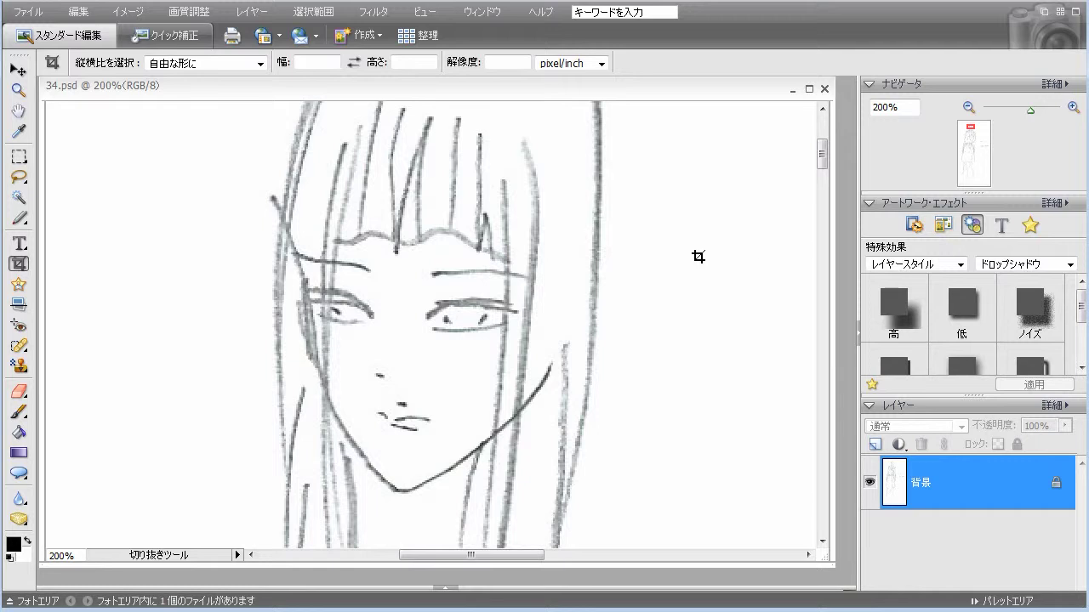
Step: Set the foreground colour to magenta #db25c3
{"action": "left_click", "coordinate": [6, 549]}
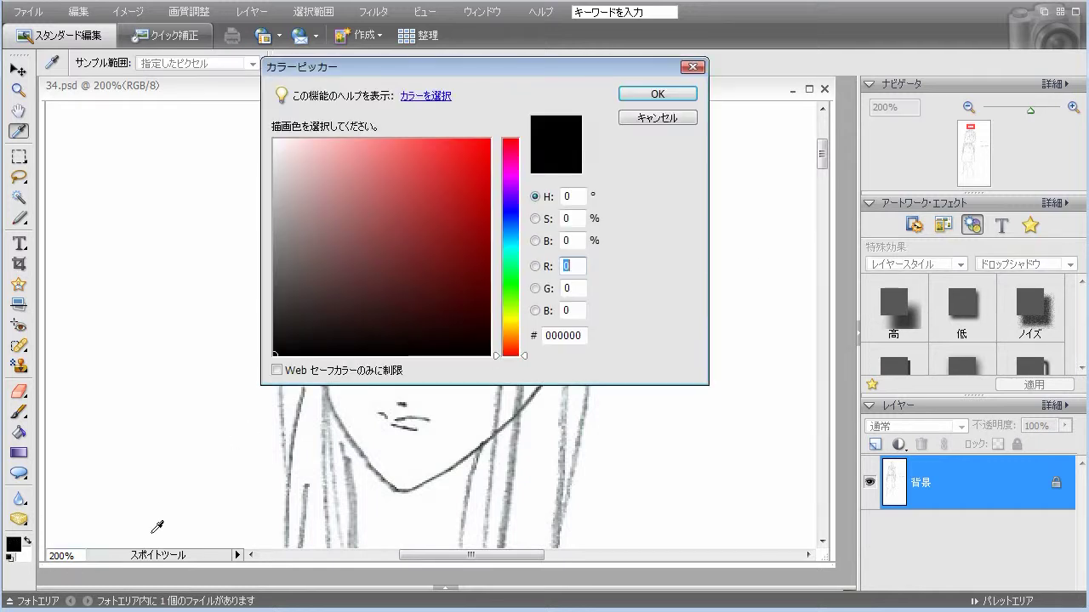
{"action": "left_click", "coordinate": [510, 170]}
{"action": "left_click", "coordinate": [455, 170]}
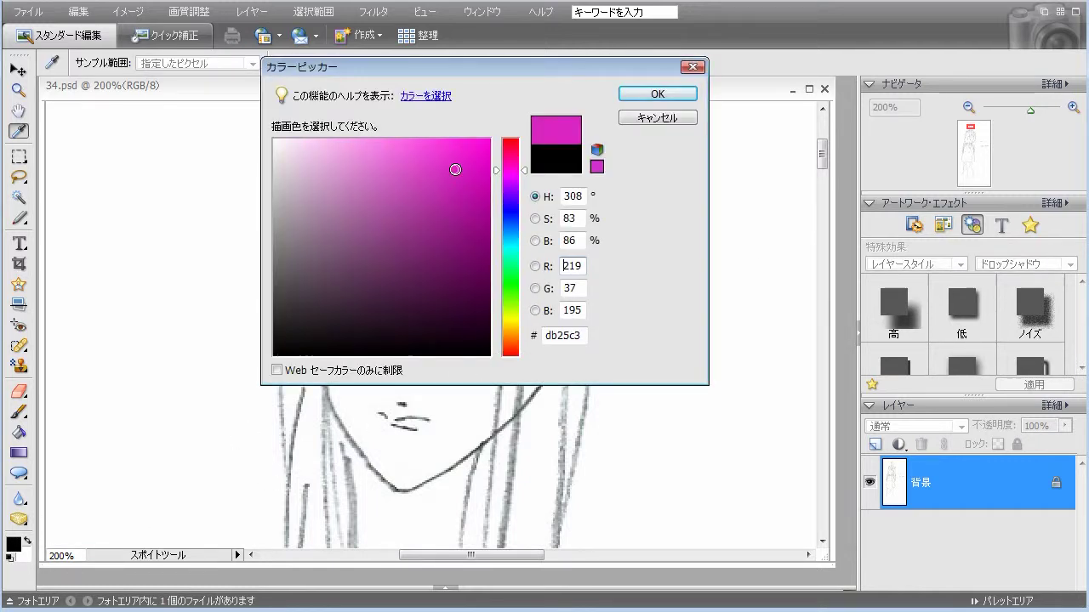
{"action": "left_click", "coordinate": [657, 94]}
Step: Activate the Brush tool, load the brush set "00" and choose its soft round 35 px brush
{"action": "left_click", "coordinate": [19, 412]}
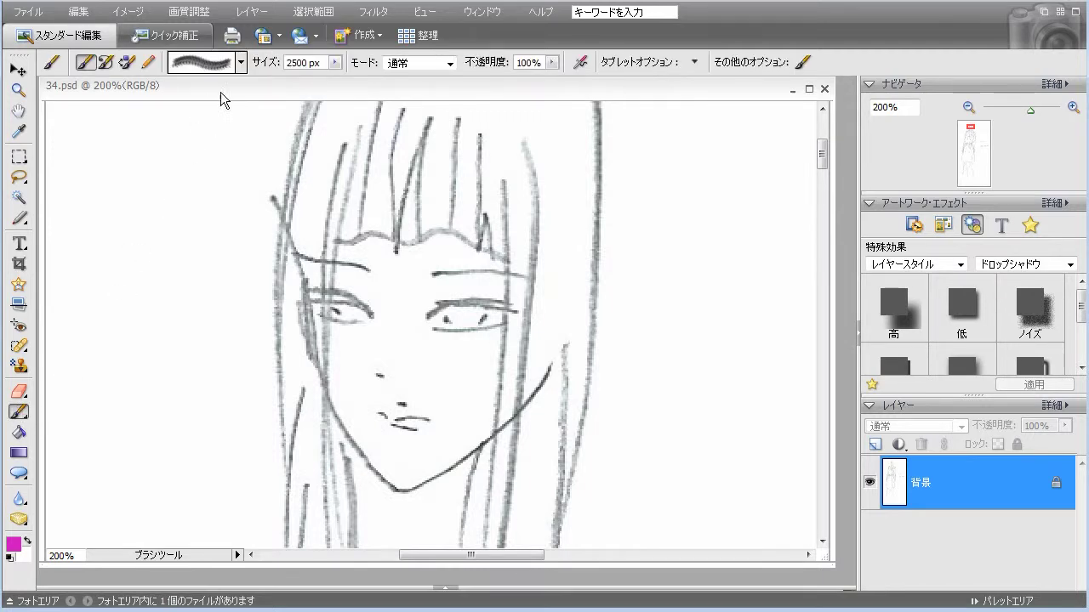
{"action": "left_click", "coordinate": [242, 63]}
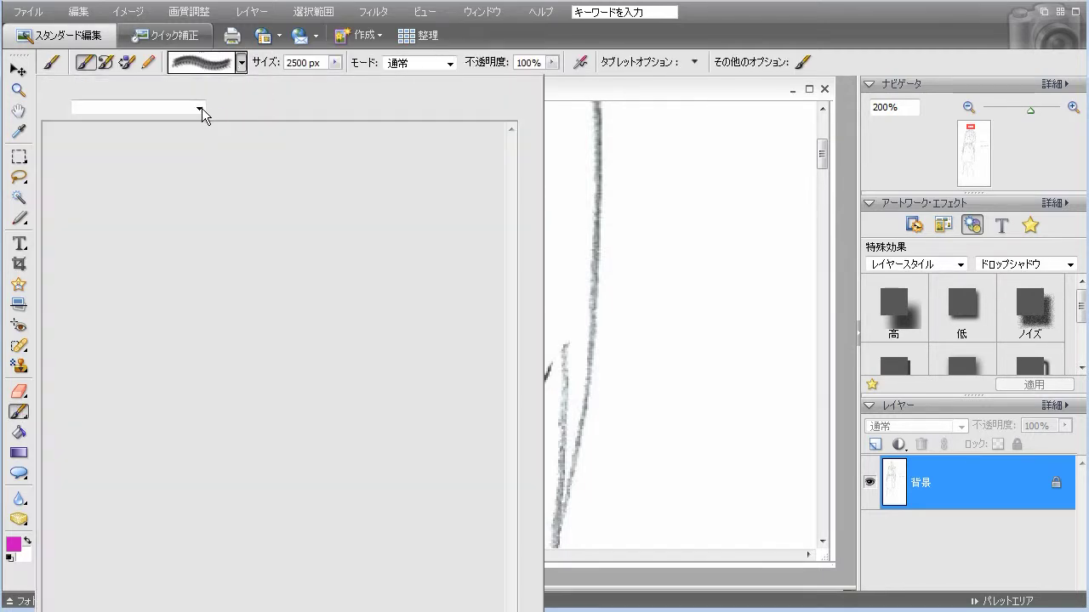
{"action": "left_click", "coordinate": [200, 108]}
{"action": "left_click_drag", "start_coordinate": [228, 204], "coordinate": [230, 127]}
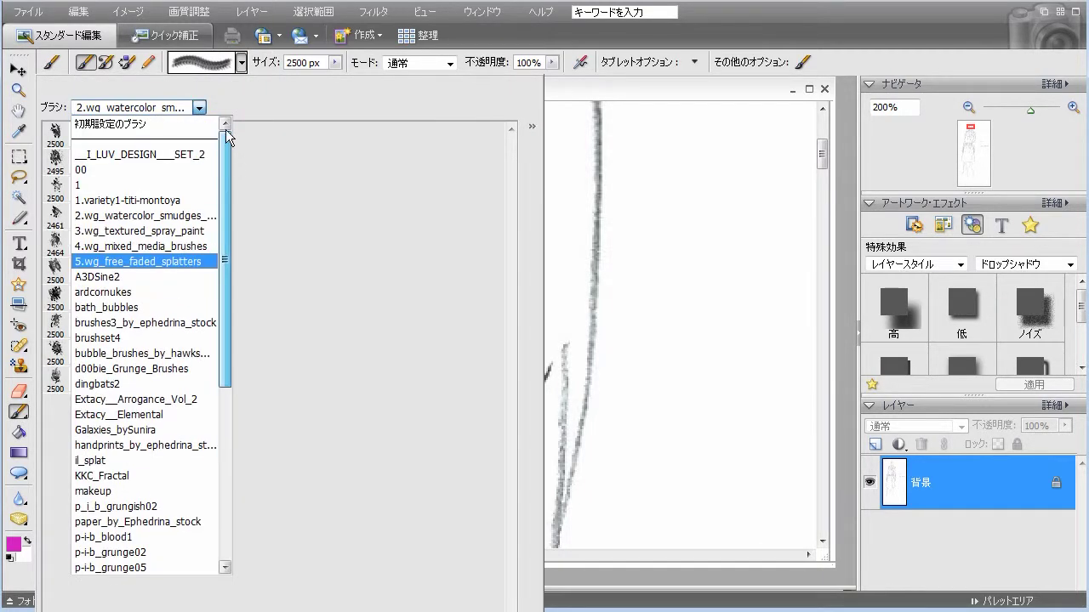
{"action": "left_click", "coordinate": [196, 170]}
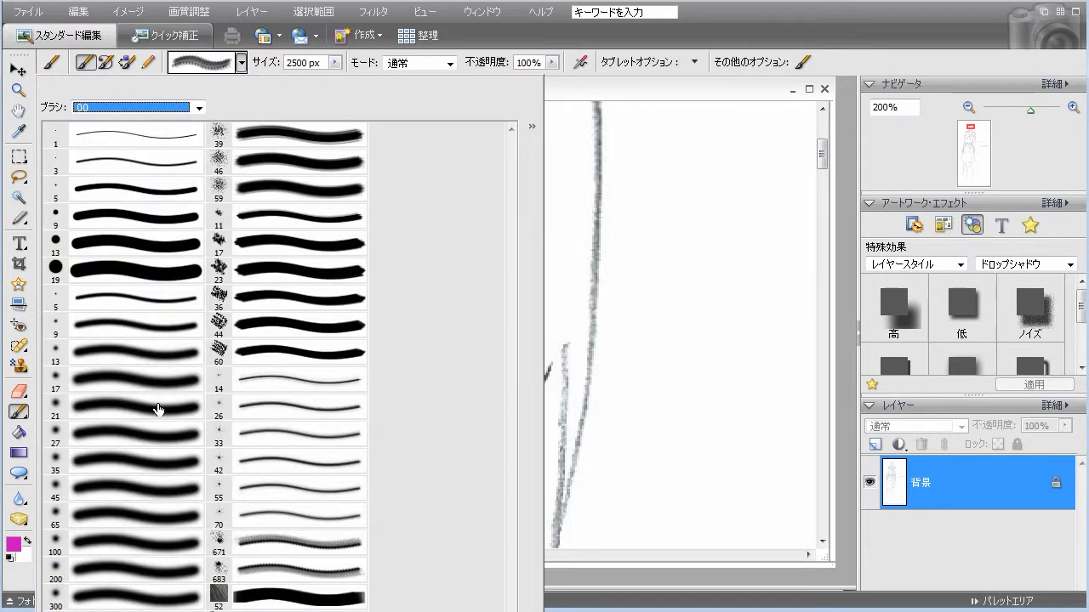
{"action": "left_click", "coordinate": [166, 464]}
{"action": "left_click", "coordinate": [689, 91]}
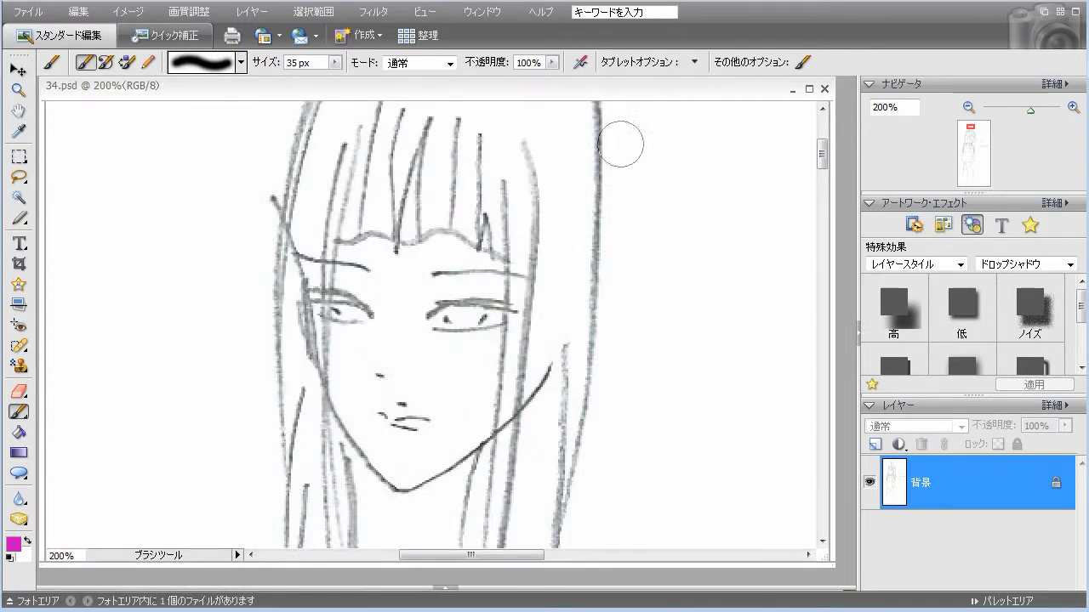
Step: Lower the brush opacity to 9% and paint soft magenta blush on both cheeks
{"action": "left_click", "coordinate": [553, 63]}
{"action": "left_click", "coordinate": [475, 78]}
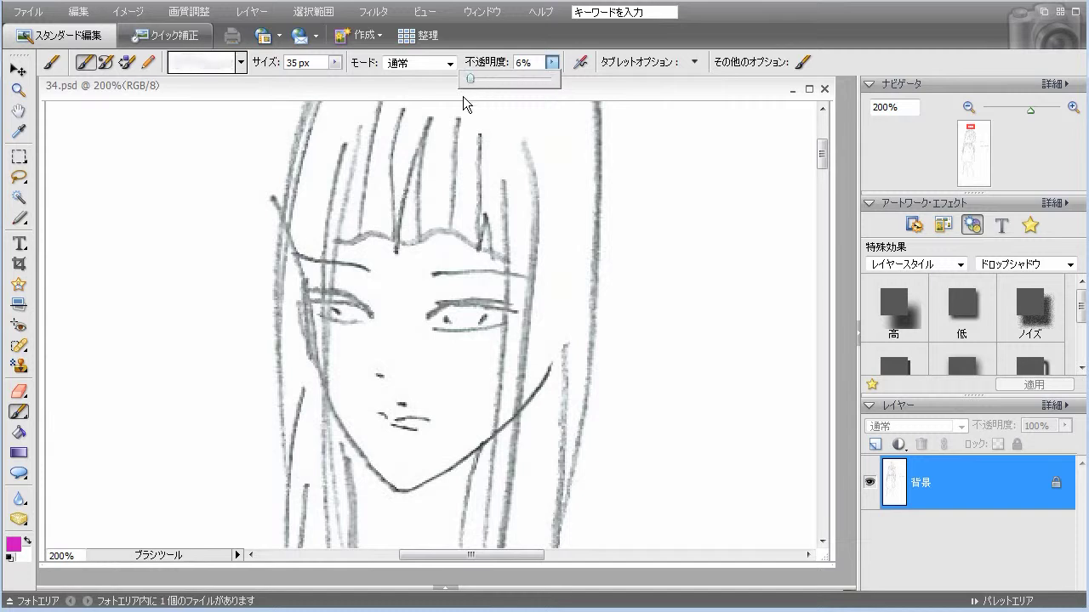
{"action": "mouse_move", "coordinate": [470, 77]}
{"action": "left_mouse_down"}
{"action": "mouse_move", "coordinate": [479, 100]}
{"action": "mouse_move", "coordinate": [476, 88]}
{"action": "left_mouse_up"}
{"action": "left_click_drag", "start_coordinate": [481, 360], "coordinate": [494, 357]}
{"action": "mouse_move", "coordinate": [350, 369]}
{"action": "left_mouse_down"}
{"action": "mouse_move", "coordinate": [326, 355]}
{"action": "mouse_move", "coordinate": [335, 360]}
{"action": "left_mouse_up"}
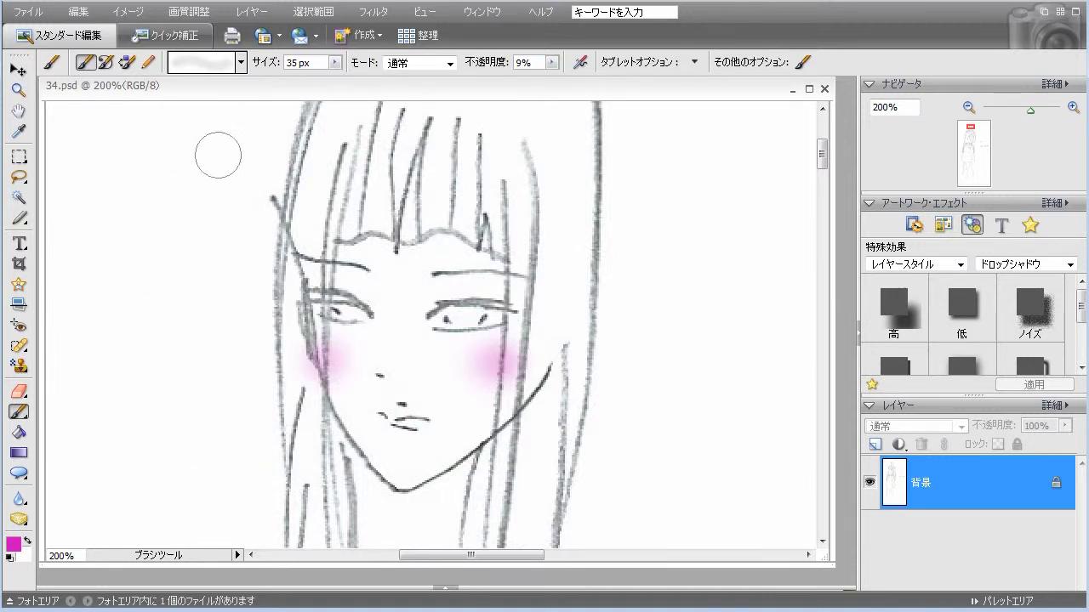
Step: Tint the lips magenta with the soft round 13 px brush
{"action": "left_click", "coordinate": [242, 62]}
{"action": "left_click", "coordinate": [166, 354]}
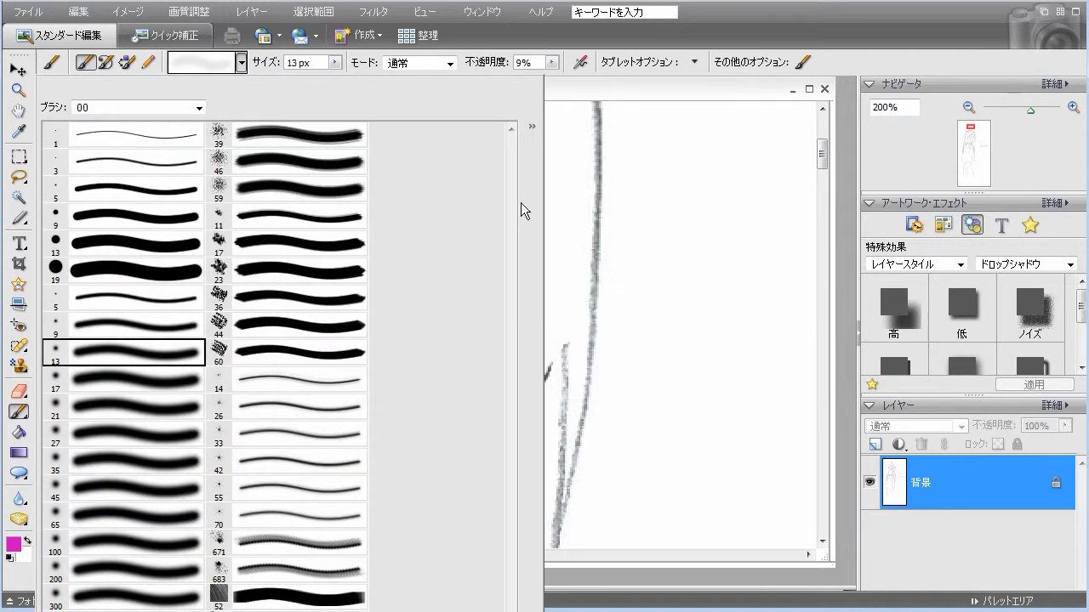
{"action": "left_click", "coordinate": [653, 91]}
{"action": "mouse_move", "coordinate": [400, 418]}
{"action": "left_mouse_down"}
{"action": "mouse_move", "coordinate": [423, 423]}
{"action": "mouse_move", "coordinate": [390, 411]}
{"action": "mouse_move", "coordinate": [423, 424]}
{"action": "left_mouse_up"}
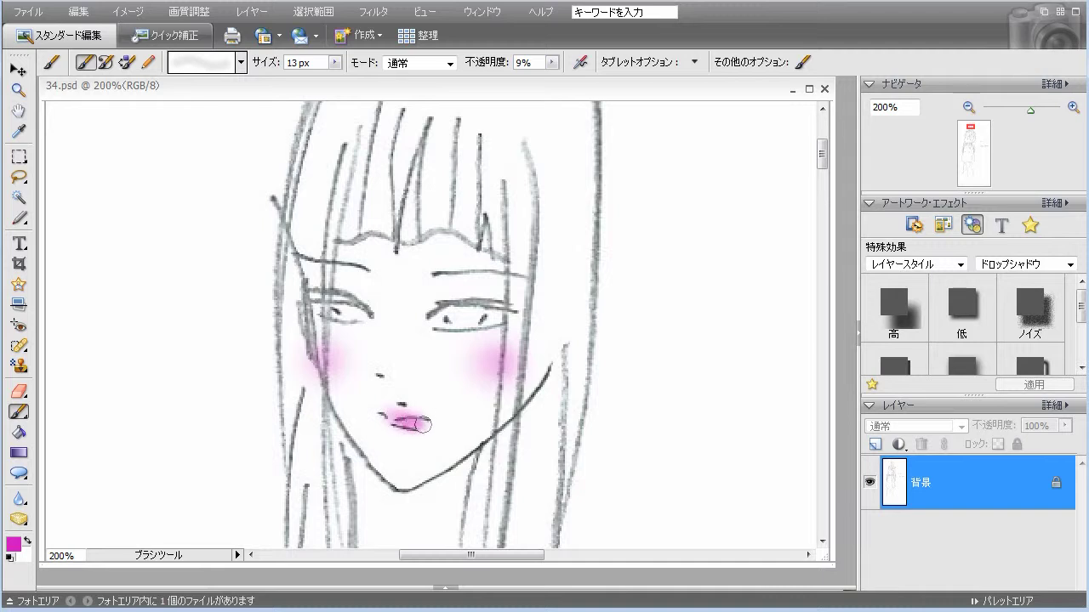
Step: Shade the eyelids, the side of the nose and the area under the chin in dark purple #2b0526
{"action": "left_click", "coordinate": [12, 545]}
{"action": "left_click", "coordinate": [464, 318]}
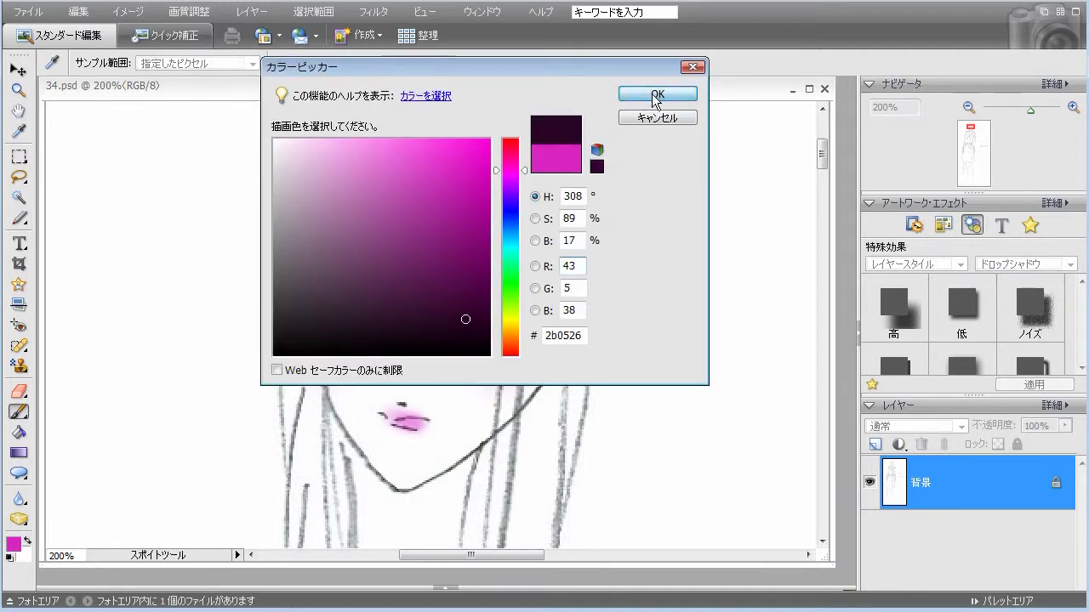
{"action": "left_click", "coordinate": [637, 94]}
{"action": "mouse_move", "coordinate": [440, 310]}
{"action": "left_mouse_down"}
{"action": "mouse_move", "coordinate": [475, 294]}
{"action": "mouse_move", "coordinate": [503, 301]}
{"action": "mouse_move", "coordinate": [436, 310]}
{"action": "mouse_move", "coordinate": [523, 308]}
{"action": "left_mouse_up"}
{"action": "mouse_move", "coordinate": [321, 298]}
{"action": "left_mouse_down"}
{"action": "mouse_move", "coordinate": [364, 308]}
{"action": "mouse_move", "coordinate": [318, 297]}
{"action": "mouse_move", "coordinate": [363, 304]}
{"action": "mouse_move", "coordinate": [375, 350]}
{"action": "left_mouse_up"}
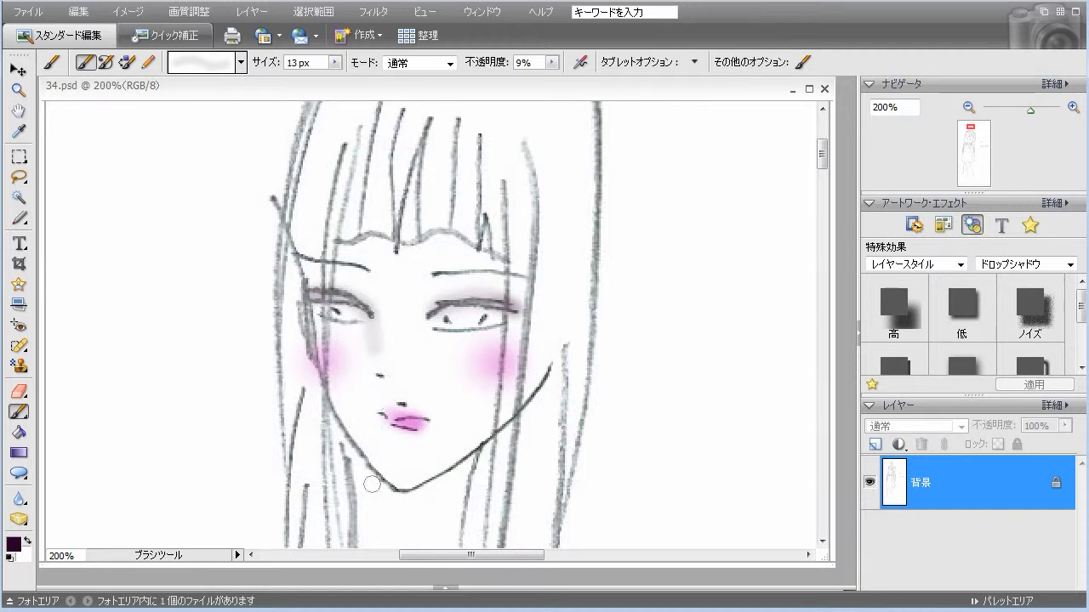
{"action": "mouse_move", "coordinate": [357, 470]}
{"action": "left_mouse_down"}
{"action": "mouse_move", "coordinate": [402, 493]}
{"action": "mouse_move", "coordinate": [472, 462]}
{"action": "mouse_move", "coordinate": [424, 489]}
{"action": "left_mouse_up"}
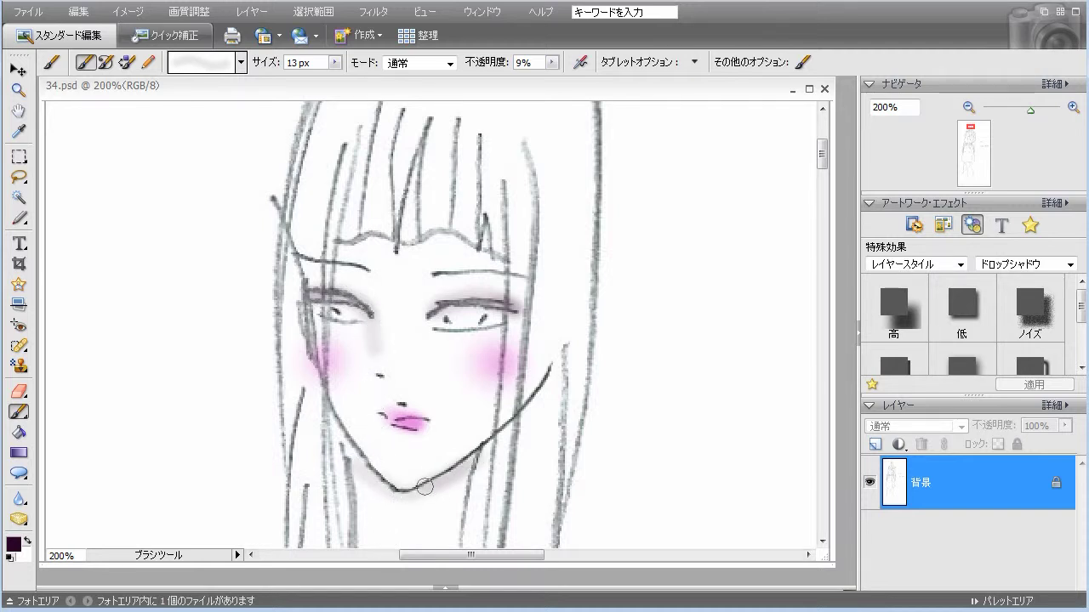
Step: Restore the default black foreground colour and shade both irises softly
{"action": "left_click", "coordinate": [10, 557]}
{"action": "left_click_drag", "start_coordinate": [344, 311], "coordinate": [364, 315]}
{"action": "left_click_drag", "start_coordinate": [451, 317], "coordinate": [473, 316]}
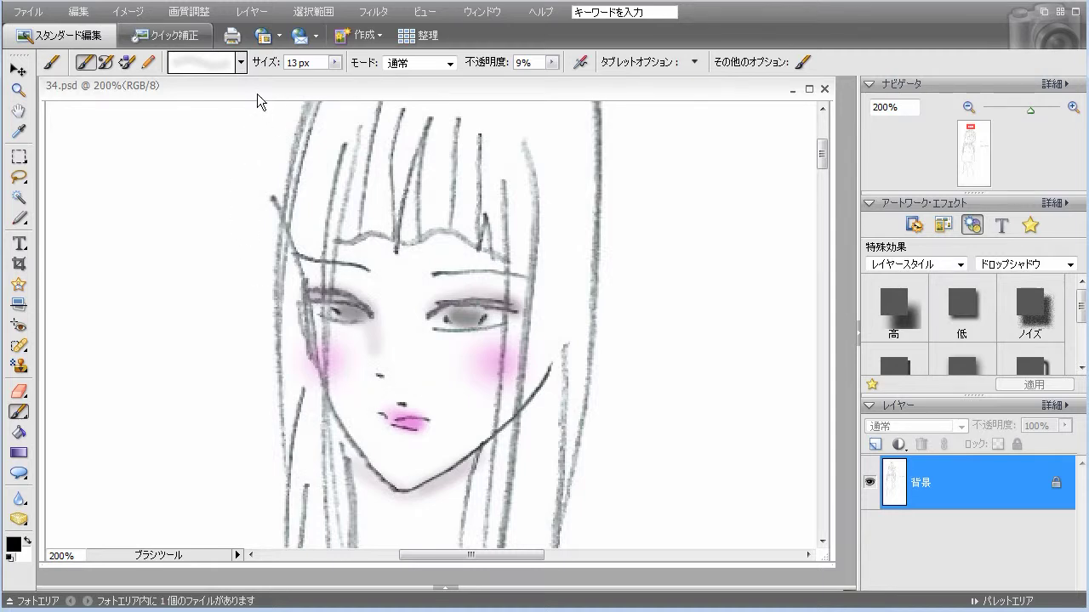
Step: Paint a pupil in each eye with the hard round 3 px brush at 63% opacity
{"action": "left_click", "coordinate": [242, 64]}
{"action": "left_click", "coordinate": [128, 163]}
{"action": "mouse_move", "coordinate": [551, 62]}
{"action": "left_mouse_down"}
{"action": "mouse_move", "coordinate": [552, 88]}
{"action": "mouse_move", "coordinate": [599, 77]}
{"action": "left_mouse_up"}
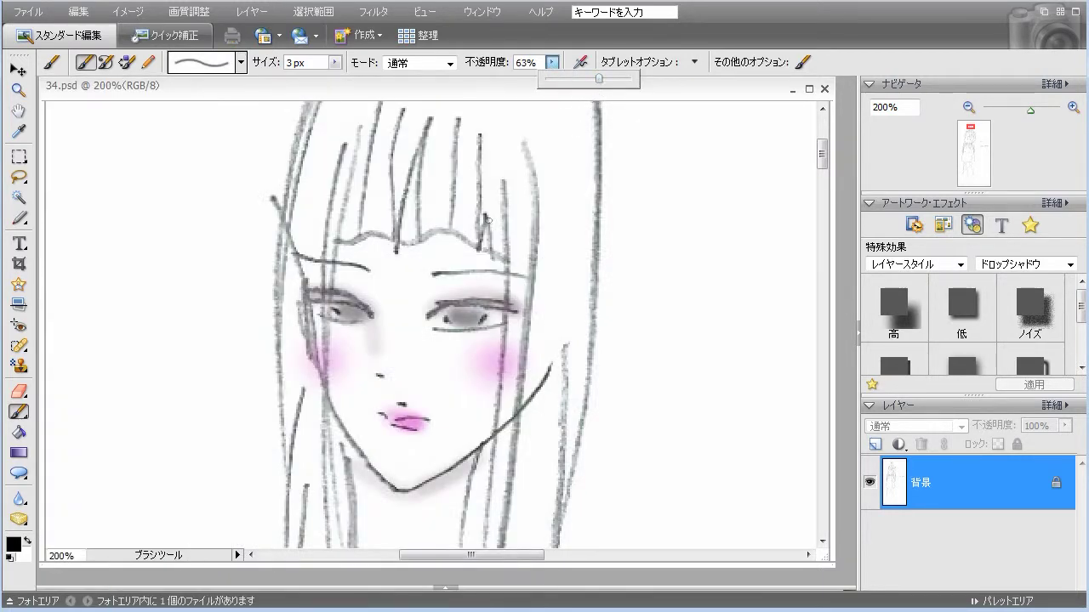
{"action": "left_click", "coordinate": [353, 313]}
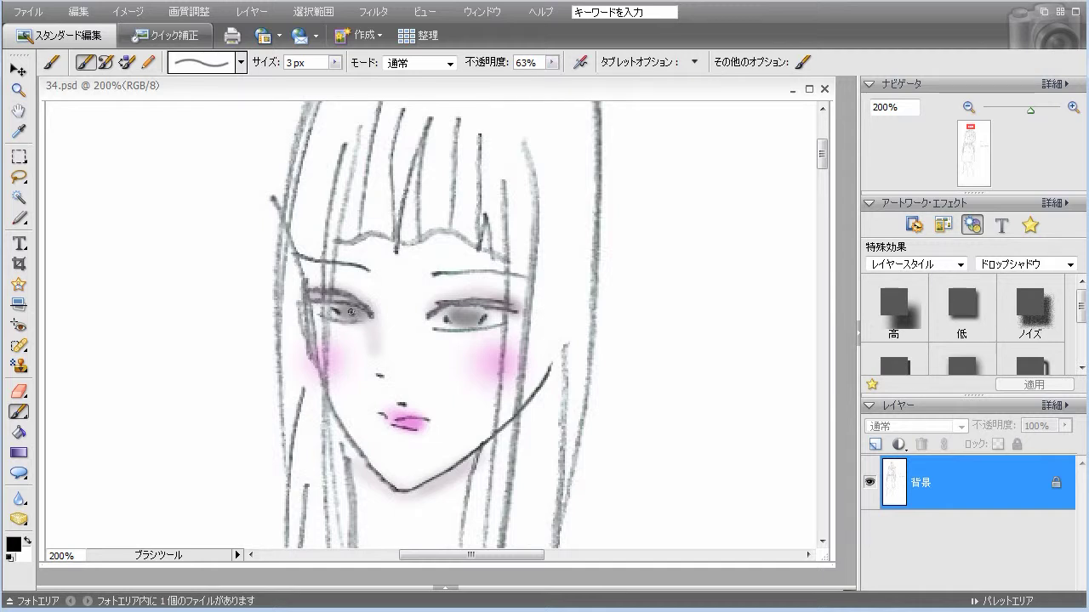
{"action": "left_click", "coordinate": [462, 316]}
Step: Add white highlights to the eyes and the lower lip at 100% brush opacity
{"action": "left_click", "coordinate": [26, 540]}
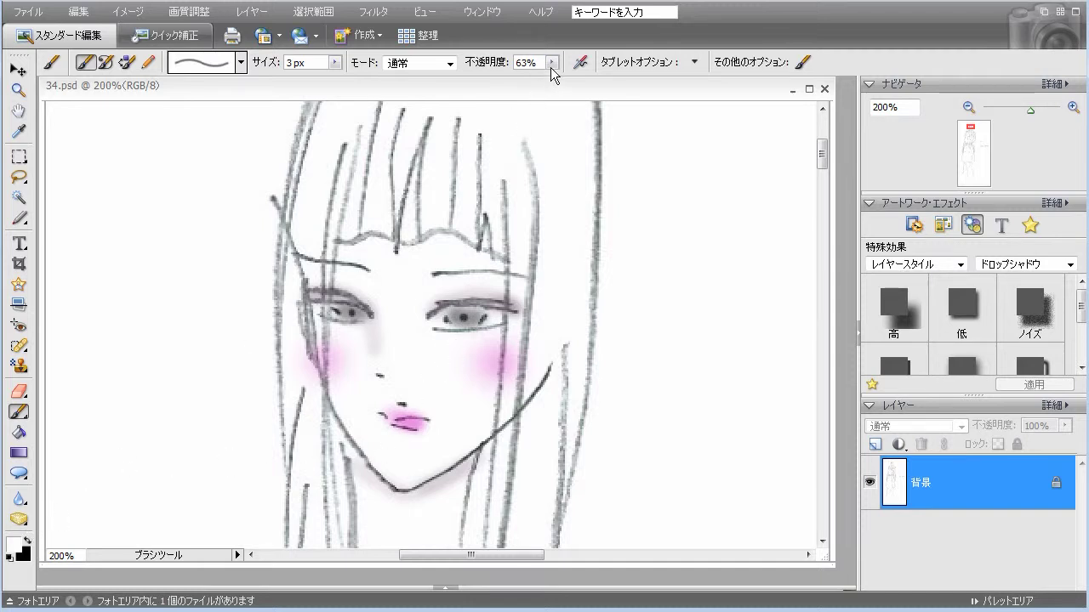
{"action": "left_click_drag", "start_coordinate": [553, 63], "coordinate": [587, 92]}
{"action": "left_click", "coordinate": [344, 314]}
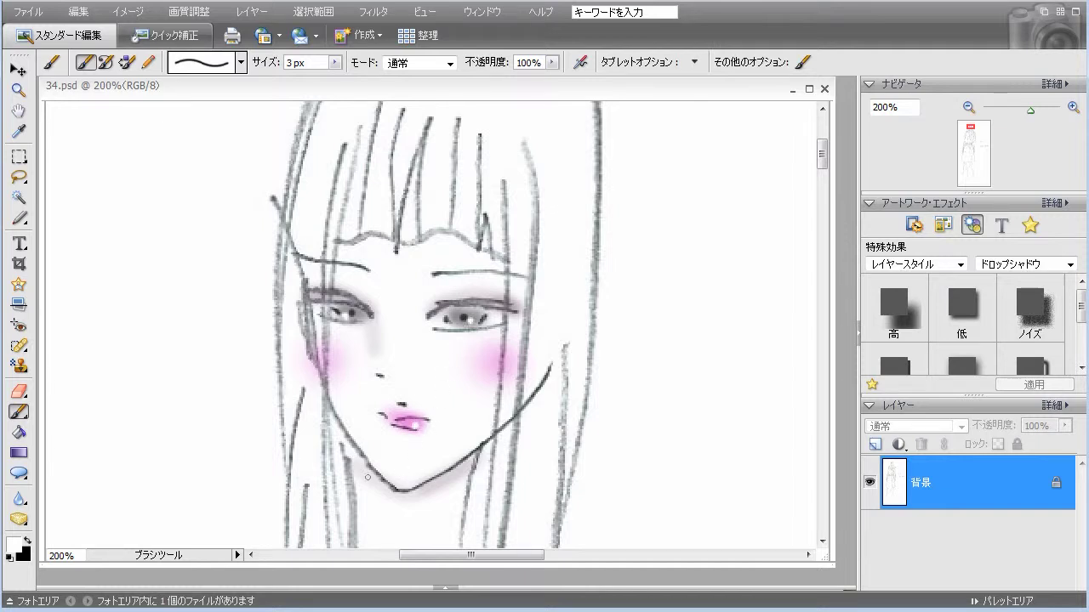
Step: Draw upper and lower eyelashes on both eyes in black with the 1 px brush at 57% opacity
{"action": "left_click", "coordinate": [27, 541]}
{"action": "left_click", "coordinate": [240, 62]}
{"action": "left_click", "coordinate": [192, 141]}
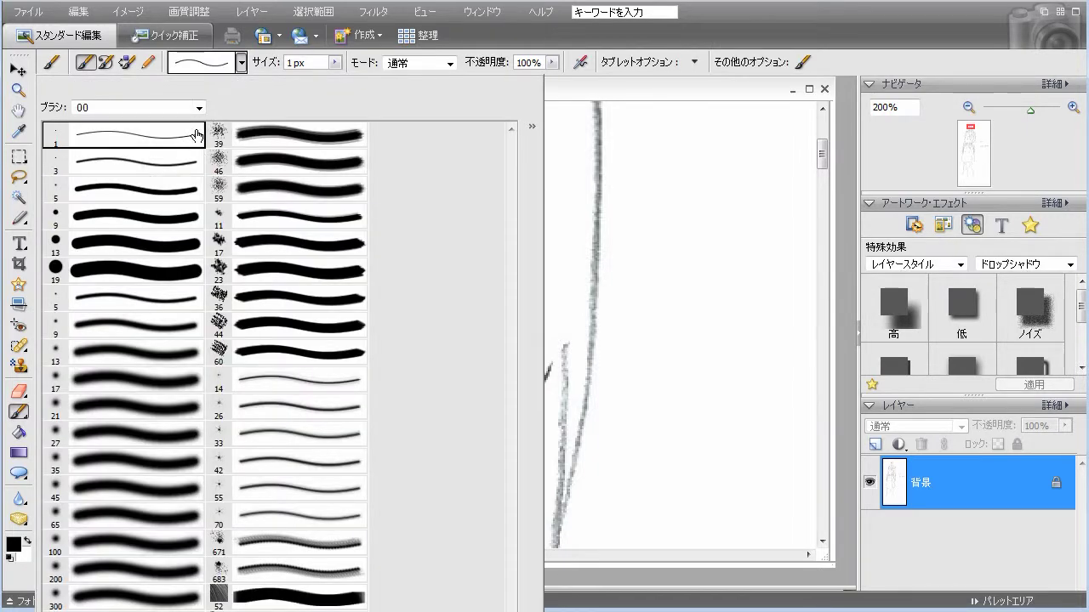
{"action": "left_click", "coordinate": [552, 62]}
{"action": "left_click", "coordinate": [515, 78]}
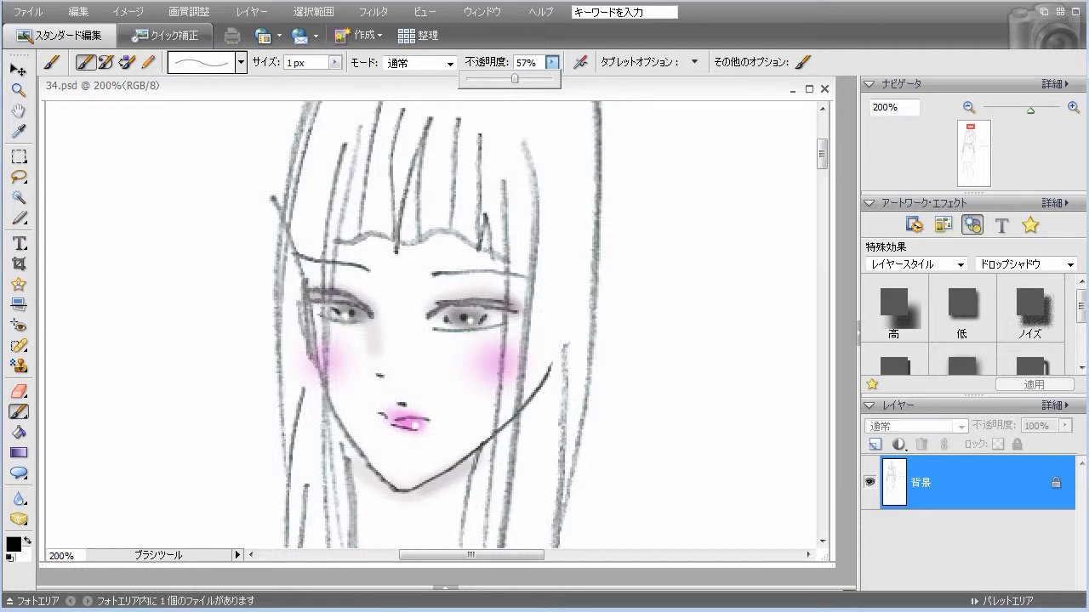
{"action": "key", "text": "Return"}
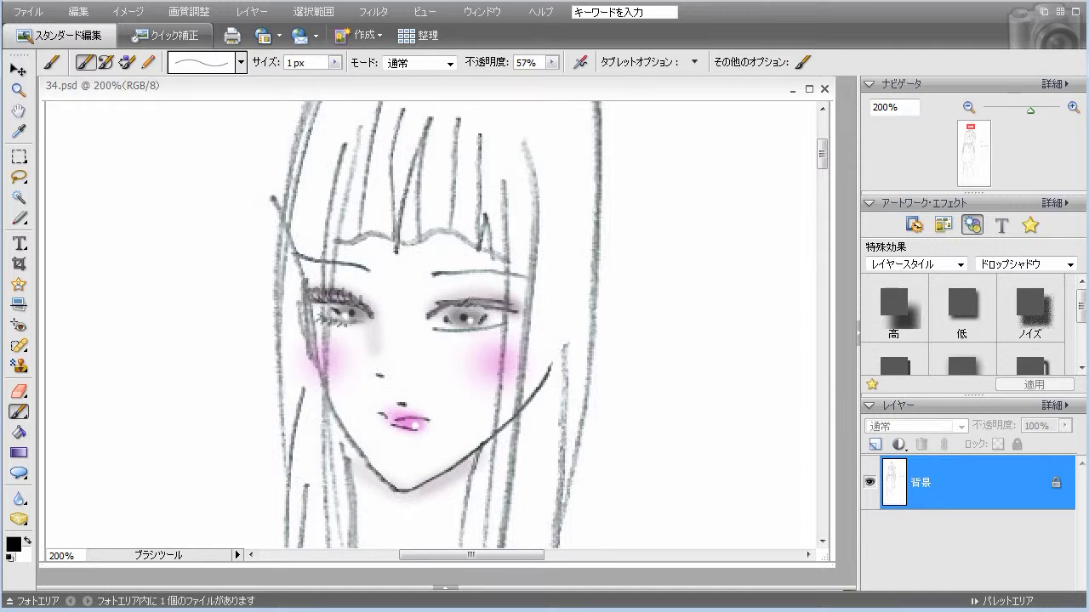
{"action": "mouse_move", "coordinate": [483, 305]}
{"action": "left_mouse_down"}
{"action": "mouse_move", "coordinate": [490, 294]}
{"action": "mouse_move", "coordinate": [526, 304]}
{"action": "left_mouse_up"}
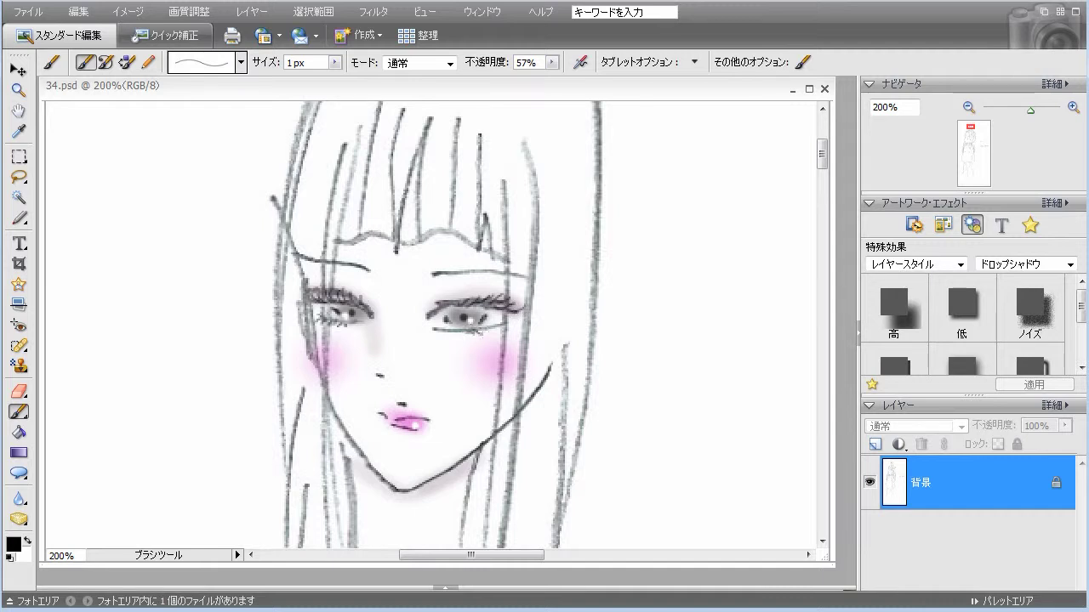
{"action": "left_click_drag", "start_coordinate": [504, 327], "coordinate": [515, 320]}
Step: Set the foreground colour to dark brown #4a2e26
{"action": "left_click", "coordinate": [14, 545]}
{"action": "left_click", "coordinate": [514, 344]}
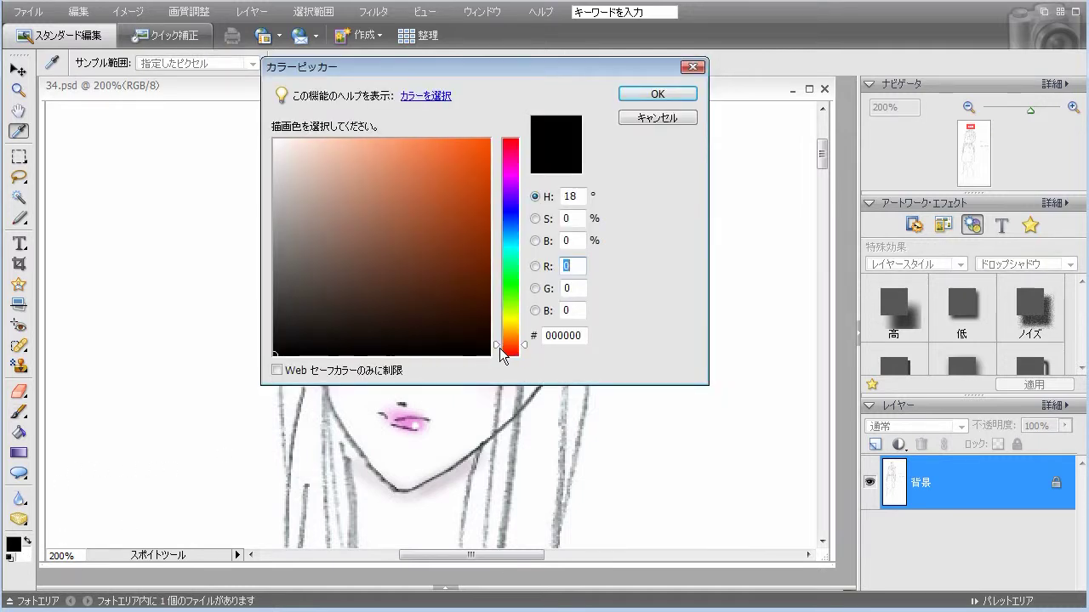
{"action": "left_click", "coordinate": [419, 287]}
{"action": "left_click", "coordinate": [417, 284]}
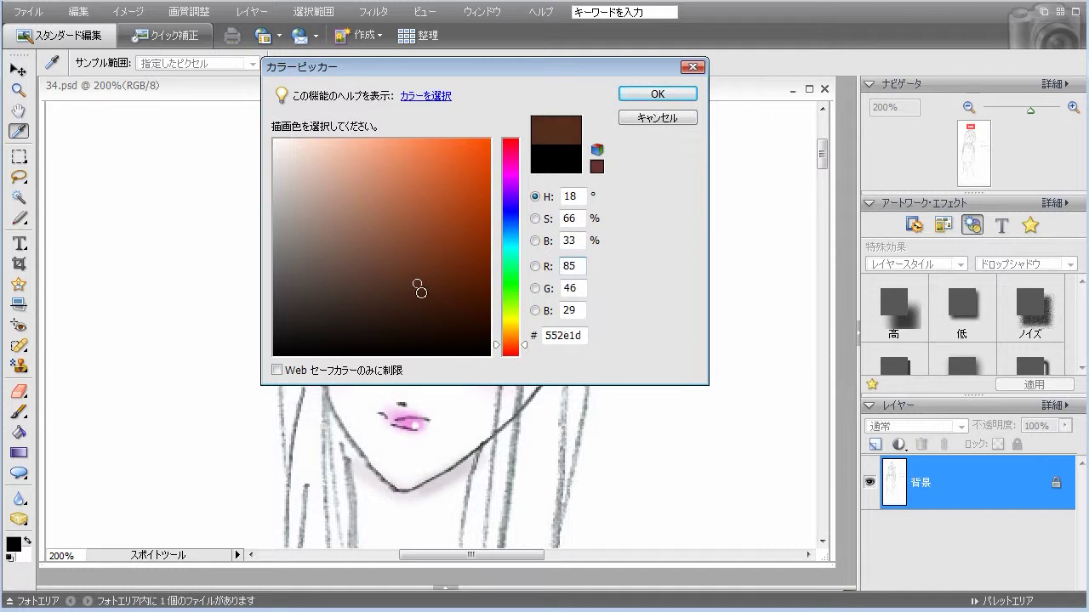
{"action": "left_click", "coordinate": [511, 349]}
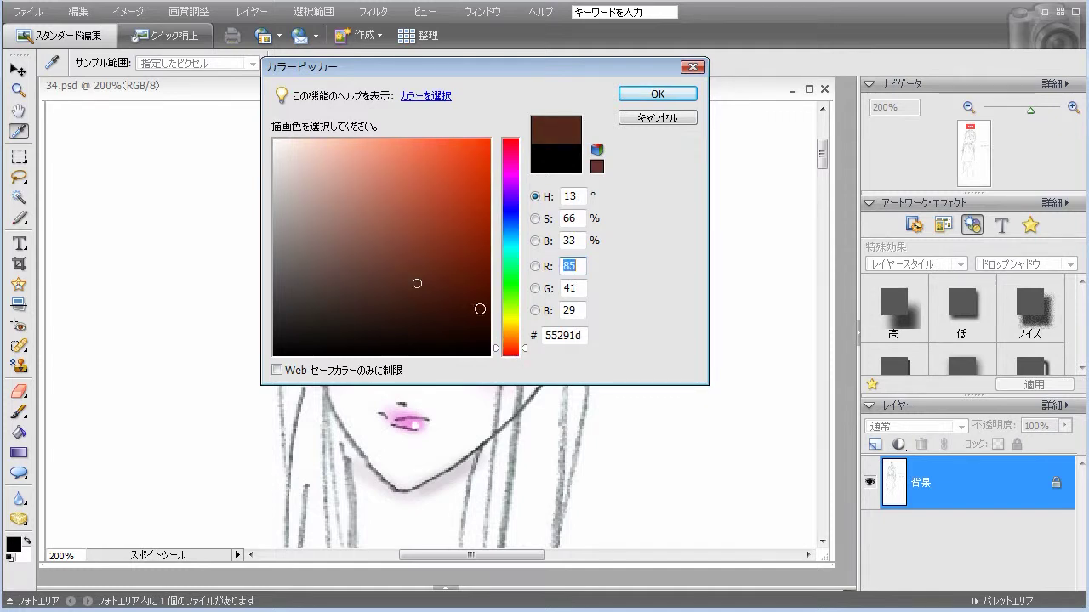
{"action": "left_click", "coordinate": [390, 289]}
{"action": "left_click", "coordinate": [382, 277]}
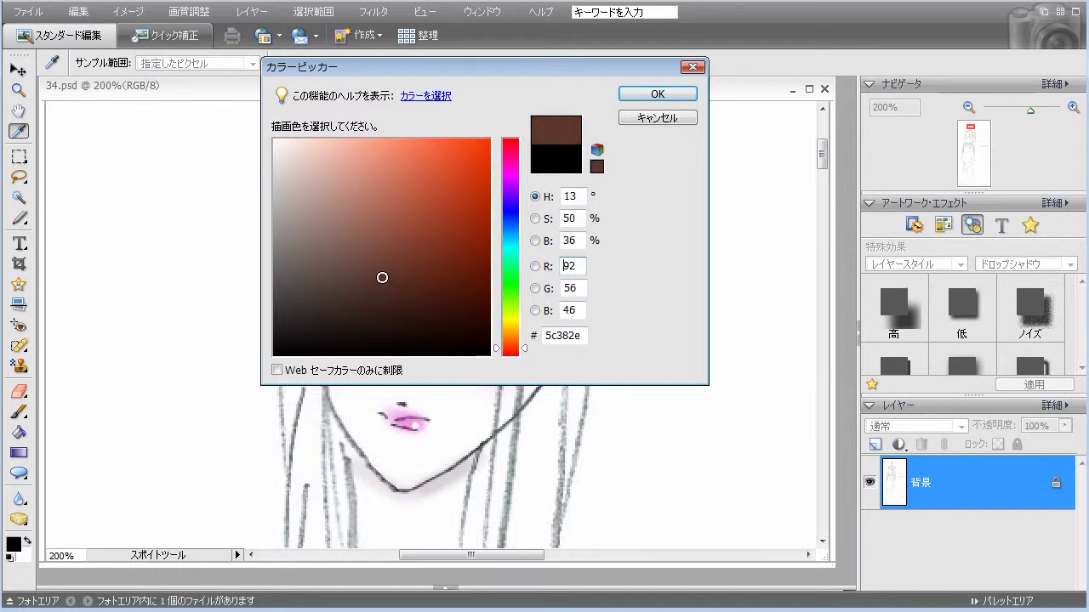
{"action": "left_click_drag", "start_coordinate": [382, 278], "coordinate": [378, 293]}
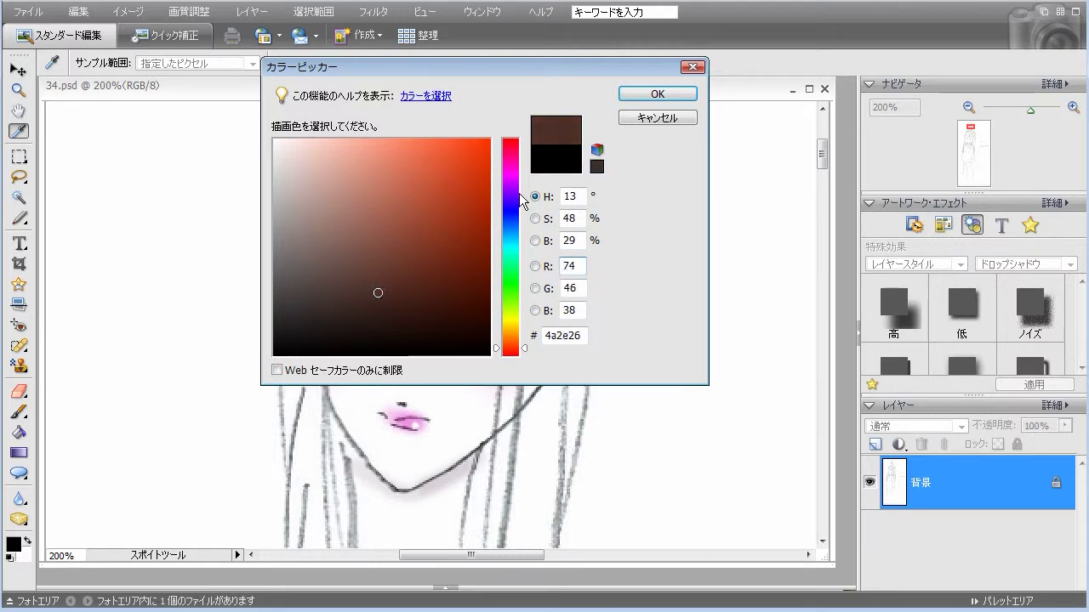
{"action": "left_click", "coordinate": [665, 100]}
Step: Tint the irises and deepen the upper eyelid lines in brown with the 3 px brush at 22% opacity
{"action": "key", "text": "b"}
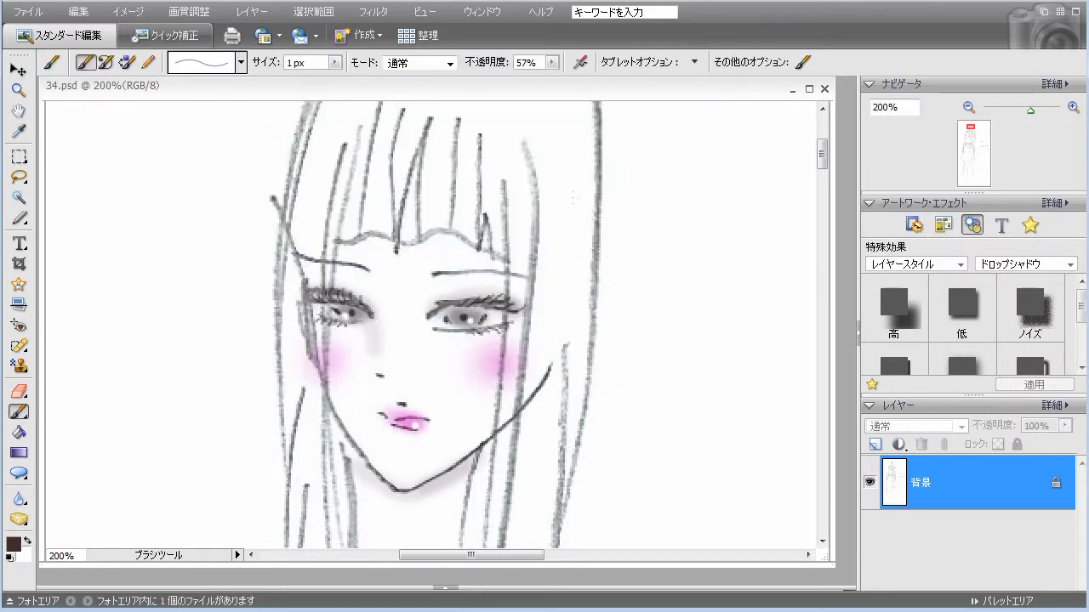
{"action": "left_click", "coordinate": [241, 62]}
{"action": "left_click", "coordinate": [331, 139]}
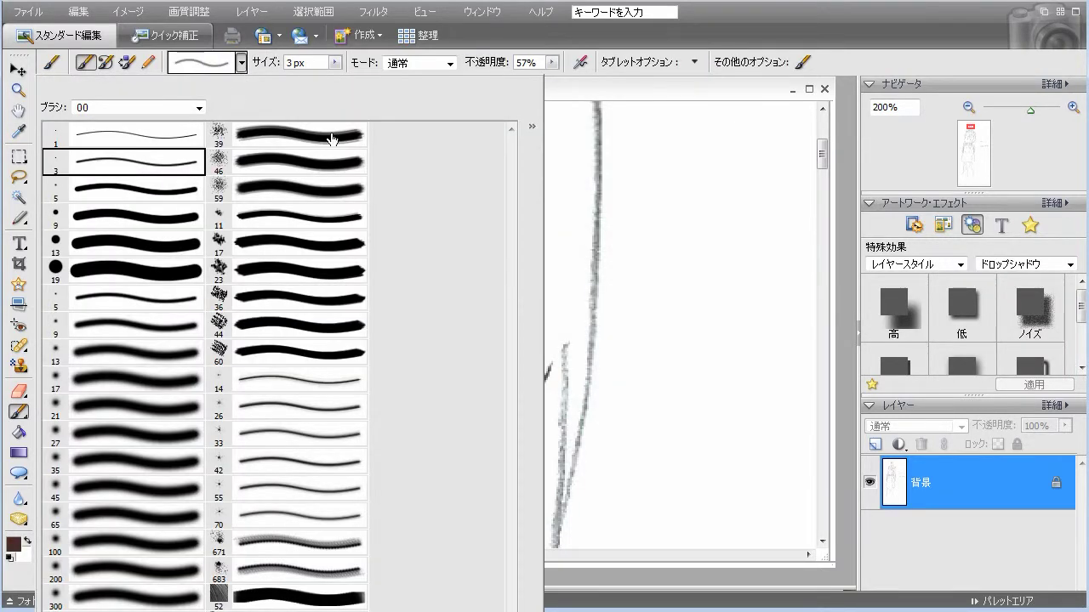
{"action": "left_click", "coordinate": [553, 62]}
{"action": "left_click", "coordinate": [515, 79]}
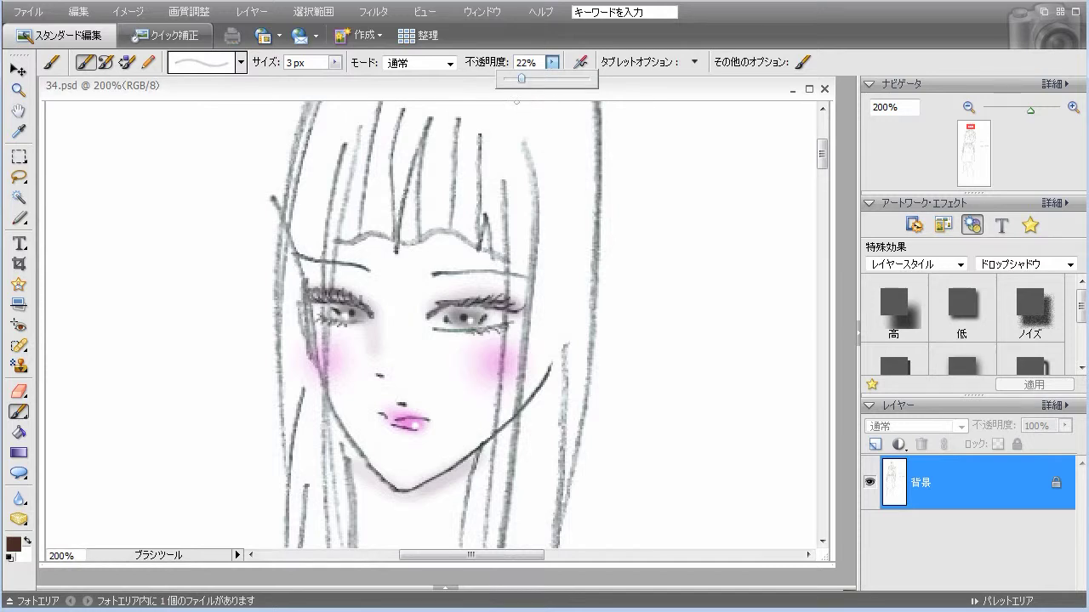
{"action": "left_click", "coordinate": [345, 312]}
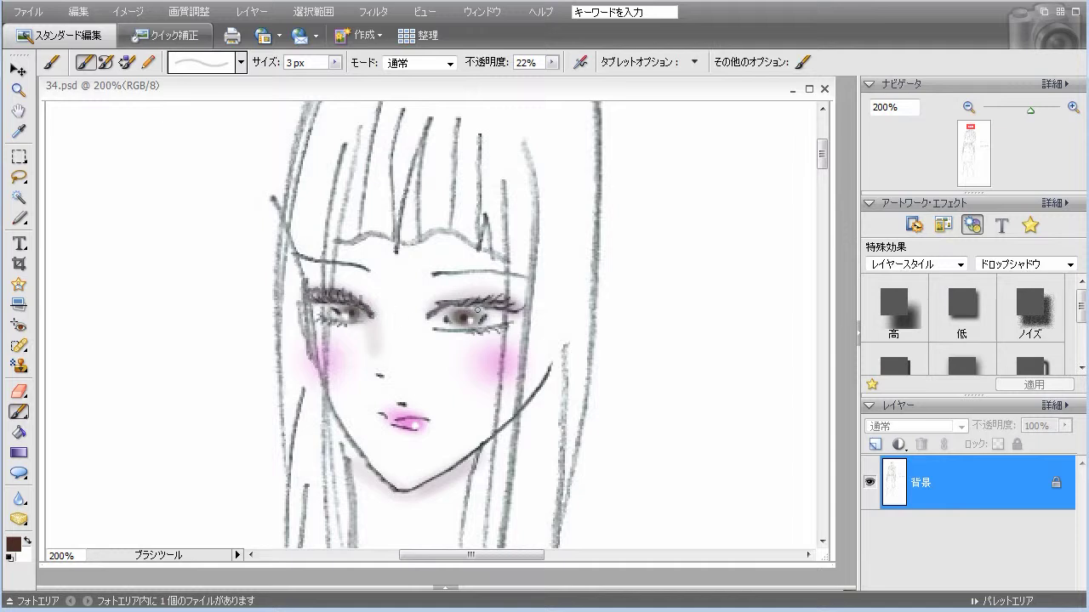
{"action": "mouse_move", "coordinate": [429, 313]}
{"action": "left_mouse_down"}
{"action": "mouse_move", "coordinate": [494, 306]}
{"action": "mouse_move", "coordinate": [520, 314]}
{"action": "left_mouse_up"}
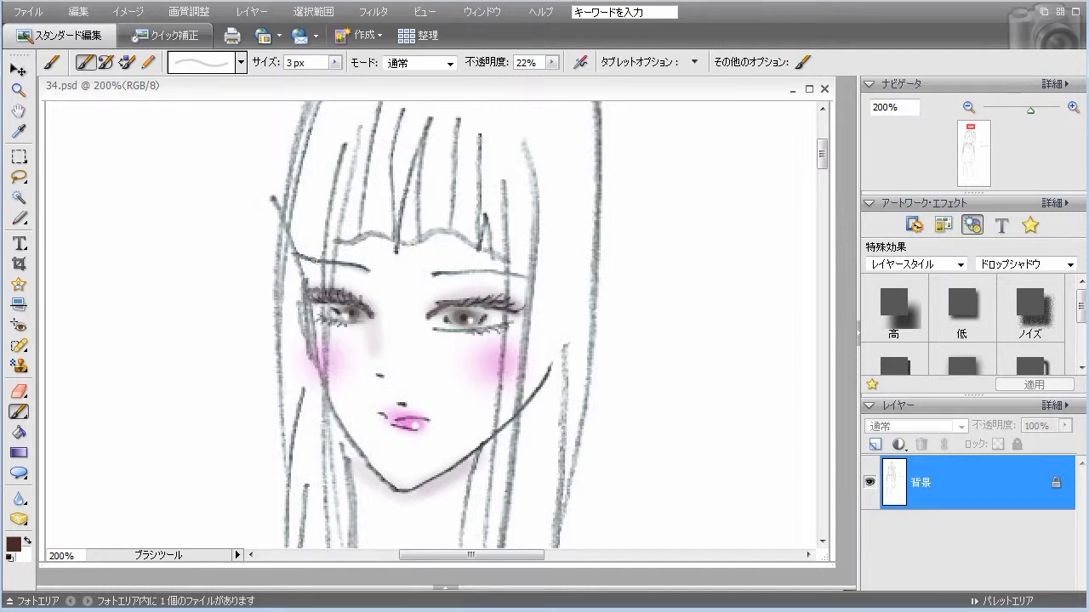
Step: Thicken both eyebrows and the lower eyelid lines with brown brush strokes
{"action": "mouse_move", "coordinate": [312, 262]}
{"action": "left_mouse_down"}
{"action": "mouse_move", "coordinate": [367, 272]}
{"action": "mouse_move", "coordinate": [334, 263]}
{"action": "mouse_move", "coordinate": [345, 264]}
{"action": "left_mouse_up"}
{"action": "mouse_move", "coordinate": [439, 276]}
{"action": "left_mouse_down"}
{"action": "mouse_move", "coordinate": [527, 279]}
{"action": "mouse_move", "coordinate": [460, 273]}
{"action": "left_mouse_up"}
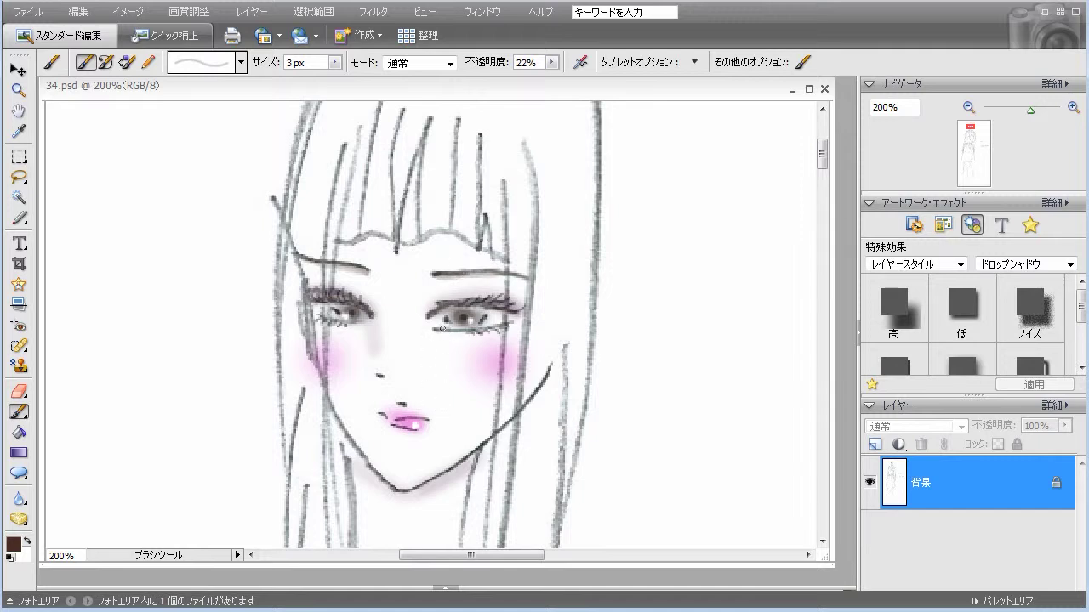
{"action": "mouse_move", "coordinate": [470, 331]}
{"action": "left_mouse_down"}
{"action": "mouse_move", "coordinate": [503, 325]}
{"action": "mouse_move", "coordinate": [467, 329]}
{"action": "left_mouse_up"}
{"action": "left_click_drag", "start_coordinate": [321, 315], "coordinate": [339, 323]}
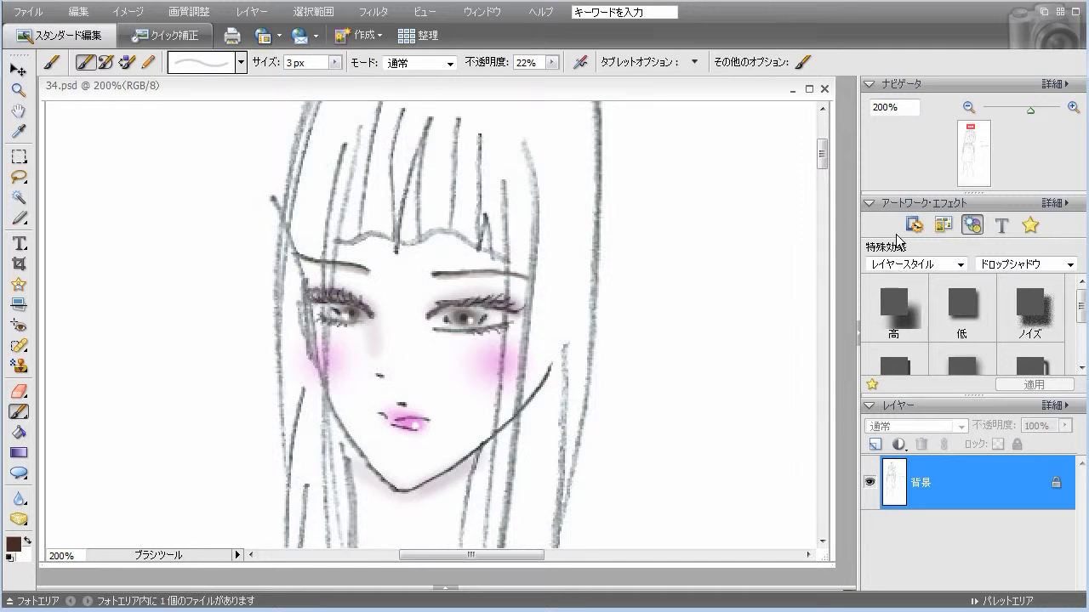
Step: Shade the hair on the left side of the face in brown with the soft 13 px brush at 11% opacity
{"action": "left_click", "coordinate": [968, 107]}
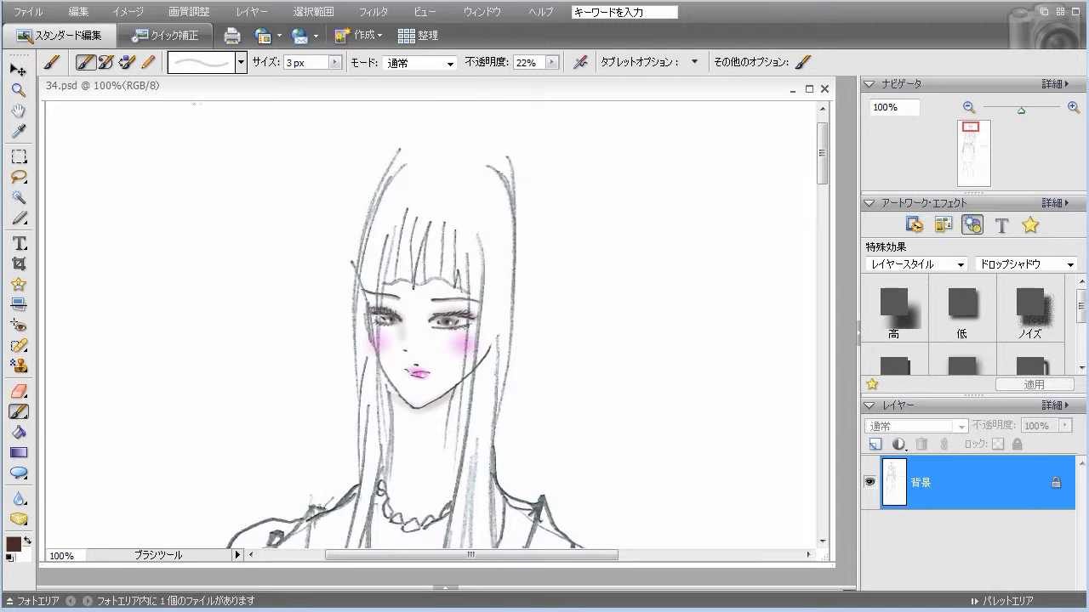
{"action": "left_click", "coordinate": [242, 63]}
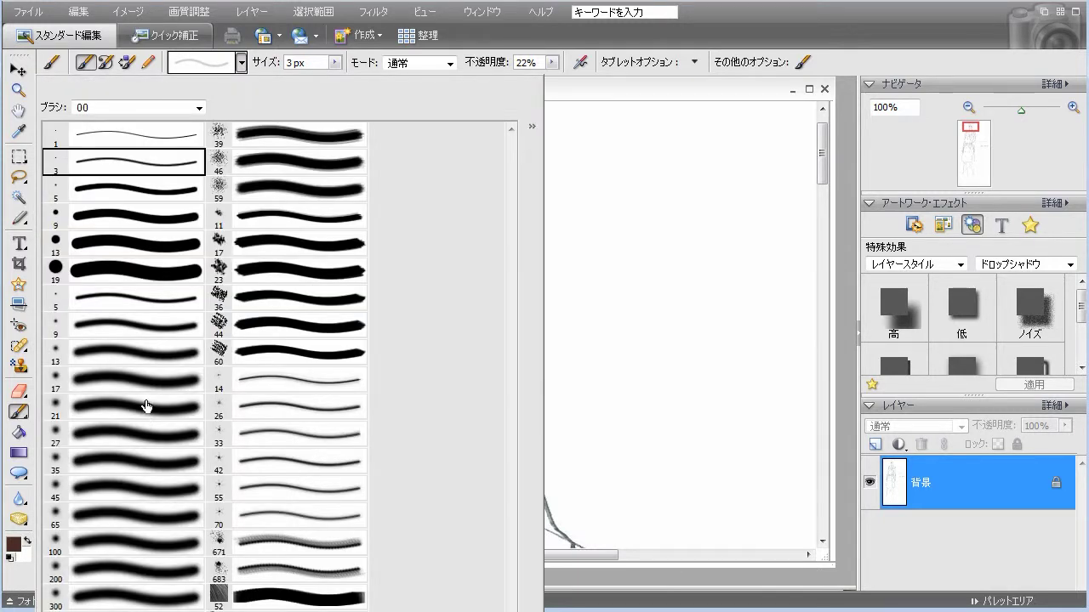
{"action": "left_click", "coordinate": [170, 352]}
{"action": "left_click", "coordinate": [552, 63]}
{"action": "left_click_drag", "start_coordinate": [534, 81], "coordinate": [540, 81]}
{"action": "mouse_move", "coordinate": [823, 173]}
{"action": "left_mouse_down"}
{"action": "mouse_move", "coordinate": [823, 194]}
{"action": "mouse_move", "coordinate": [823, 172]}
{"action": "left_mouse_up"}
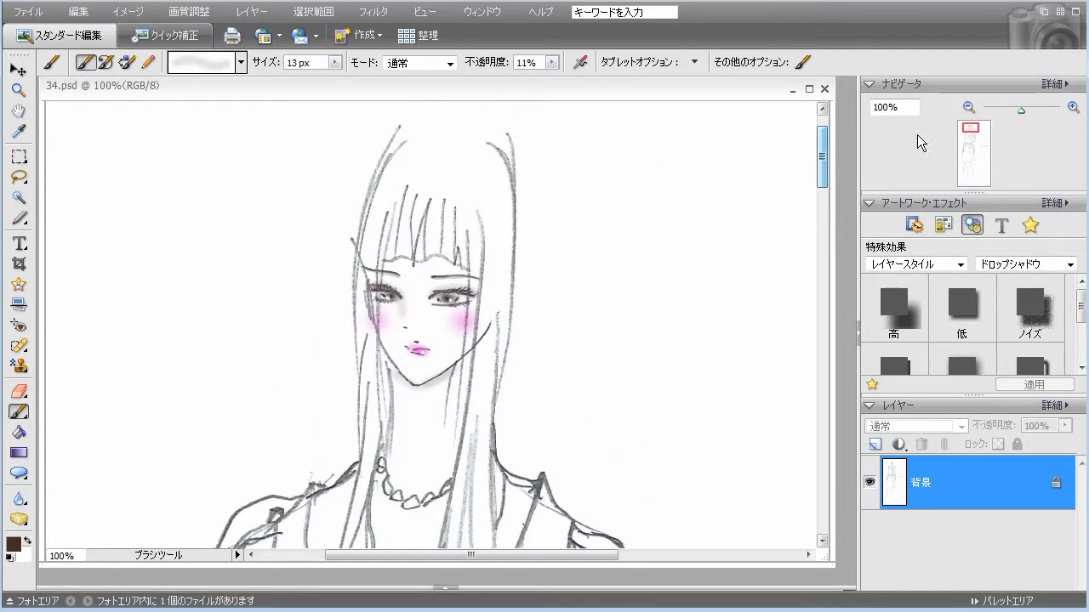
{"action": "left_click", "coordinate": [968, 108]}
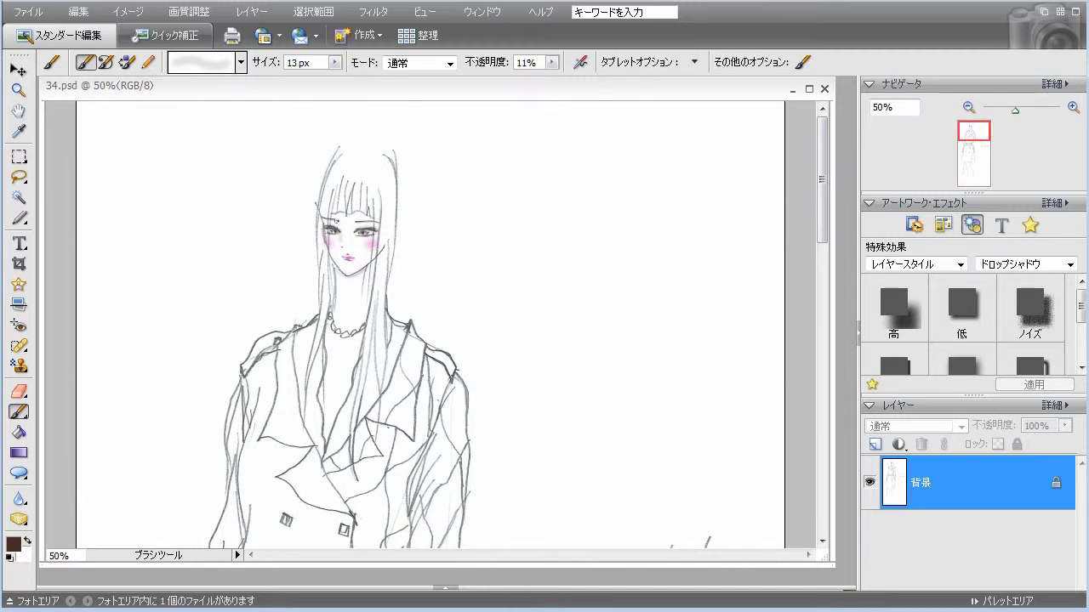
{"action": "left_click_drag", "start_coordinate": [330, 197], "coordinate": [330, 315]}
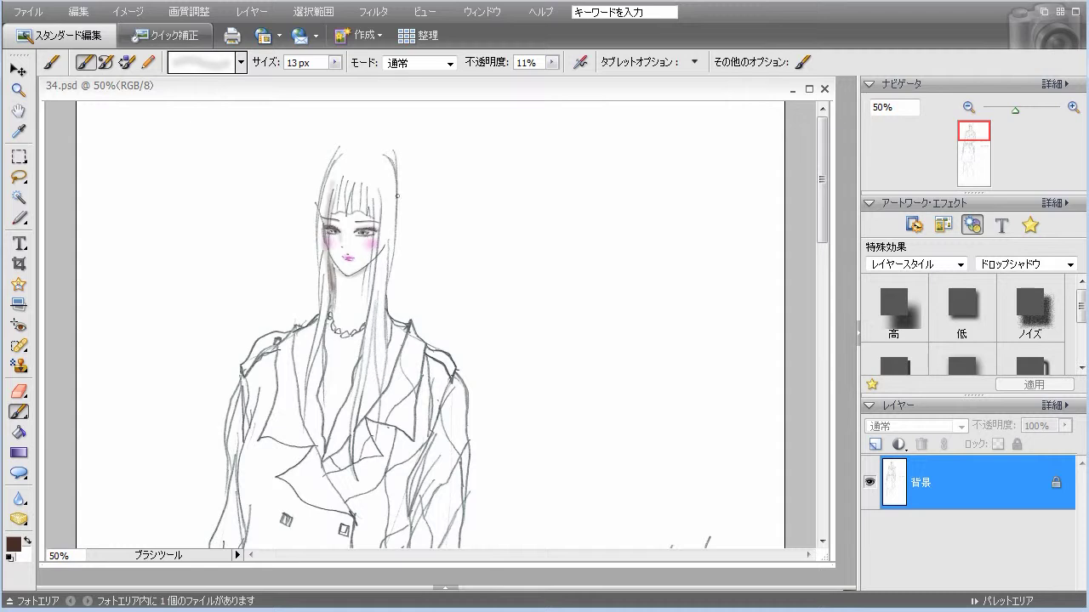
Step: Lower the brush opacity to 9% and build up brown on the left hair strands and the fringe
{"action": "left_click", "coordinate": [553, 62]}
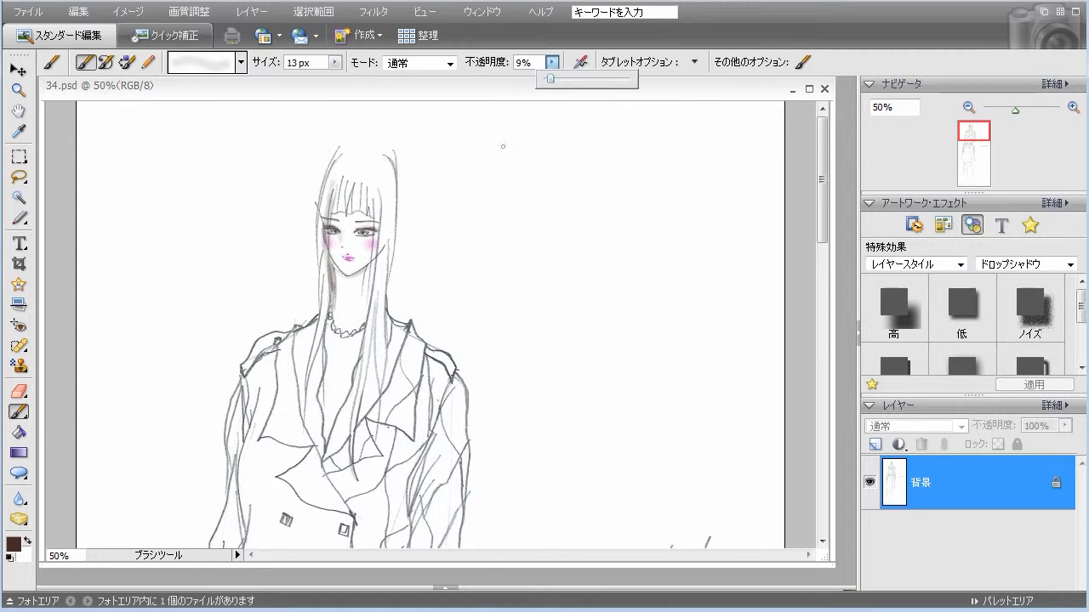
{"action": "left_click_drag", "start_coordinate": [323, 204], "coordinate": [325, 318]}
{"action": "left_click_drag", "start_coordinate": [323, 260], "coordinate": [324, 315]}
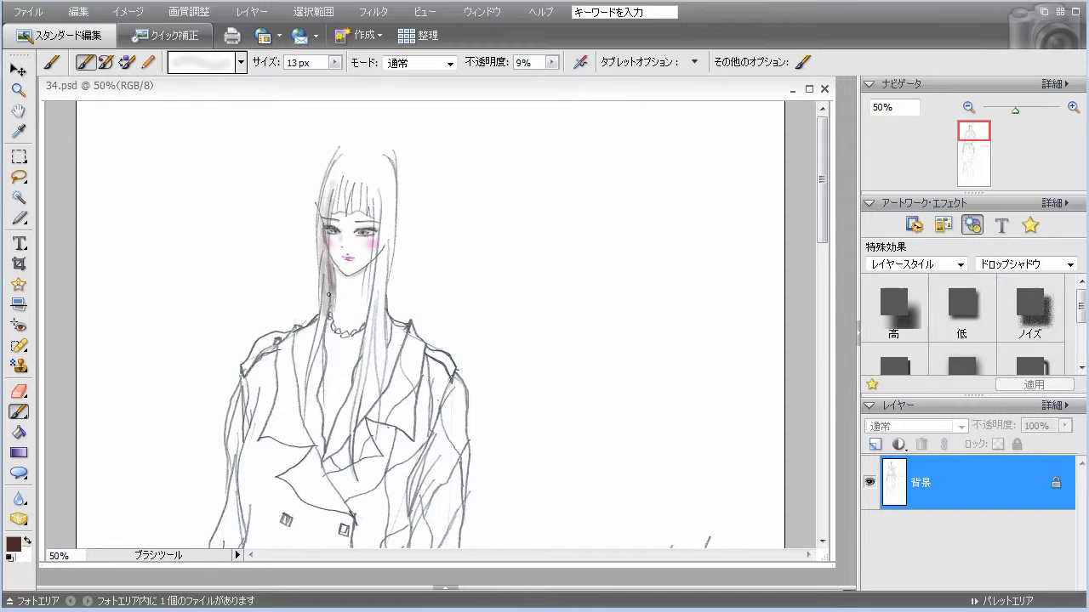
{"action": "left_click_drag", "start_coordinate": [319, 345], "coordinate": [308, 369]}
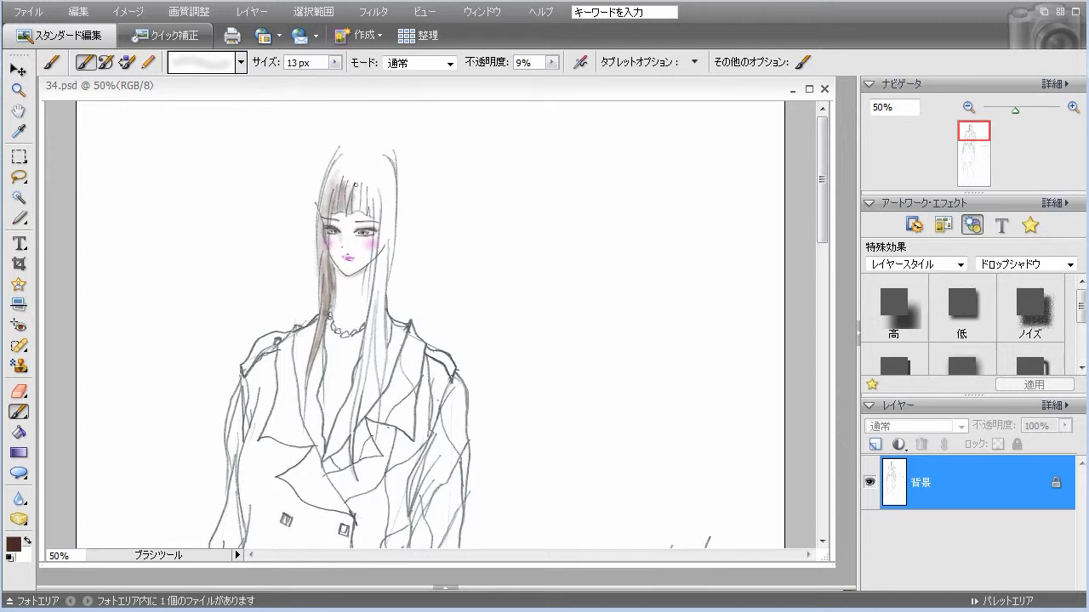
{"action": "left_click_drag", "start_coordinate": [358, 190], "coordinate": [364, 209]}
Step: Paint the long hair on the right side of the face brown, from beside the fringe down over the coat lapel
{"action": "left_click_drag", "start_coordinate": [378, 197], "coordinate": [371, 312]}
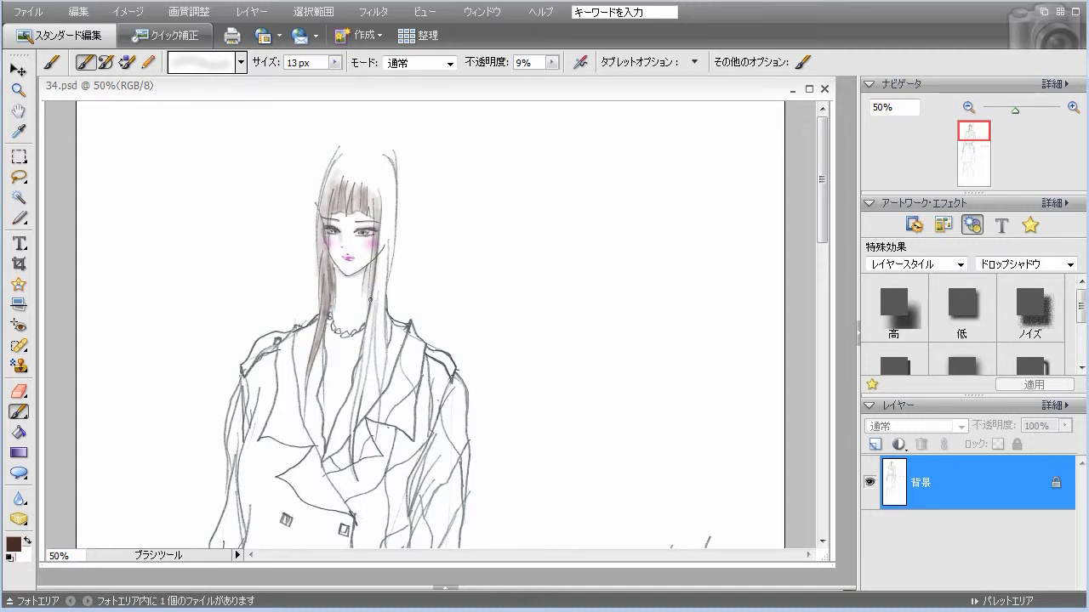
{"action": "left_click_drag", "start_coordinate": [370, 326], "coordinate": [369, 360]}
{"action": "left_click_drag", "start_coordinate": [358, 390], "coordinate": [378, 280]}
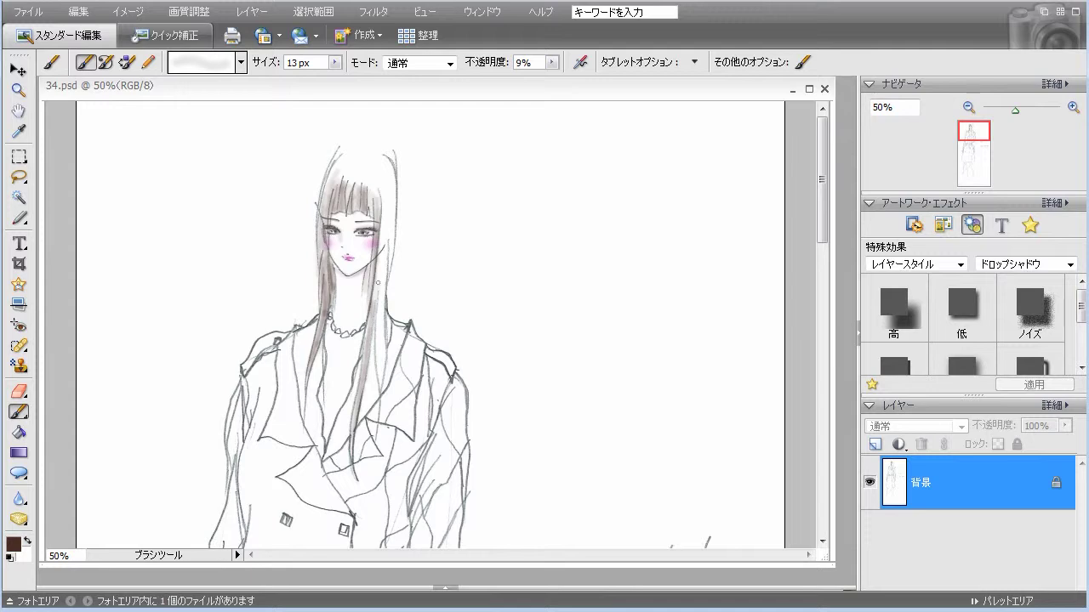
{"action": "left_click_drag", "start_coordinate": [380, 328], "coordinate": [384, 239]}
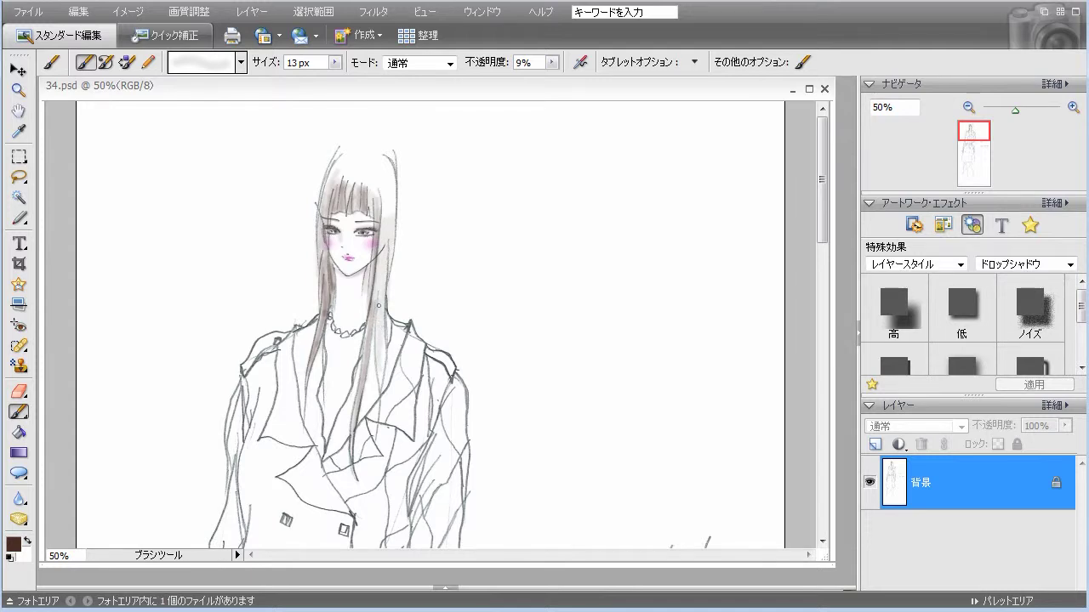
{"action": "mouse_move", "coordinate": [378, 315]}
{"action": "left_mouse_down"}
{"action": "mouse_move", "coordinate": [379, 393]}
{"action": "mouse_move", "coordinate": [378, 371]}
{"action": "left_mouse_up"}
{"action": "left_click_drag", "start_coordinate": [379, 300], "coordinate": [387, 216]}
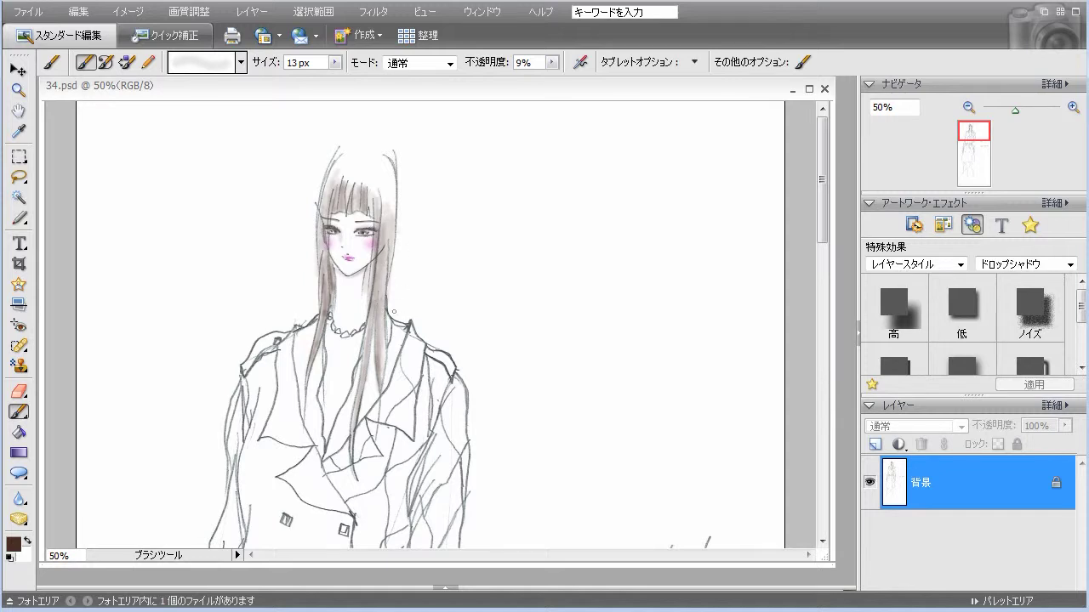
Step: Swap the foreground colour to white and touch up the hair
{"action": "left_click", "coordinate": [28, 538]}
{"action": "left_click", "coordinate": [1073, 108]}
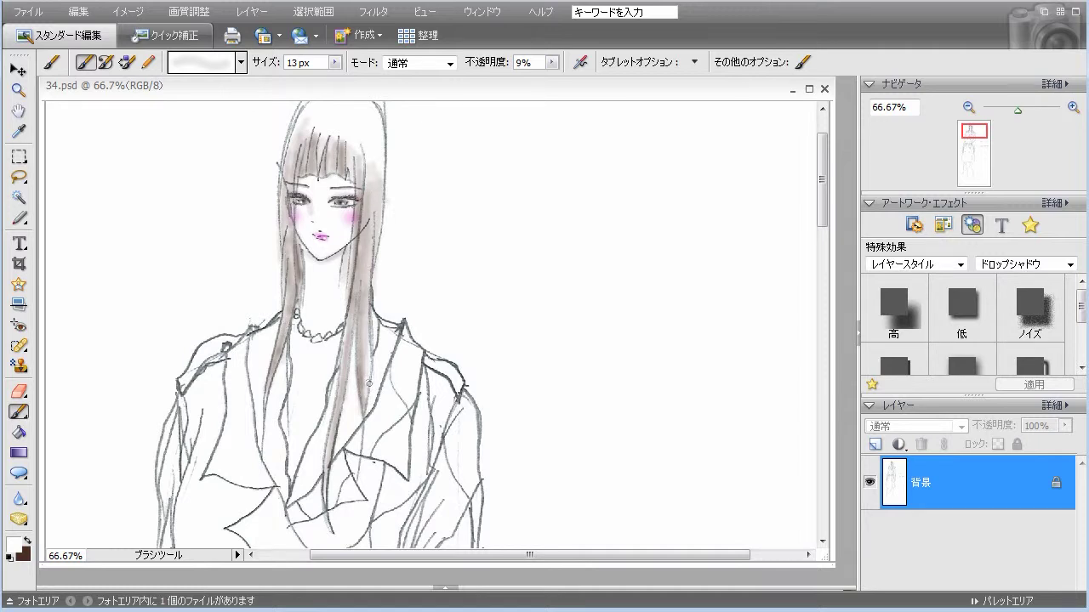
{"action": "left_click", "coordinate": [969, 107]}
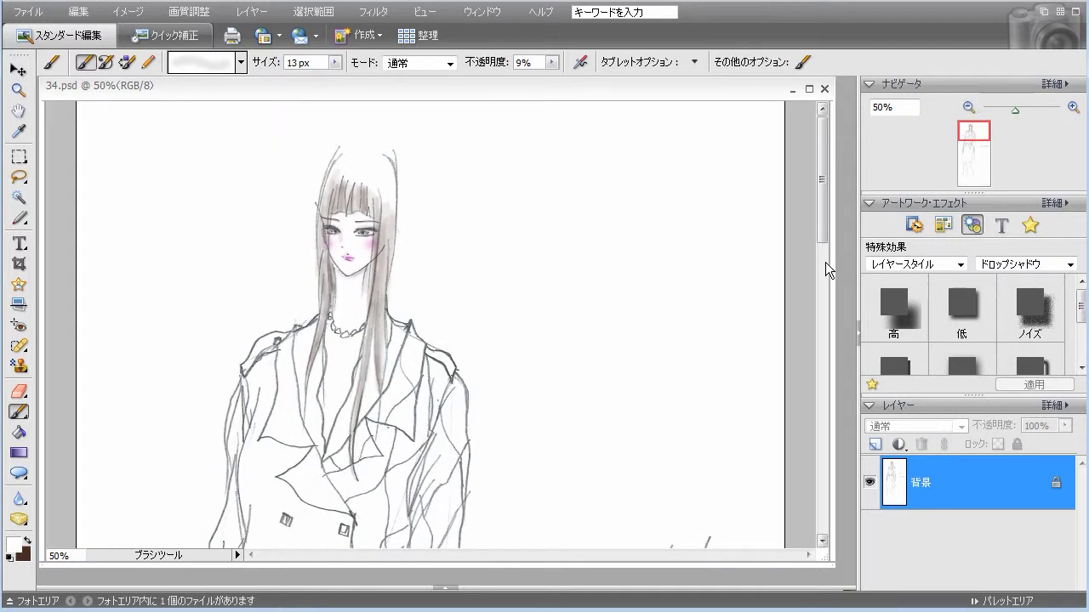
Step: Add a new layer and fill the coat's left front bodice with the cream pattern that has pink and purple blotches
{"action": "left_click", "coordinate": [875, 444]}
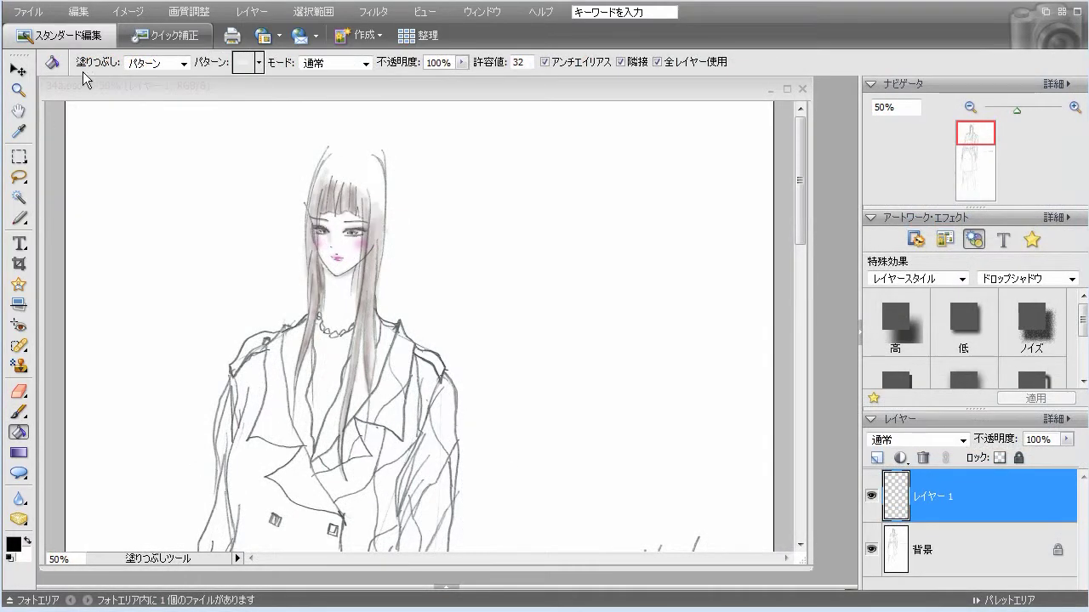
{"action": "left_click", "coordinate": [258, 62]}
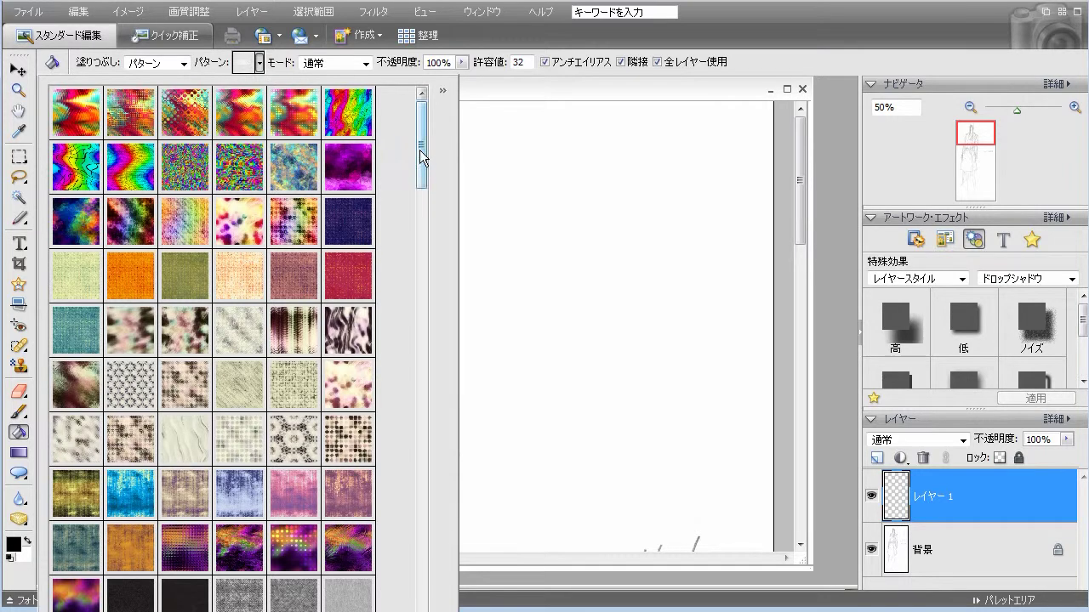
{"action": "scroll", "coordinate": [420, 156], "scroll_direction": "down", "scroll_amount": 3}
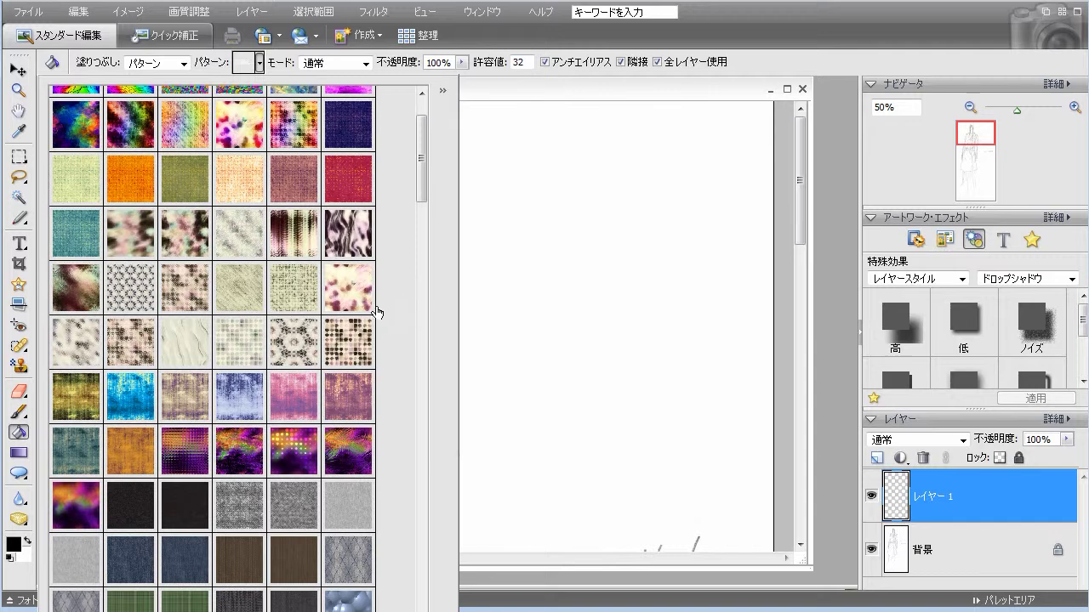
{"action": "left_click", "coordinate": [349, 299]}
{"action": "left_click", "coordinate": [570, 96]}
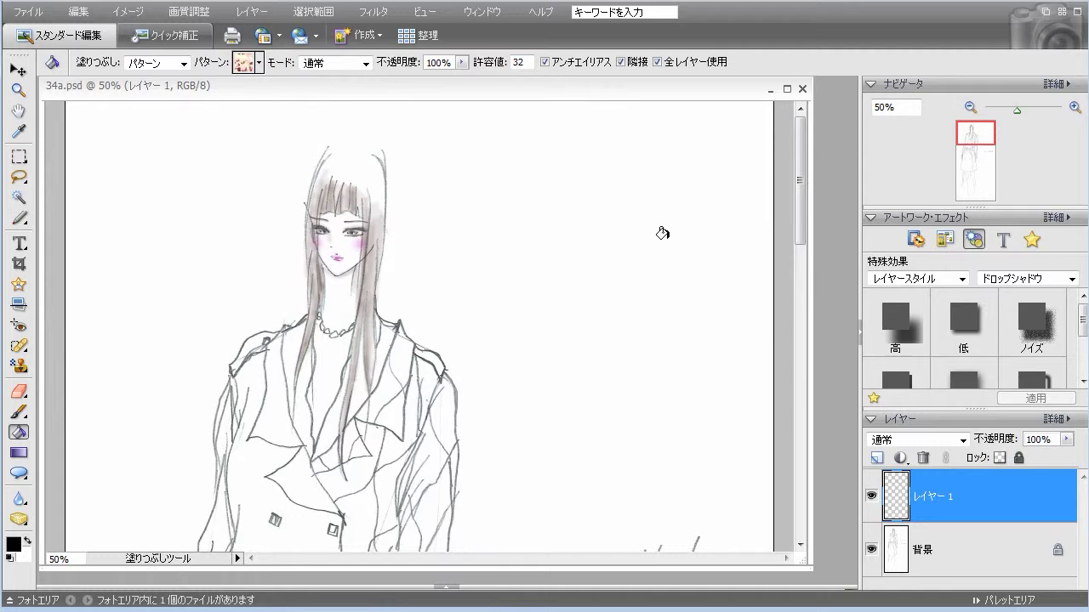
{"action": "left_click_drag", "start_coordinate": [800, 217], "coordinate": [801, 288]}
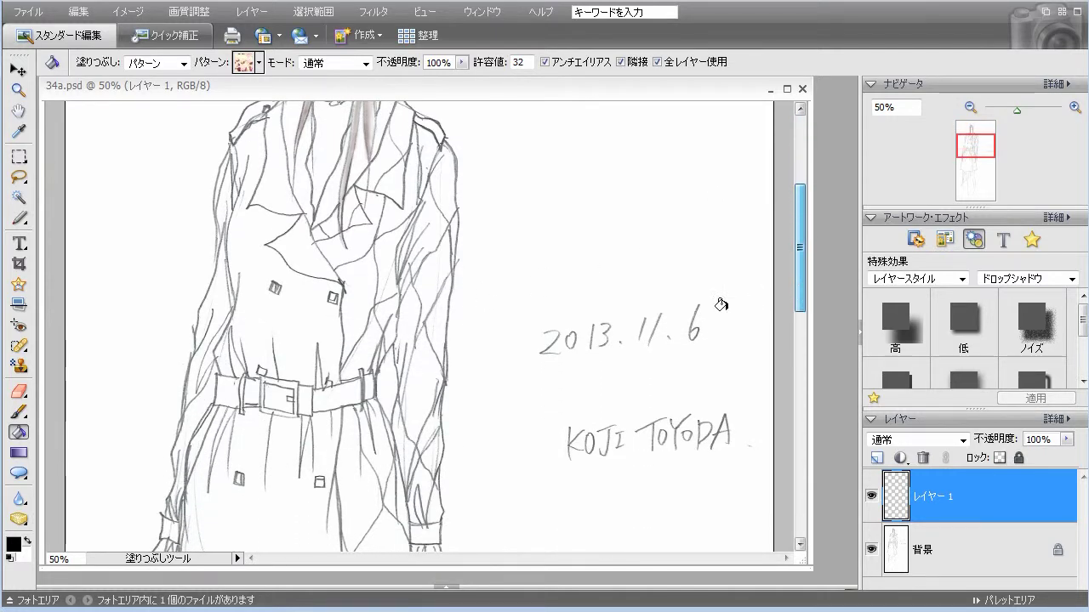
{"action": "left_click", "coordinate": [318, 342]}
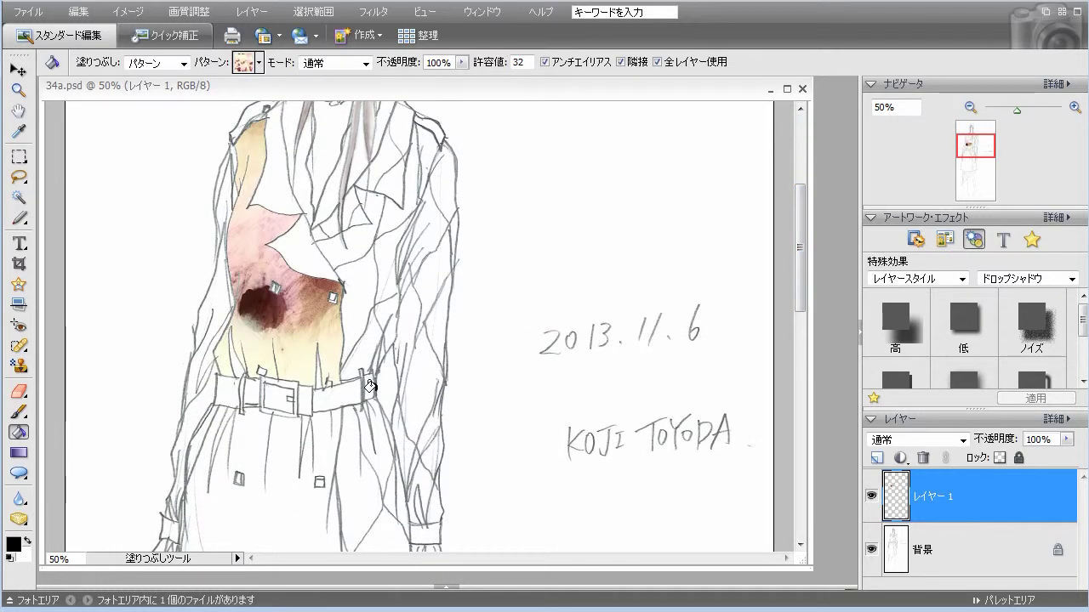
Step: Apply the シャドウ (内側) layer style 低 to the bodice pattern layer
{"action": "scroll", "coordinate": [798, 244], "scroll_direction": "up", "scroll_amount": 5}
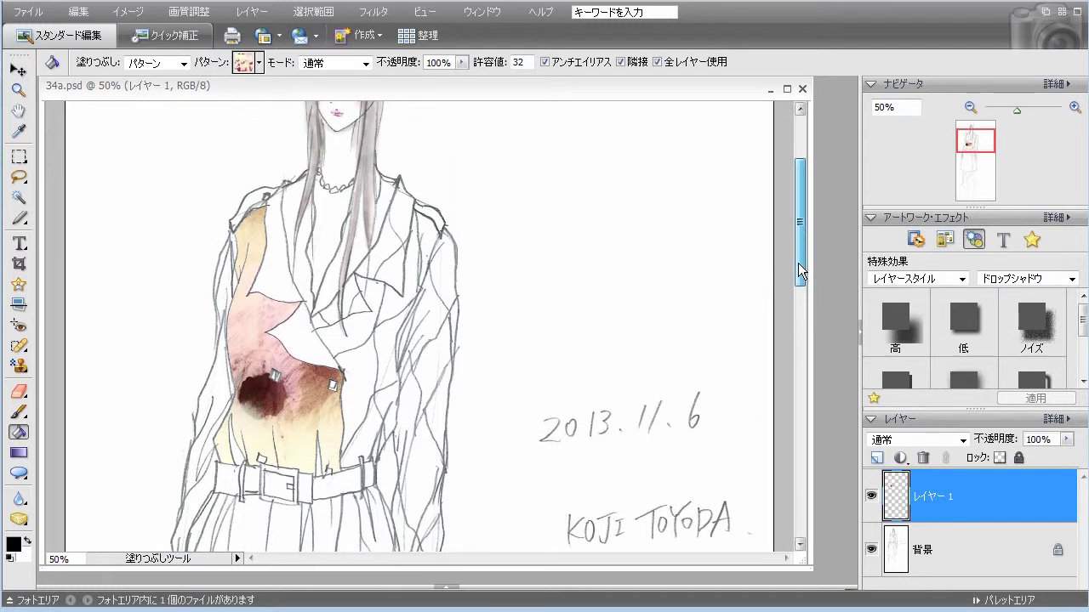
{"action": "mouse_move", "coordinate": [798, 247]}
{"action": "left_mouse_down"}
{"action": "mouse_move", "coordinate": [797, 328]}
{"action": "mouse_move", "coordinate": [799, 300]}
{"action": "mouse_move", "coordinate": [685, 282]}
{"action": "left_mouse_up"}
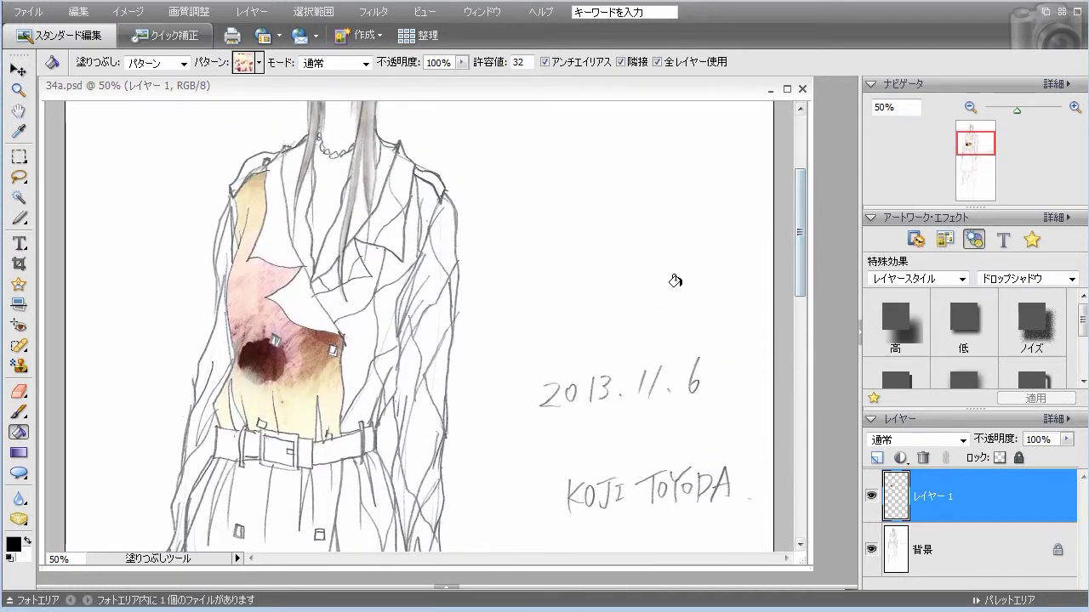
{"action": "left_click", "coordinate": [1025, 280]}
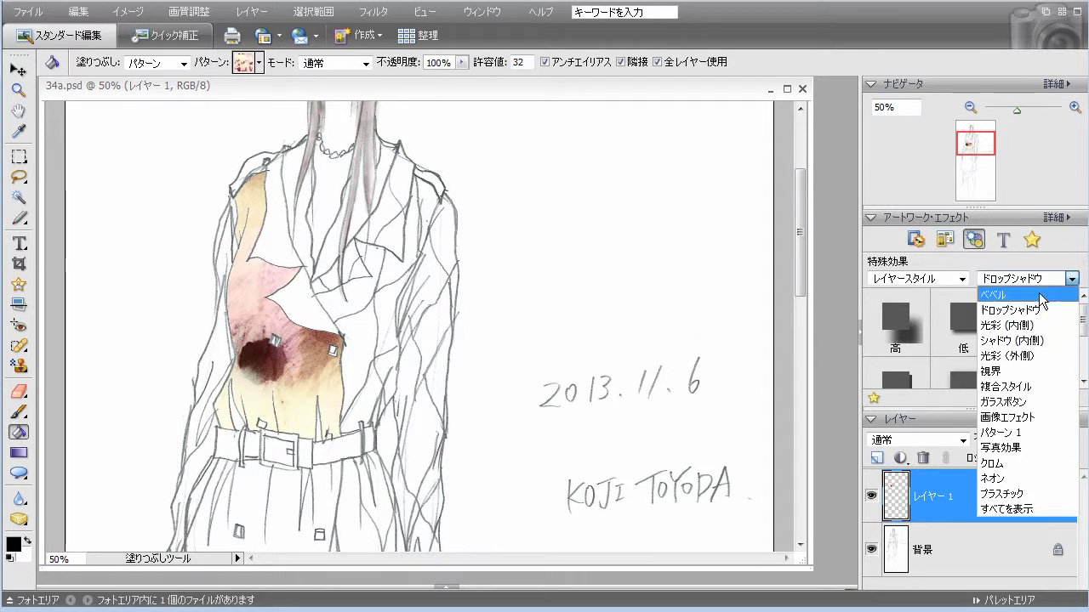
{"action": "left_click", "coordinate": [1027, 342]}
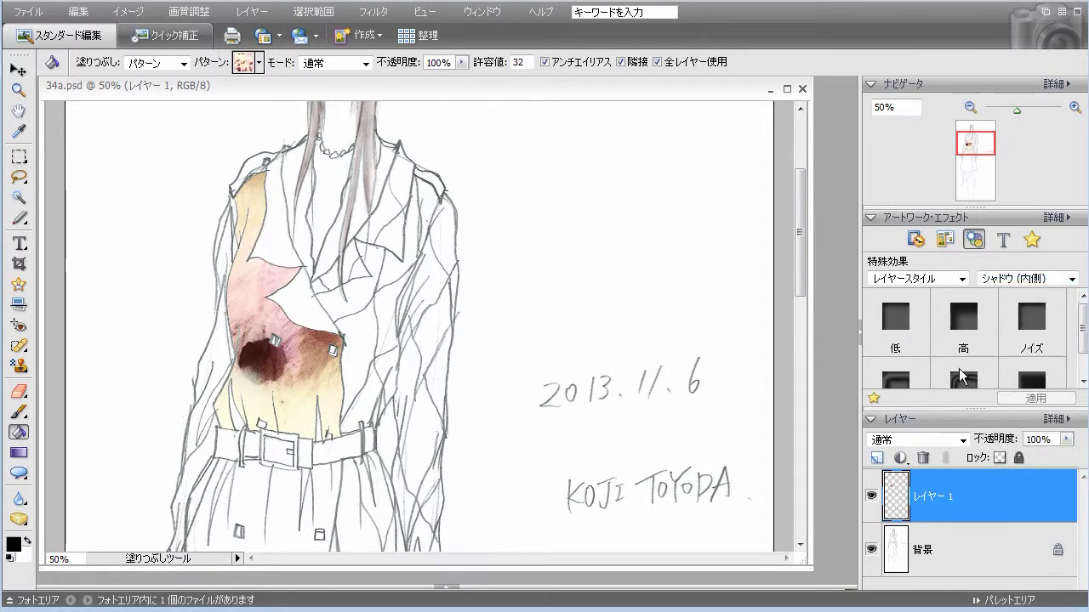
{"action": "double_click", "coordinate": [918, 351]}
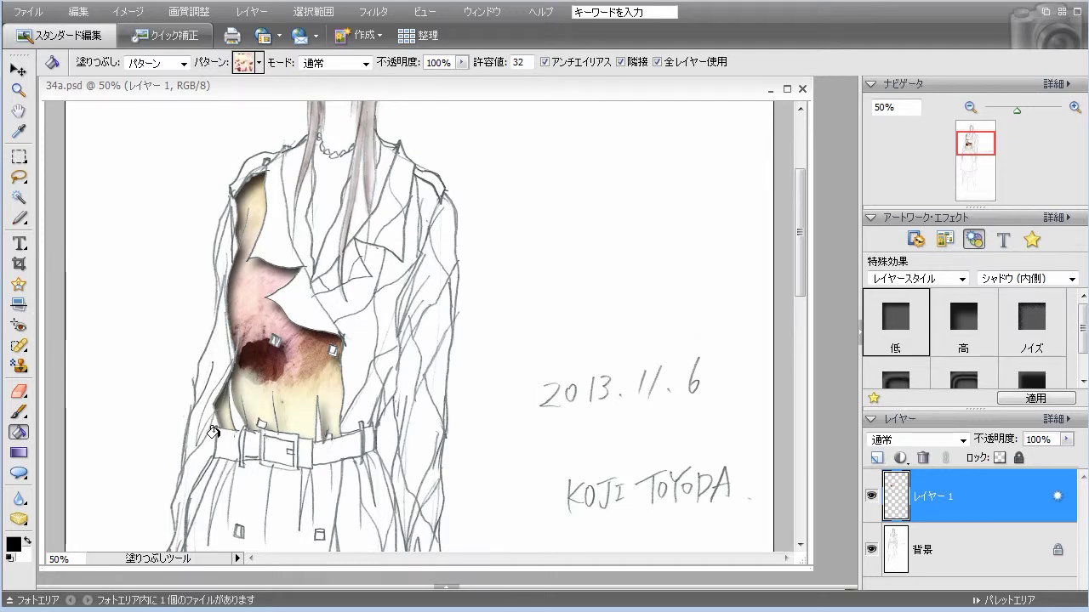
Step: Try to fill the bodice's lower-left corner above the belt with the pattern, and undo that fill
{"action": "left_click", "coordinate": [244, 429]}
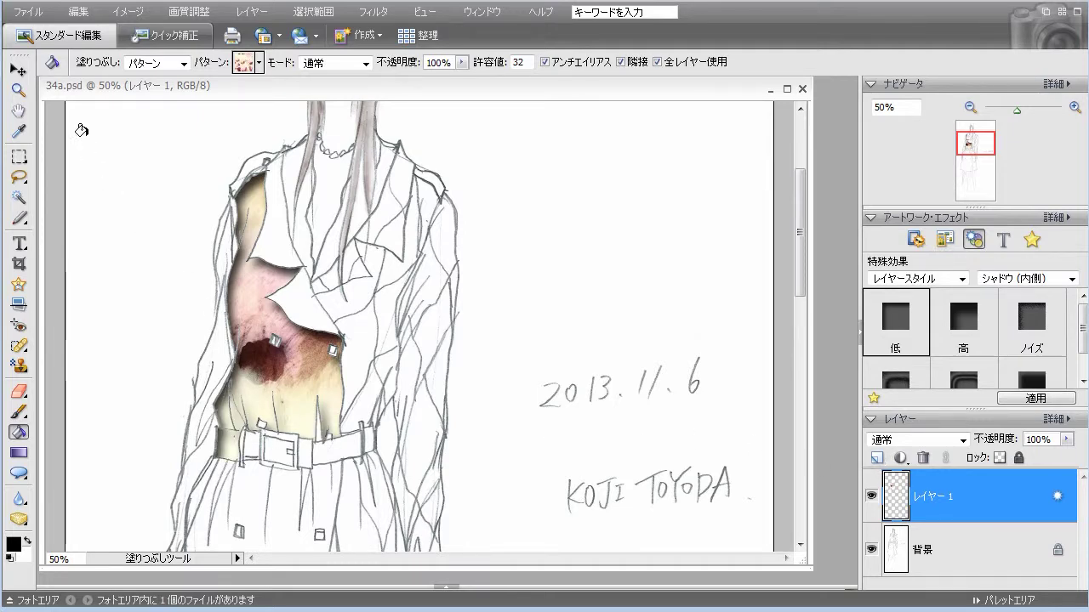
{"action": "left_click", "coordinate": [78, 12]}
{"action": "left_click", "coordinate": [110, 26]}
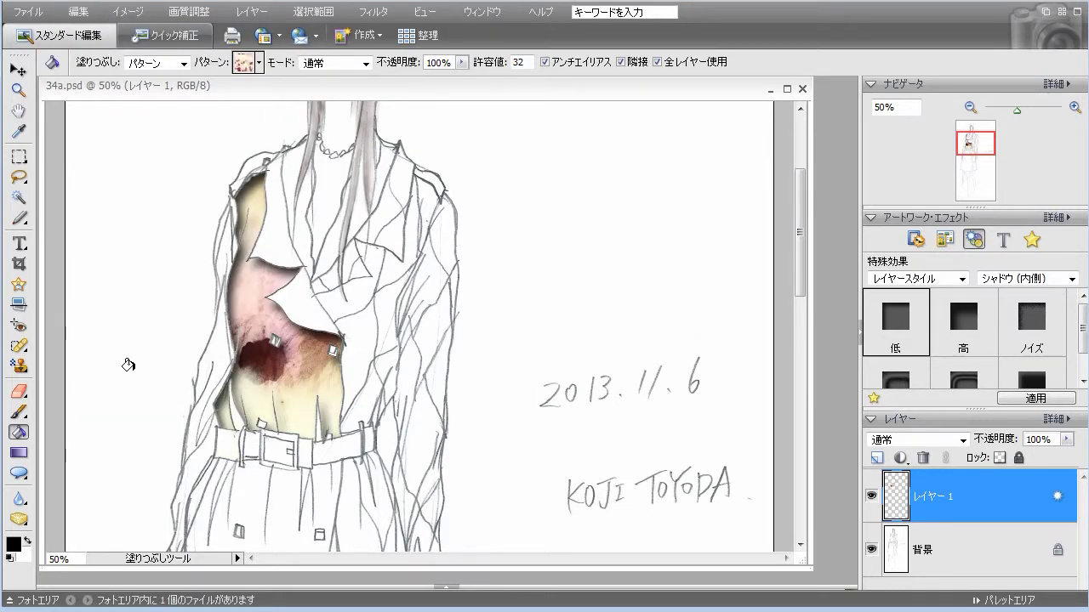
Step: Close the outline gap above the belt with the 1 px brush from the 00 set and pattern-fill the remaining bodice corner
{"action": "left_click", "coordinate": [17, 410]}
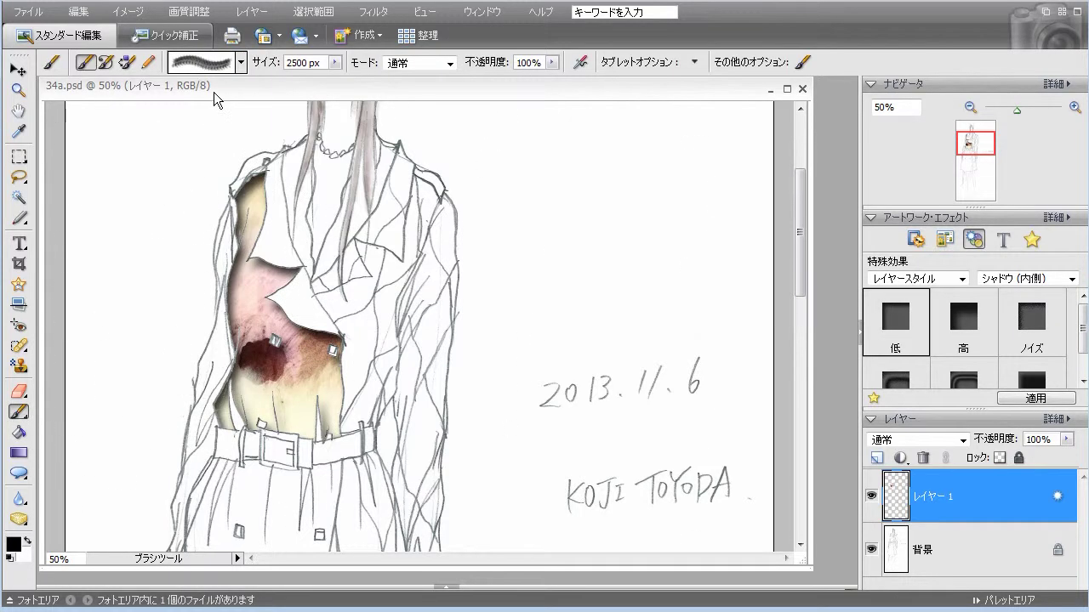
{"action": "left_click", "coordinate": [240, 63]}
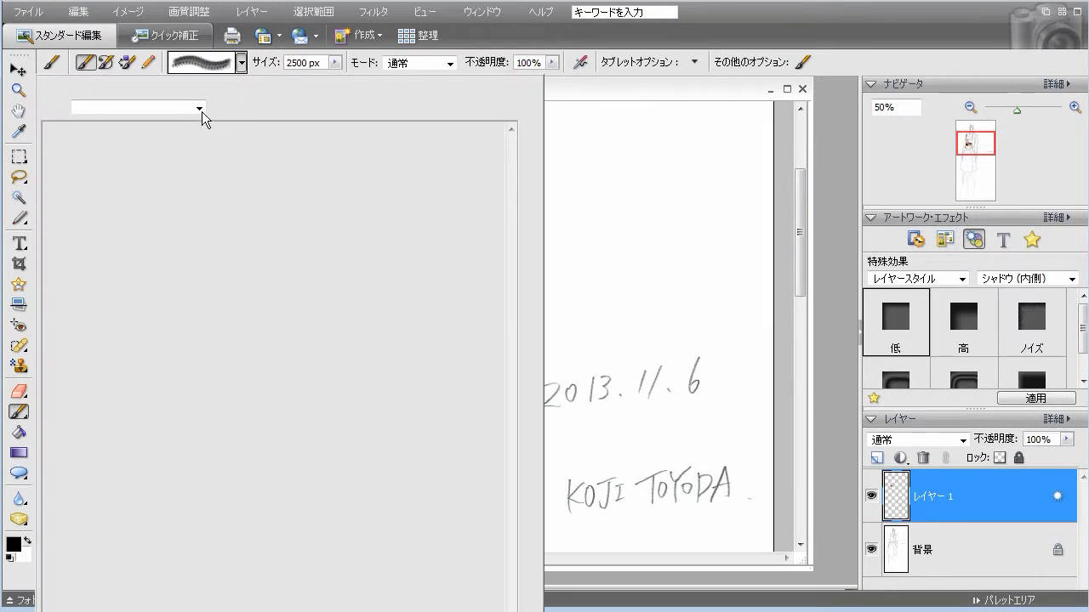
{"action": "left_click", "coordinate": [201, 111]}
{"action": "scroll", "coordinate": [213, 153], "scroll_direction": "up", "scroll_amount": 2}
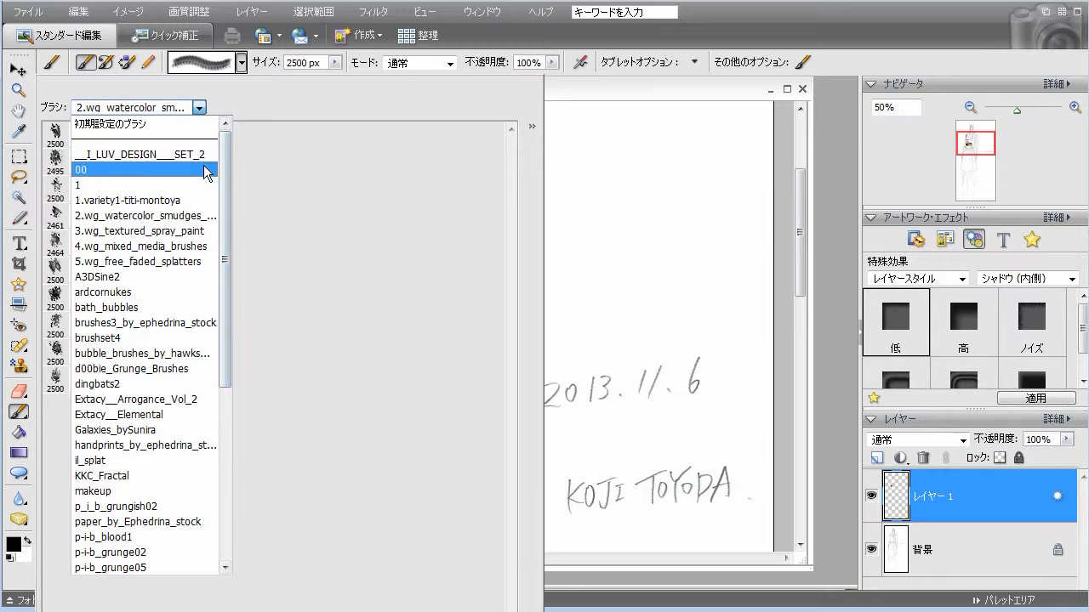
{"action": "left_click", "coordinate": [209, 156]}
{"action": "left_click", "coordinate": [193, 141]}
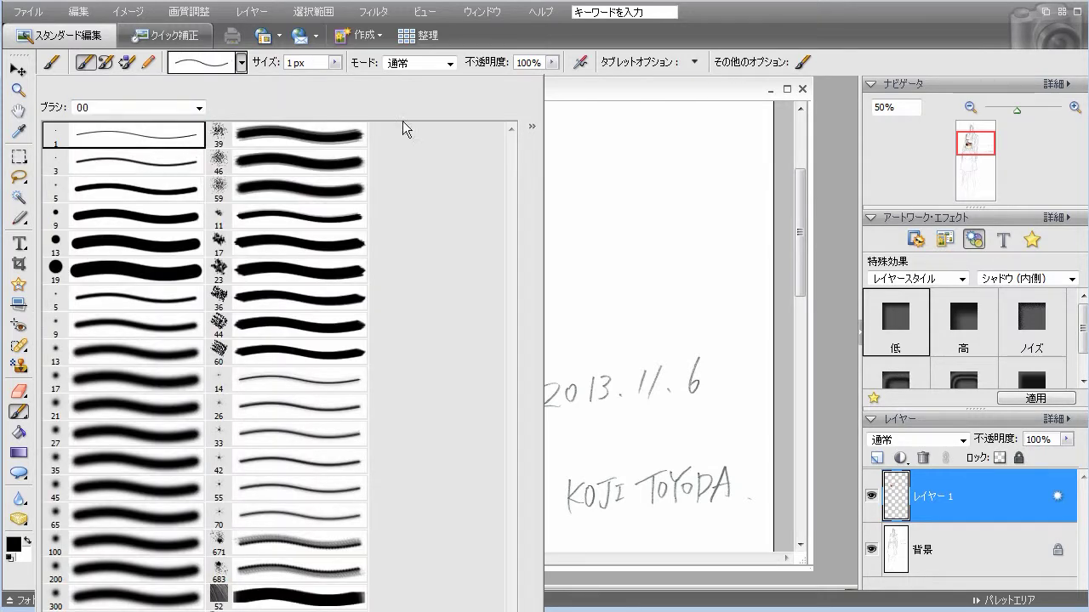
{"action": "left_click", "coordinate": [574, 103]}
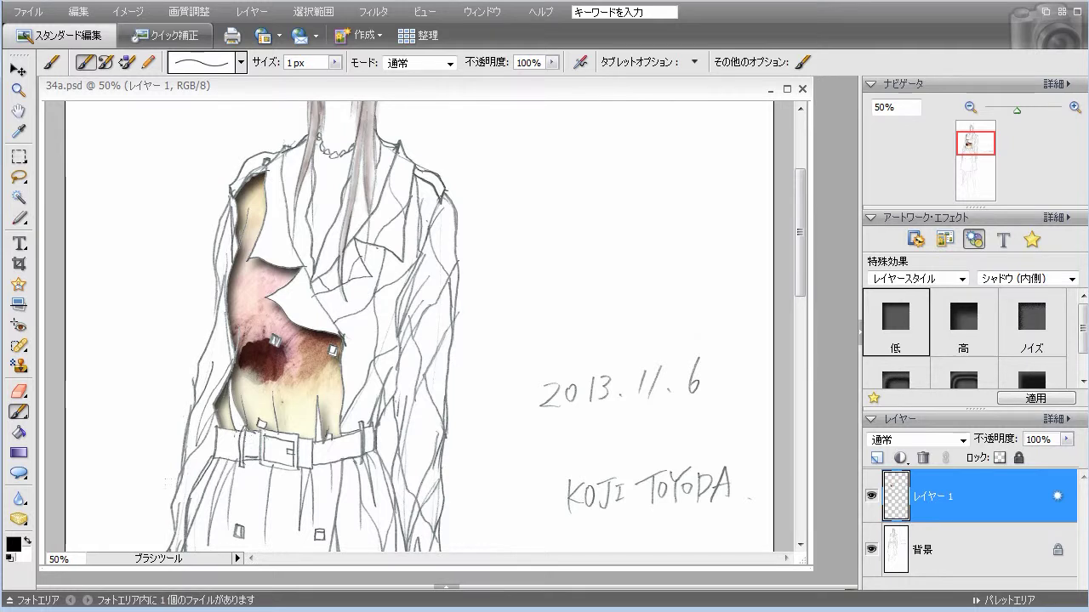
{"action": "left_click", "coordinate": [19, 432]}
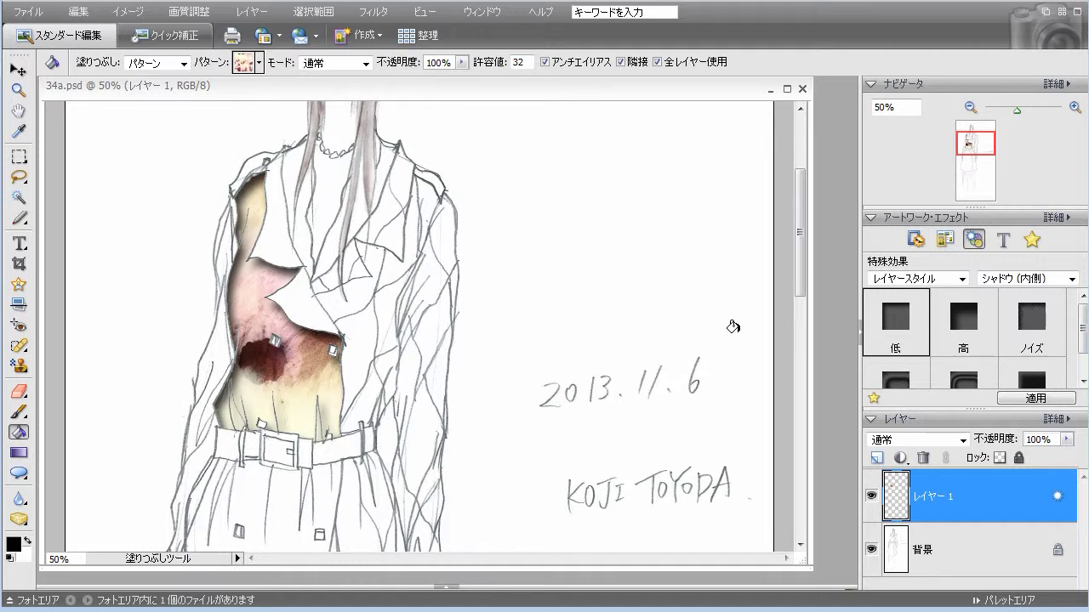
Step: Add another new layer and fill the coat's front skirt panel below the belt with the same blotched pattern
{"action": "left_click", "coordinate": [876, 457]}
{"action": "left_click_drag", "start_coordinate": [795, 281], "coordinate": [798, 396]}
{"action": "left_click", "coordinate": [275, 360]}
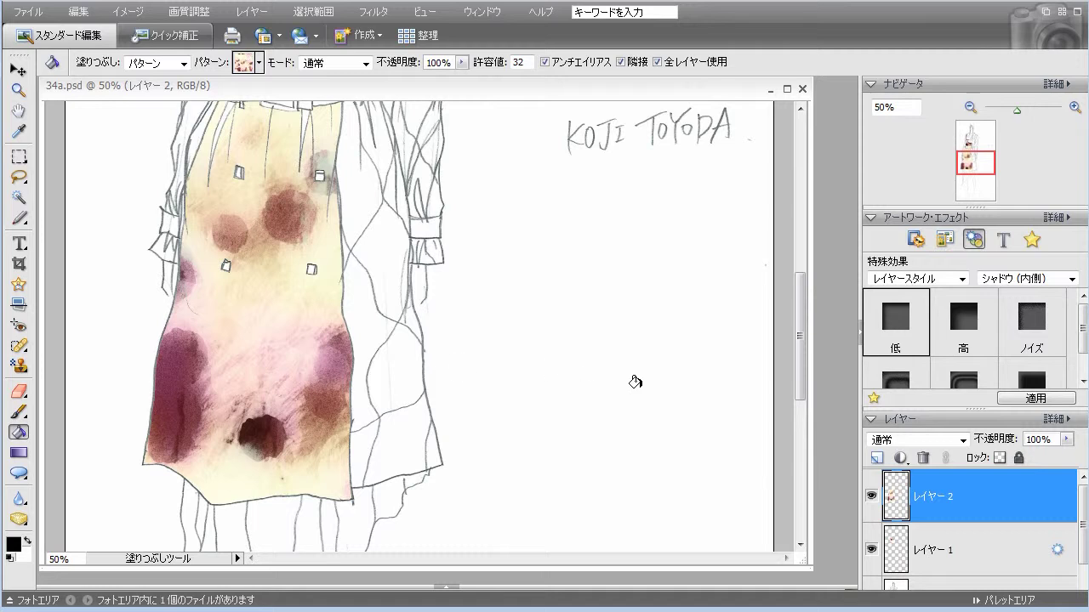
{"action": "left_click_drag", "start_coordinate": [800, 400], "coordinate": [800, 334]}
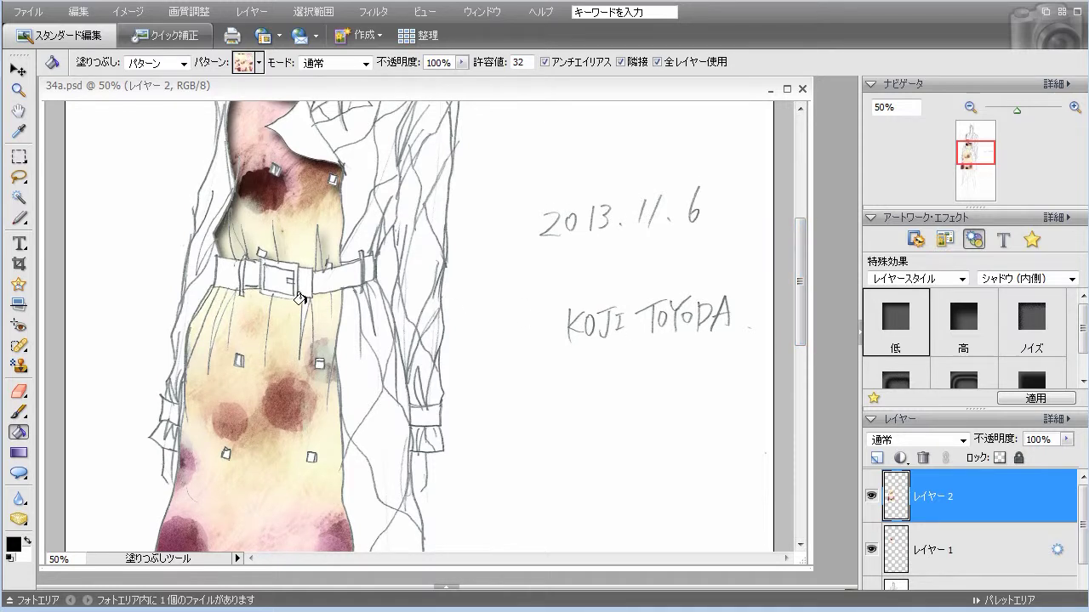
Step: Apply the シャドウ (内側) layer style 低 to the skirt panel layer
{"action": "double_click", "coordinate": [916, 347]}
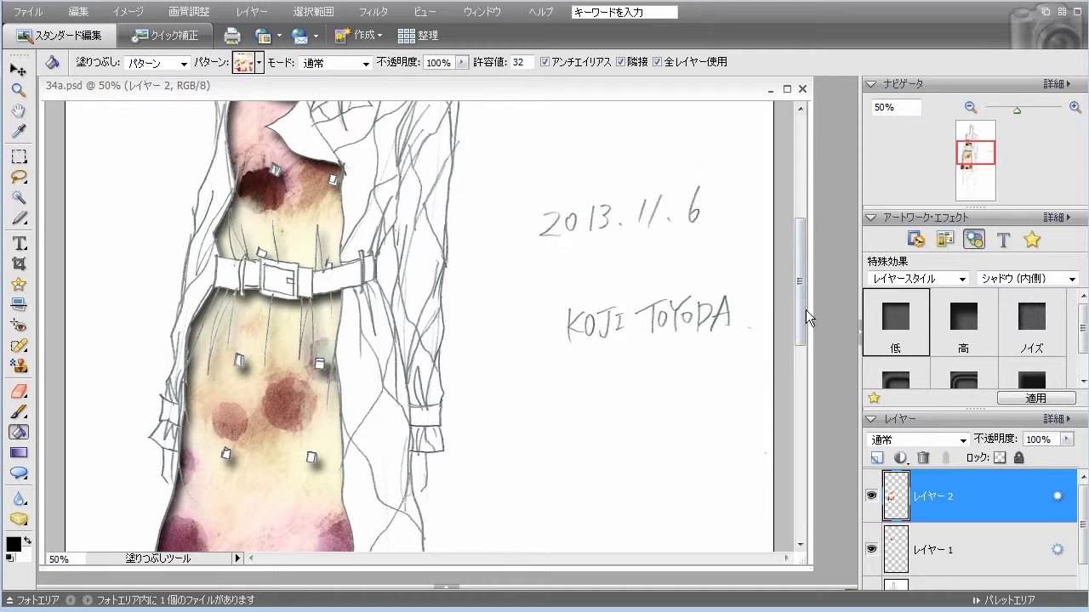
{"action": "mouse_move", "coordinate": [801, 321]}
{"action": "left_mouse_down"}
{"action": "mouse_move", "coordinate": [799, 411]}
{"action": "mouse_move", "coordinate": [811, 278]}
{"action": "mouse_move", "coordinate": [810, 309]}
{"action": "left_mouse_up"}
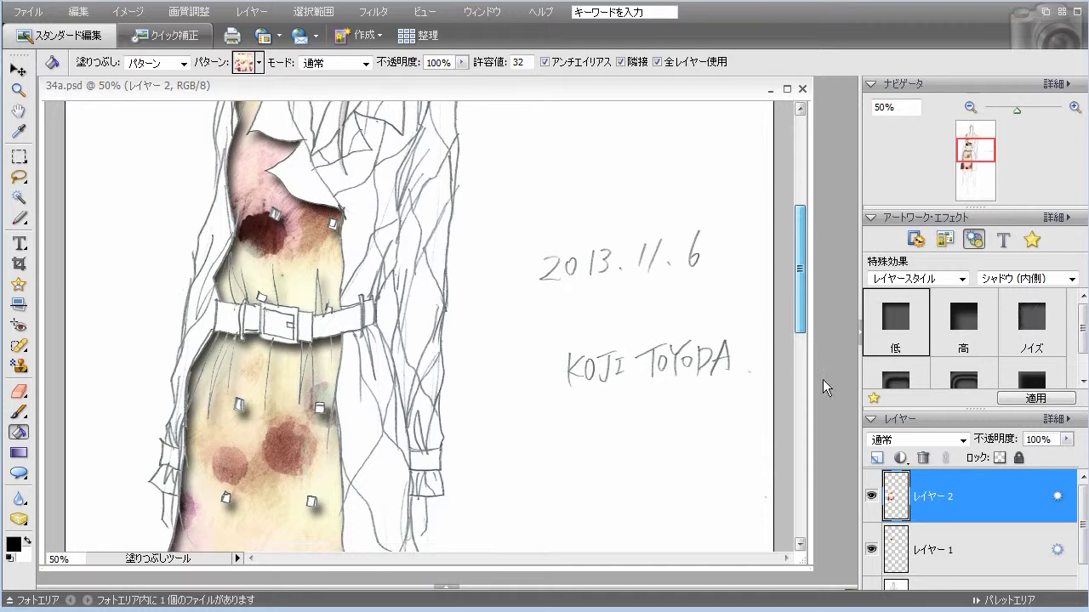
Step: Add a new layer and fill the upper and lower parts of the sleeve beside the patterned bodice with the same pattern
{"action": "left_click", "coordinate": [873, 465]}
{"action": "mouse_move", "coordinate": [795, 309]}
{"action": "left_mouse_down"}
{"action": "mouse_move", "coordinate": [801, 262]}
{"action": "mouse_move", "coordinate": [802, 317]}
{"action": "mouse_move", "coordinate": [805, 289]}
{"action": "left_mouse_up"}
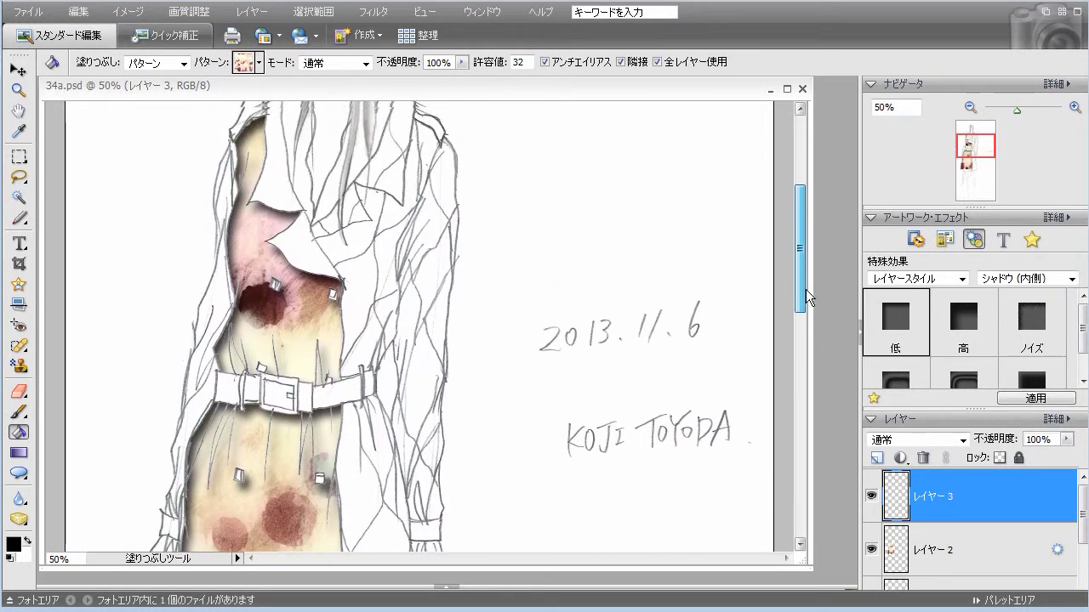
{"action": "left_click", "coordinate": [231, 293]}
{"action": "left_click", "coordinate": [222, 194]}
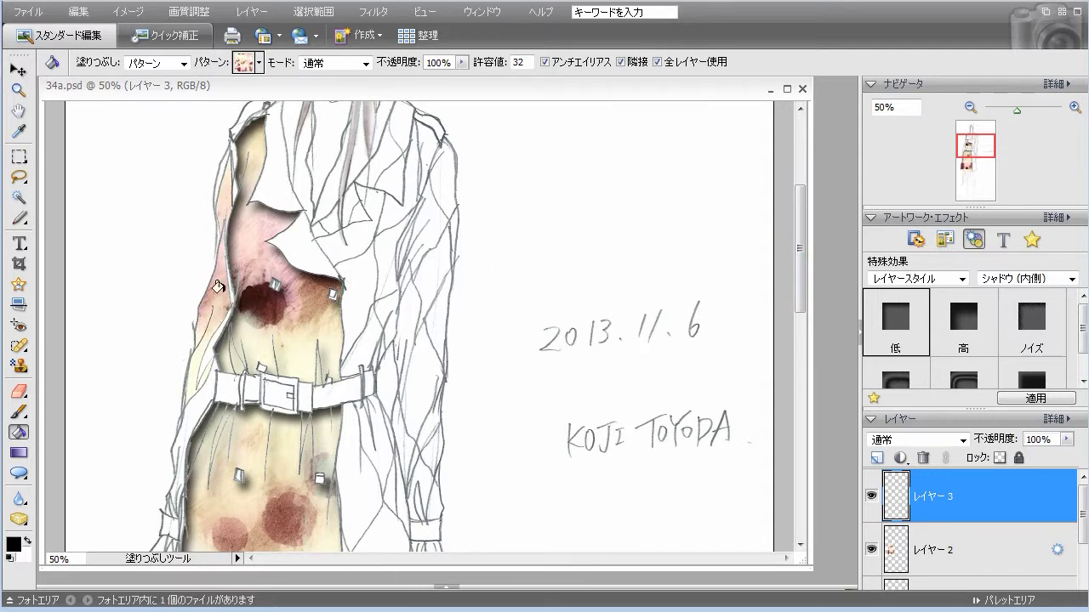
{"action": "left_click", "coordinate": [192, 399]}
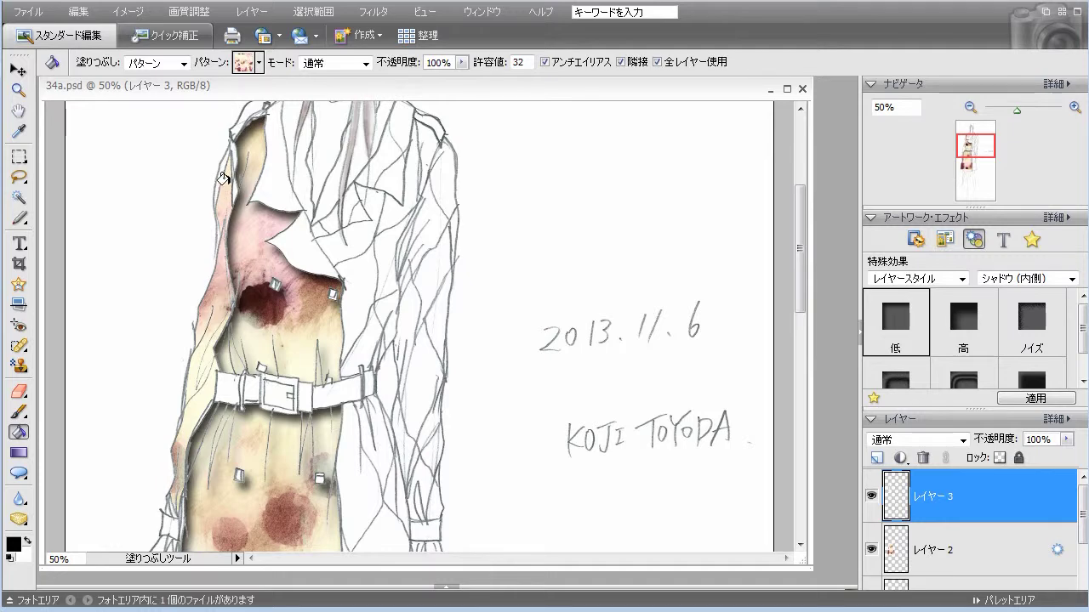
Step: Undo the misplaced fills near the shoulder and pattern-fill the remaining upper part of the same sleeve
{"action": "key", "text": "ctrl+z"}
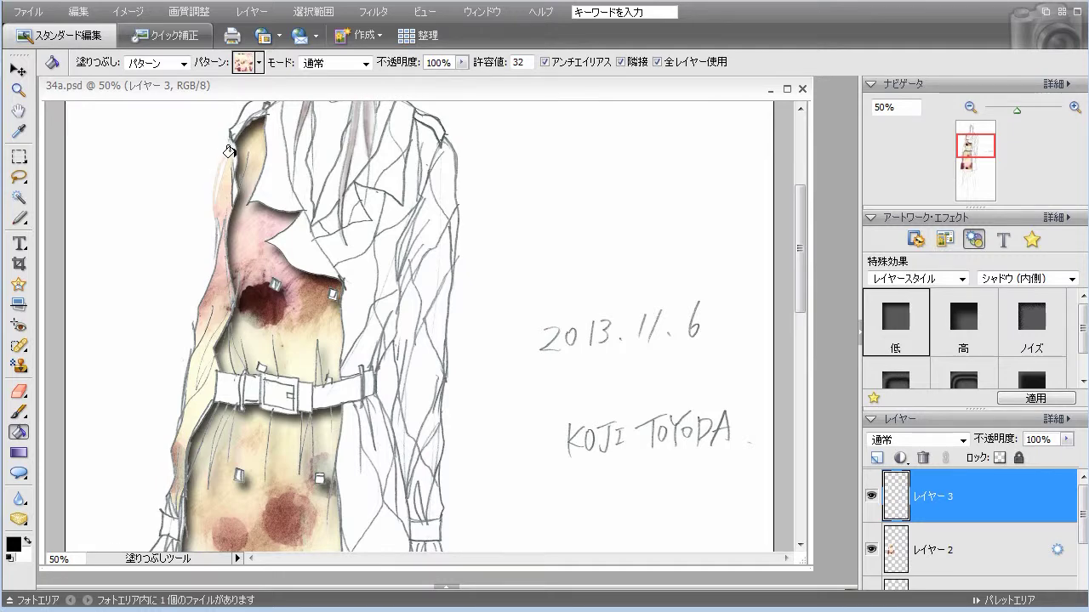
{"action": "left_click", "coordinate": [78, 12]}
{"action": "left_click", "coordinate": [125, 68]}
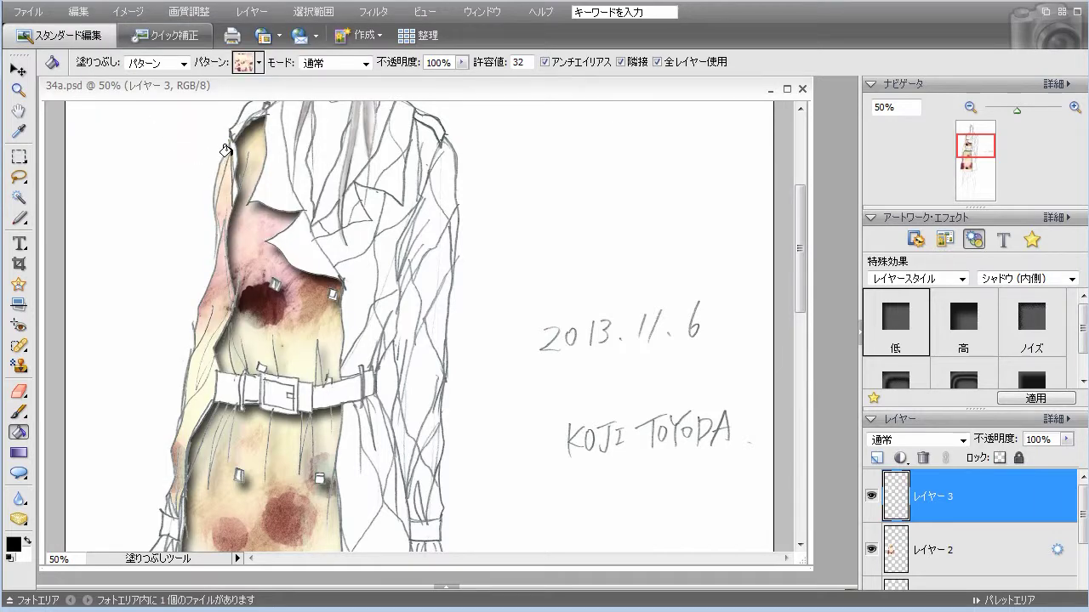
{"action": "left_click", "coordinate": [78, 11]}
{"action": "left_click", "coordinate": [107, 23]}
{"action": "left_click", "coordinate": [235, 192]}
Step: Try a darker シャドウ (内側) layer style on the sleeve layer, and undo it
{"action": "left_click", "coordinate": [1044, 376]}
{"action": "double_click", "coordinate": [1044, 379]}
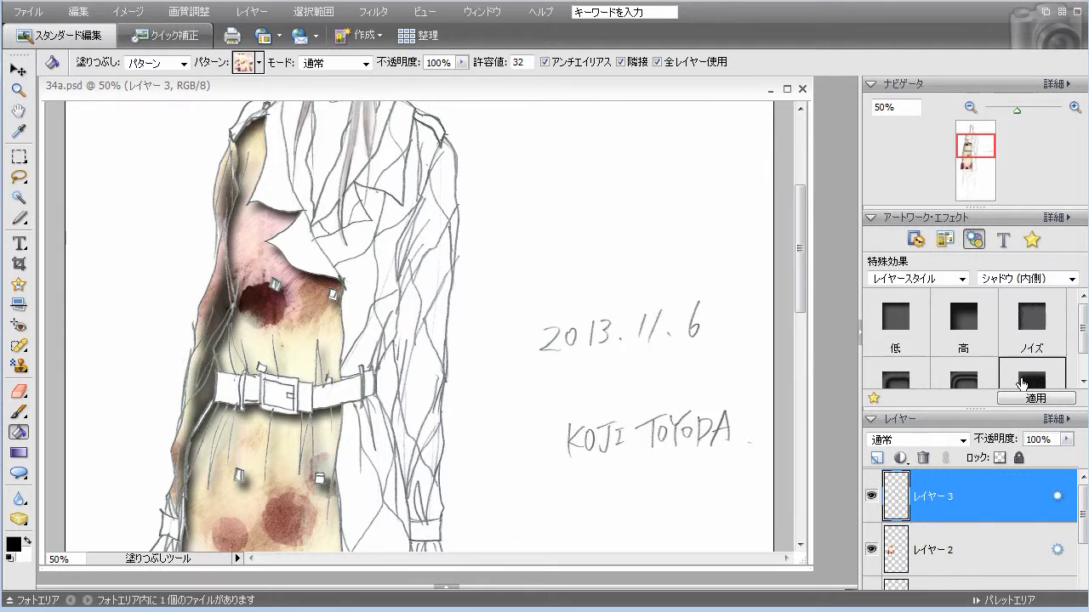
{"action": "mouse_move", "coordinate": [803, 300]}
{"action": "left_mouse_down"}
{"action": "mouse_move", "coordinate": [801, 254]}
{"action": "mouse_move", "coordinate": [805, 374]}
{"action": "mouse_move", "coordinate": [809, 285]}
{"action": "left_mouse_up"}
{"action": "left_click", "coordinate": [79, 12]}
{"action": "left_click", "coordinate": [98, 29]}
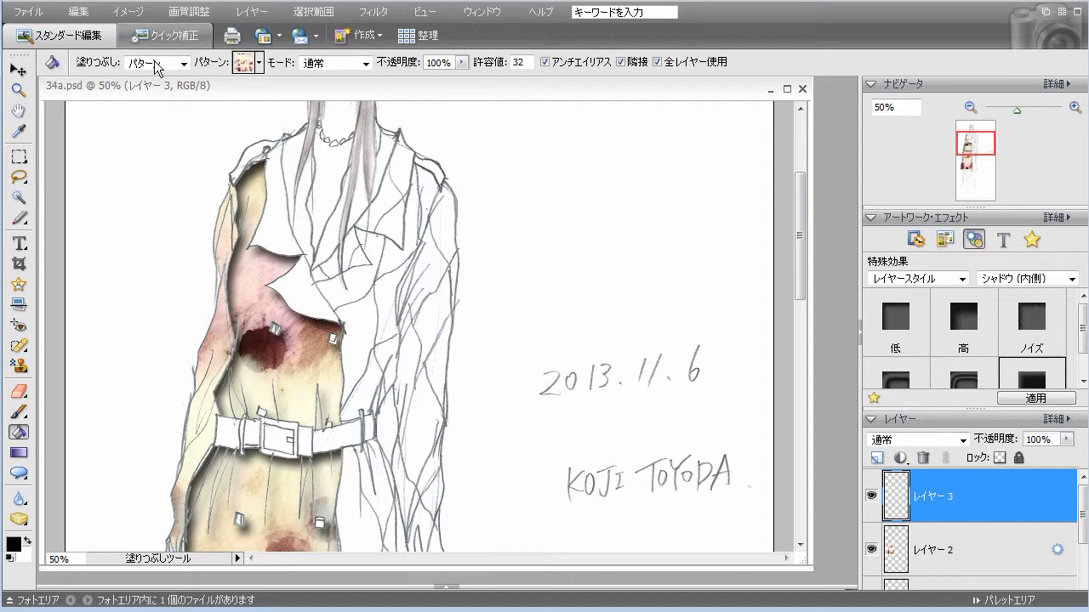
Step: Try the ベベル layer style シンプル (内側) on the sleeve layer, check it along the coat, and undo it
{"action": "left_click", "coordinate": [986, 285]}
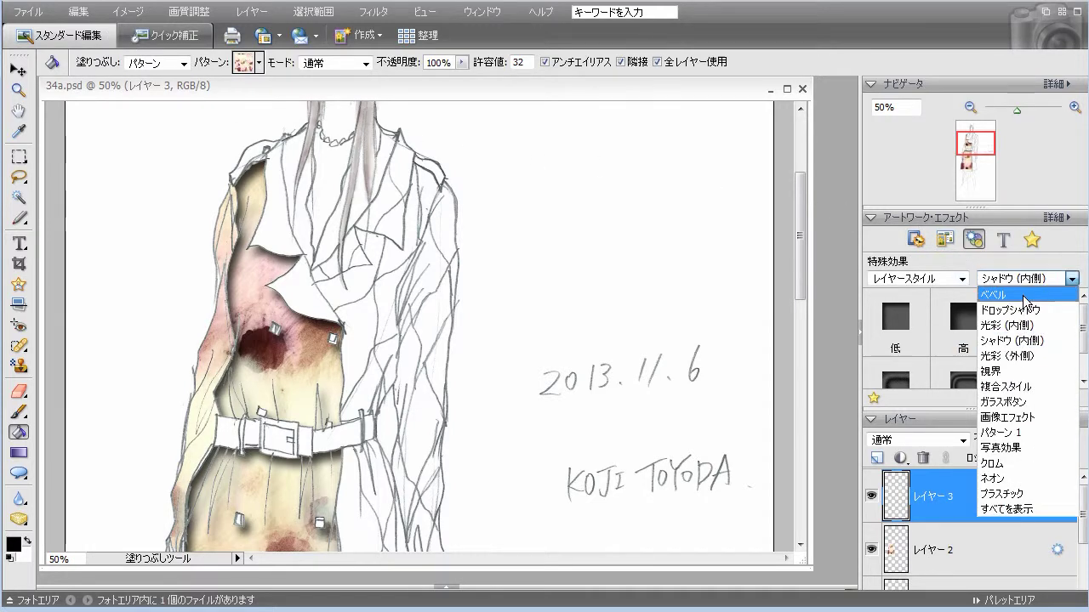
{"action": "left_click", "coordinate": [970, 287]}
{"action": "double_click", "coordinate": [972, 324]}
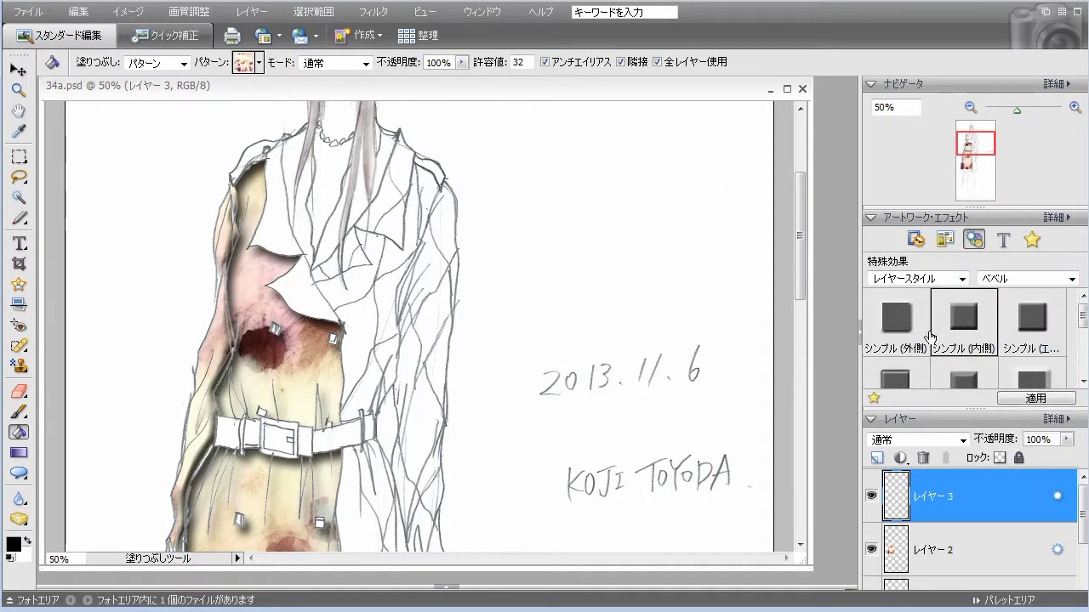
{"action": "mouse_move", "coordinate": [808, 291]}
{"action": "left_mouse_down"}
{"action": "mouse_move", "coordinate": [806, 417]}
{"action": "mouse_move", "coordinate": [817, 271]}
{"action": "mouse_move", "coordinate": [818, 321]}
{"action": "left_mouse_up"}
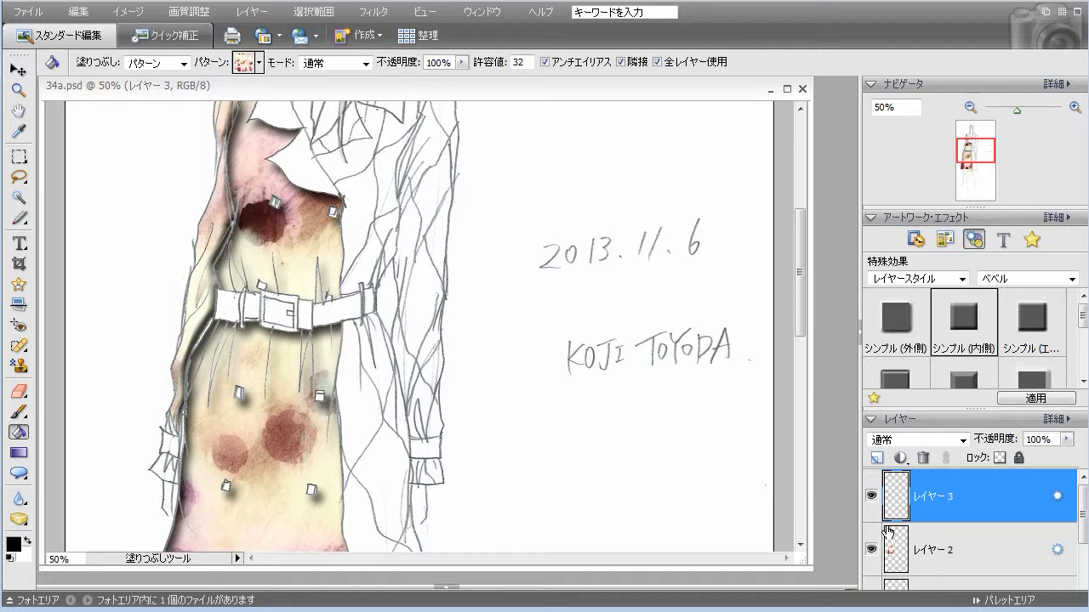
{"action": "mouse_move", "coordinate": [797, 298]}
{"action": "left_mouse_down"}
{"action": "mouse_move", "coordinate": [805, 237]}
{"action": "mouse_move", "coordinate": [802, 342]}
{"action": "mouse_move", "coordinate": [807, 277]}
{"action": "left_mouse_up"}
{"action": "left_click", "coordinate": [79, 11]}
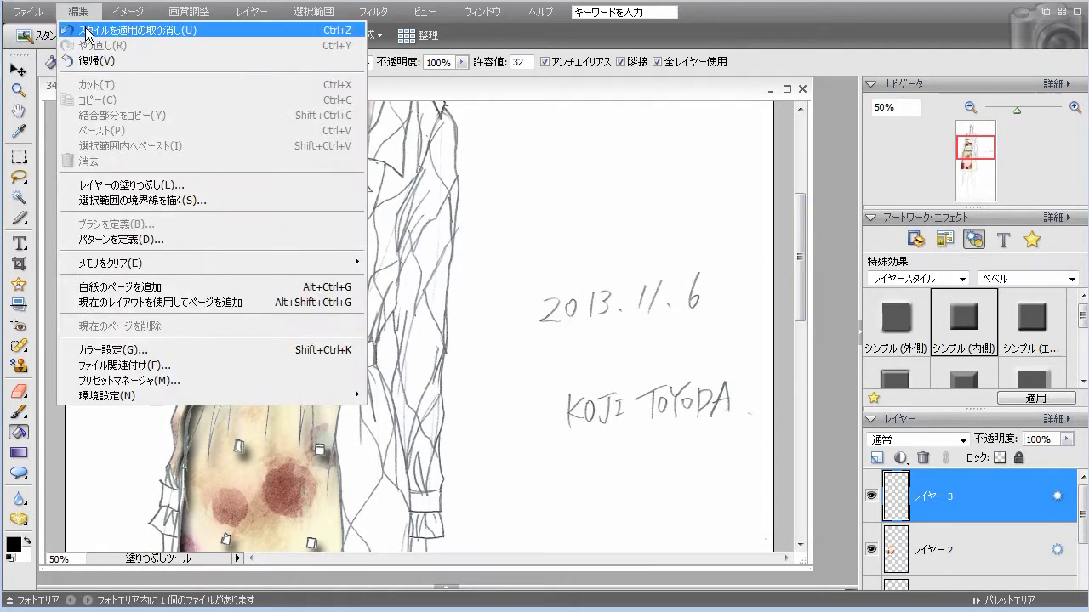
{"action": "left_click", "coordinate": [86, 31]}
{"action": "scroll", "coordinate": [85, 239], "scroll_direction": "up", "scroll_amount": 5}
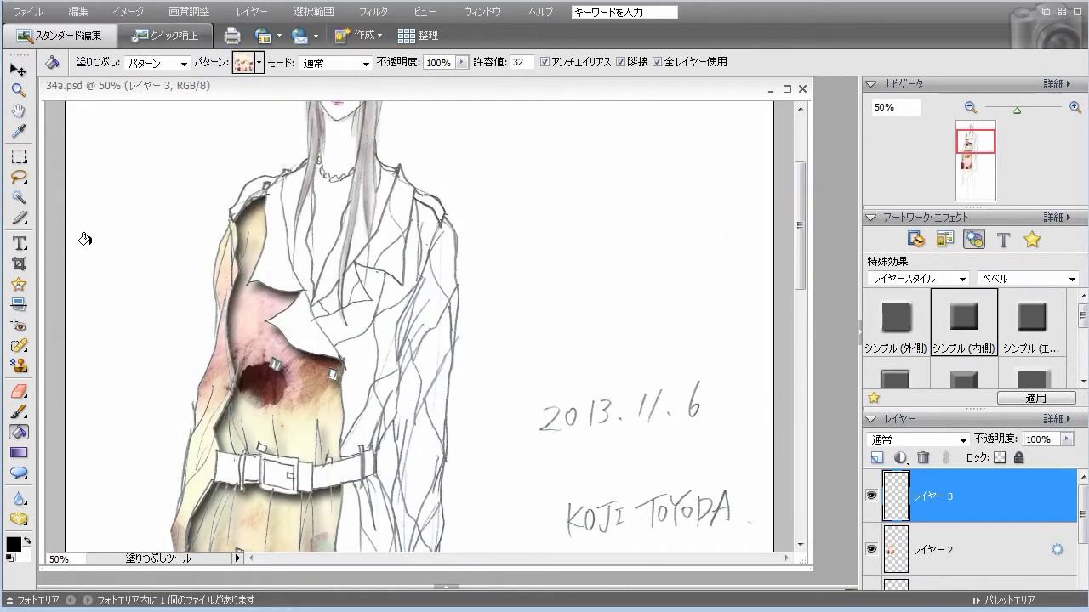
{"action": "scroll", "coordinate": [85, 239], "scroll_direction": "down", "scroll_amount": 3}
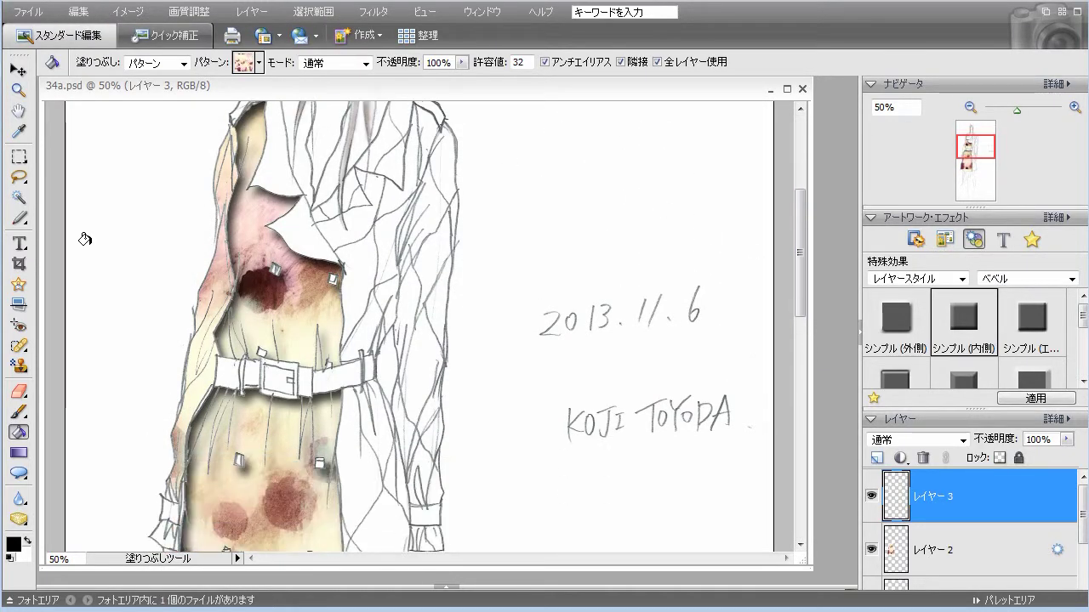
Step: Try the 光彩 (内側) layer style シンプル on the sleeve layer, check the coat, and undo it
{"action": "left_click", "coordinate": [1020, 279]}
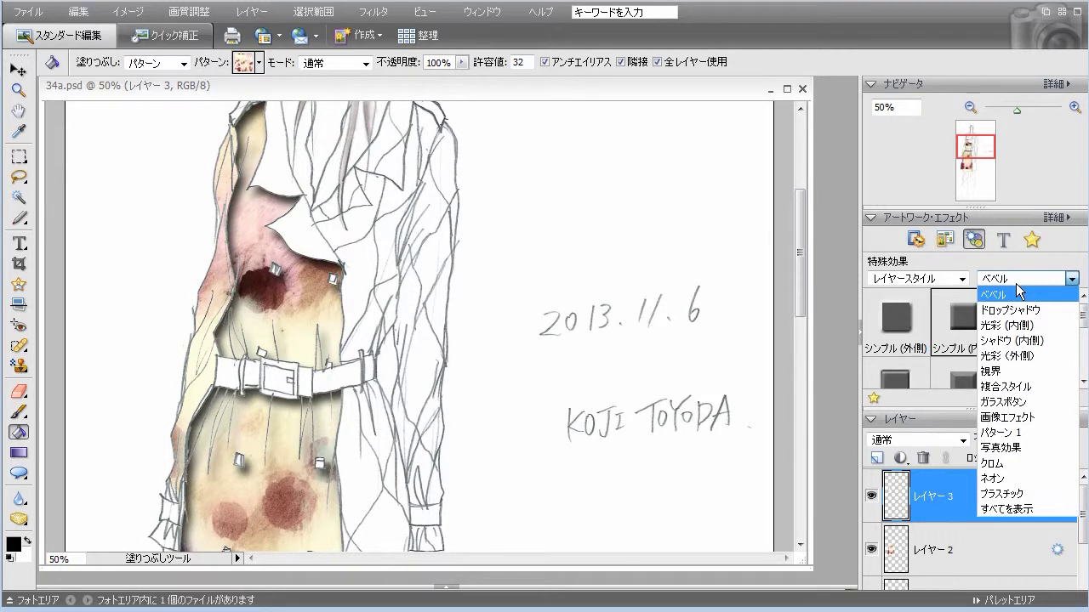
{"action": "left_click", "coordinate": [1019, 326]}
{"action": "left_click", "coordinate": [908, 327]}
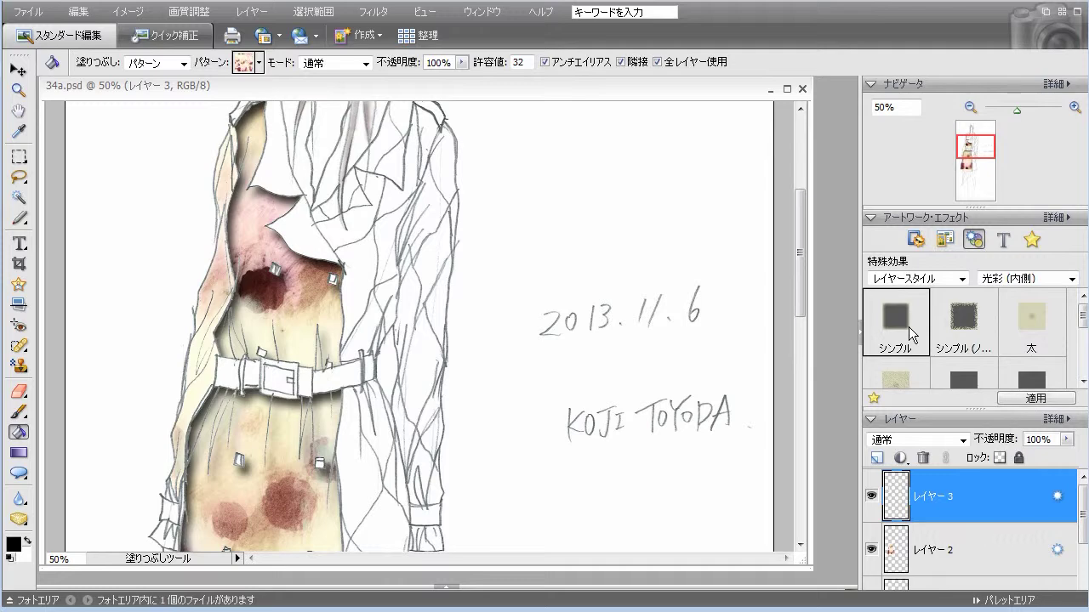
{"action": "scroll", "coordinate": [662, 298], "scroll_direction": "down", "scroll_amount": 3}
{"action": "scroll", "coordinate": [661, 298], "scroll_direction": "up", "scroll_amount": 6}
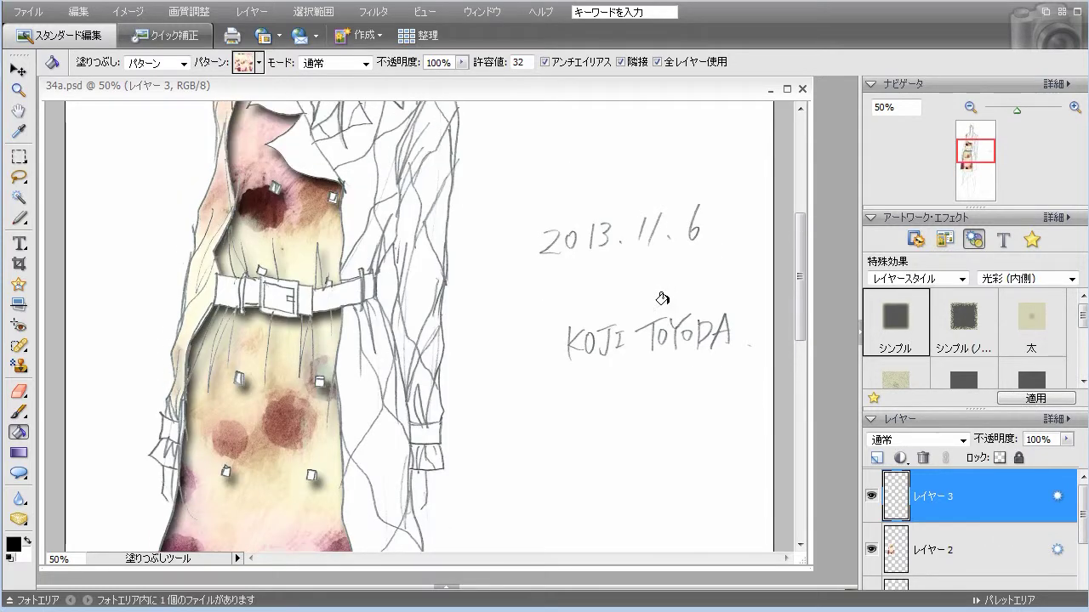
{"action": "scroll", "coordinate": [662, 298], "scroll_direction": "down", "scroll_amount": 5}
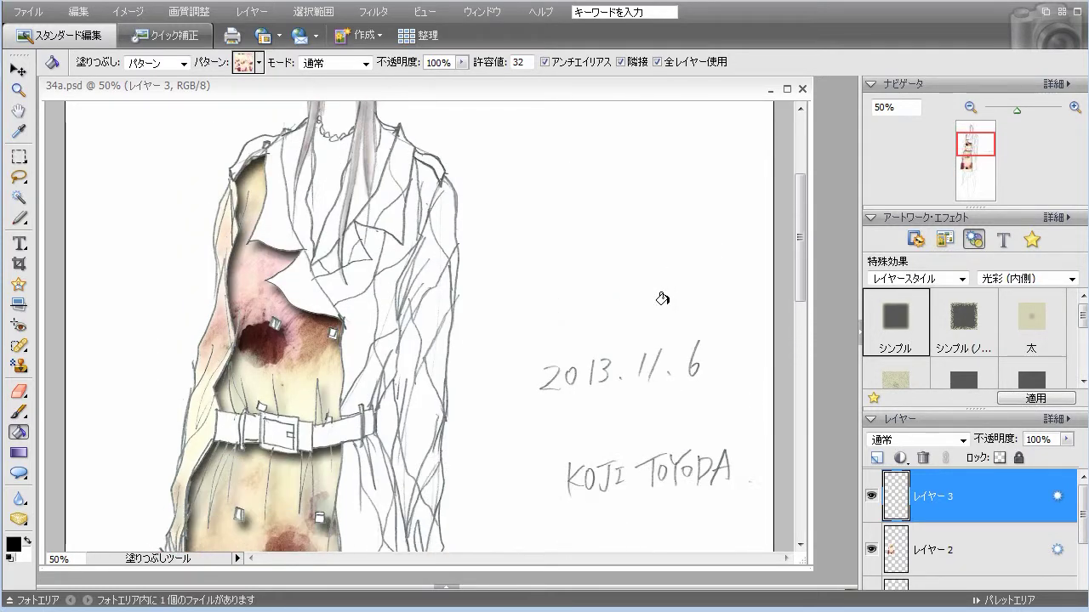
{"action": "left_click", "coordinate": [78, 12]}
{"action": "left_click", "coordinate": [84, 29]}
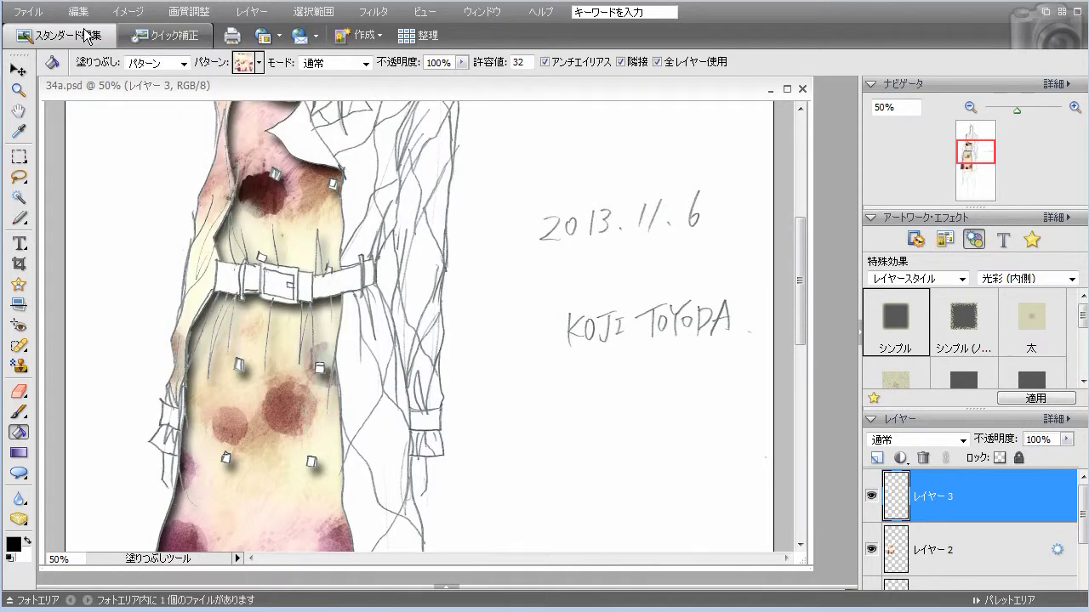
Step: Clear the inner-shadow layer styles from the skirt panel layer and the bodice layer
{"action": "left_click", "coordinate": [988, 546]}
{"action": "right_click", "coordinate": [988, 547]}
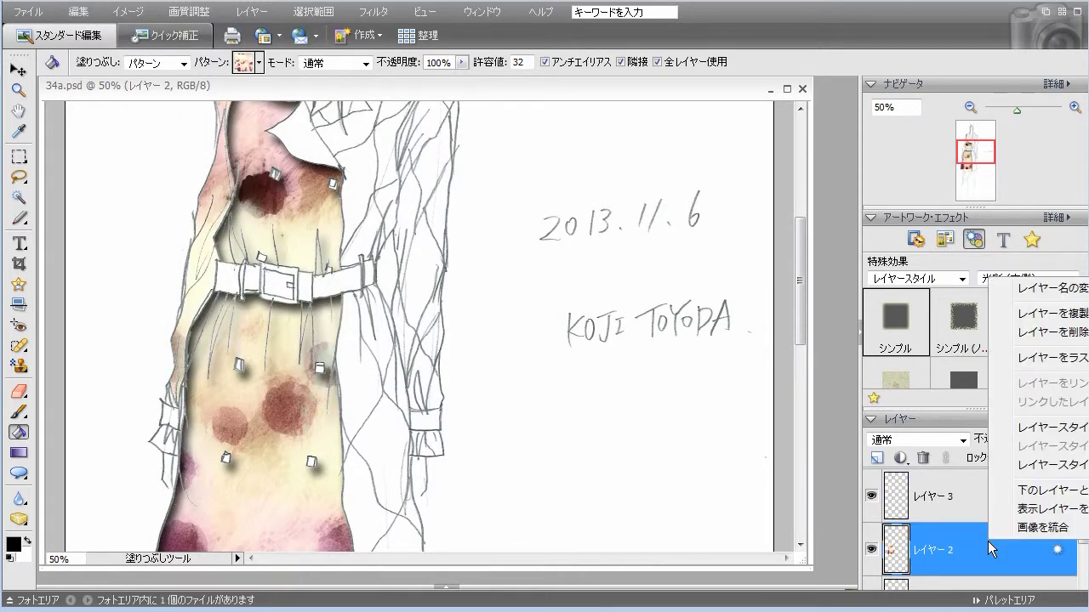
{"action": "left_click", "coordinate": [1037, 473]}
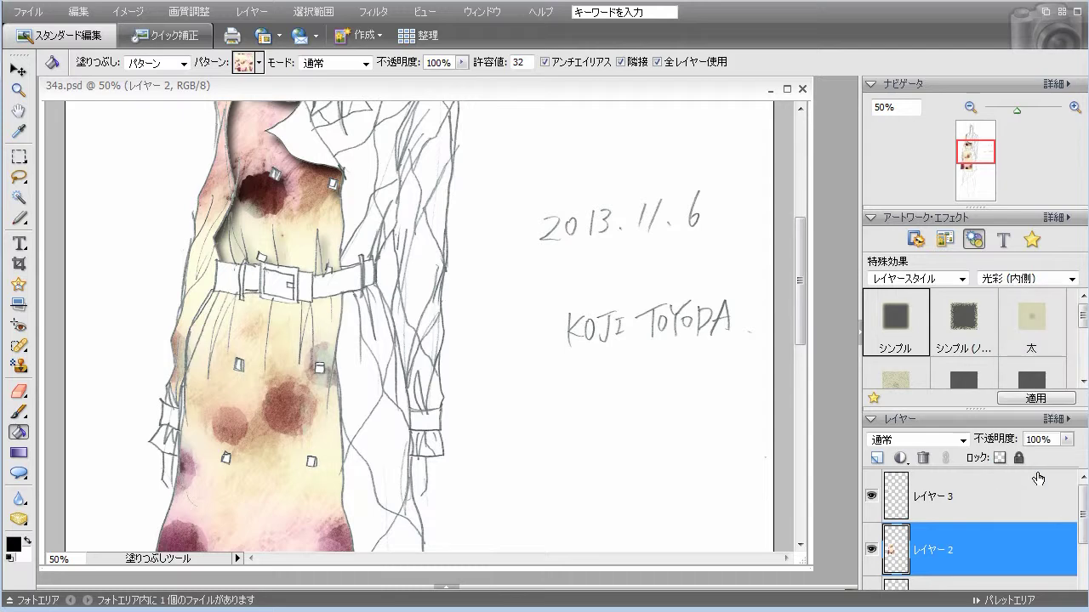
{"action": "scroll", "coordinate": [1029, 521], "scroll_direction": "down", "scroll_amount": 3}
{"action": "left_click", "coordinate": [1030, 519]}
{"action": "right_click", "coordinate": [1031, 517]}
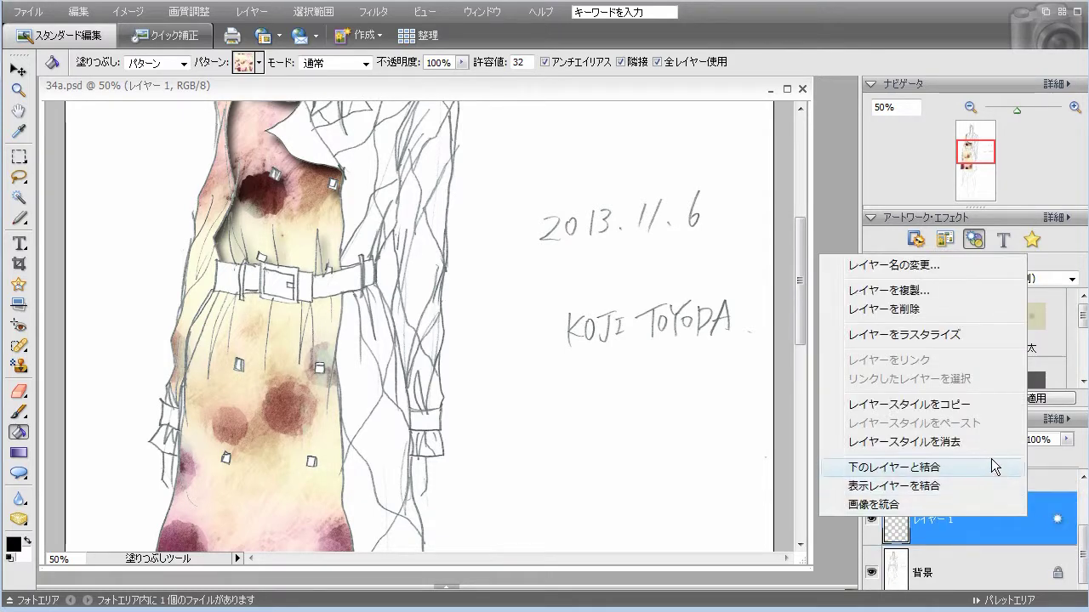
{"action": "left_click", "coordinate": [923, 443]}
Step: Apply the ベベル layer style シンプル (内側) to the bodice pattern layer
{"action": "scroll", "coordinate": [652, 365], "scroll_direction": "up", "scroll_amount": 5}
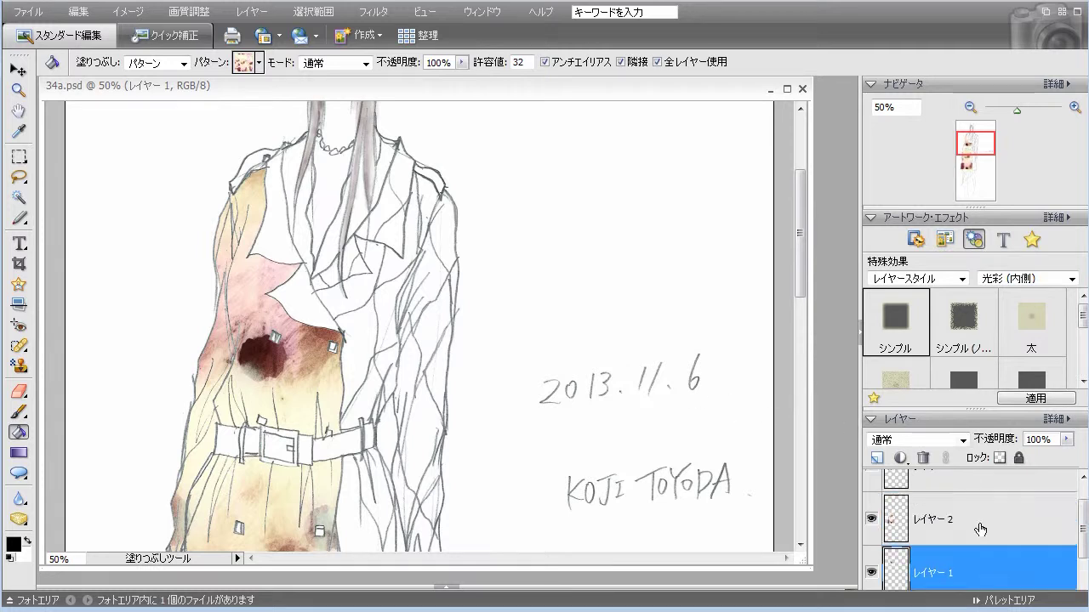
{"action": "scroll", "coordinate": [979, 528], "scroll_direction": "up", "scroll_amount": 3}
{"action": "scroll", "coordinate": [984, 545], "scroll_direction": "down", "scroll_amount": 2}
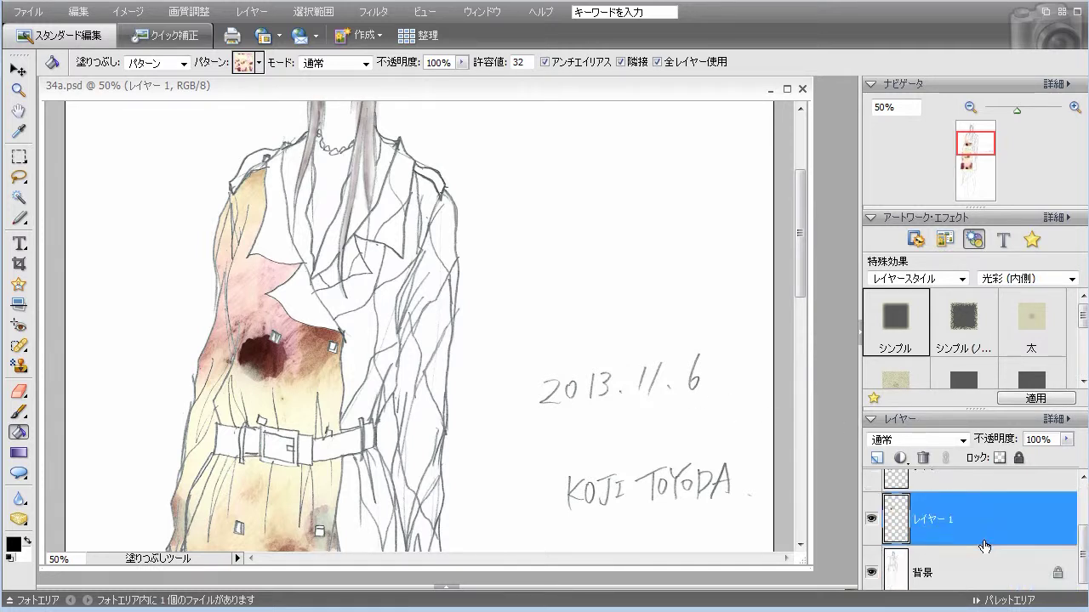
{"action": "left_click", "coordinate": [1002, 286]}
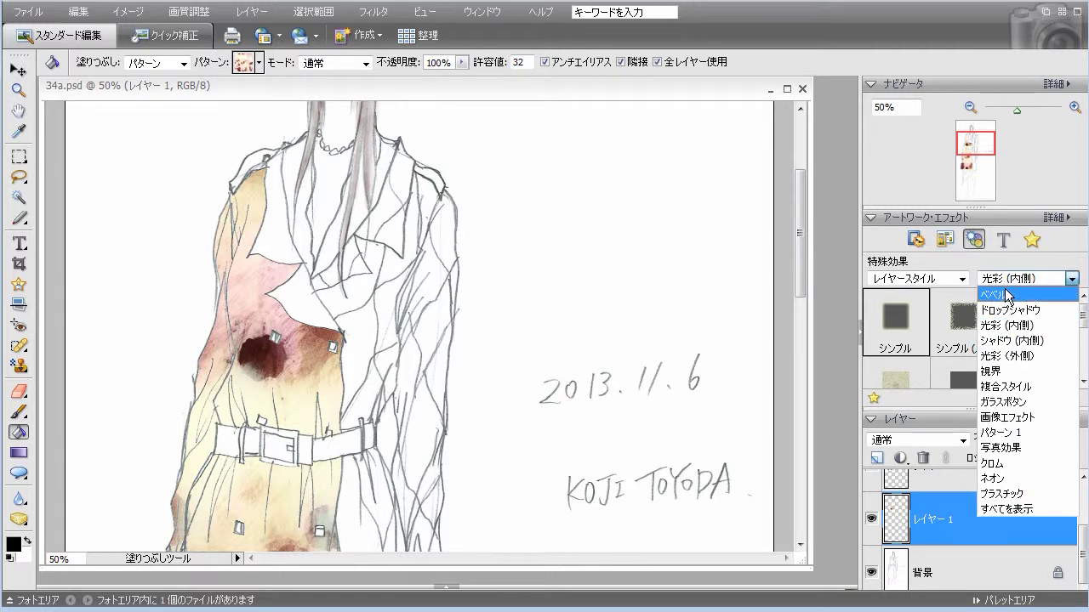
{"action": "left_click", "coordinate": [1008, 290]}
{"action": "double_click", "coordinate": [980, 321]}
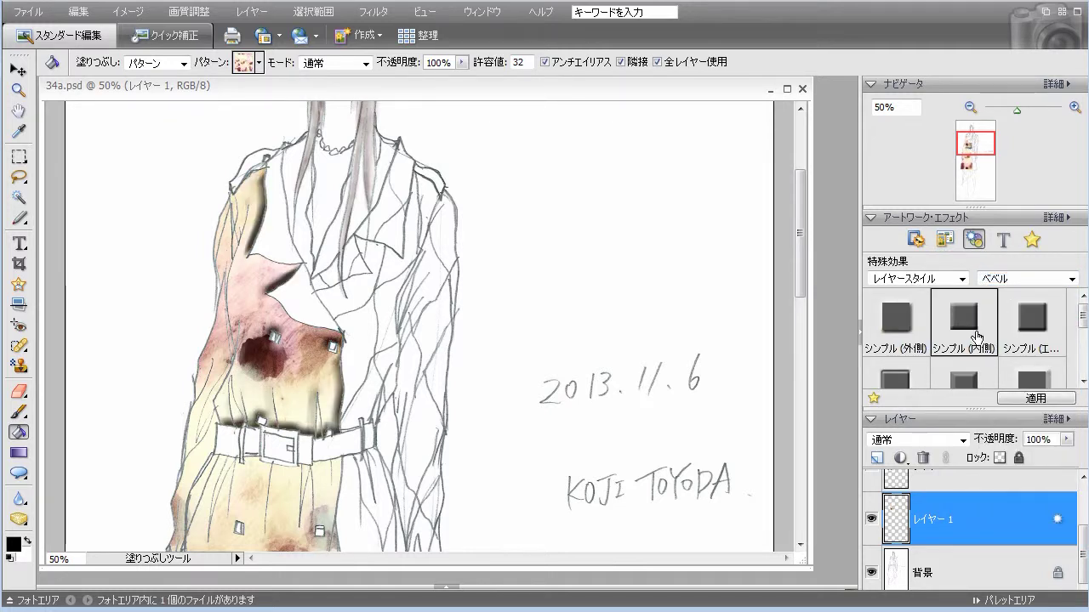
Step: Apply the same シンプル (内側) bevel style to the skirt panel layer and check it down the coat
{"action": "scroll", "coordinate": [970, 524], "scroll_direction": "up", "scroll_amount": 1}
{"action": "left_click", "coordinate": [970, 521]}
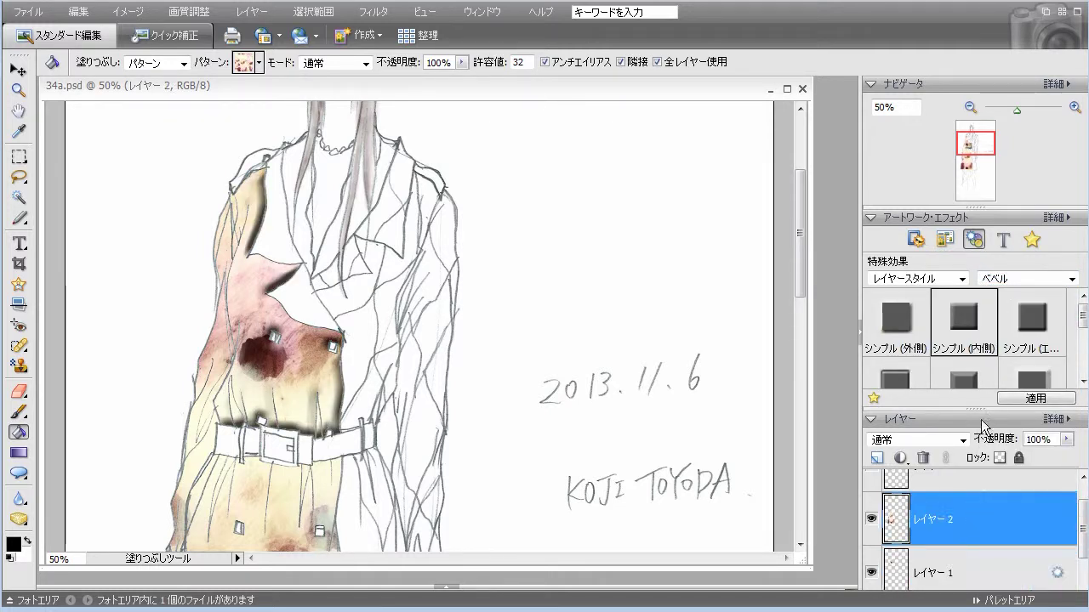
{"action": "double_click", "coordinate": [958, 322]}
{"action": "scroll", "coordinate": [695, 282], "scroll_direction": "down", "scroll_amount": 8}
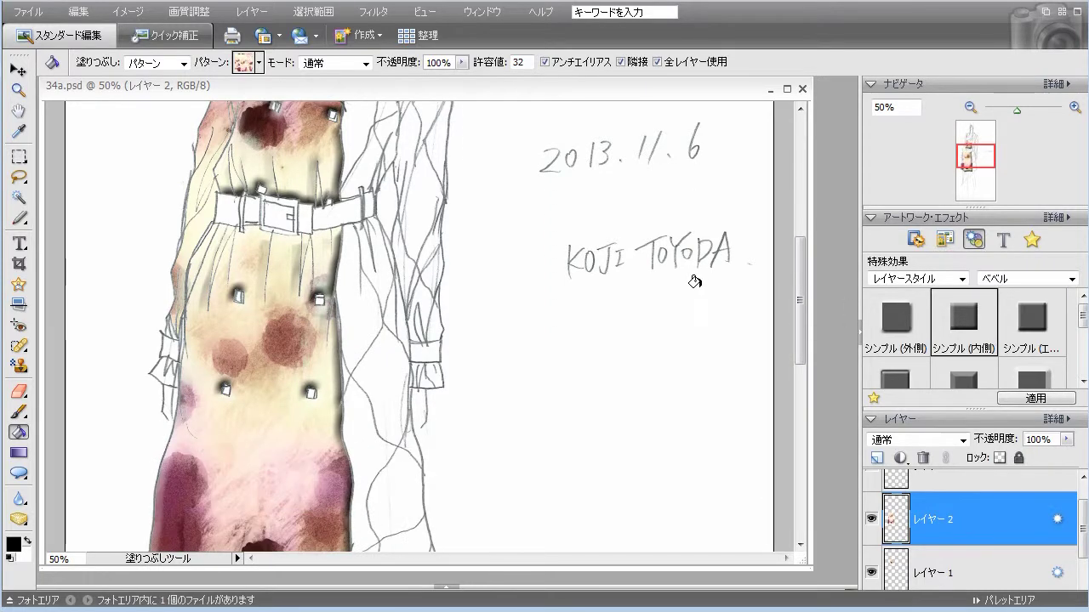
{"action": "scroll", "coordinate": [695, 282], "scroll_direction": "up", "scroll_amount": 6}
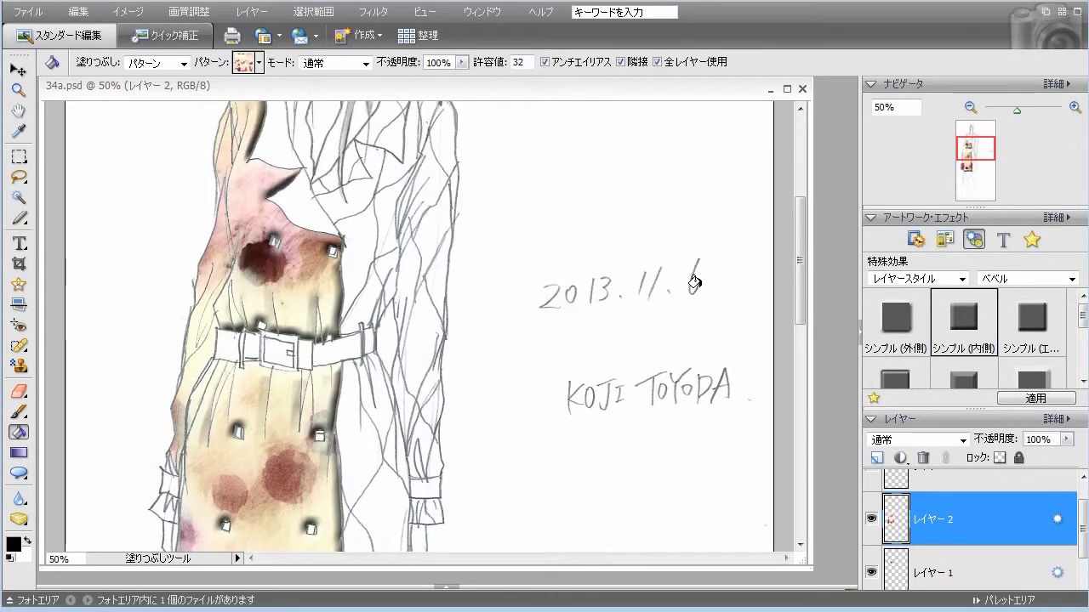
Step: Give the sleeve layer the シンプル (内側) bevel style as well and look over the whole coat
{"action": "scroll", "coordinate": [969, 499], "scroll_direction": "up", "scroll_amount": 1}
{"action": "left_click", "coordinate": [969, 499]}
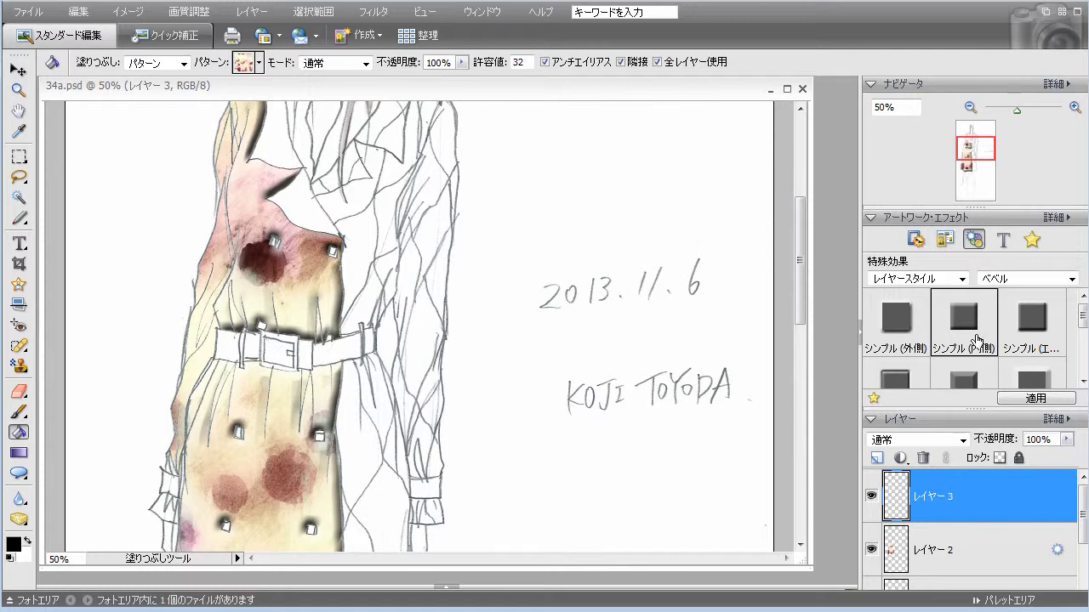
{"action": "double_click", "coordinate": [975, 336]}
{"action": "scroll", "coordinate": [686, 327], "scroll_direction": "up", "scroll_amount": 1}
{"action": "scroll", "coordinate": [686, 326], "scroll_direction": "up", "scroll_amount": 2}
{"action": "scroll", "coordinate": [685, 326], "scroll_direction": "down", "scroll_amount": 8}
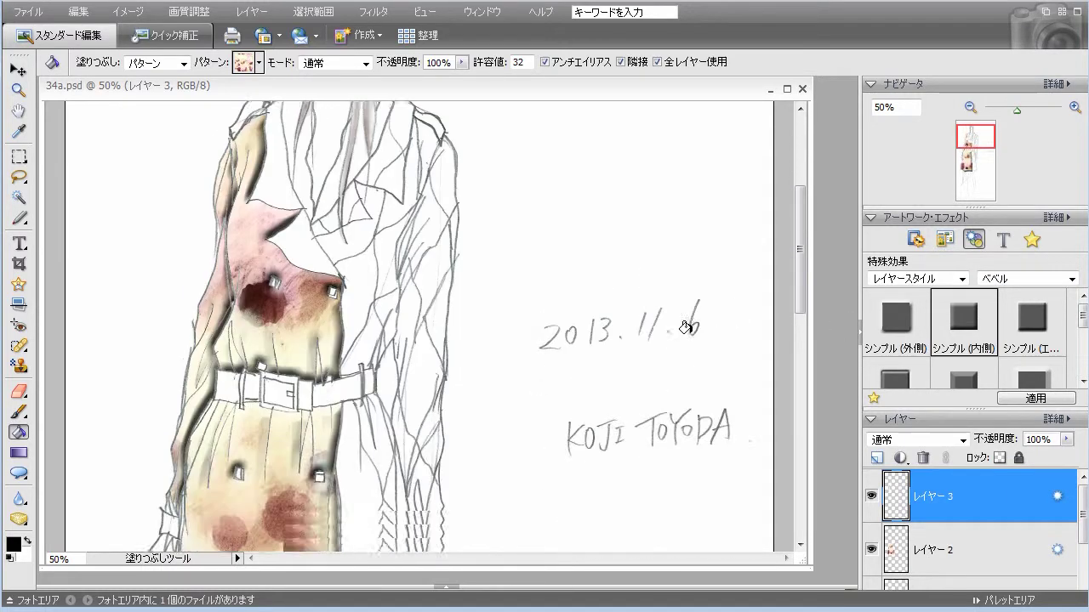
{"action": "scroll", "coordinate": [686, 327], "scroll_direction": "up", "scroll_amount": 2}
{"action": "scroll", "coordinate": [686, 327], "scroll_direction": "up", "scroll_amount": 6}
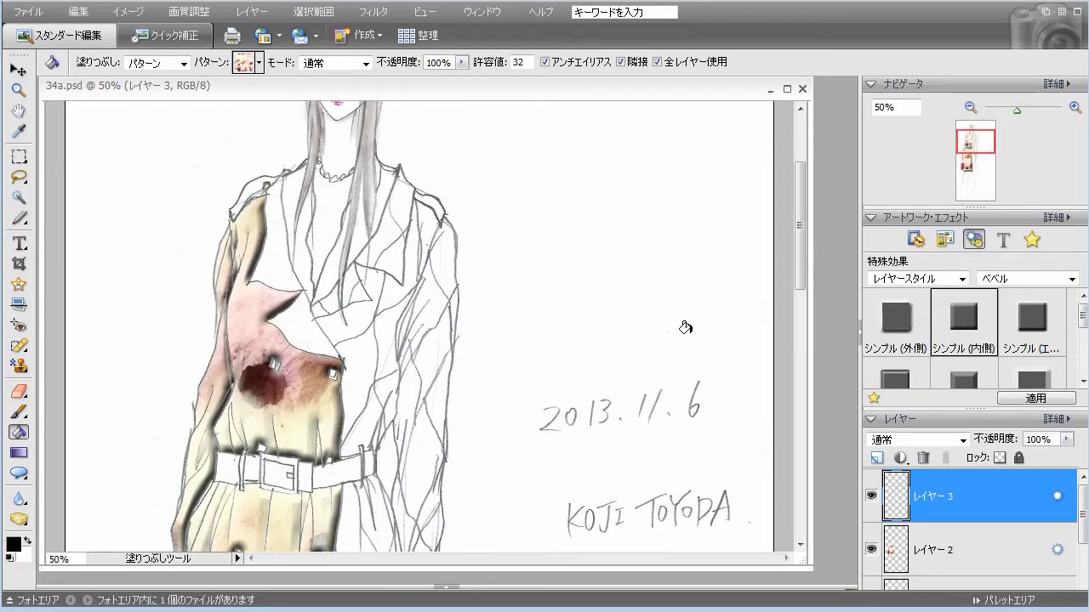
Step: Pattern-fill the ruffle at the end of the patterned sleeve, undoing the last stray fill
{"action": "scroll", "coordinate": [684, 315], "scroll_direction": "down", "scroll_amount": 5}
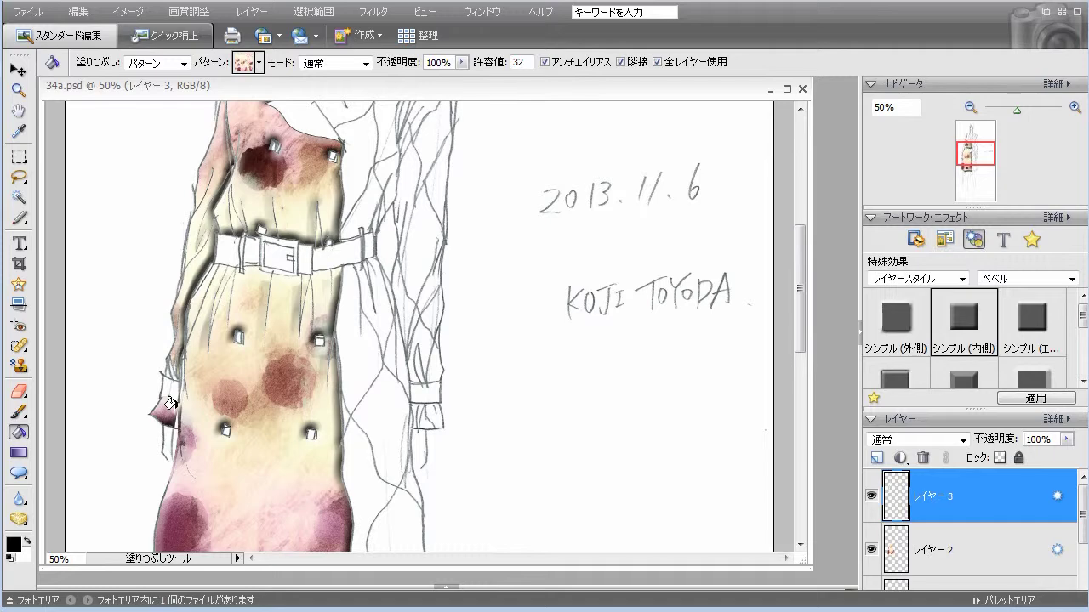
{"action": "left_click", "coordinate": [78, 12]}
{"action": "left_click", "coordinate": [161, 31]}
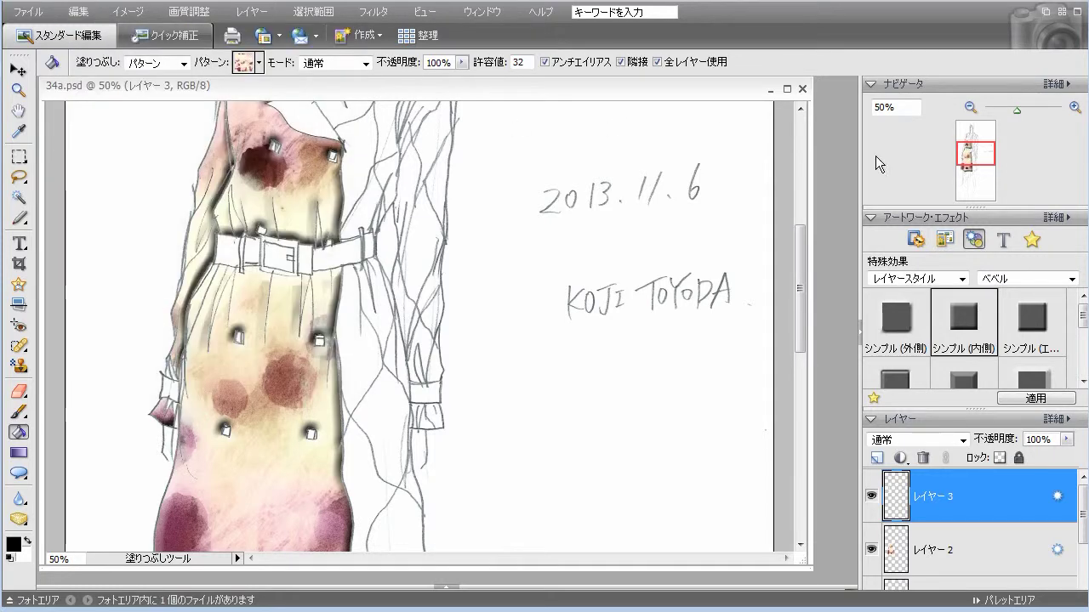
Step: Pattern-fill the remaining blank part of the ruffle at the end of the already patterned sleeve
{"action": "left_click", "coordinate": [1074, 108]}
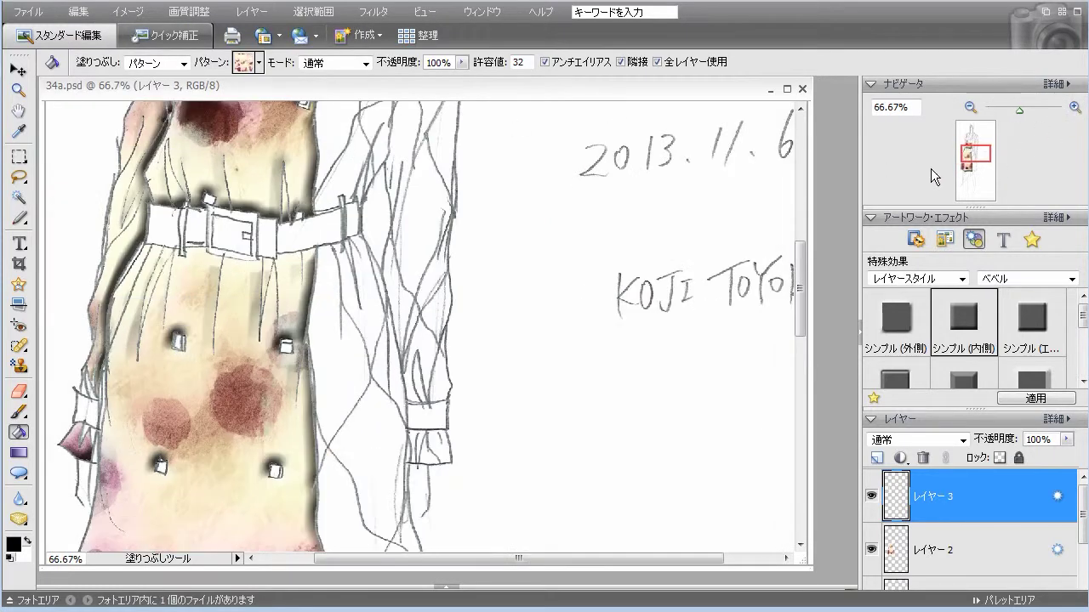
{"action": "left_click", "coordinate": [88, 427]}
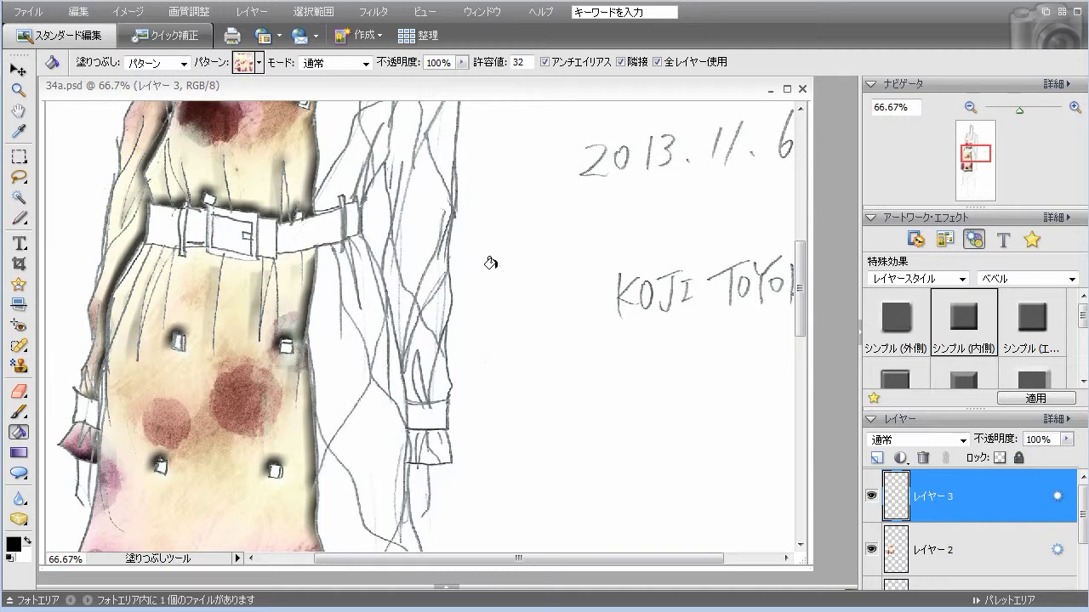
{"action": "left_click", "coordinate": [970, 107]}
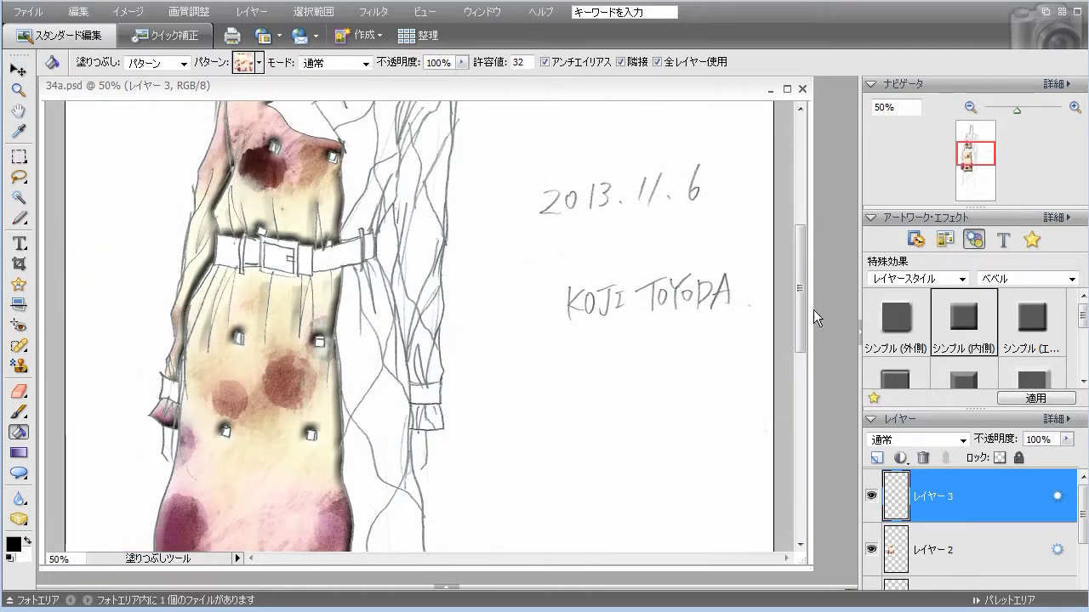
Step: Add a new layer and fill alternate diamonds of the blank bodice half with the multicoloured watercolour-spot pattern
{"action": "mouse_move", "coordinate": [799, 332]}
{"action": "left_mouse_down"}
{"action": "mouse_move", "coordinate": [808, 261]}
{"action": "mouse_move", "coordinate": [811, 406]}
{"action": "mouse_move", "coordinate": [816, 282]}
{"action": "mouse_move", "coordinate": [802, 362]}
{"action": "mouse_move", "coordinate": [801, 336]}
{"action": "left_mouse_up"}
{"action": "left_click", "coordinate": [876, 458]}
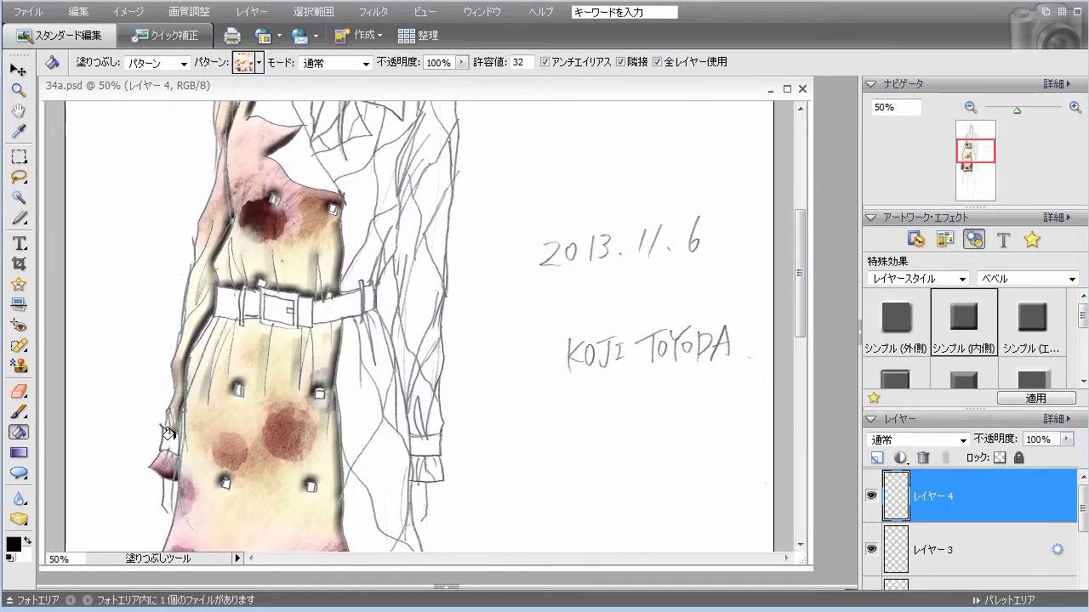
{"action": "mouse_move", "coordinate": [796, 315]}
{"action": "left_mouse_down"}
{"action": "mouse_move", "coordinate": [799, 256]}
{"action": "mouse_move", "coordinate": [798, 358]}
{"action": "mouse_move", "coordinate": [800, 284]}
{"action": "left_mouse_up"}
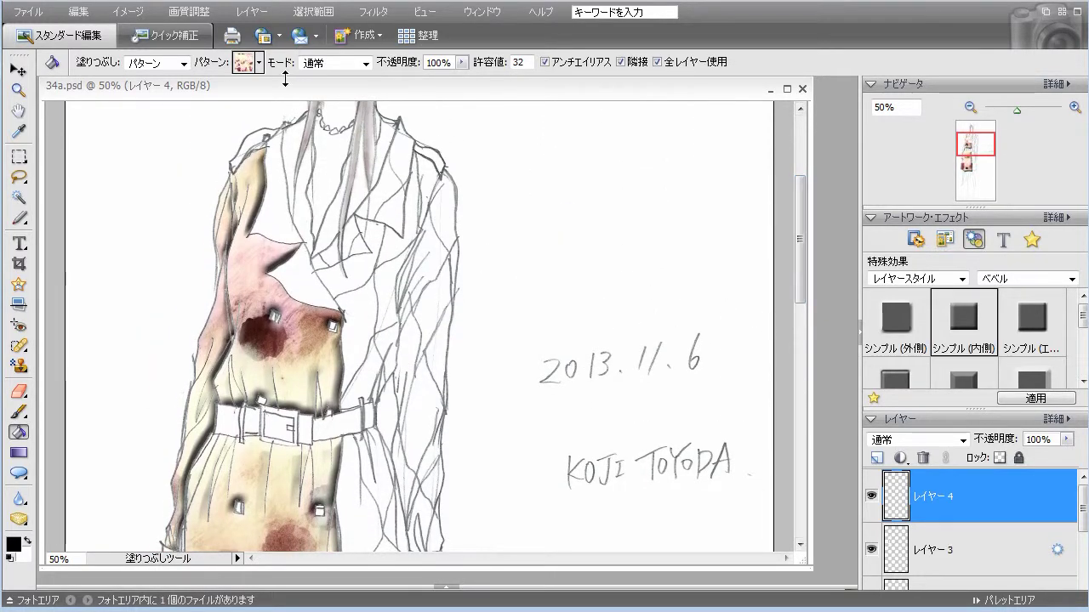
{"action": "left_click", "coordinate": [259, 62]}
{"action": "left_click_drag", "start_coordinate": [423, 192], "coordinate": [427, 291]}
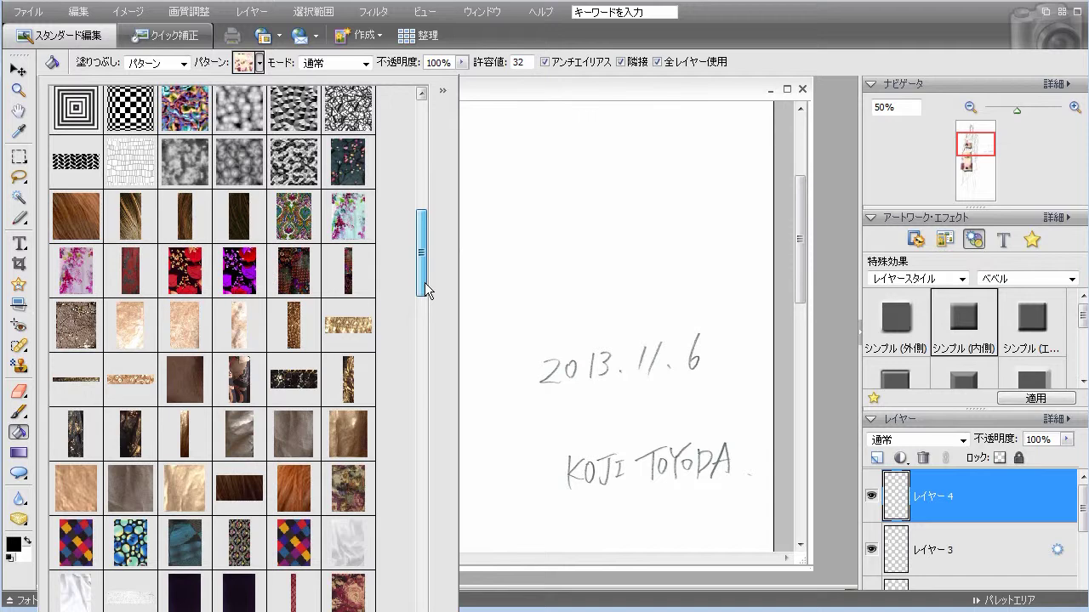
{"action": "mouse_move", "coordinate": [426, 291]}
{"action": "left_mouse_down"}
{"action": "mouse_move", "coordinate": [416, 407]}
{"action": "mouse_move", "coordinate": [433, 172]}
{"action": "left_mouse_up"}
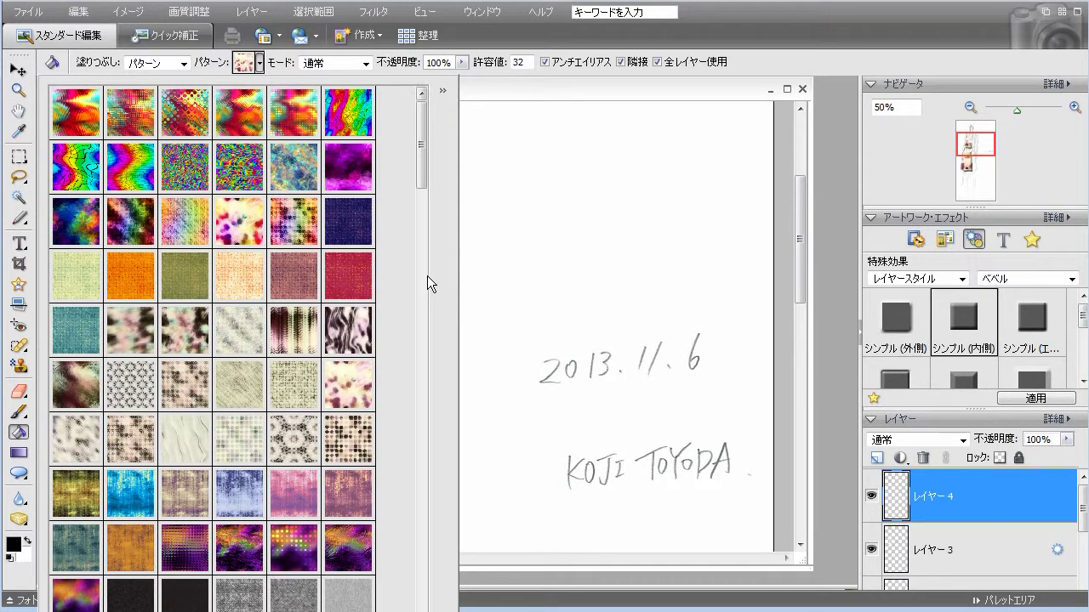
{"action": "left_click", "coordinate": [252, 228]}
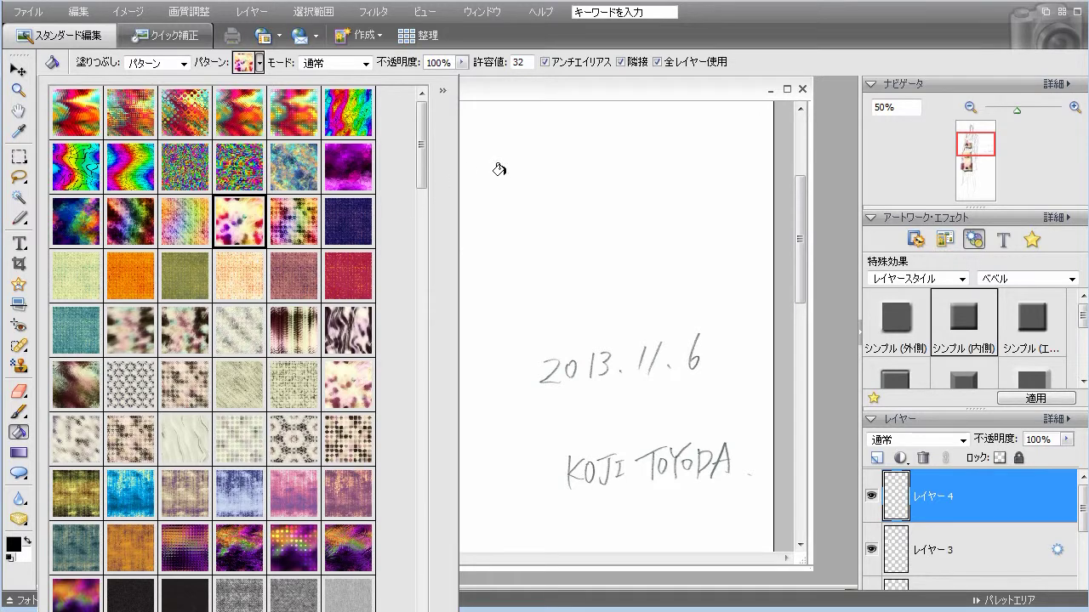
{"action": "left_click", "coordinate": [583, 97]}
{"action": "left_click", "coordinate": [361, 311]}
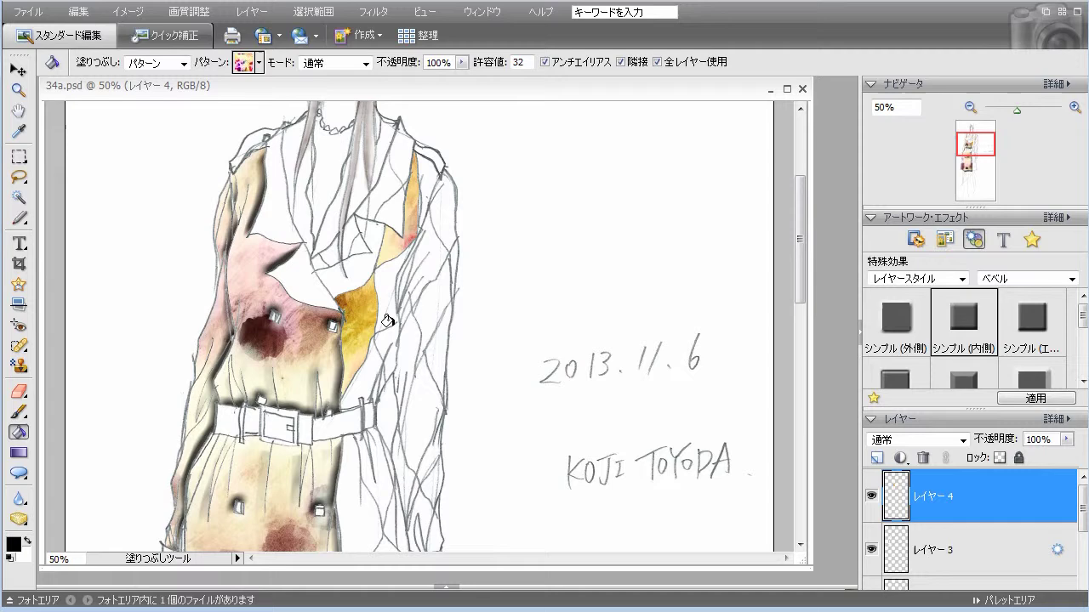
Step: Try to pattern-fill the area between the bodice diamonds and the blank sleeve, and undo that fill
{"action": "left_click", "coordinate": [387, 319]}
{"action": "left_click", "coordinate": [98, 22]}
{"action": "left_click", "coordinate": [170, 29]}
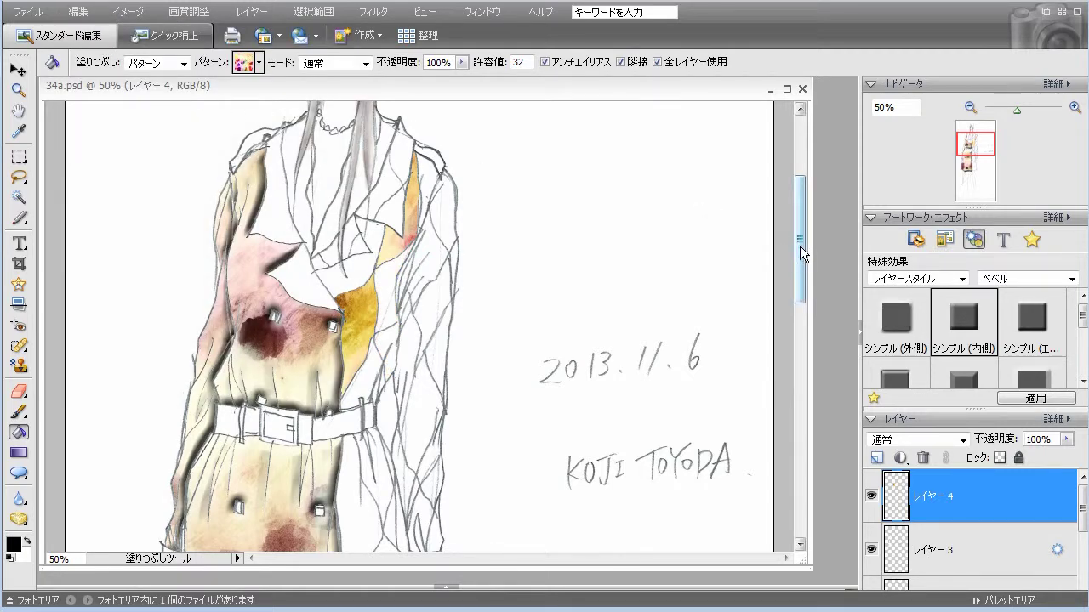
Step: Fill alternate diamonds above the belt and down the blank side panel of the skirt with the watercolour-spot pattern
{"action": "scroll", "coordinate": [799, 246], "scroll_direction": "down", "scroll_amount": 2}
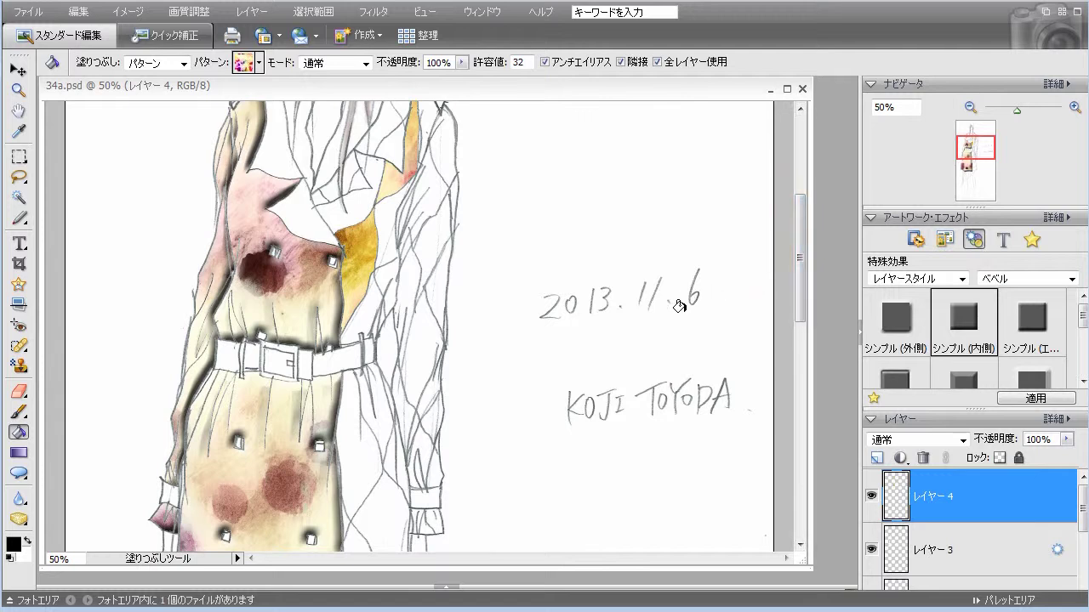
{"action": "left_click", "coordinate": [22, 414]}
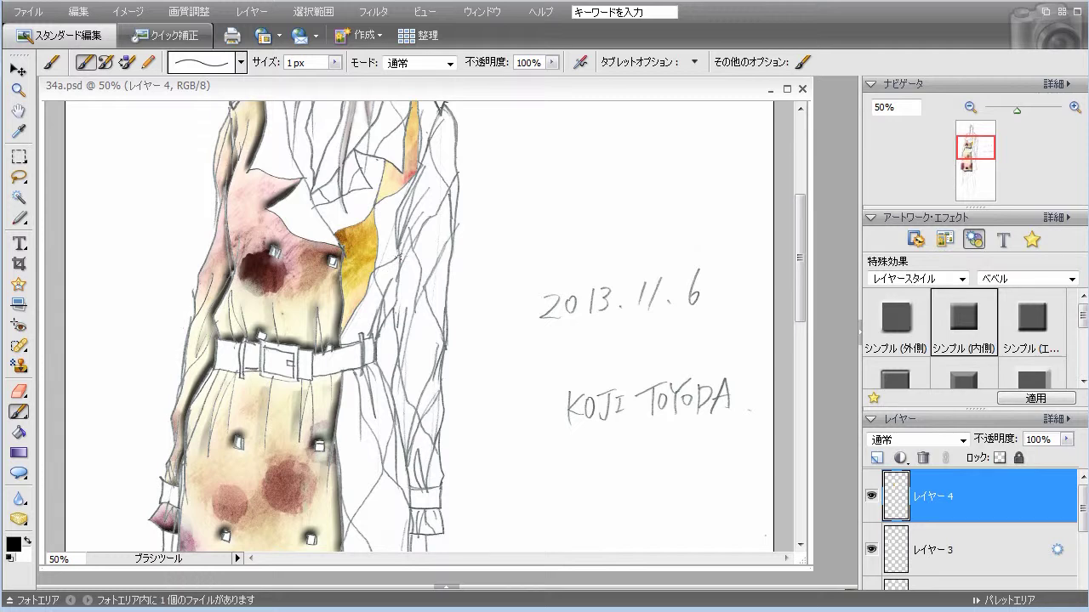
{"action": "left_click", "coordinate": [19, 432]}
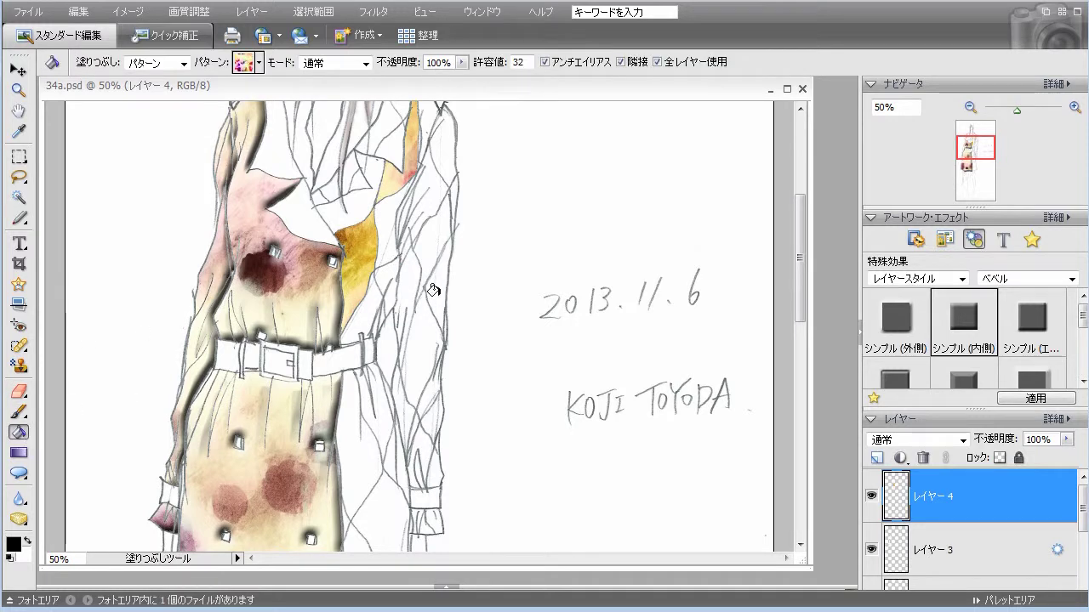
{"action": "left_click", "coordinate": [376, 412]}
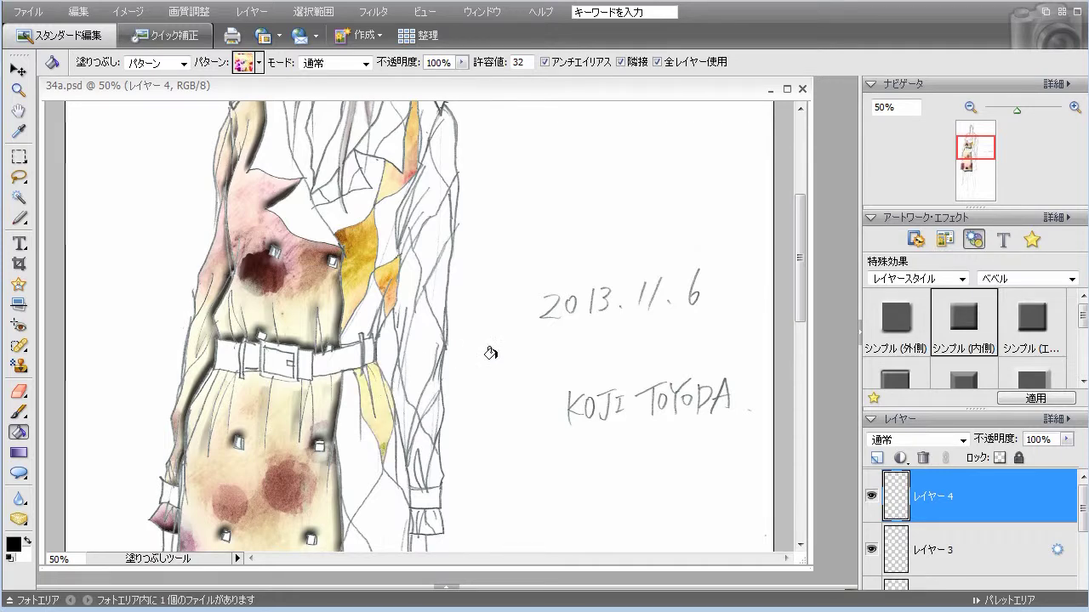
{"action": "left_click_drag", "start_coordinate": [805, 303], "coordinate": [804, 367]}
{"action": "left_click", "coordinate": [383, 308]}
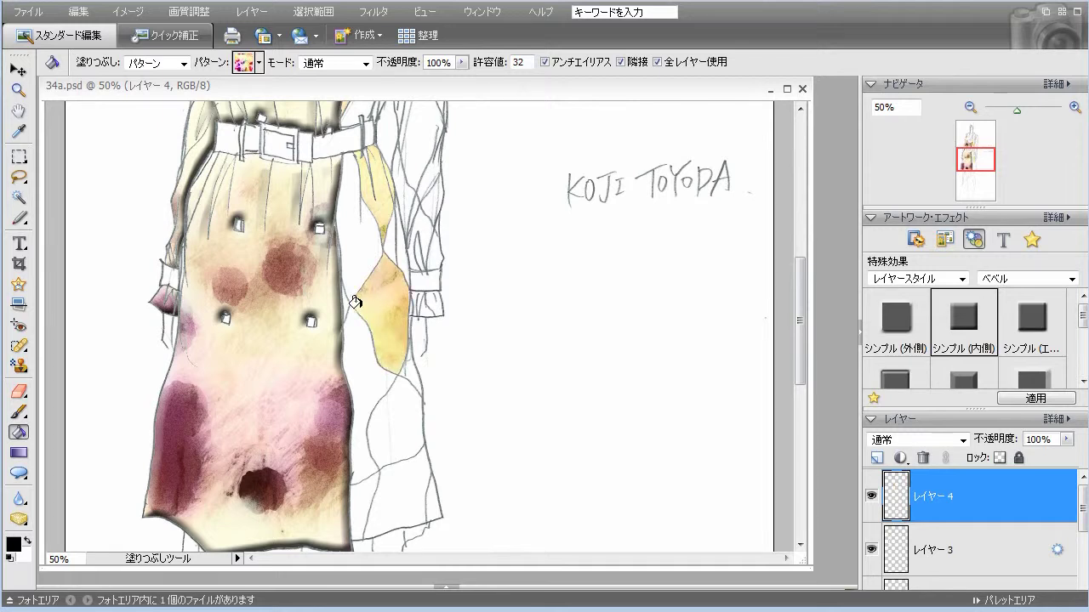
{"action": "left_click", "coordinate": [410, 430]}
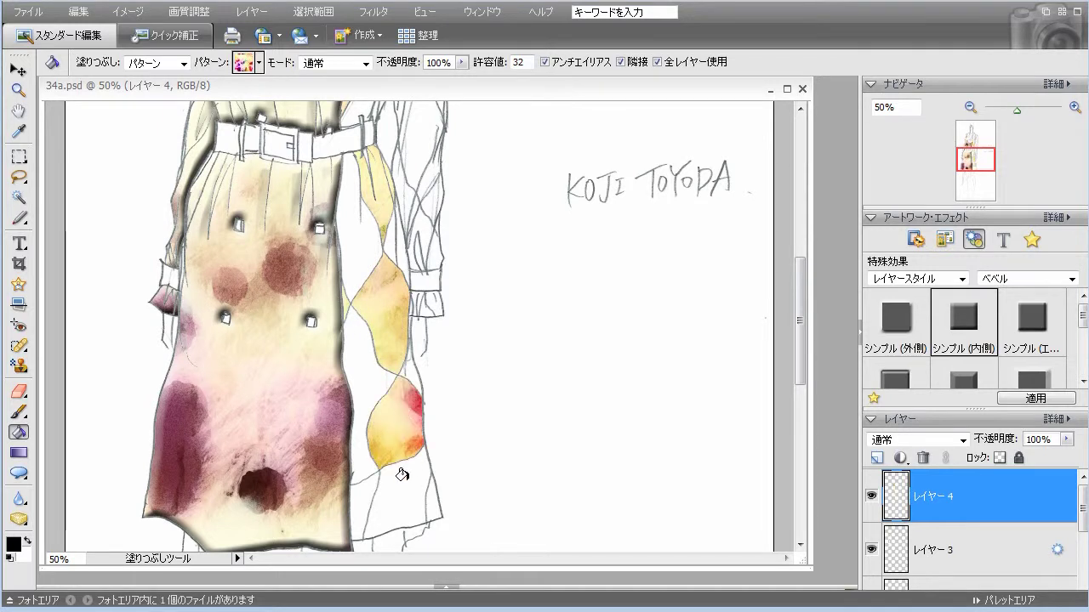
Step: Fill alternate diamonds down the blank sleeve and part of its ruffle with the watercolour-spot pattern
{"action": "left_click_drag", "start_coordinate": [796, 366], "coordinate": [802, 298]}
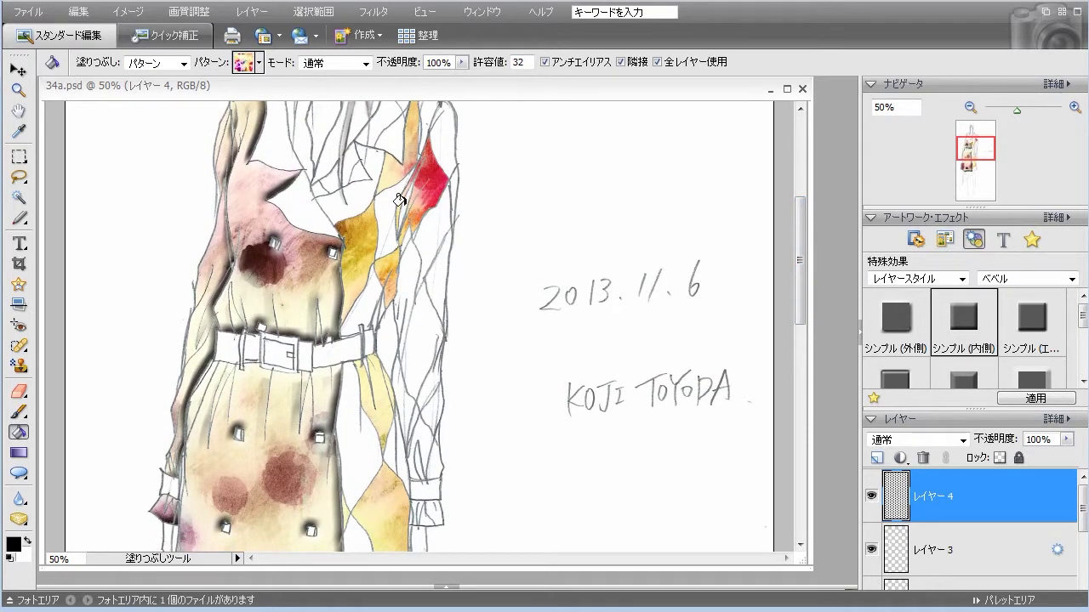
{"action": "left_click", "coordinate": [411, 272]}
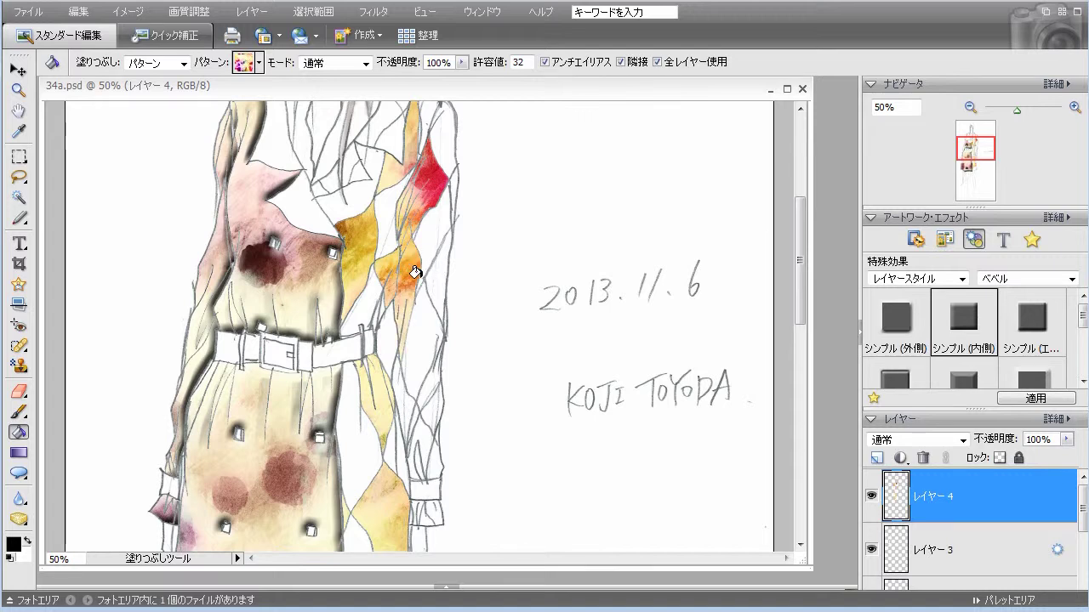
{"action": "left_click", "coordinate": [434, 271]}
{"action": "left_click", "coordinate": [452, 179]}
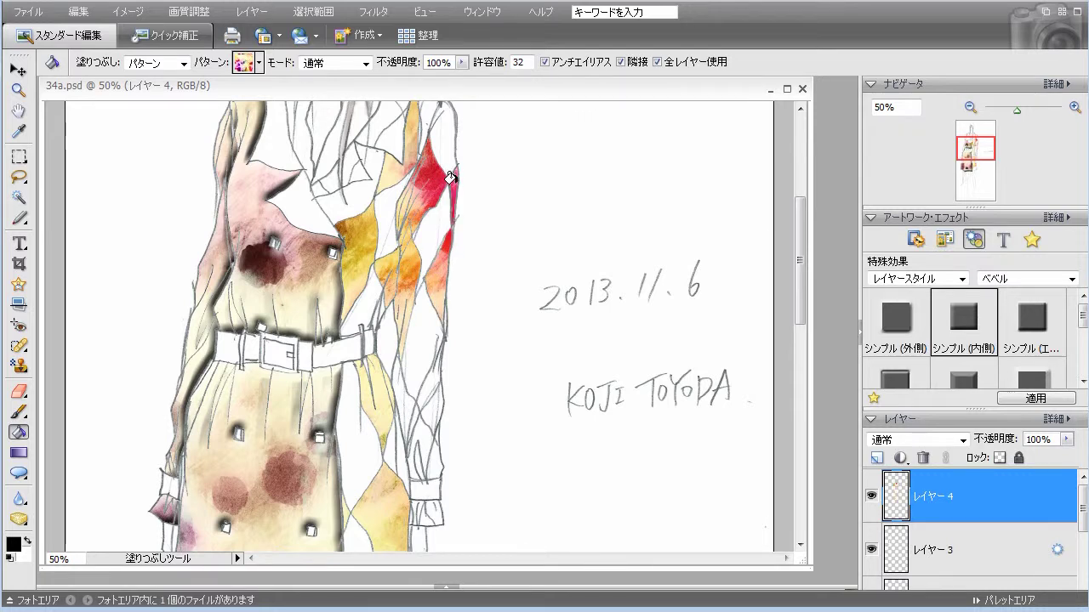
{"action": "left_click", "coordinate": [434, 393]}
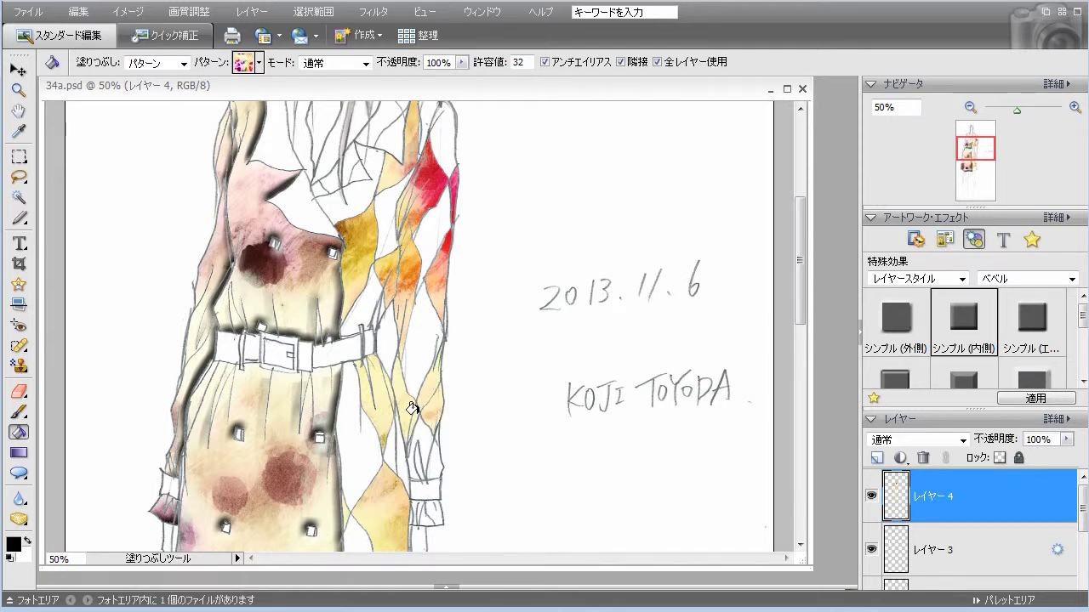
{"action": "left_click", "coordinate": [432, 455]}
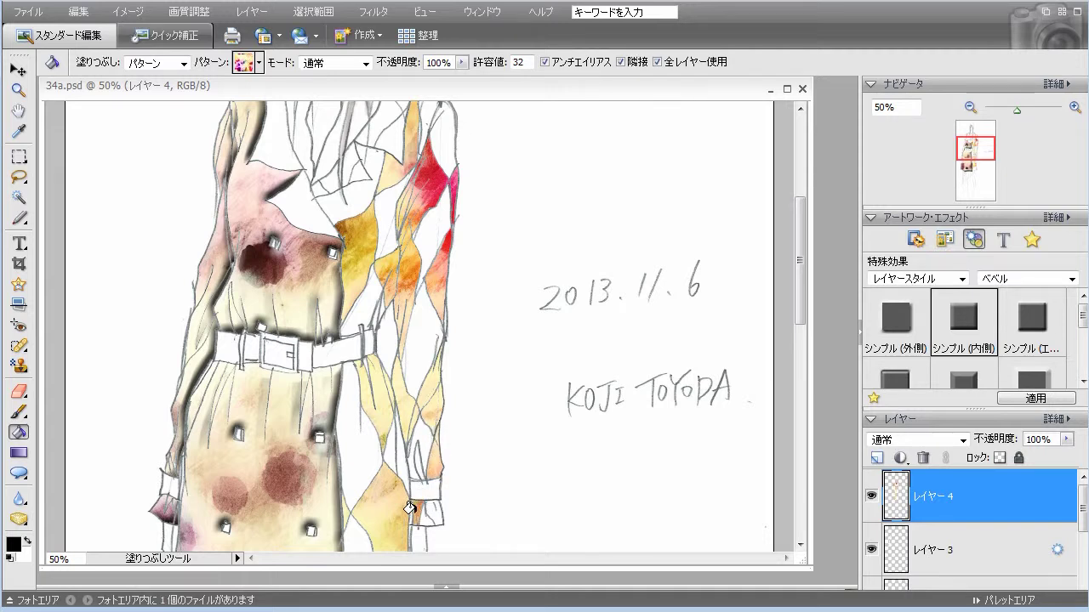
Step: Apply the シンプル (内側) bevel style to the diamond pattern layer and add a new layer above it
{"action": "left_click_drag", "start_coordinate": [800, 316], "coordinate": [815, 358]}
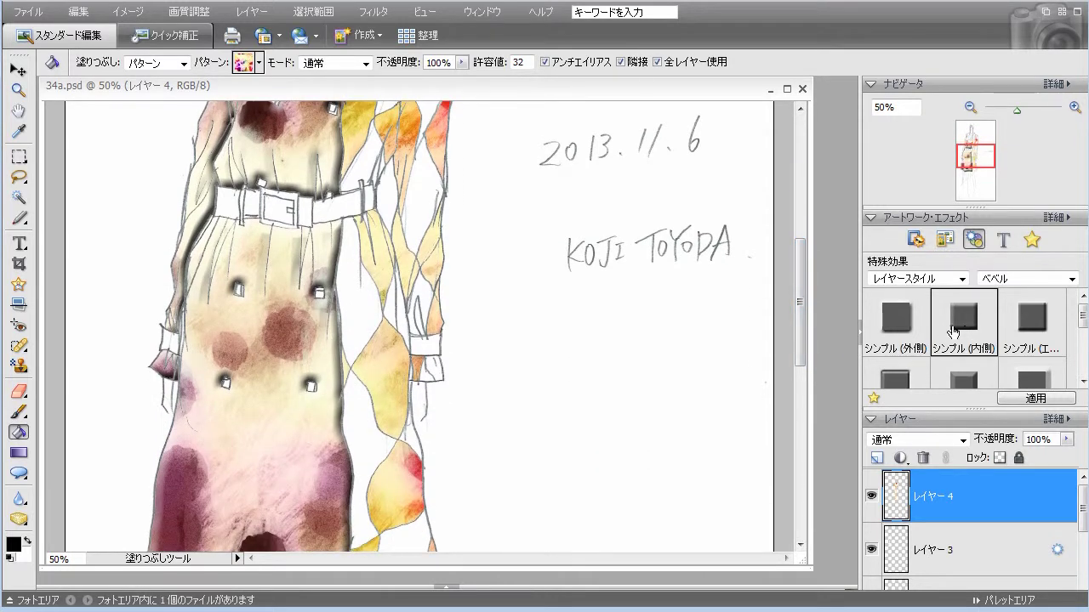
{"action": "left_click", "coordinate": [953, 327]}
{"action": "mouse_move", "coordinate": [802, 354]}
{"action": "left_mouse_down"}
{"action": "mouse_move", "coordinate": [806, 280]}
{"action": "mouse_move", "coordinate": [818, 401]}
{"action": "mouse_move", "coordinate": [804, 353]}
{"action": "mouse_move", "coordinate": [805, 277]}
{"action": "left_mouse_up"}
{"action": "left_click", "coordinate": [876, 459]}
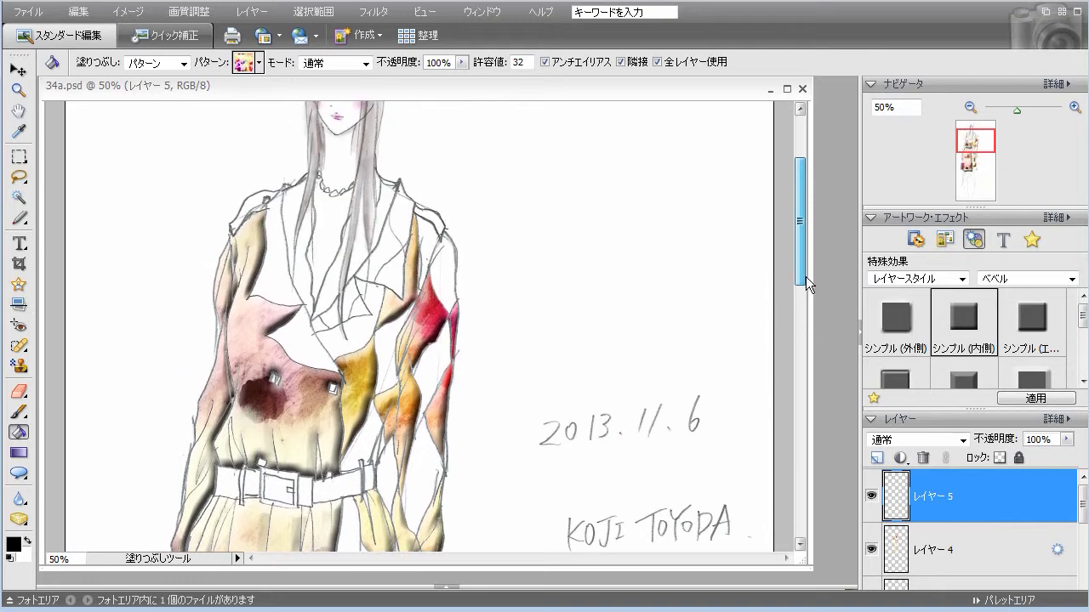
Step: Try the multicoloured dotted pattern on the blank bodice diamonds below the lapel, and undo the fill
{"action": "left_click", "coordinate": [260, 65]}
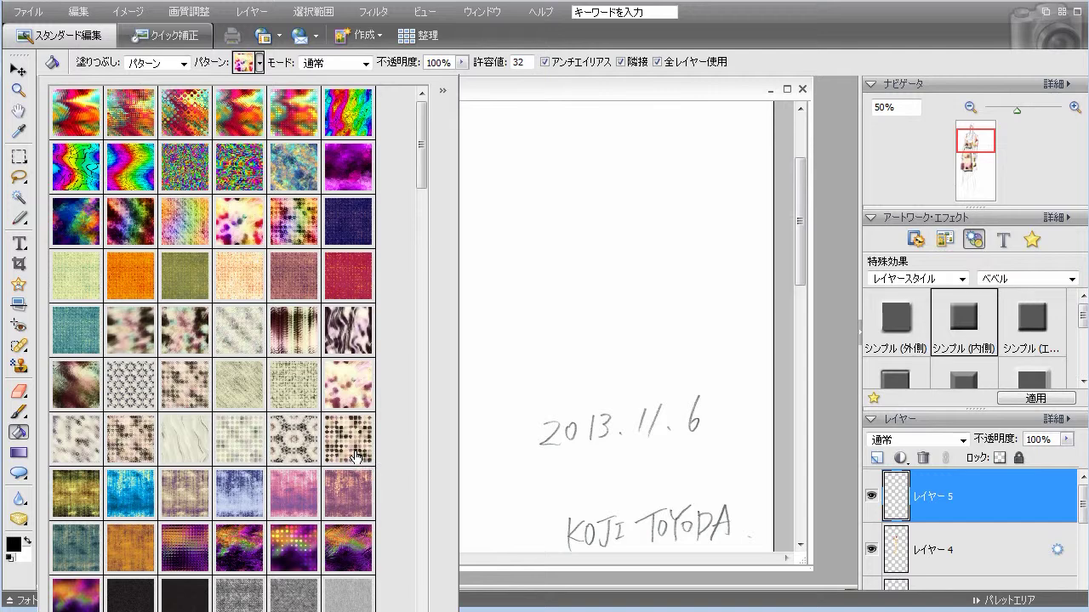
{"action": "left_click", "coordinate": [531, 100]}
{"action": "mouse_move", "coordinate": [801, 243]}
{"action": "left_mouse_down"}
{"action": "mouse_move", "coordinate": [785, 383]}
{"action": "mouse_move", "coordinate": [807, 223]}
{"action": "left_mouse_up"}
{"action": "left_click", "coordinate": [259, 62]}
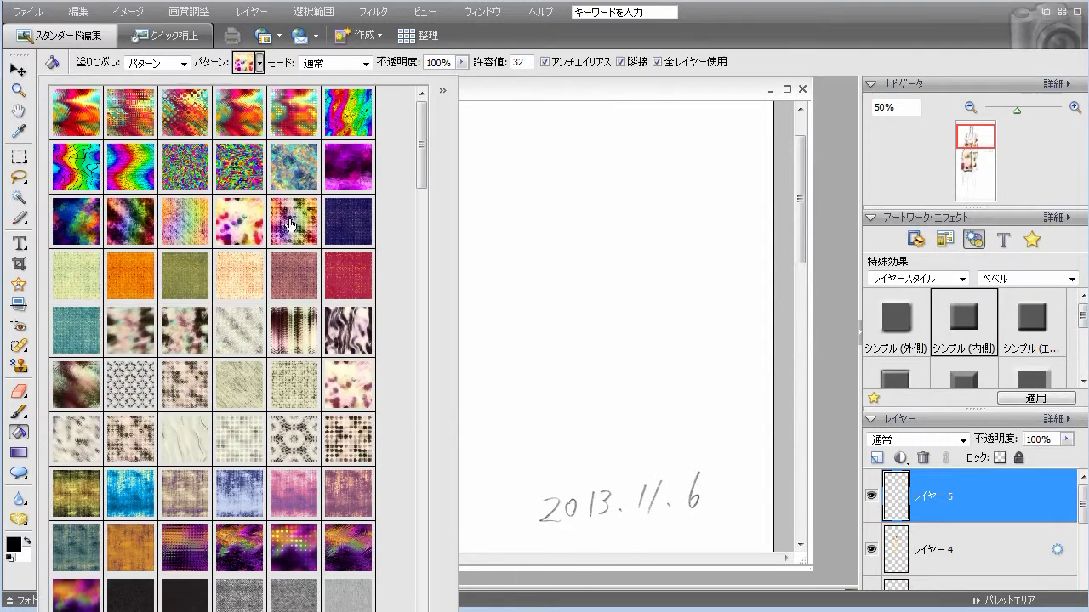
{"action": "scroll", "coordinate": [421, 180], "scroll_direction": "up", "scroll_amount": 1}
{"action": "left_click", "coordinate": [321, 202]}
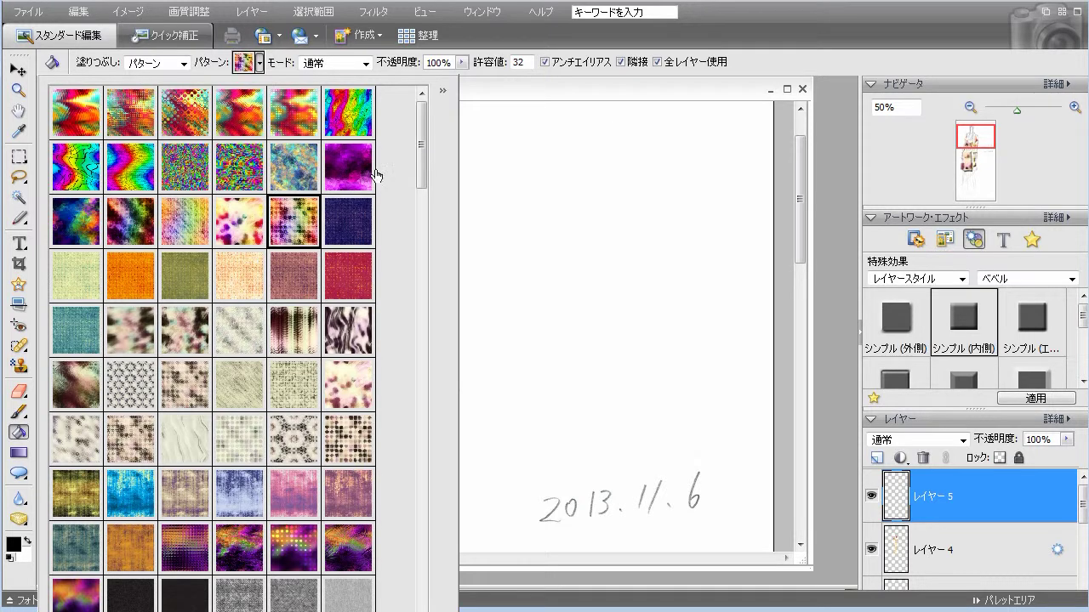
{"action": "left_click", "coordinate": [496, 99]}
{"action": "left_click", "coordinate": [347, 397]}
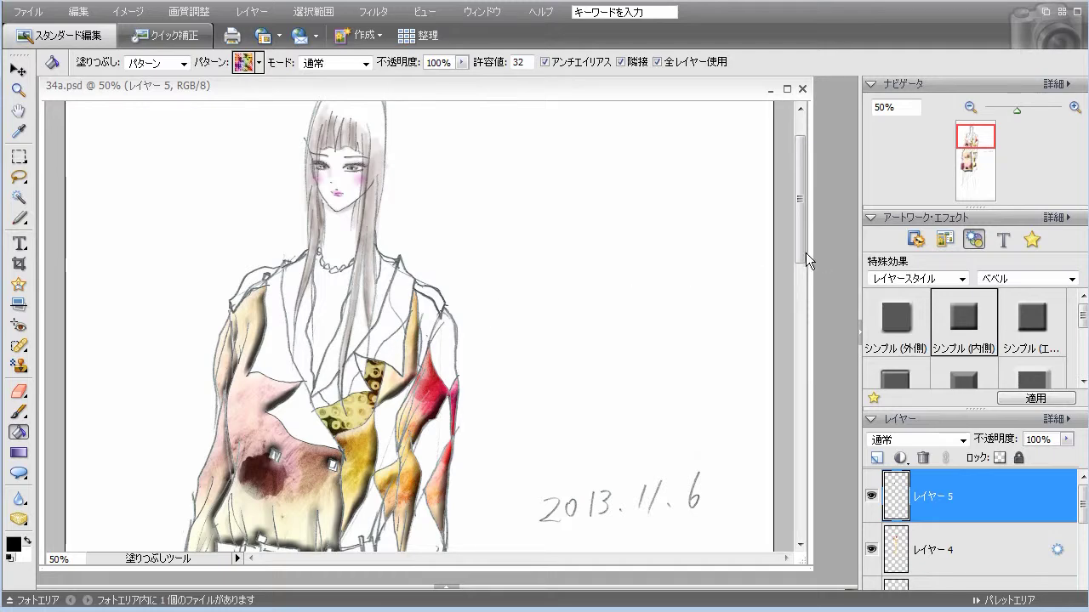
{"action": "mouse_move", "coordinate": [800, 245]}
{"action": "left_mouse_down"}
{"action": "mouse_move", "coordinate": [801, 315]}
{"action": "mouse_move", "coordinate": [805, 252]}
{"action": "left_mouse_up"}
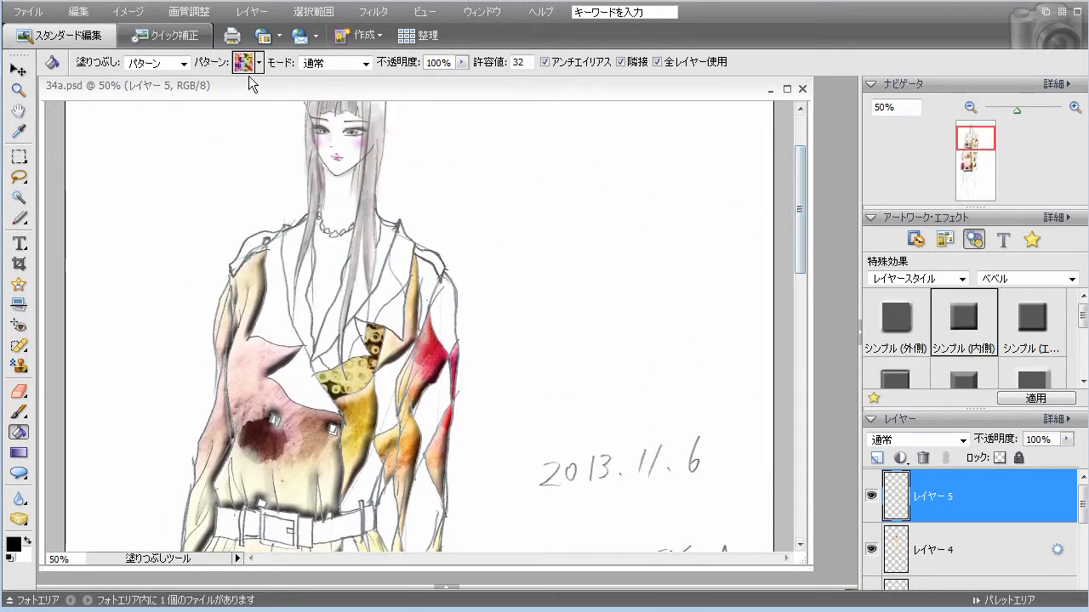
{"action": "left_click", "coordinate": [78, 12]}
{"action": "left_click", "coordinate": [93, 32]}
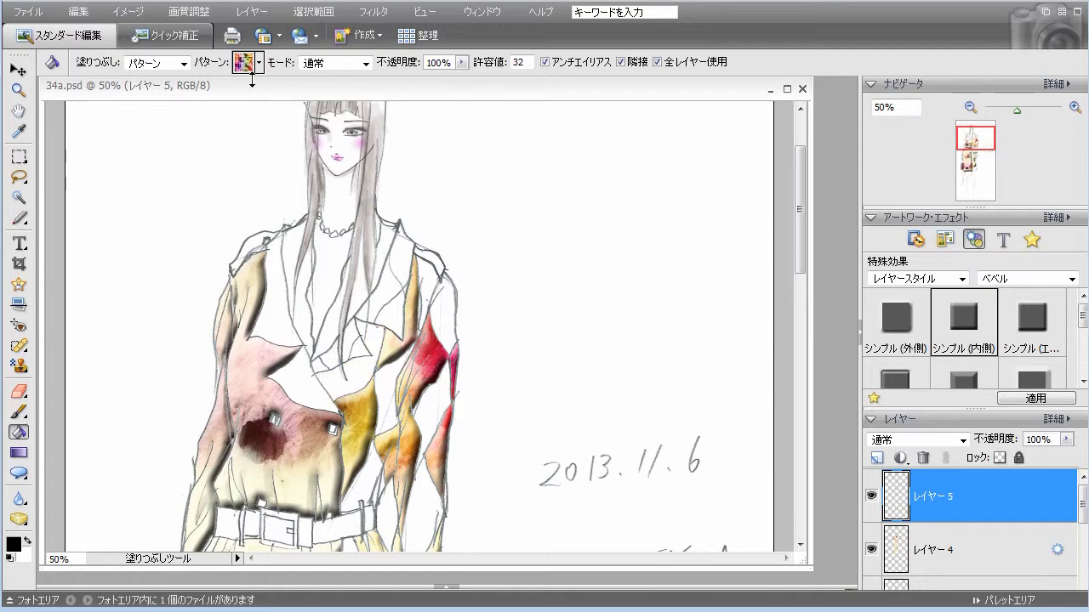
Step: Choose the dark mauve streaked pattern and fill the blank diamonds of the bodice and upper sleeve with it
{"action": "left_click", "coordinate": [259, 62]}
{"action": "left_click_drag", "start_coordinate": [427, 175], "coordinate": [422, 210]}
{"action": "left_click", "coordinate": [351, 142]}
{"action": "left_click", "coordinate": [364, 105]}
{"action": "left_click", "coordinate": [513, 93]}
{"action": "left_click", "coordinate": [367, 352]}
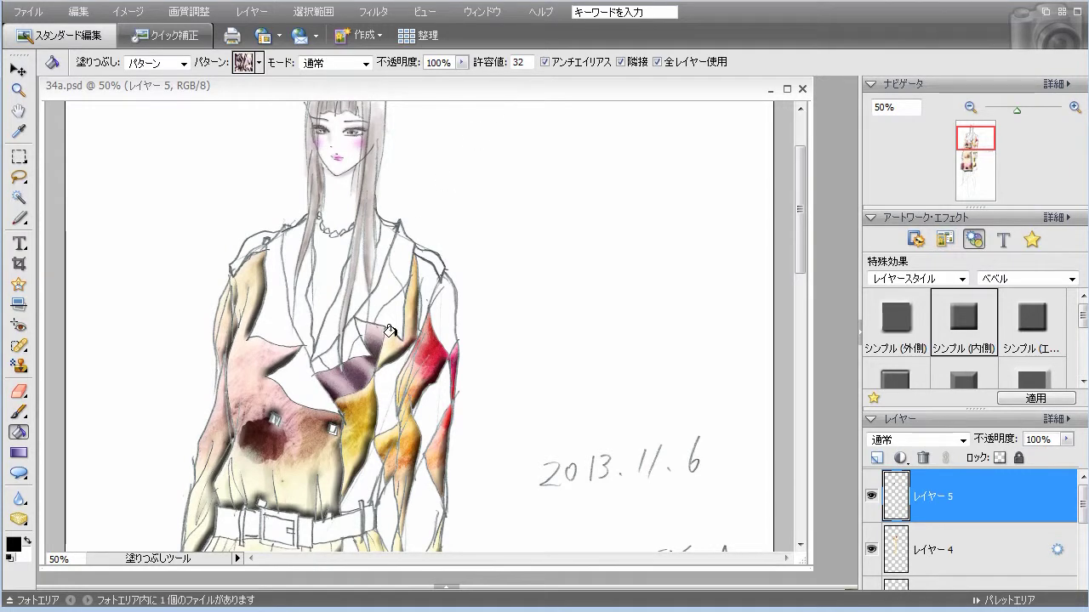
{"action": "left_click", "coordinate": [385, 371]}
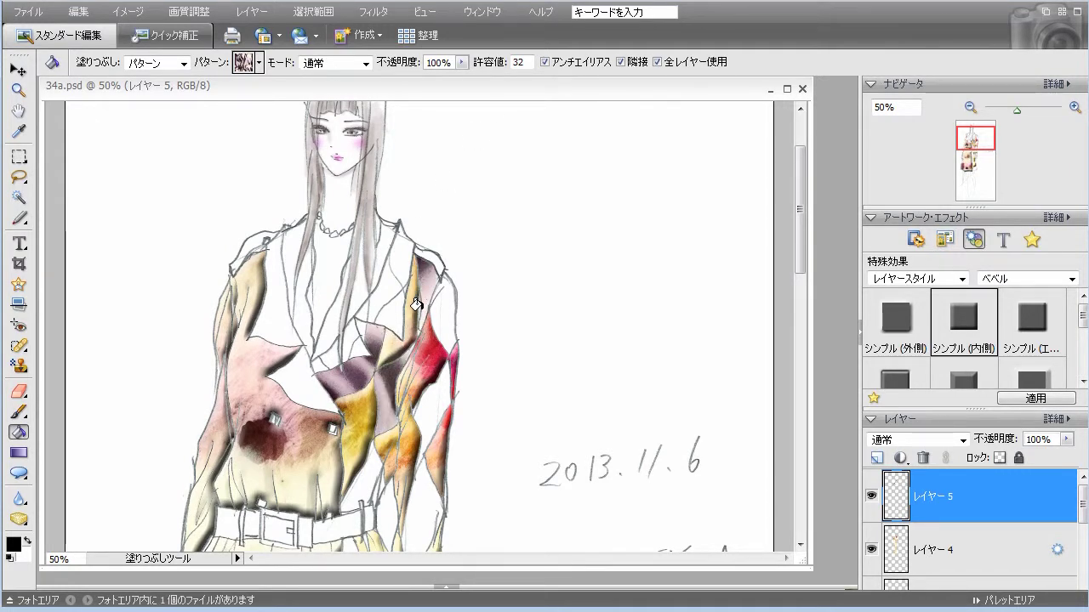
{"action": "left_click", "coordinate": [435, 317]}
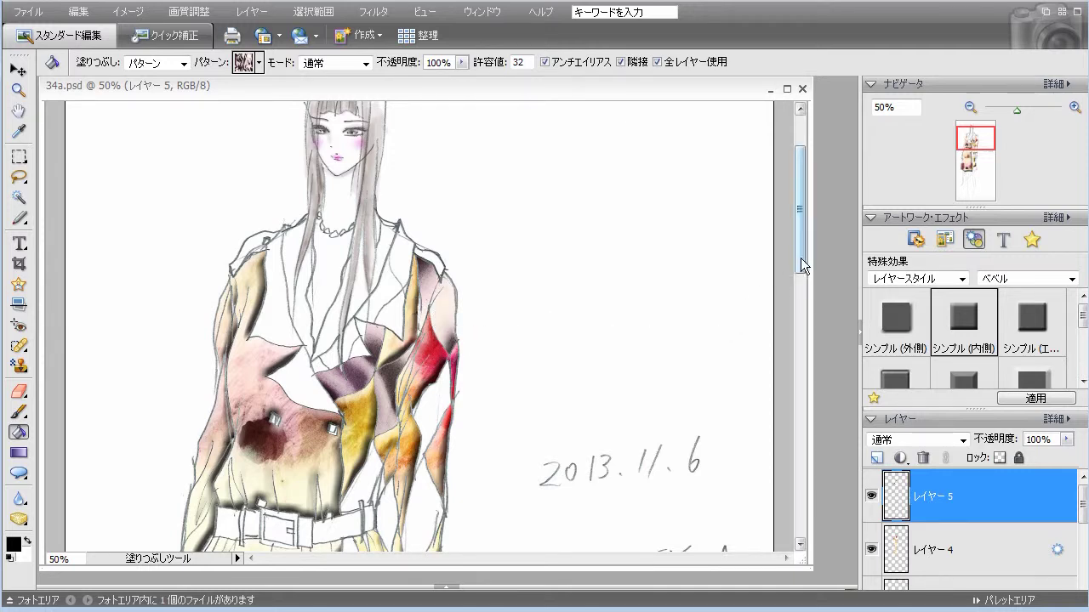
Step: Fill the blank diamonds down the lower sleeve, its cuff ruffle and the top of the skirt with the mauve streaked pattern
{"action": "left_click_drag", "start_coordinate": [800, 257], "coordinate": [798, 309]}
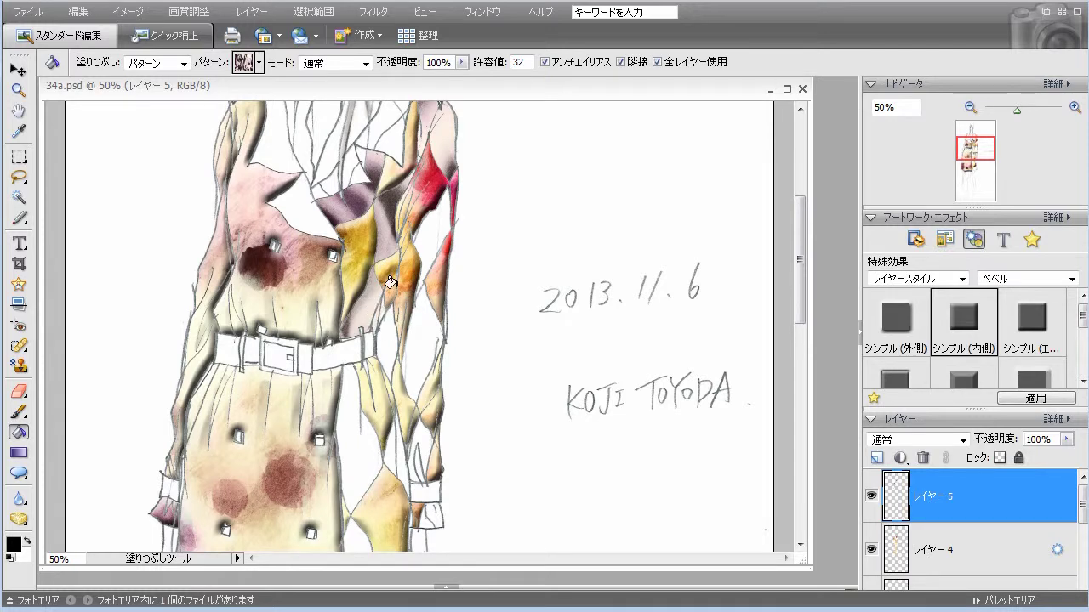
{"action": "left_click", "coordinate": [425, 247]}
{"action": "left_click", "coordinate": [421, 320]}
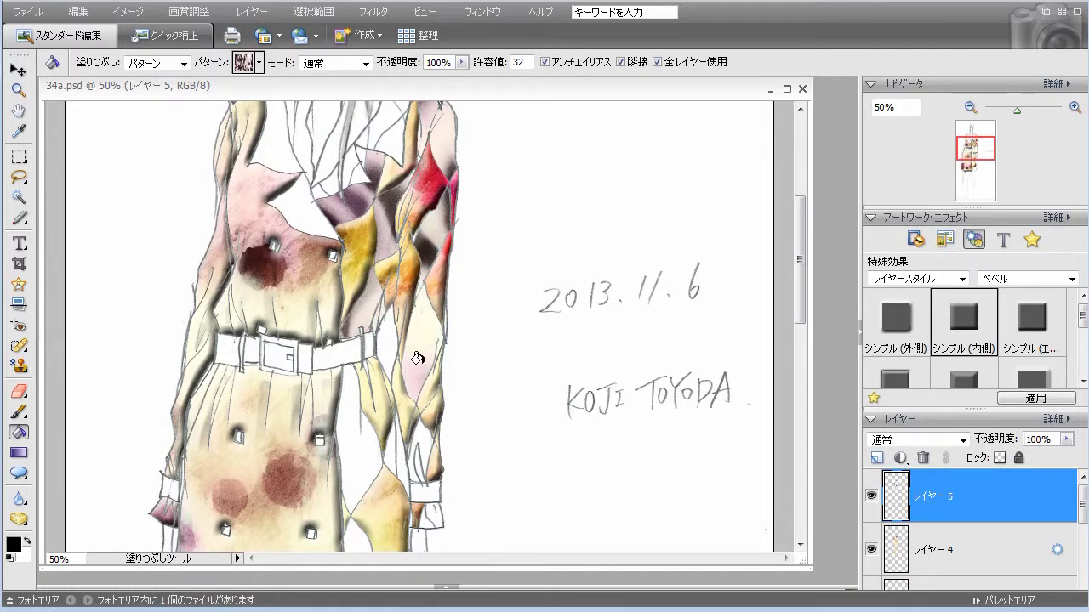
{"action": "left_click", "coordinate": [415, 463]}
{"action": "left_click", "coordinate": [432, 512]}
{"action": "left_click", "coordinate": [357, 452]}
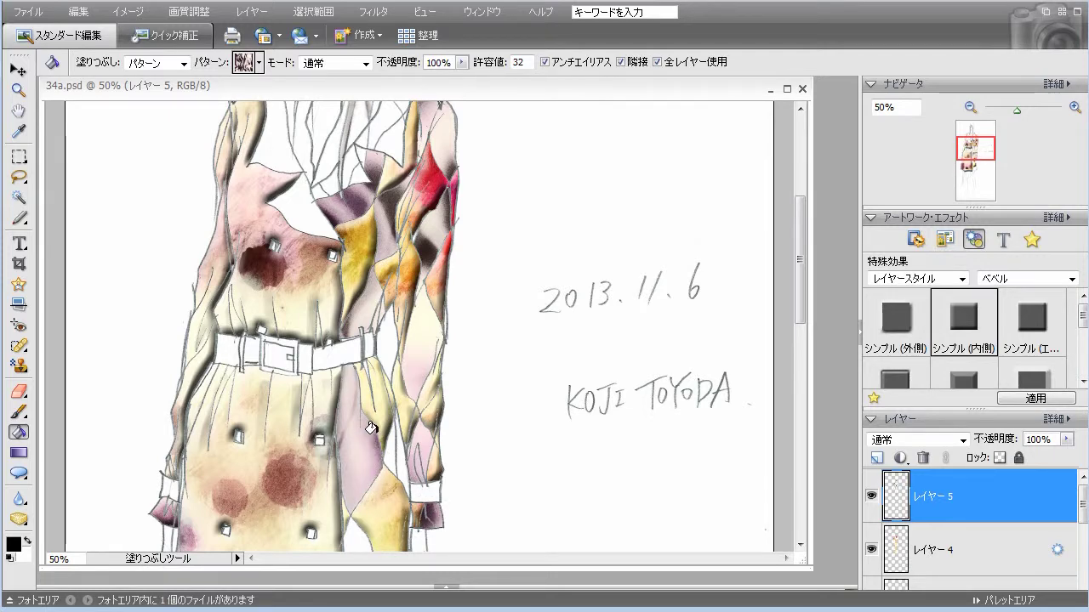
Step: Fill the remaining blank skirt diamonds down to the hem with the mauve streaked pattern
{"action": "left_click_drag", "start_coordinate": [802, 321], "coordinate": [794, 393]}
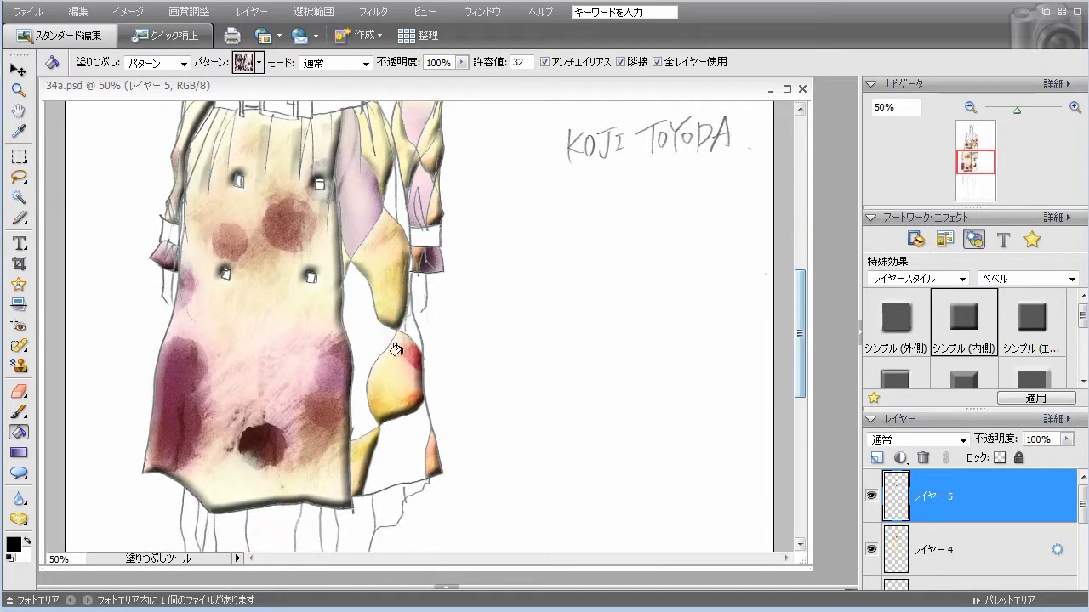
{"action": "left_click", "coordinate": [357, 315]}
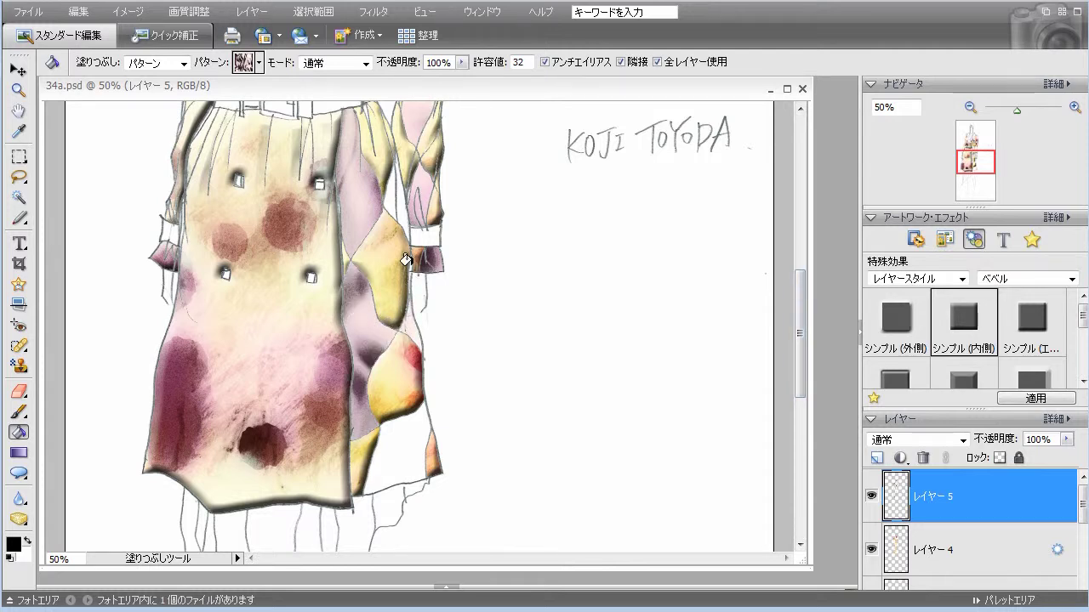
{"action": "left_click", "coordinate": [396, 197]}
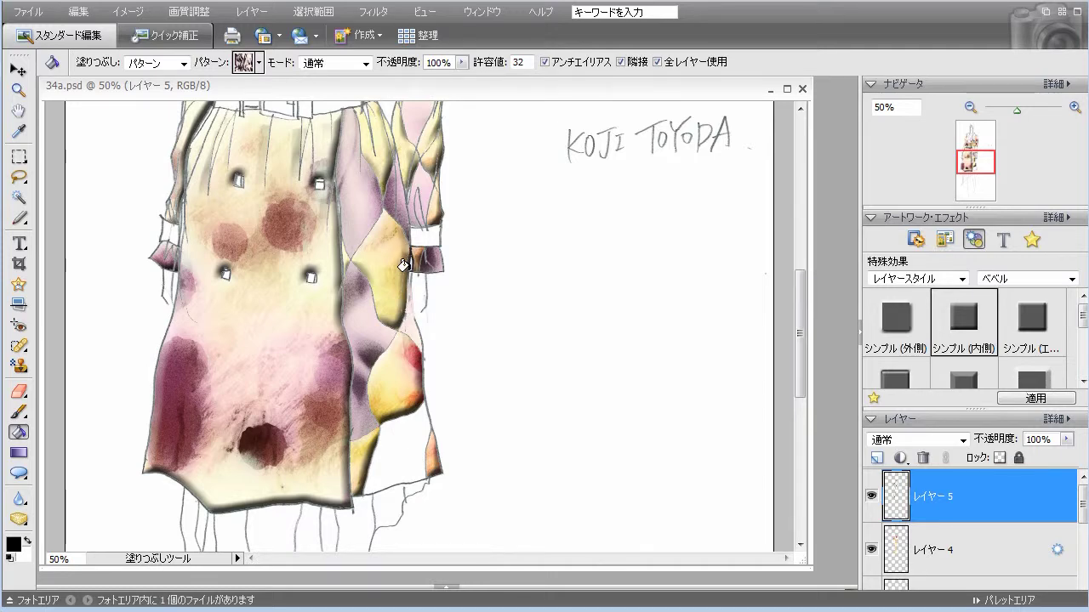
{"action": "left_click", "coordinate": [78, 11]}
{"action": "left_click", "coordinate": [143, 122]}
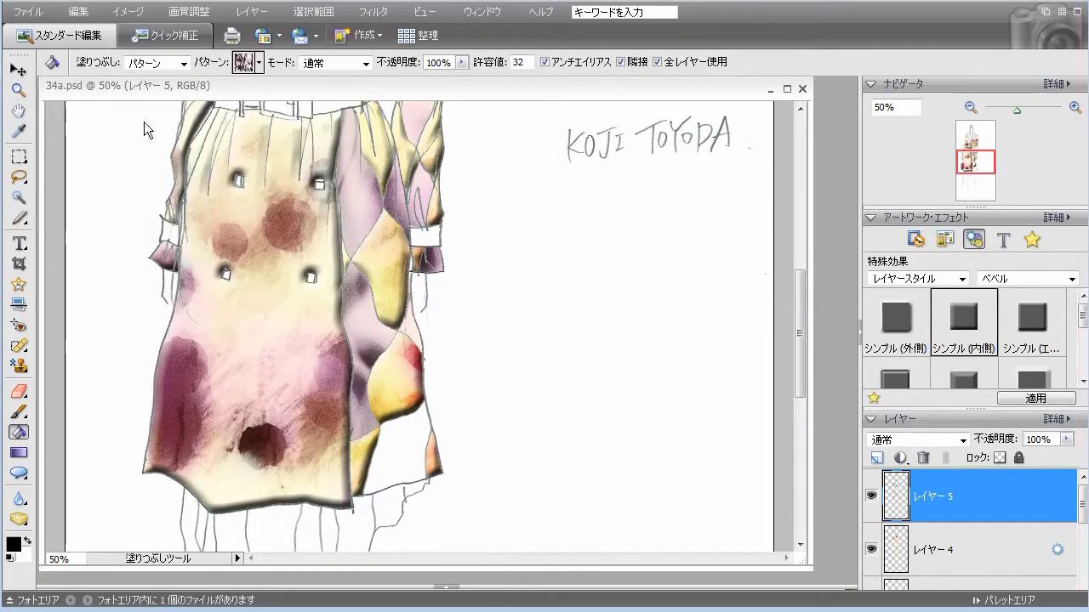
{"action": "left_click", "coordinate": [401, 432]}
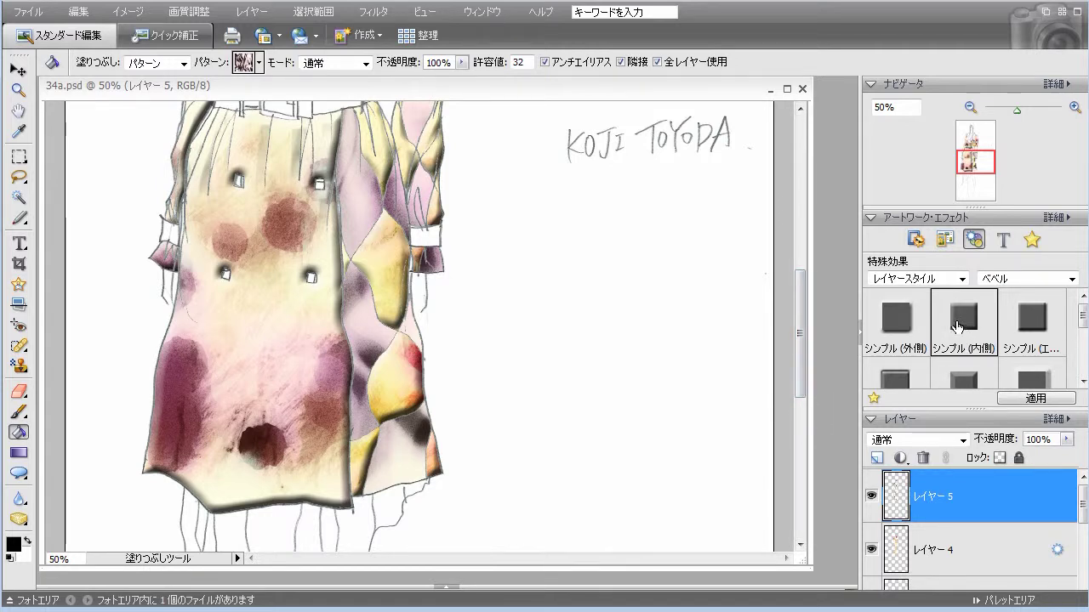
Step: Apply the シンプル (内側) bevel style to レイヤー 5 and add a new layer above it
{"action": "double_click", "coordinate": [956, 327]}
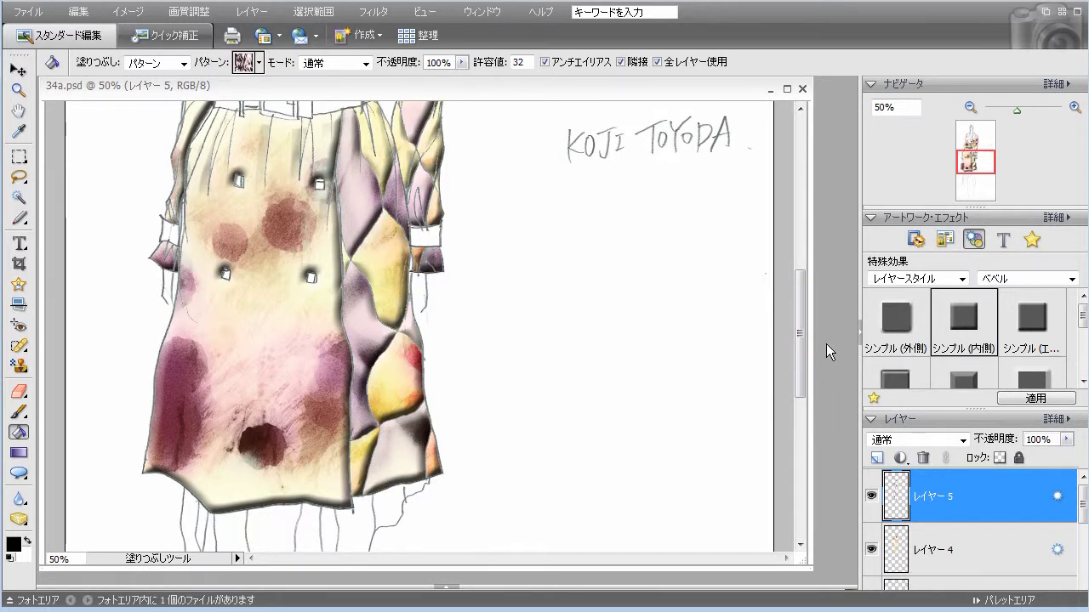
{"action": "left_click_drag", "start_coordinate": [800, 386], "coordinate": [822, 311]}
{"action": "left_click", "coordinate": [870, 460]}
Step: Fill alternate diamonds of the blank lapel beside the diamond-patterned bodice with the mauve streaked pattern
{"action": "left_click_drag", "start_coordinate": [802, 306], "coordinate": [809, 262]}
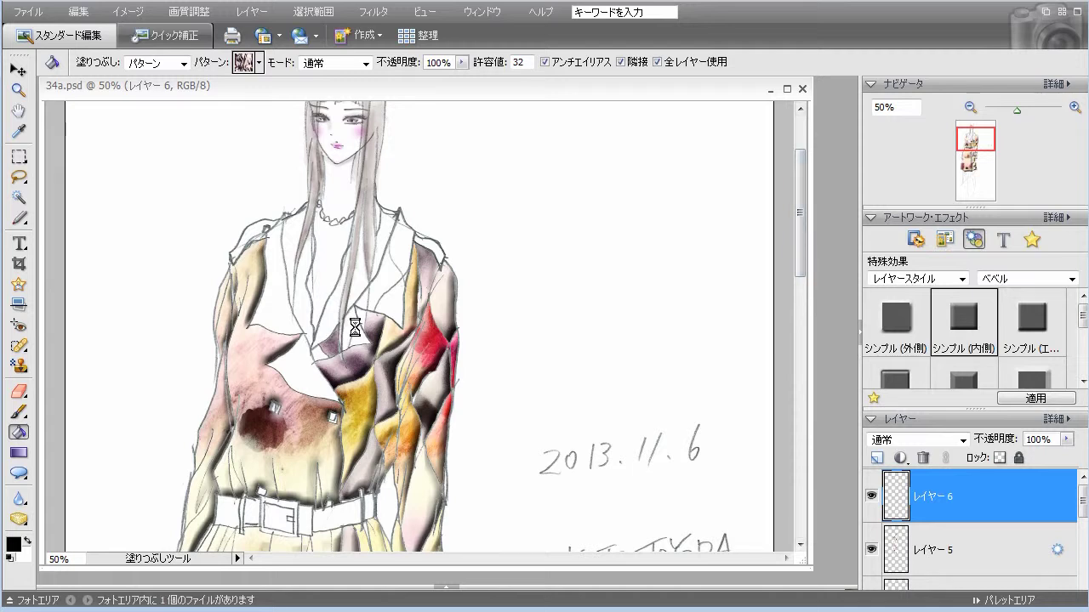
{"action": "left_click", "coordinate": [369, 287]}
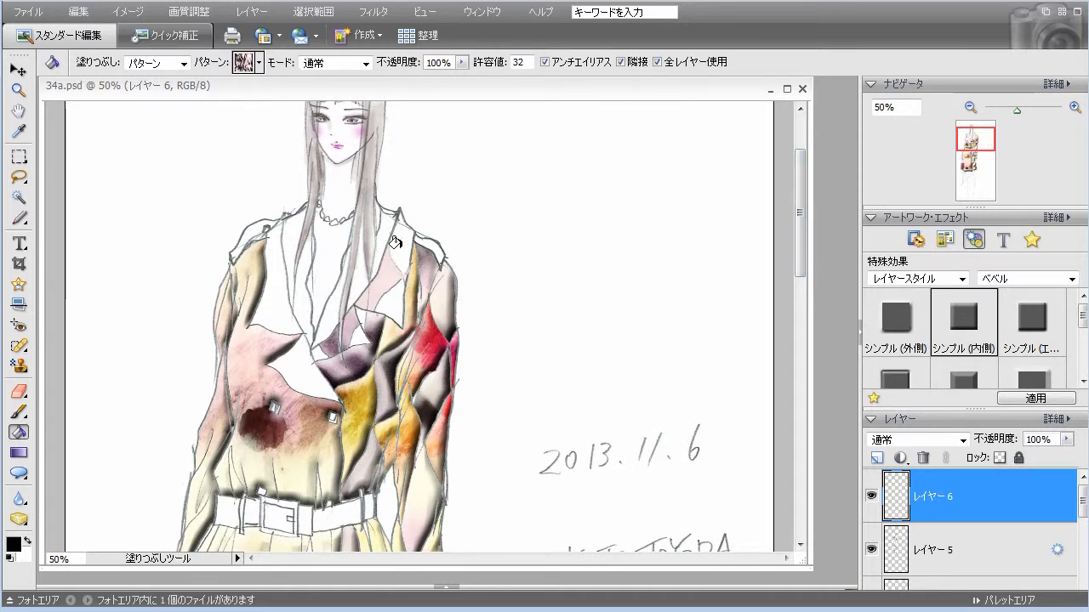
{"action": "left_click", "coordinate": [78, 12]}
{"action": "left_click", "coordinate": [180, 94]}
{"action": "left_click", "coordinate": [78, 12]}
{"action": "left_click", "coordinate": [95, 31]}
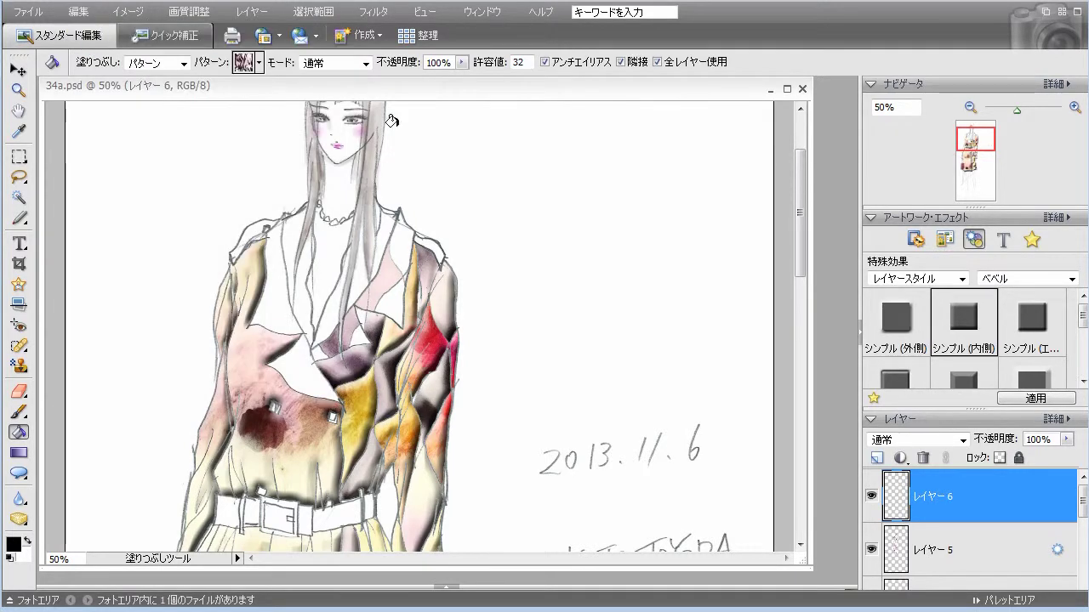
Step: Choose the multicoloured watercolour-spot pattern as the fill for the other lapel diamonds
{"action": "left_click", "coordinate": [1074, 108]}
{"action": "left_click", "coordinate": [1073, 108]}
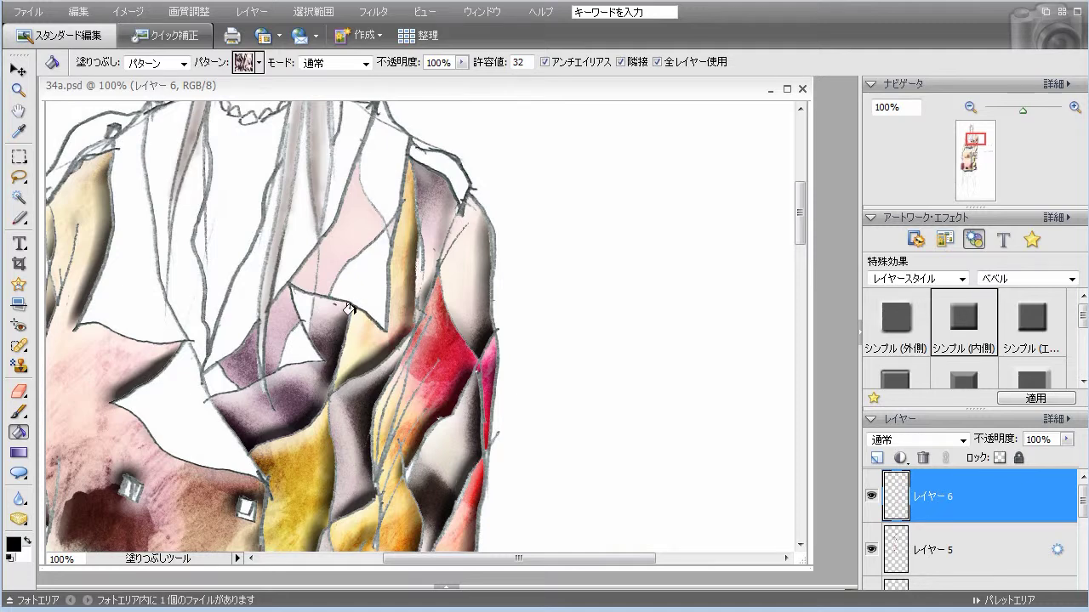
{"action": "left_click", "coordinate": [258, 63]}
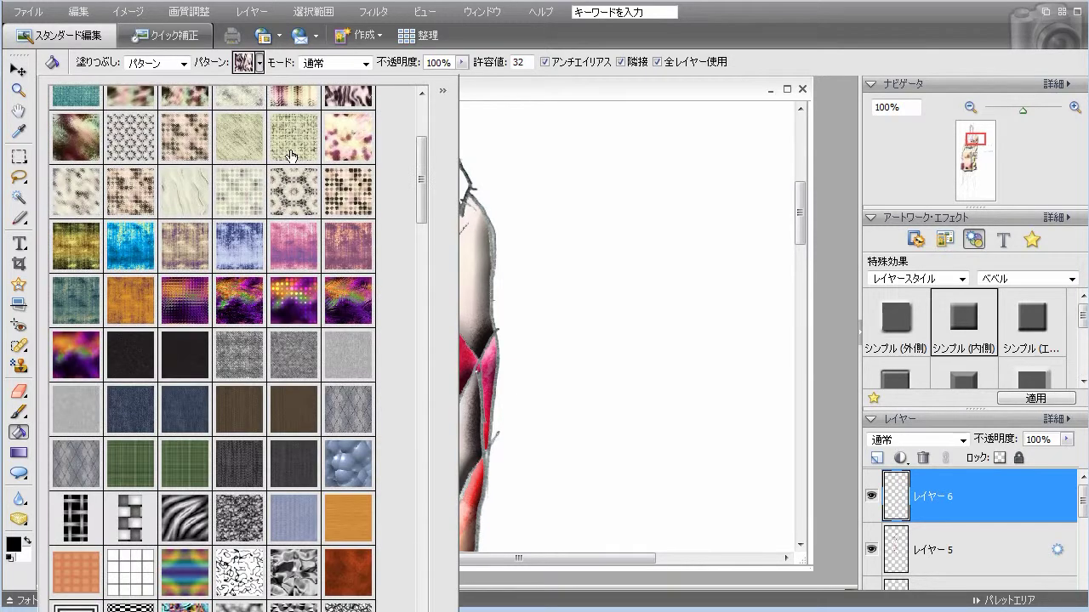
{"action": "left_click_drag", "start_coordinate": [423, 221], "coordinate": [427, 149]}
{"action": "left_click", "coordinate": [239, 221]}
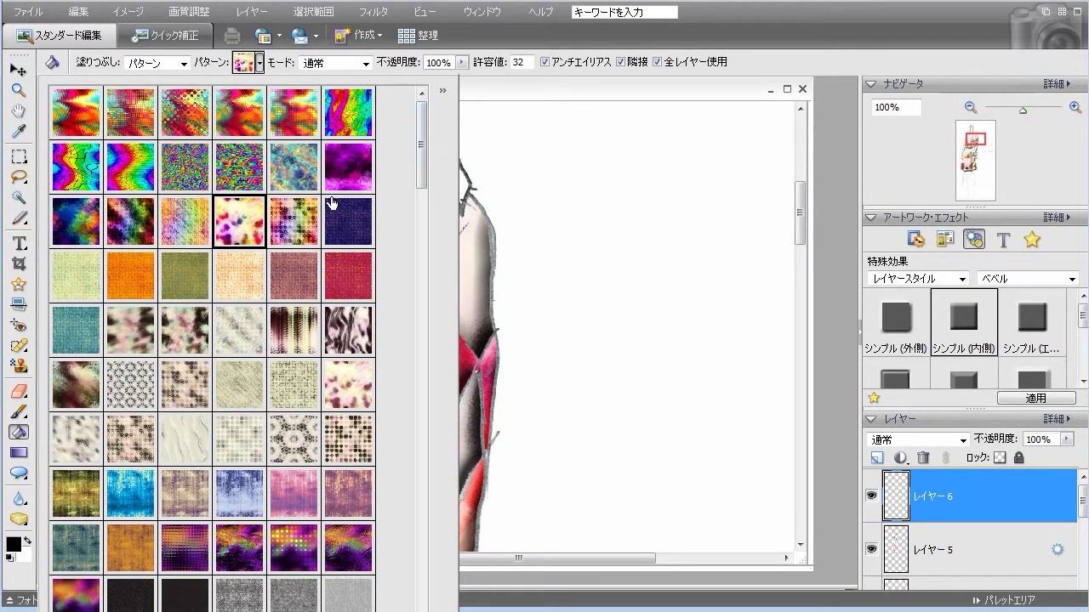
{"action": "left_click", "coordinate": [532, 88]}
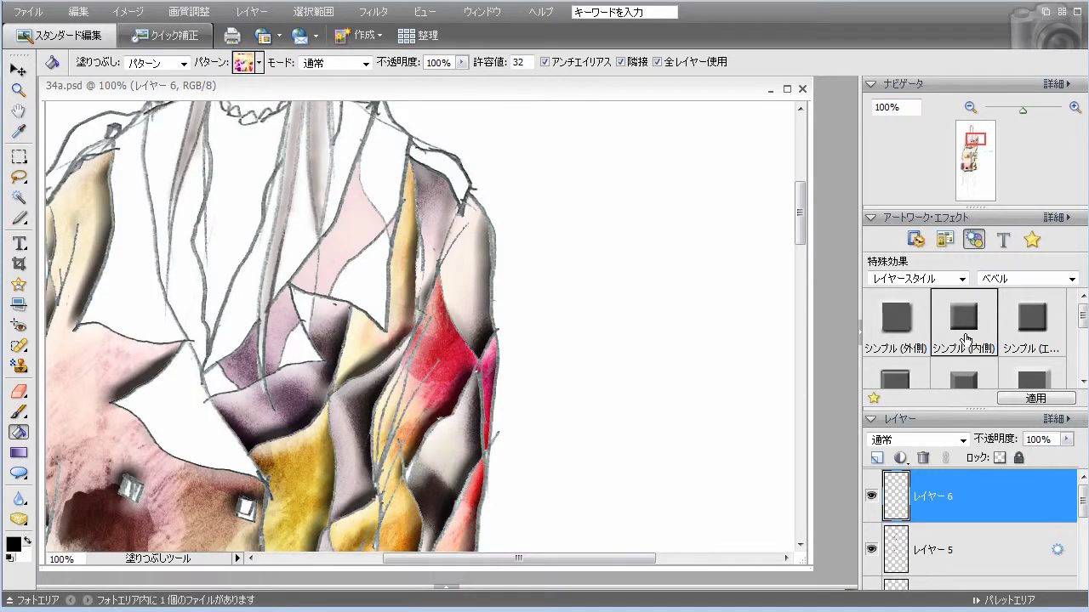
Step: Apply the シンプル (内側) bevel style to レイヤー 6 and add a new layer above it
{"action": "double_click", "coordinate": [963, 331]}
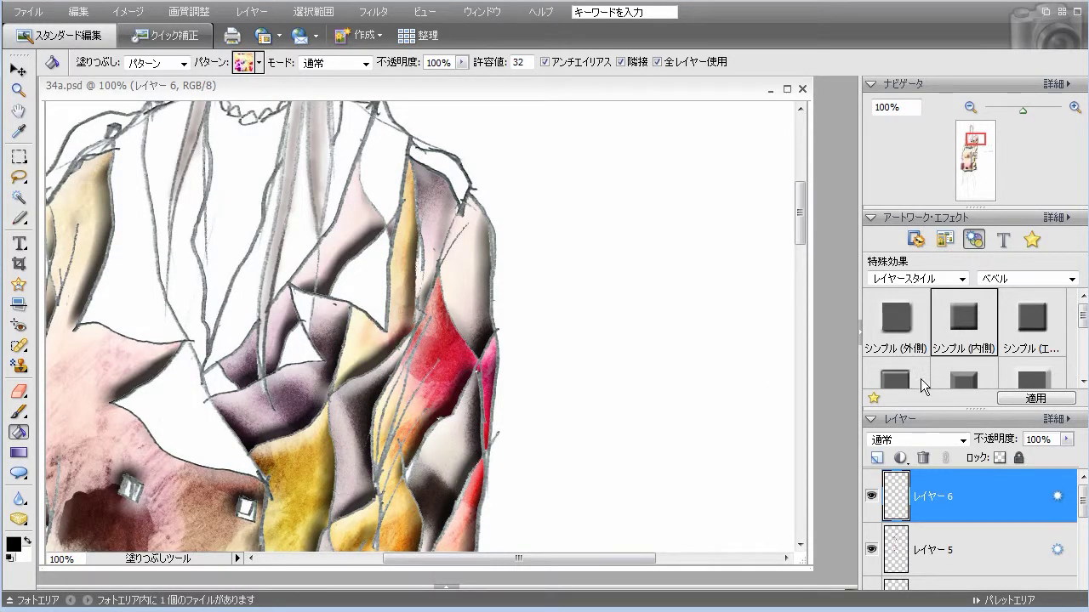
{"action": "left_click", "coordinate": [877, 457]}
Step: Fill the blank diamonds of the lower and middle lapel with the watercolour-spot pattern
{"action": "left_click", "coordinate": [221, 386]}
{"action": "left_click", "coordinate": [288, 342]}
{"action": "left_click", "coordinate": [351, 277]}
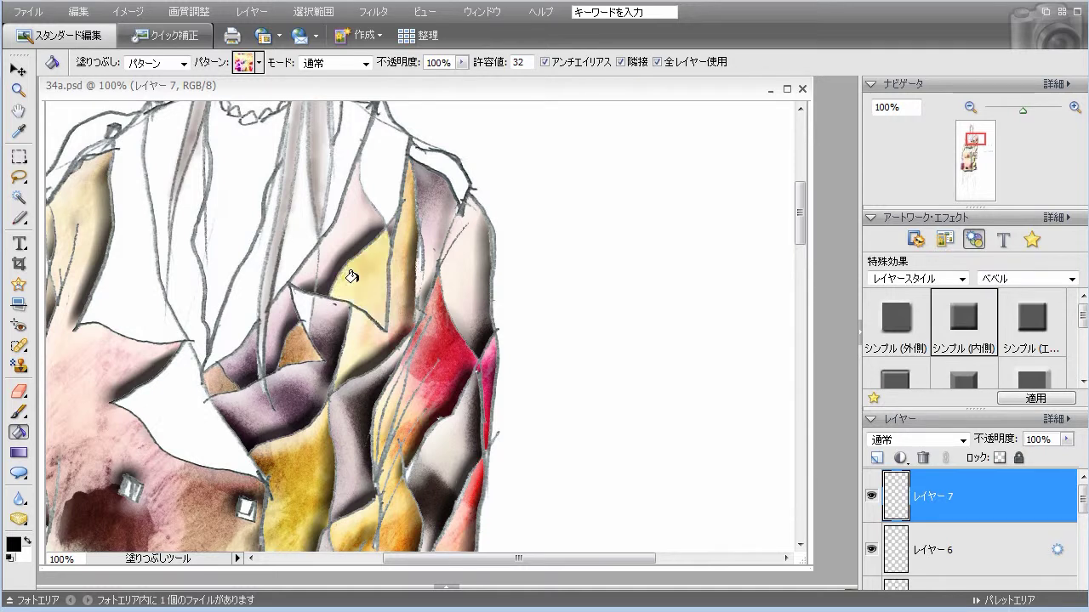
Step: Try filling the upper lapel diamond with the watercolour-spot pattern, and undo the fill
{"action": "left_click", "coordinate": [375, 167]}
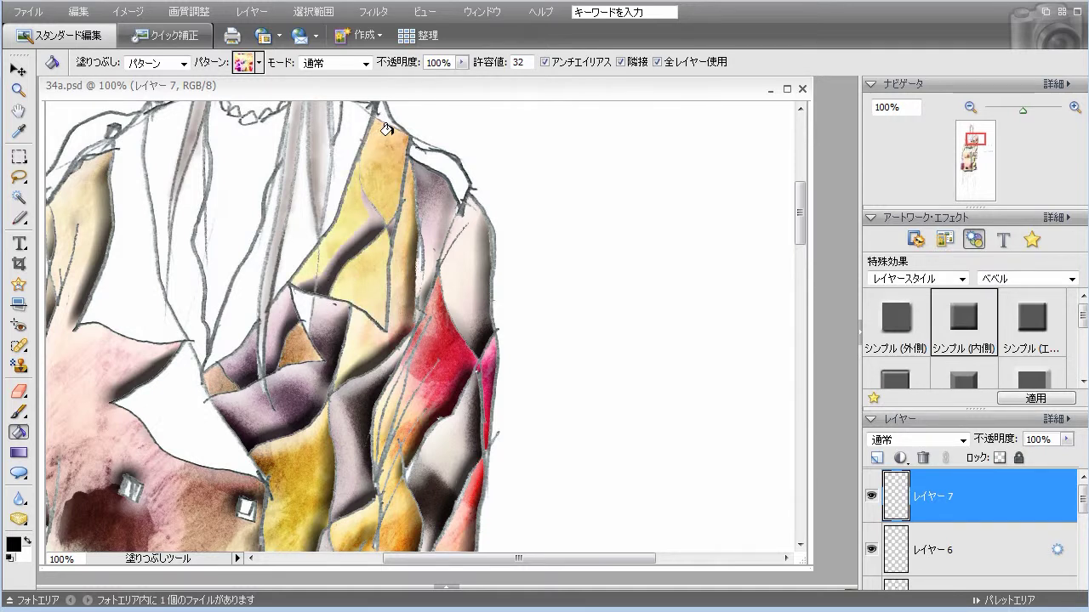
{"action": "left_click", "coordinate": [79, 12]}
{"action": "left_click", "coordinate": [95, 32]}
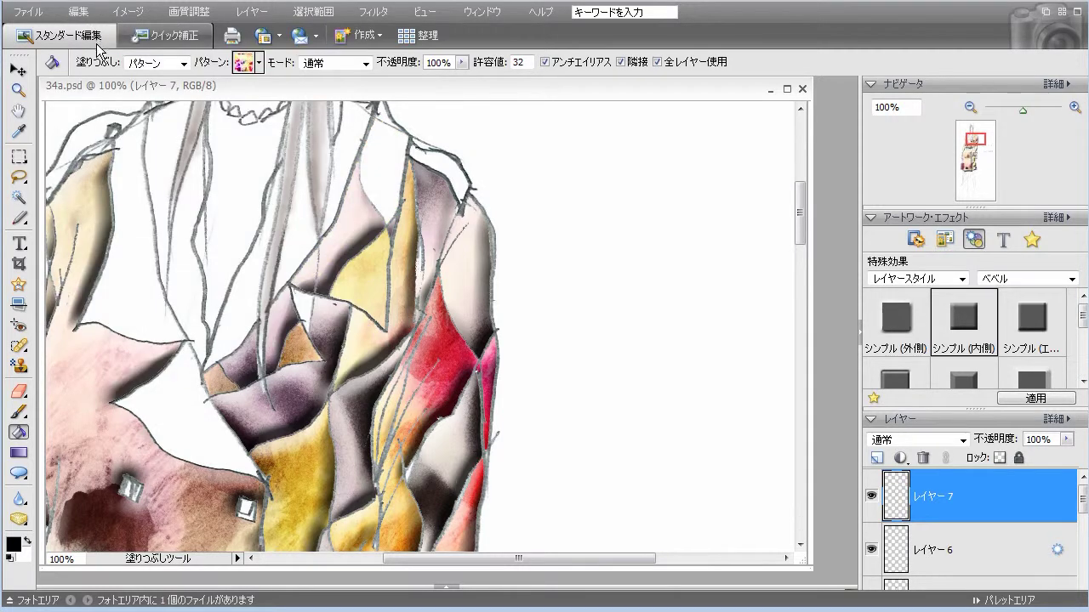
Step: Close the upper lapel diamond's outline with a 1 px brush line, then pattern-fill it and the blank sliver at the lower lapel
{"action": "key", "text": "b"}
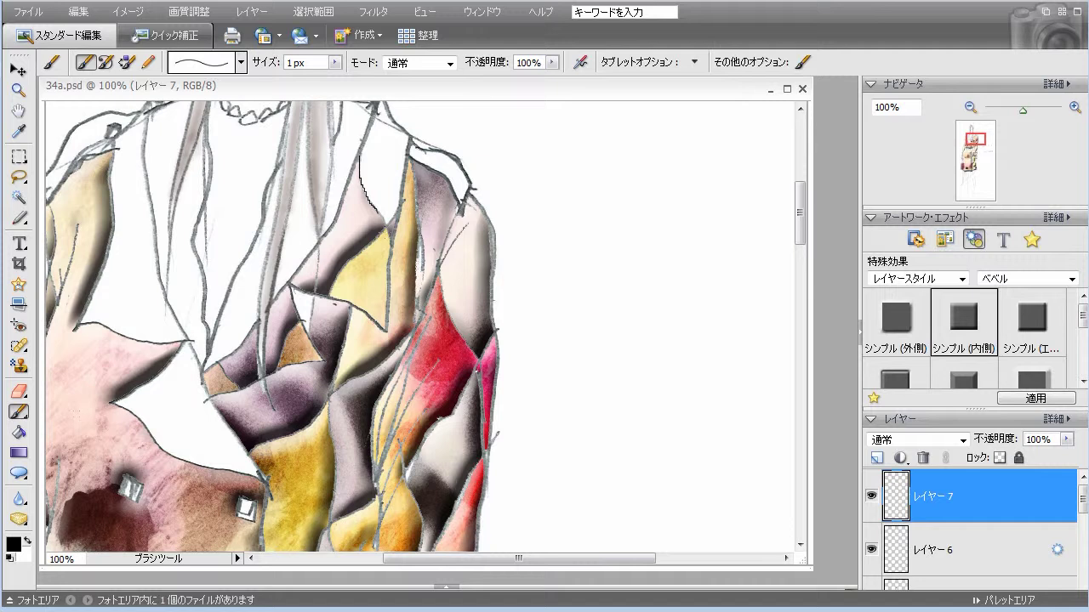
{"action": "left_click", "coordinate": [18, 432]}
{"action": "left_click", "coordinate": [380, 165]}
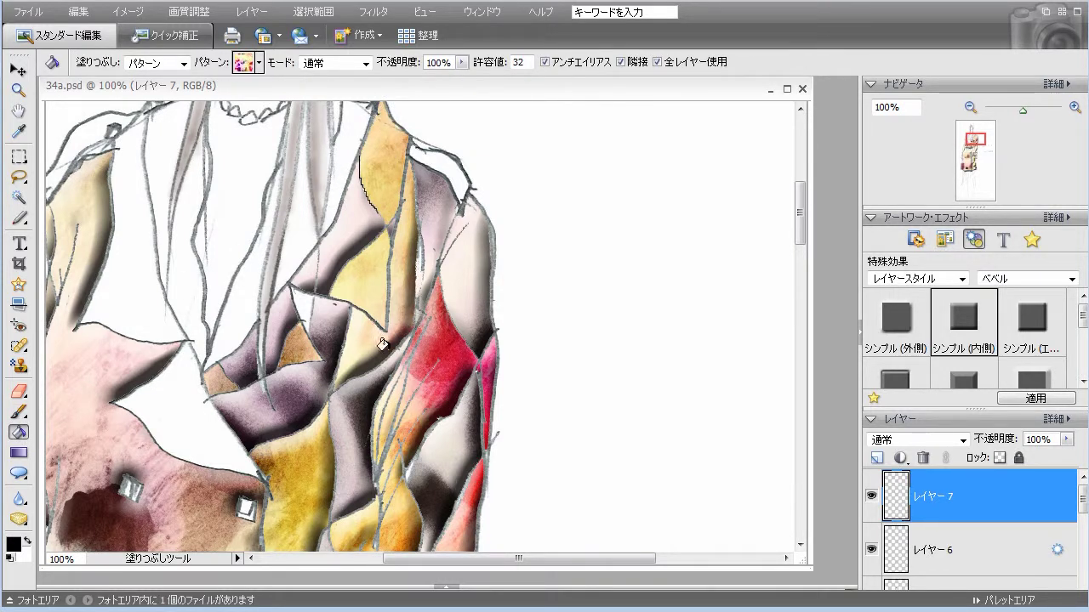
{"action": "left_click", "coordinate": [320, 311]}
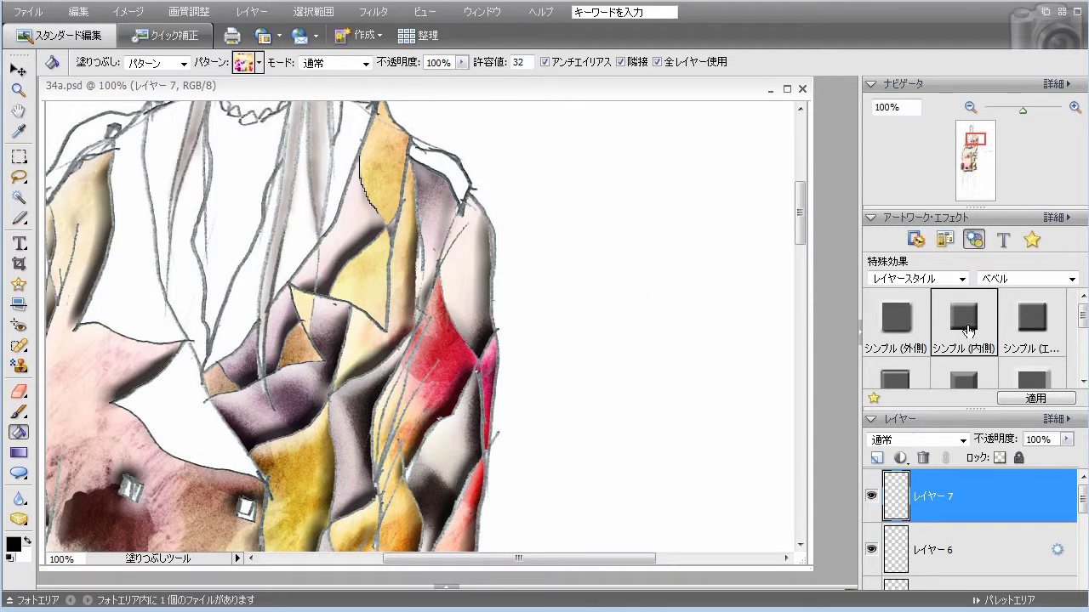
Step: Apply the シンプル (内側) bevel style to the lapel pattern on レイヤー 7
{"action": "double_click", "coordinate": [965, 328]}
{"action": "left_click", "coordinate": [970, 108]}
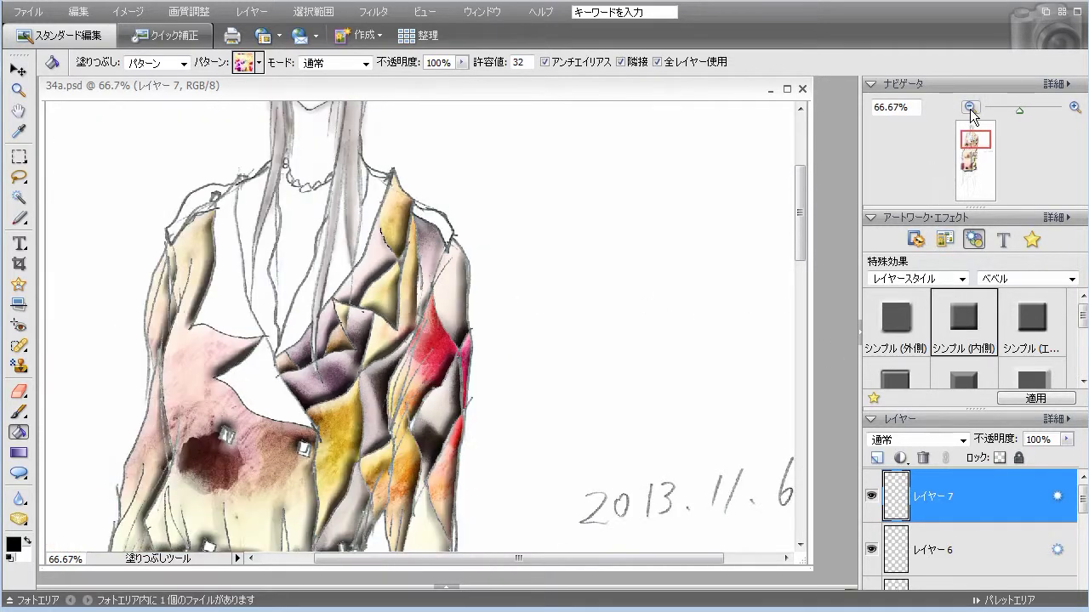
{"action": "left_click", "coordinate": [970, 109]}
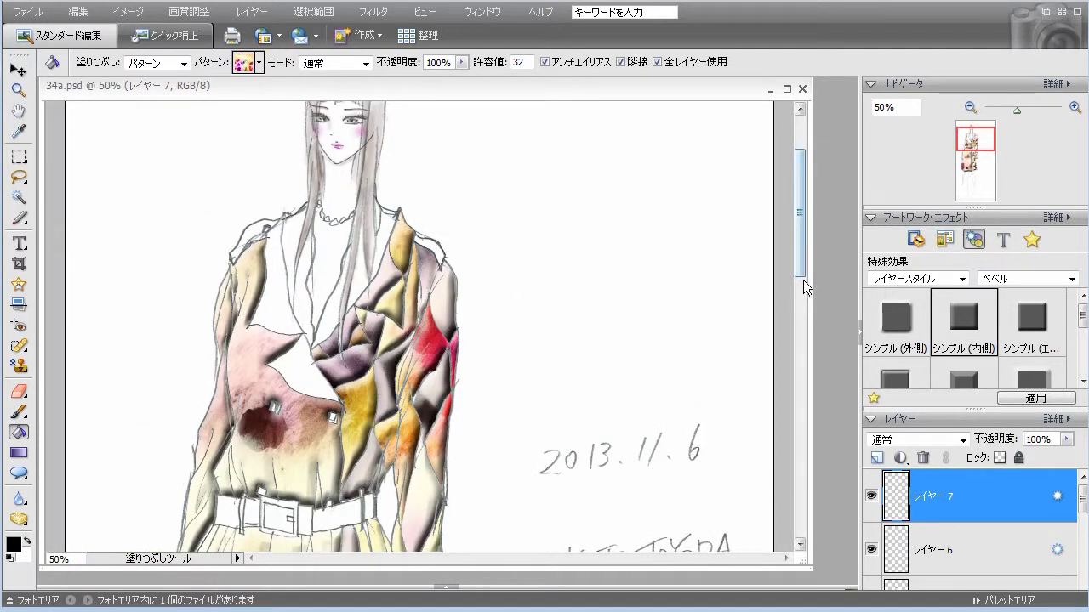
{"action": "mouse_move", "coordinate": [801, 250]}
{"action": "left_mouse_down"}
{"action": "mouse_move", "coordinate": [801, 371]}
{"action": "mouse_move", "coordinate": [810, 250]}
{"action": "mouse_move", "coordinate": [812, 269]}
{"action": "mouse_move", "coordinate": [800, 410]}
{"action": "mouse_move", "coordinate": [808, 243]}
{"action": "mouse_move", "coordinate": [799, 364]}
{"action": "mouse_move", "coordinate": [801, 286]}
{"action": "mouse_move", "coordinate": [799, 351]}
{"action": "left_mouse_up"}
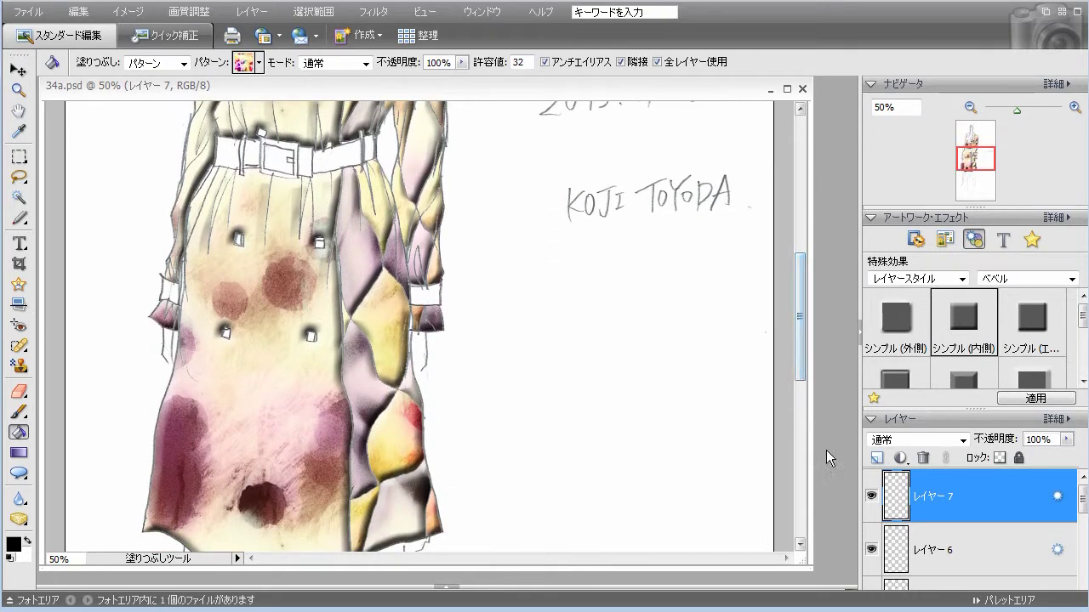
Step: Hide the diamond pattern layers レイヤー 7, 6, 5 and 4, and add a new layer on top
{"action": "left_click", "coordinate": [871, 496]}
{"action": "left_click", "coordinate": [871, 550]}
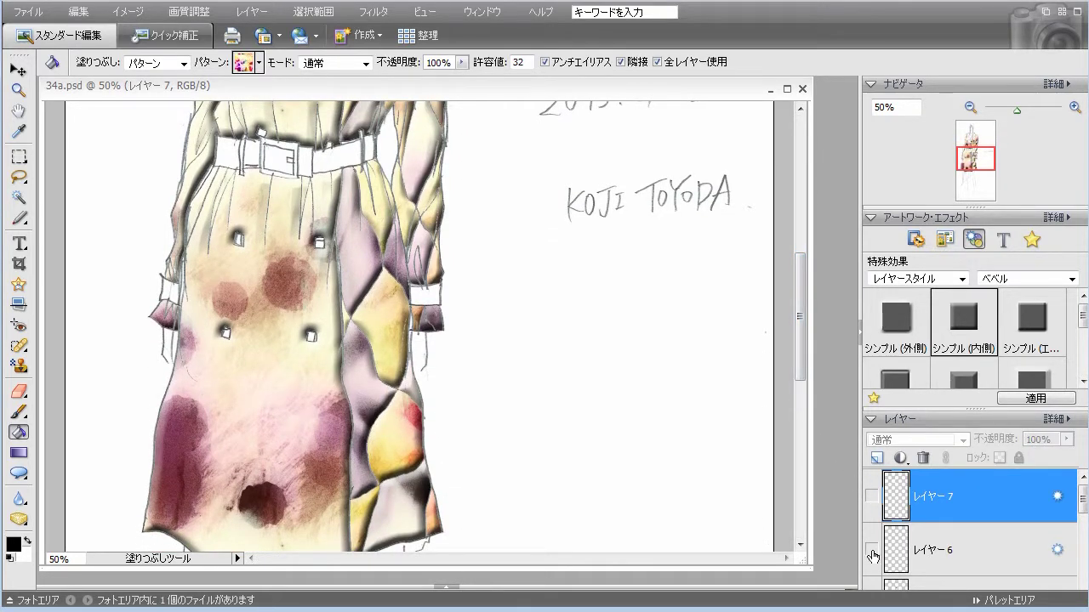
{"action": "scroll", "coordinate": [885, 527], "scroll_direction": "down", "scroll_amount": 3}
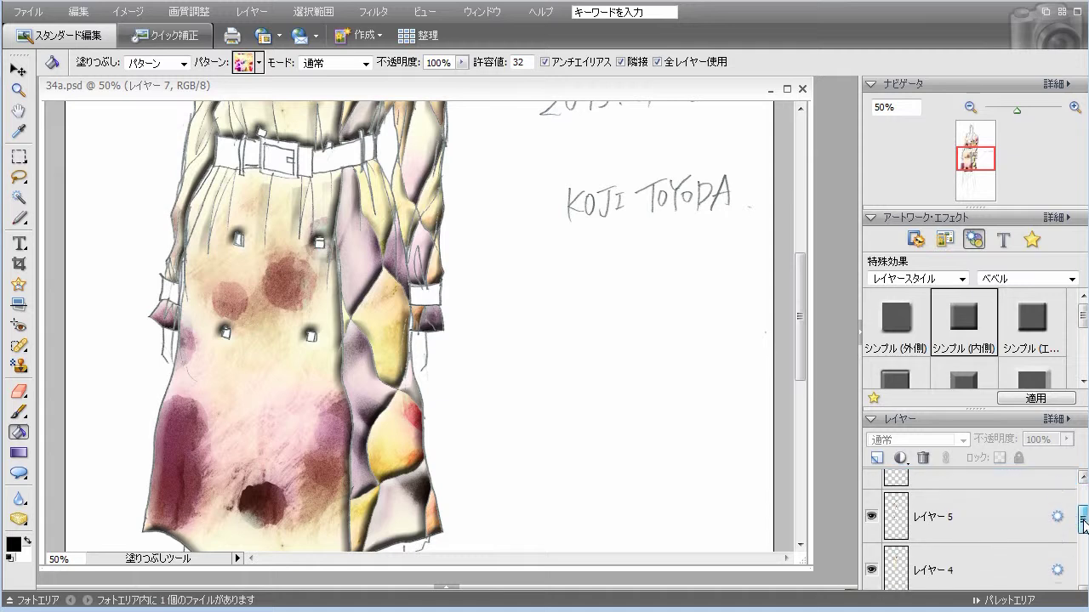
{"action": "left_click", "coordinate": [871, 516]}
{"action": "left_click", "coordinate": [871, 570]}
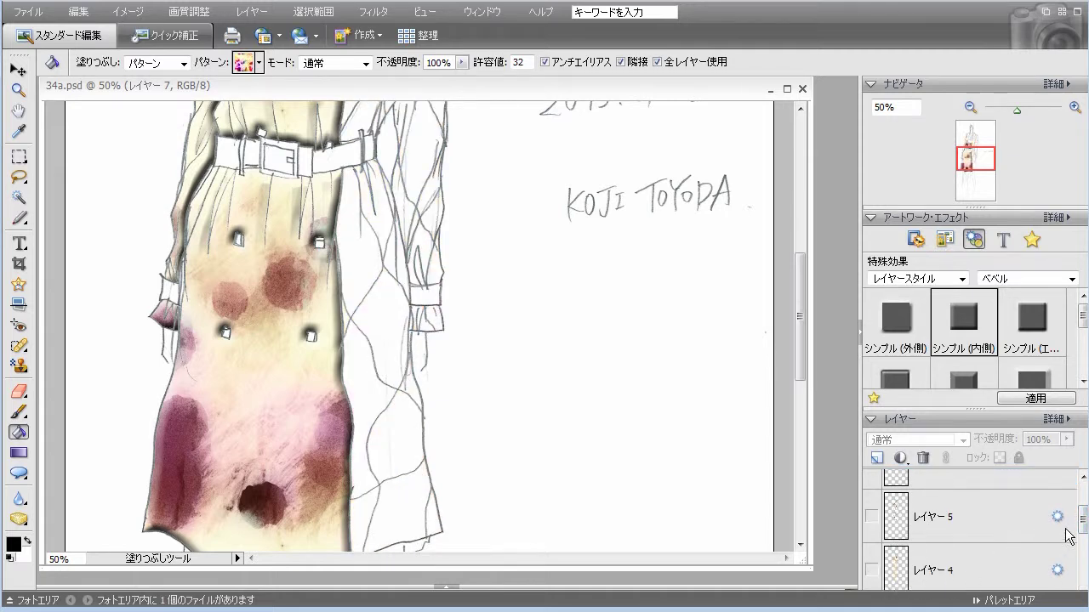
{"action": "scroll", "coordinate": [1021, 528], "scroll_direction": "up", "scroll_amount": 2}
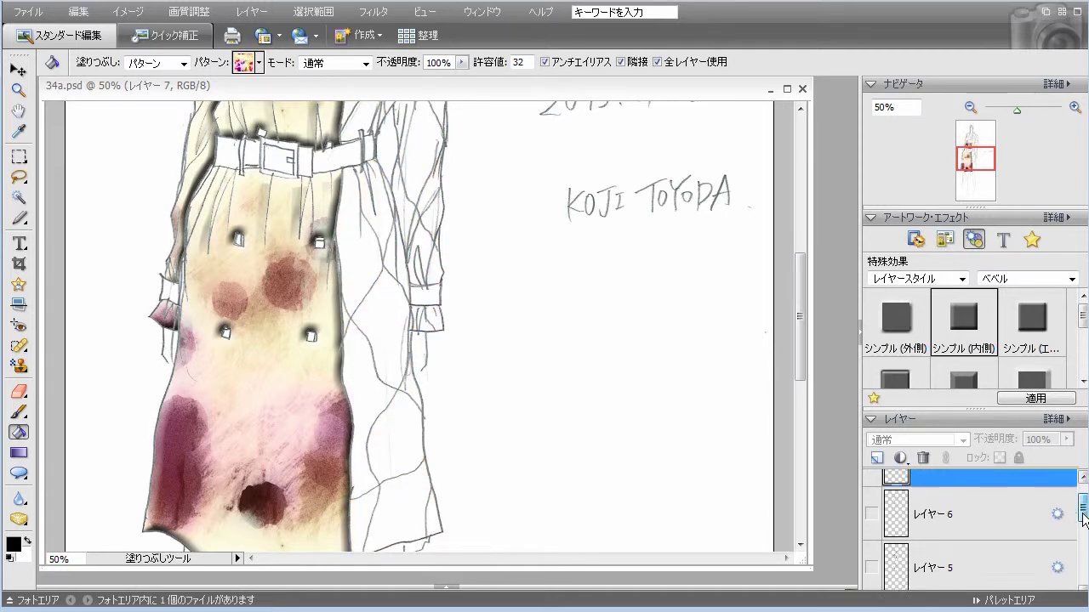
{"action": "left_click", "coordinate": [876, 460]}
Step: Choose the near-black navy textured pattern as the fill
{"action": "mouse_move", "coordinate": [797, 367]}
{"action": "left_mouse_down"}
{"action": "mouse_move", "coordinate": [809, 265]}
{"action": "mouse_move", "coordinate": [808, 326]}
{"action": "left_mouse_up"}
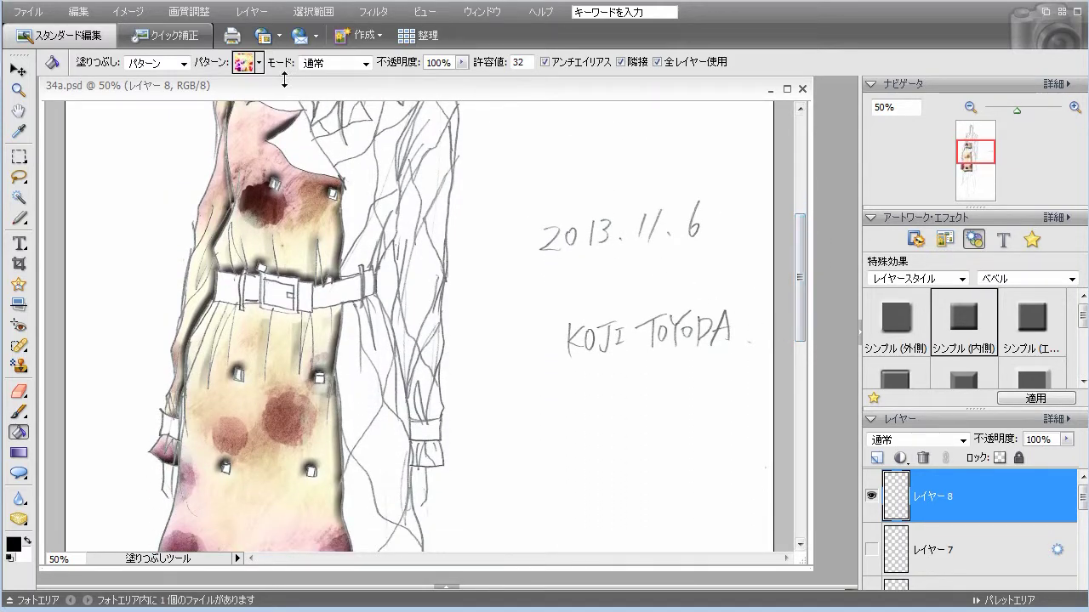
{"action": "left_click", "coordinate": [259, 65]}
{"action": "left_click_drag", "start_coordinate": [421, 168], "coordinate": [430, 611]}
{"action": "scroll", "coordinate": [292, 576], "scroll_direction": "up", "scroll_amount": 3}
{"action": "left_click", "coordinate": [193, 538]}
{"action": "left_click", "coordinate": [538, 94]}
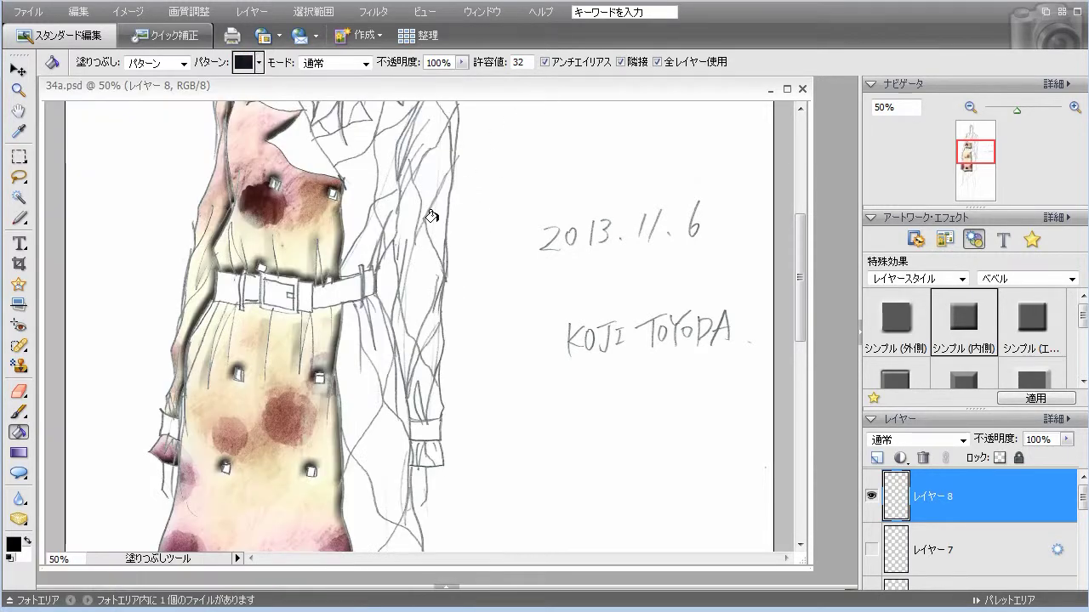
Step: Fill alternate diamonds of the blank bodice and upper sleeve with the near-black navy pattern
{"action": "left_click", "coordinate": [362, 187]}
{"action": "mouse_move", "coordinate": [804, 329]}
{"action": "left_mouse_down"}
{"action": "mouse_move", "coordinate": [804, 294]}
{"action": "mouse_move", "coordinate": [743, 294]}
{"action": "left_mouse_up"}
{"action": "left_click", "coordinate": [409, 274]}
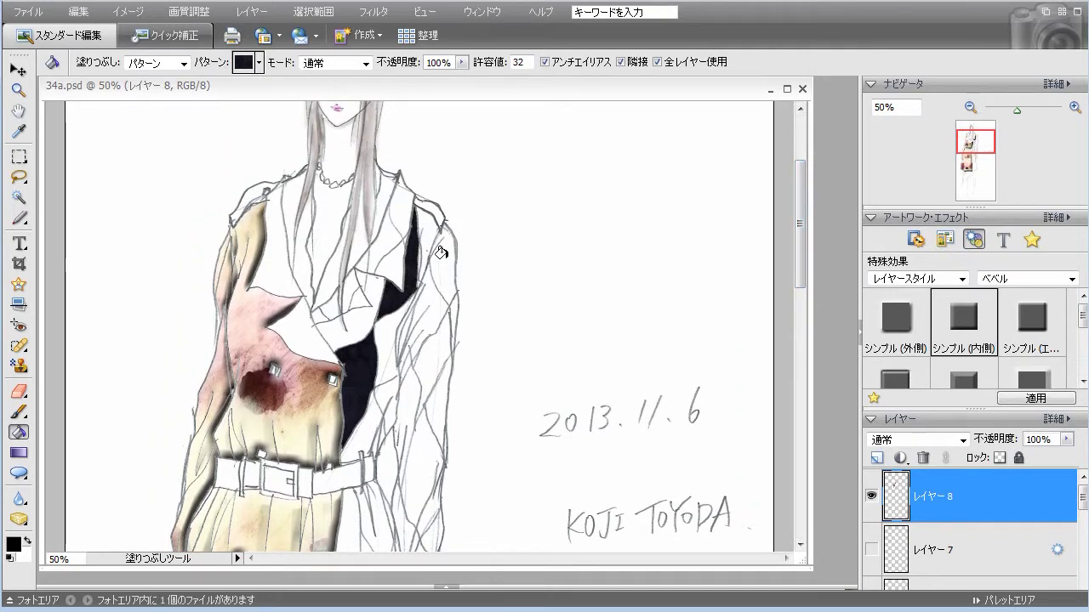
{"action": "left_click", "coordinate": [442, 248]}
{"action": "left_click", "coordinate": [422, 376]}
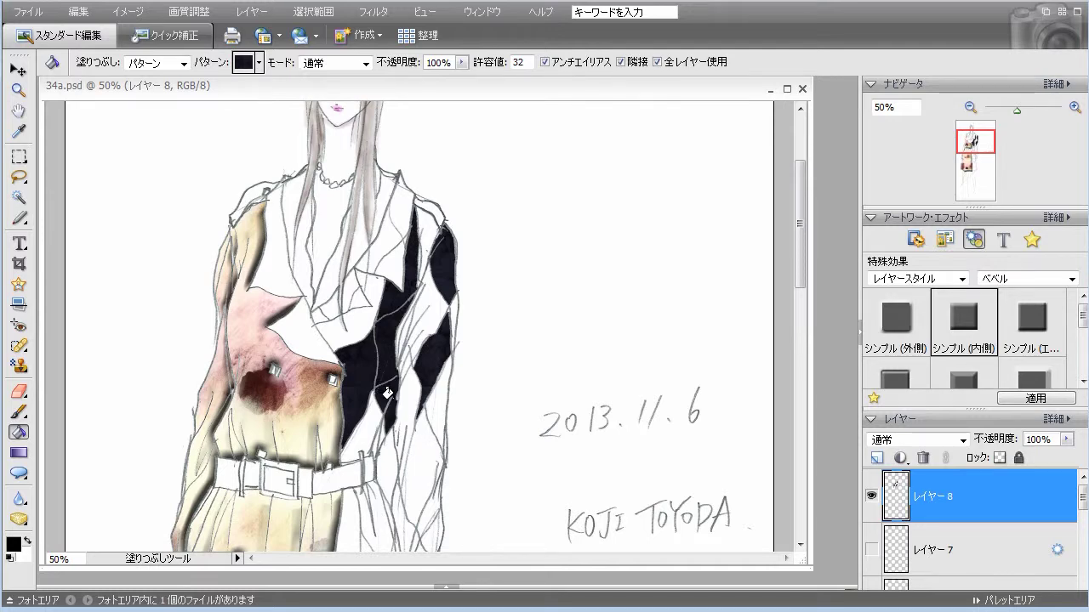
{"action": "left_click", "coordinate": [78, 12]}
{"action": "left_click", "coordinate": [90, 26]}
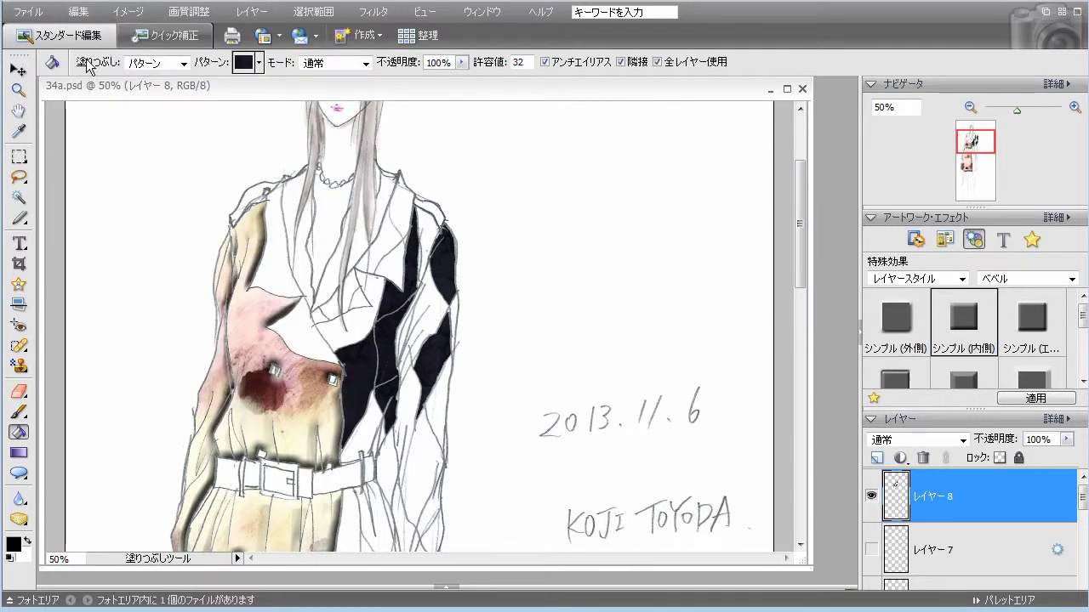
Step: Close the outline gap with a 1 px black brush and refill the small bodice diamond above the belt with the navy pattern
{"action": "left_click", "coordinate": [20, 411]}
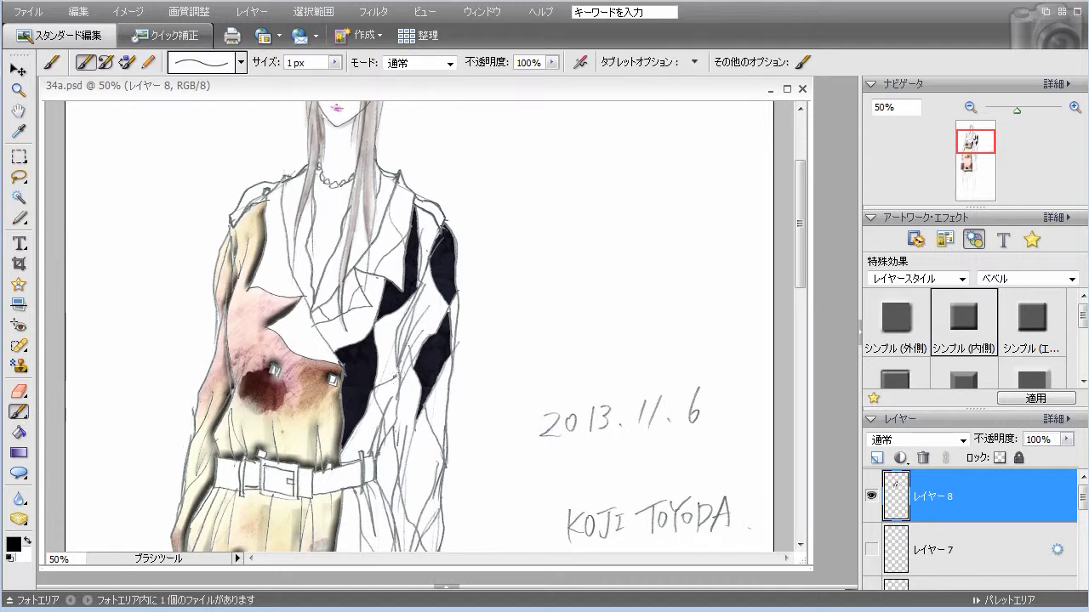
{"action": "left_click", "coordinate": [18, 432]}
{"action": "left_click", "coordinate": [390, 389]}
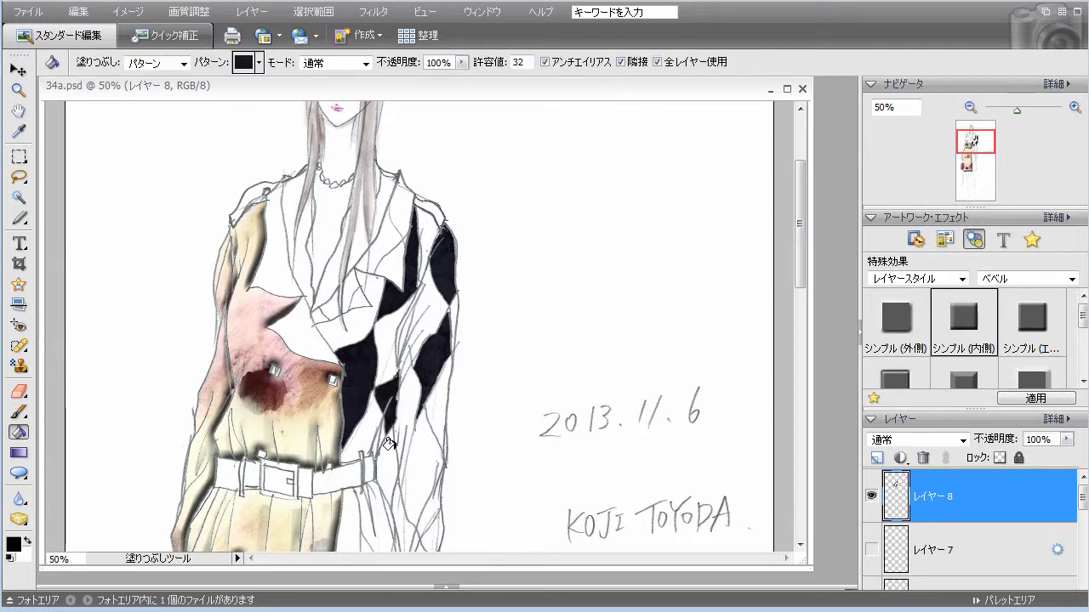
Step: Fill alternate diamonds of the blank skirt half, from below the belt down to the hem, with the navy pattern
{"action": "left_click_drag", "start_coordinate": [802, 273], "coordinate": [800, 340]}
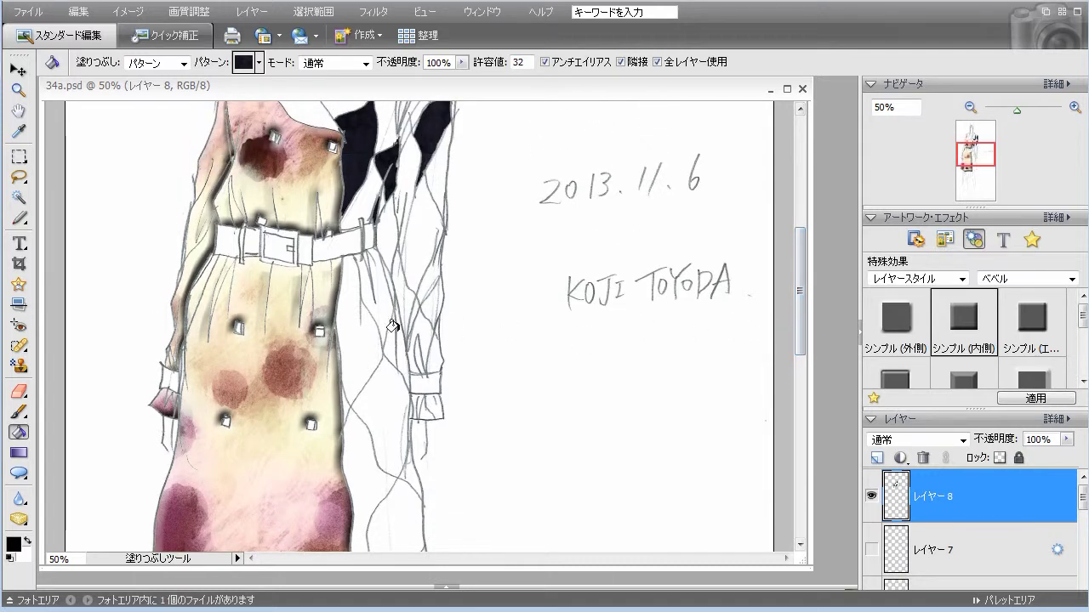
{"action": "left_click", "coordinate": [375, 316]}
{"action": "left_click", "coordinate": [376, 404]}
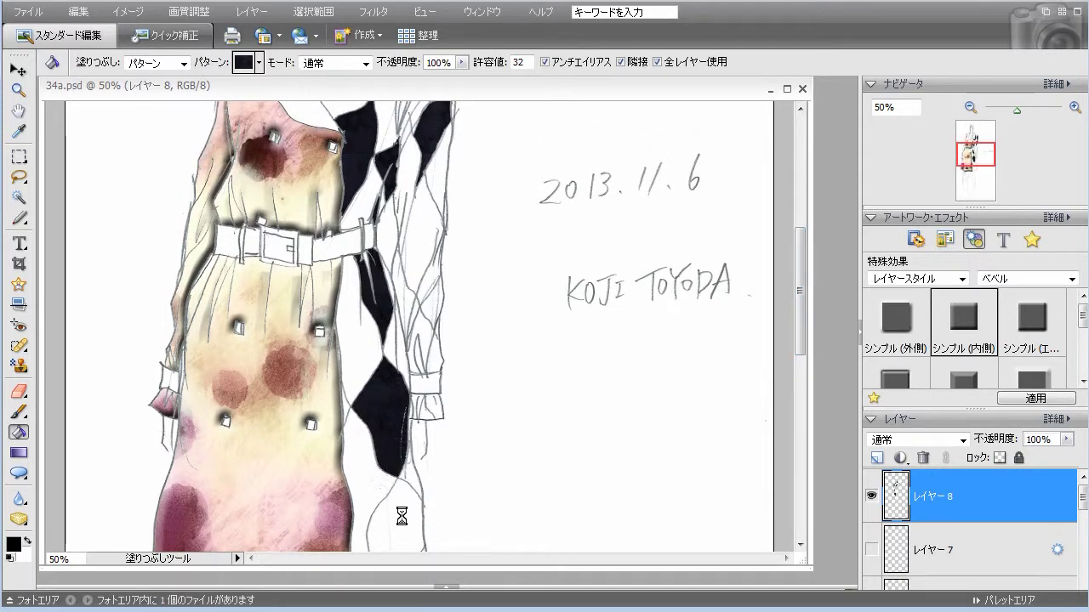
{"action": "left_click_drag", "start_coordinate": [800, 386], "coordinate": [799, 394]}
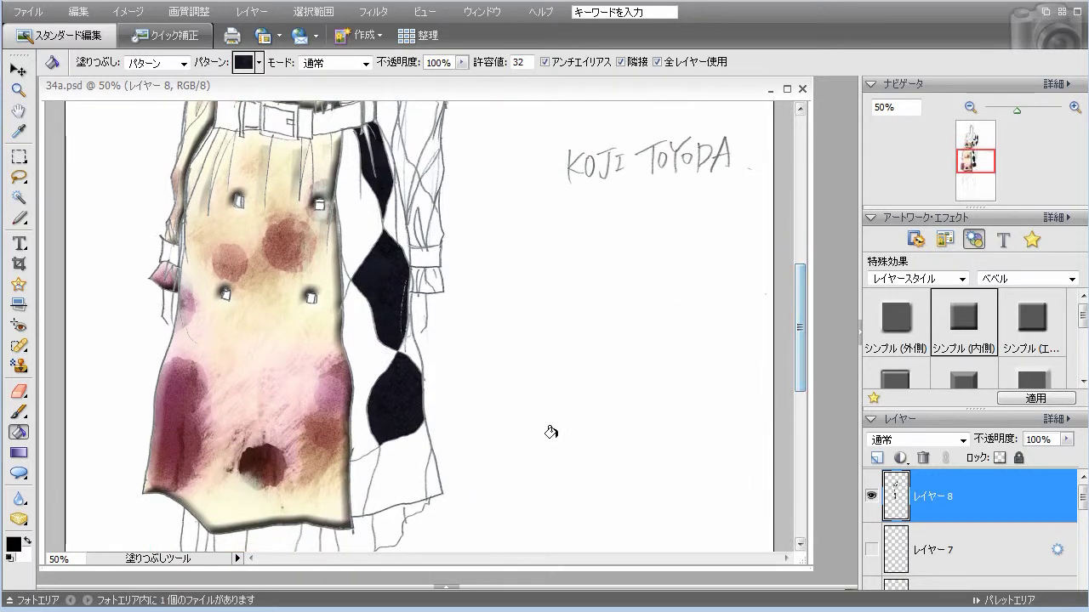
{"action": "left_click", "coordinate": [363, 478]}
{"action": "left_click", "coordinate": [427, 473]}
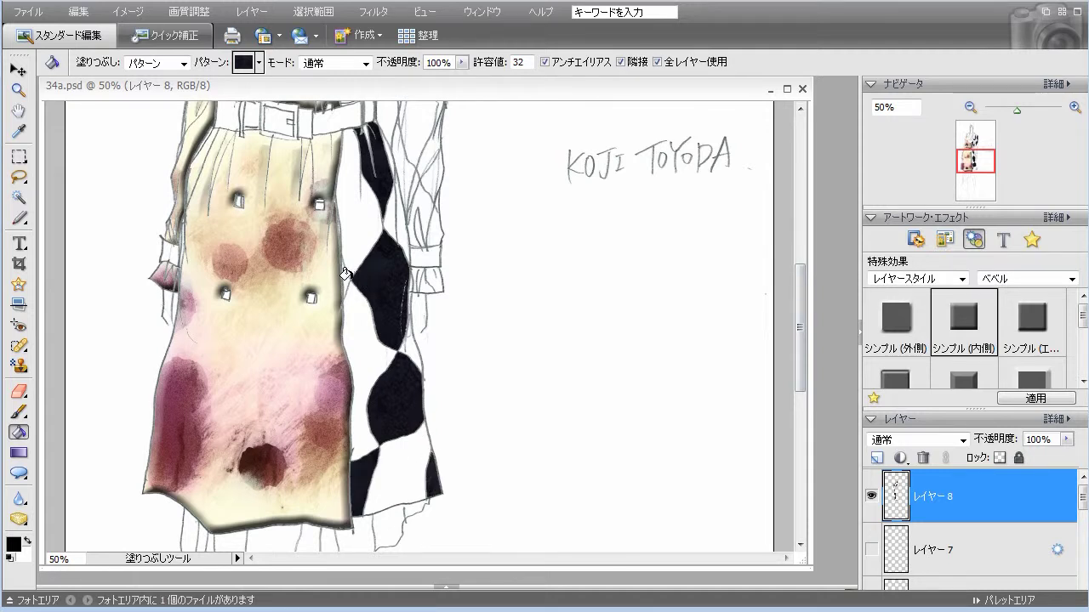
Step: Fill alternate diamonds of the lower sleeve and the cuff frill on the blank half with the navy pattern
{"action": "left_click_drag", "start_coordinate": [803, 377], "coordinate": [802, 300]}
{"action": "left_click", "coordinate": [422, 376]}
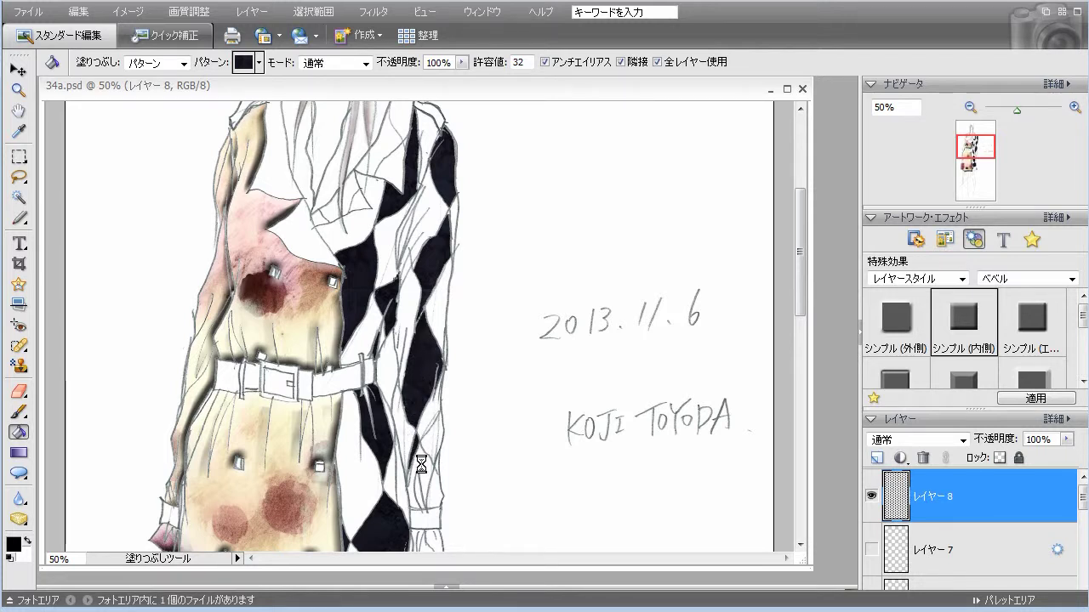
{"action": "left_click", "coordinate": [416, 490]}
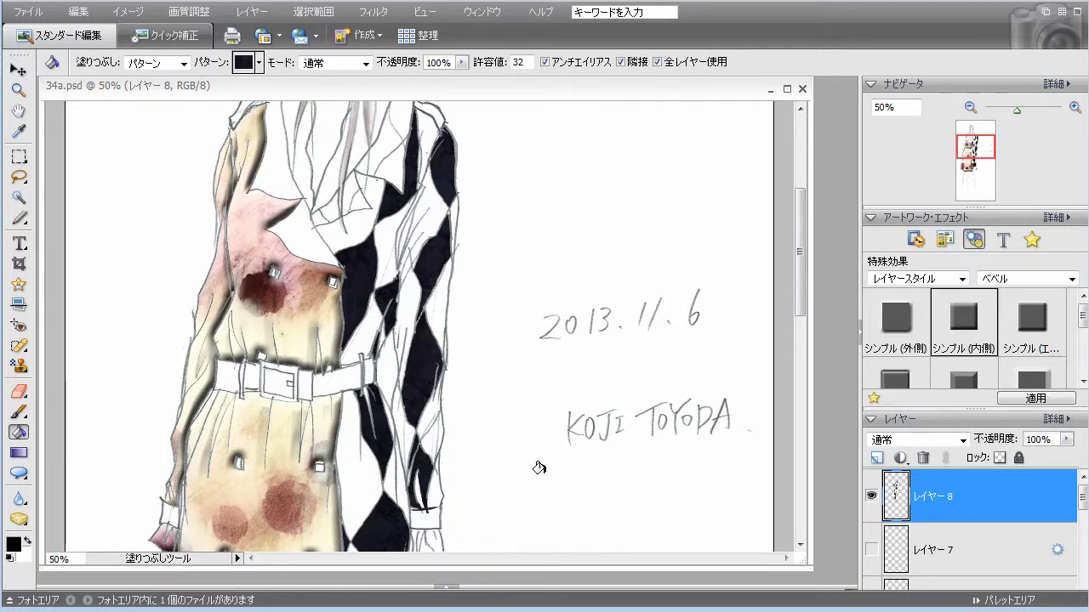
{"action": "scroll", "coordinate": [800, 328], "scroll_direction": "down", "scroll_amount": 5}
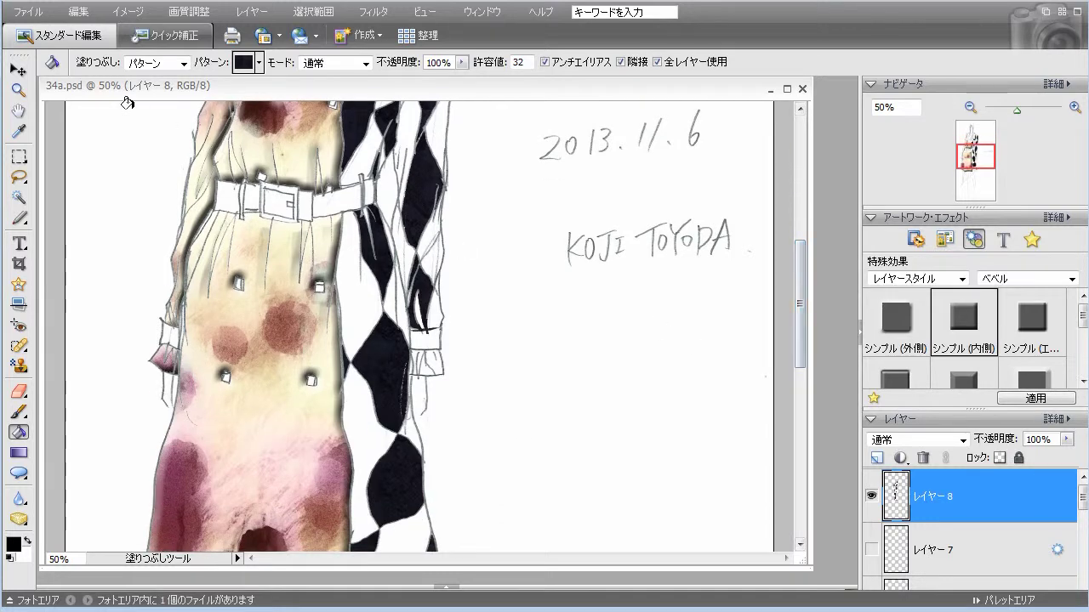
{"action": "left_click", "coordinate": [79, 12]}
{"action": "left_click", "coordinate": [446, 238]}
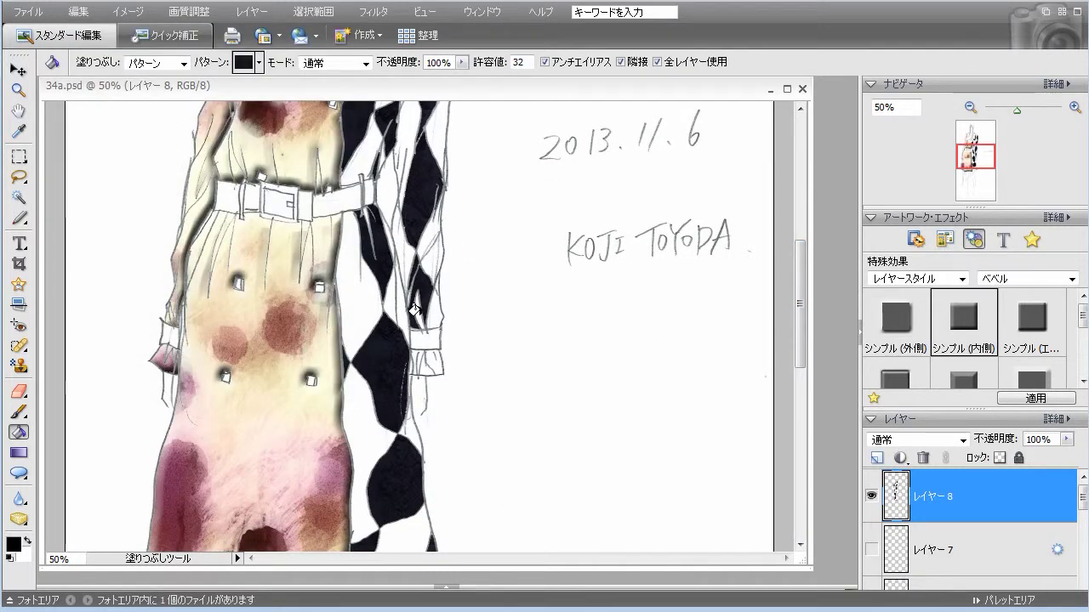
{"action": "left_click", "coordinate": [428, 351]}
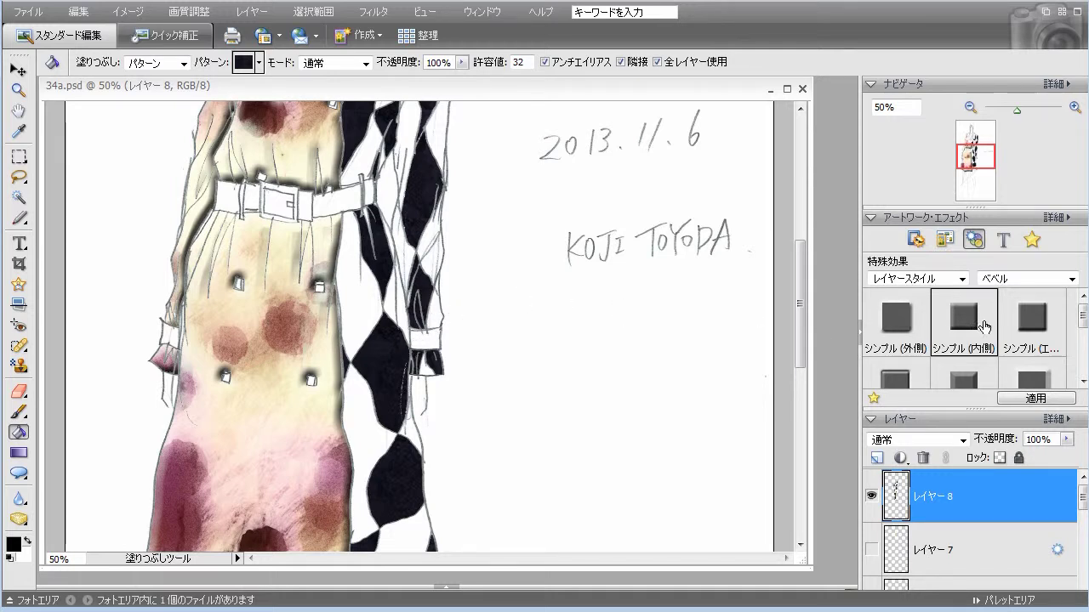
Step: Apply the シンプル (内側) bevel style to レイヤー 8 and fill alternate lapel diamonds with the navy pattern
{"action": "double_click", "coordinate": [970, 330]}
{"action": "left_click_drag", "start_coordinate": [800, 342], "coordinate": [811, 260]}
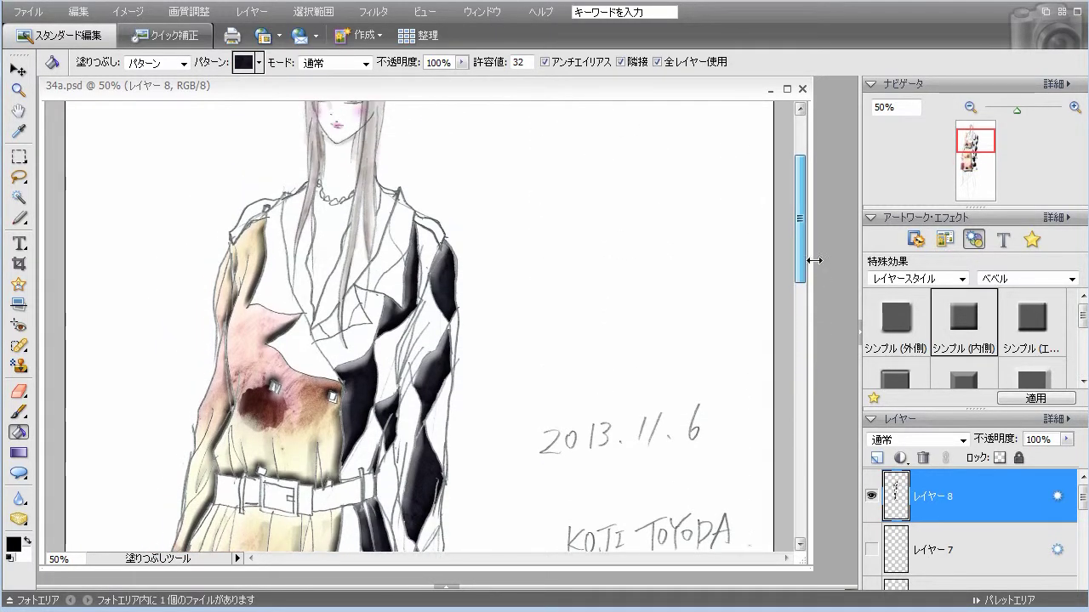
{"action": "left_click", "coordinate": [378, 249]}
{"action": "left_click", "coordinate": [358, 294]}
{"action": "left_click", "coordinate": [79, 11]}
{"action": "left_click", "coordinate": [93, 27]}
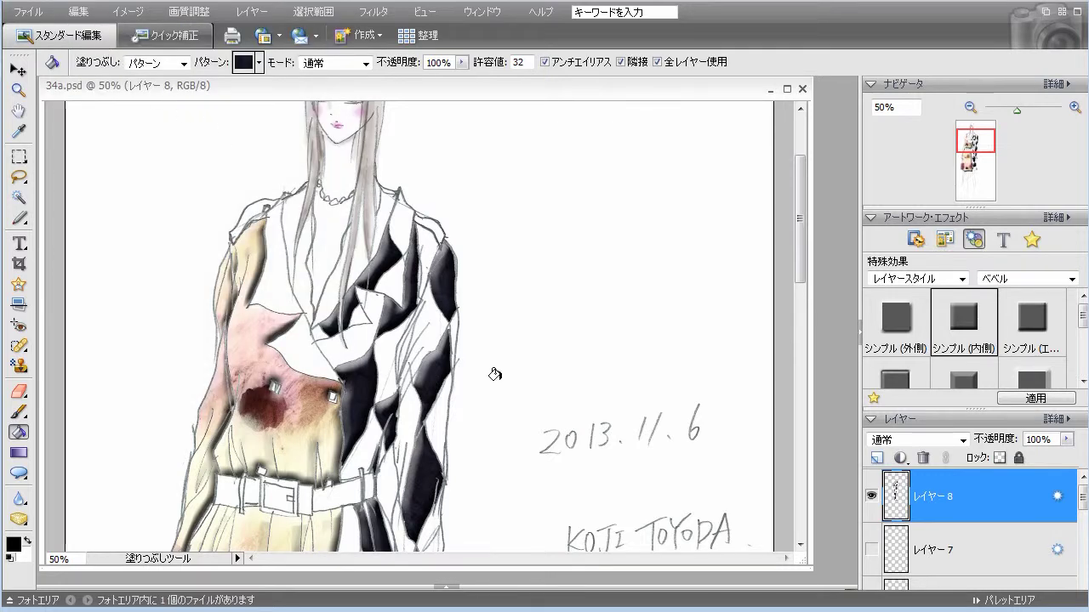
{"action": "left_click", "coordinate": [399, 252]}
{"action": "key", "text": "ctrl+z"}
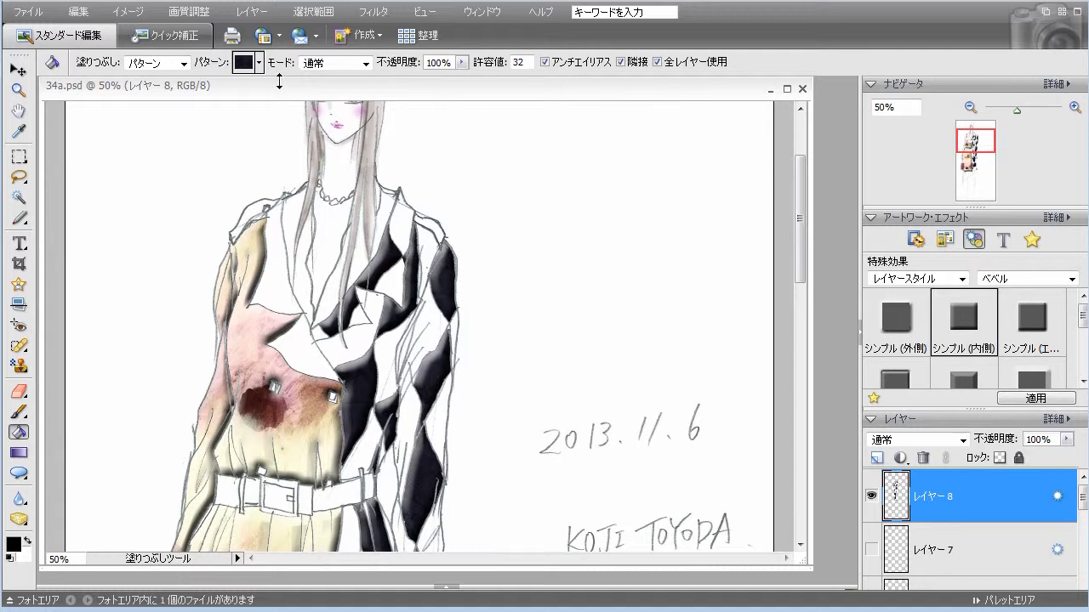
Step: Try a black pattern with a white motif in the blank lapel diamonds on レイヤー 8
{"action": "left_click", "coordinate": [259, 63]}
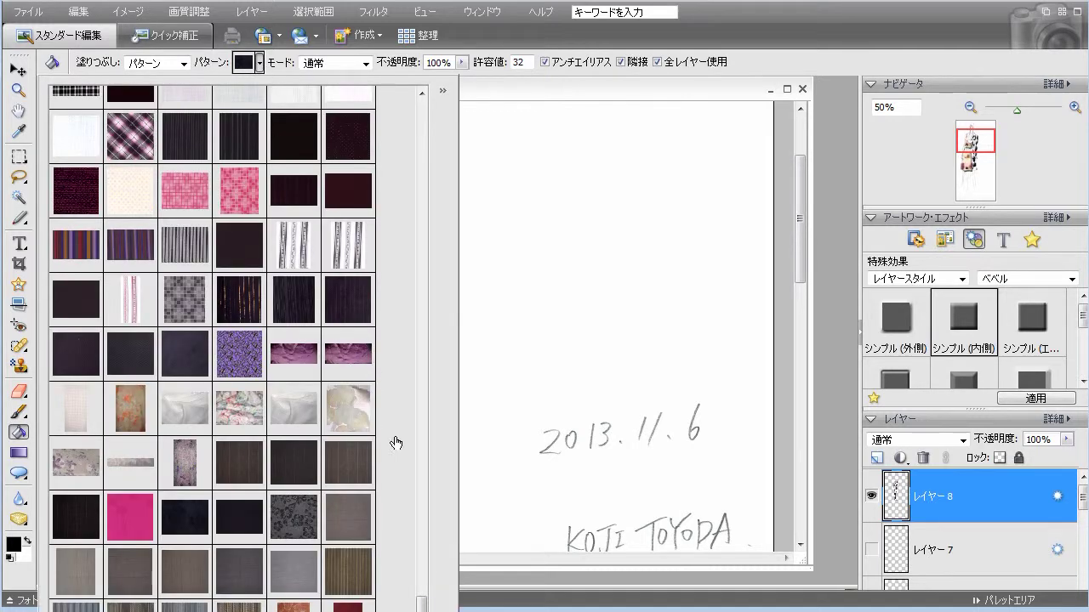
{"action": "left_click_drag", "start_coordinate": [421, 606], "coordinate": [414, 493]}
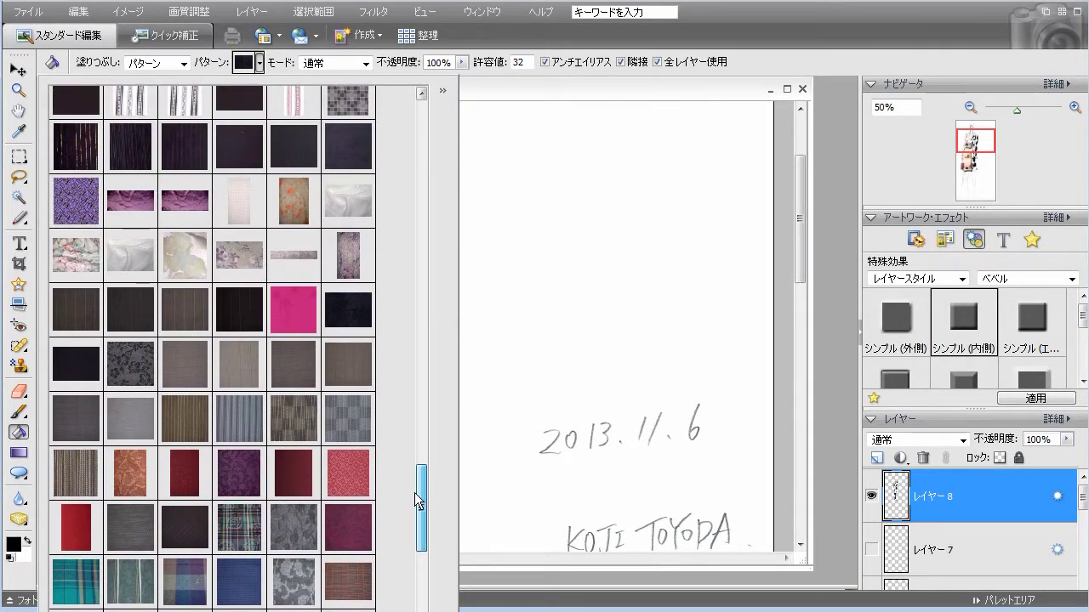
{"action": "left_click_drag", "start_coordinate": [414, 493], "coordinate": [403, 308]}
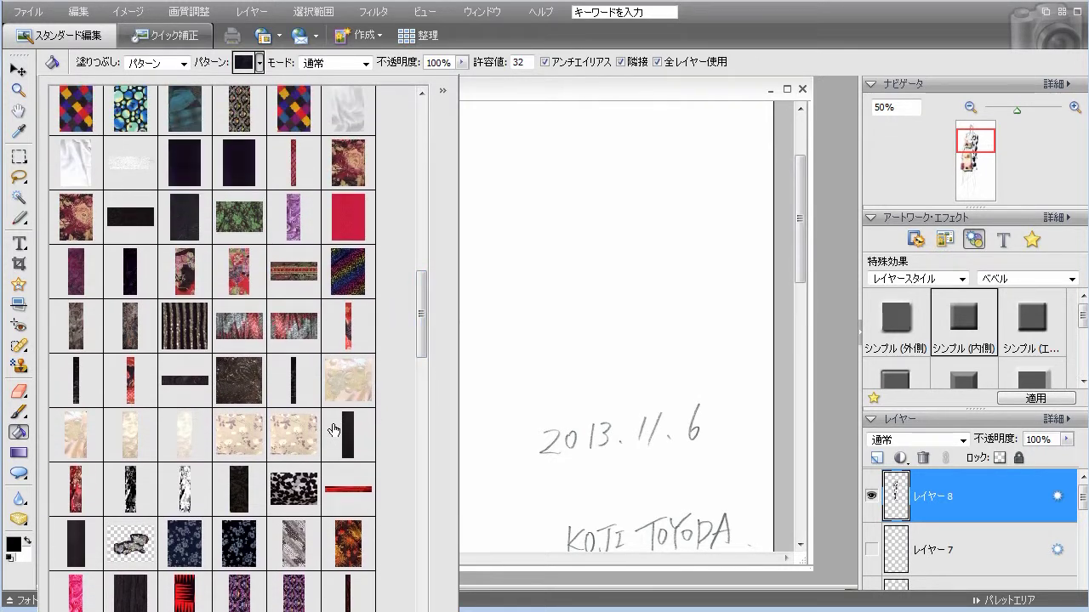
{"action": "left_click", "coordinate": [141, 486]}
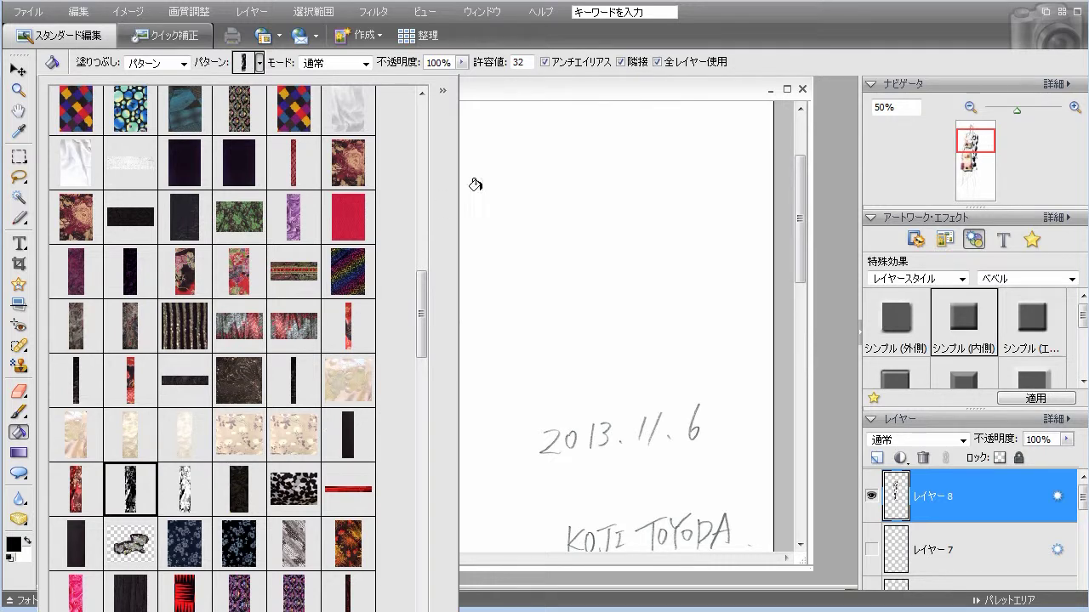
{"action": "left_click", "coordinate": [555, 84]}
{"action": "left_click", "coordinate": [381, 334]}
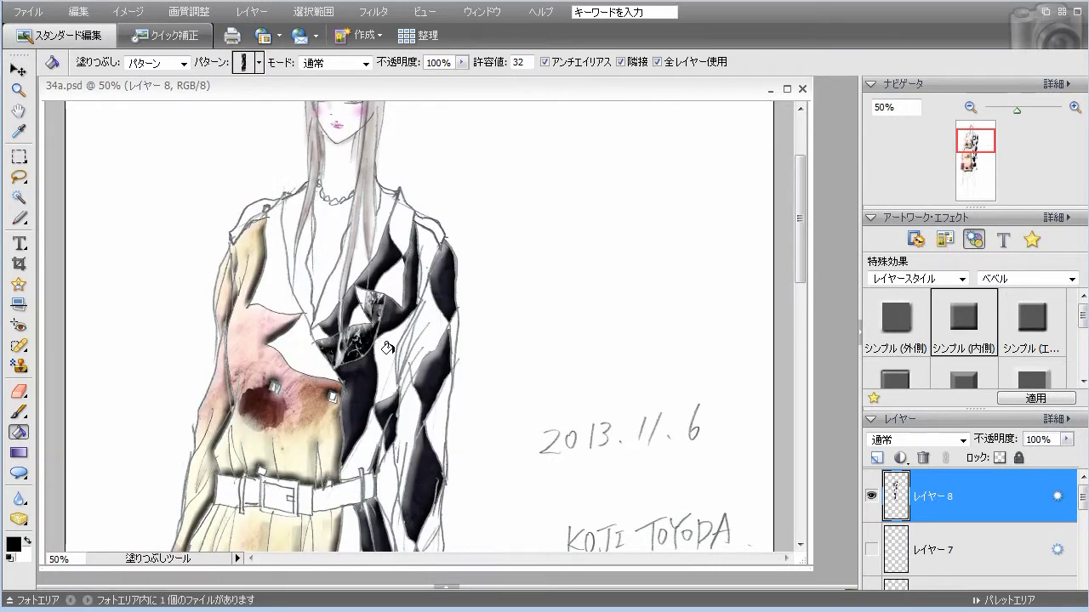
Step: Undo the black-and-white trial fills and add a new layer above レイヤー 8
{"action": "left_click", "coordinate": [78, 11]}
{"action": "left_click", "coordinate": [127, 31]}
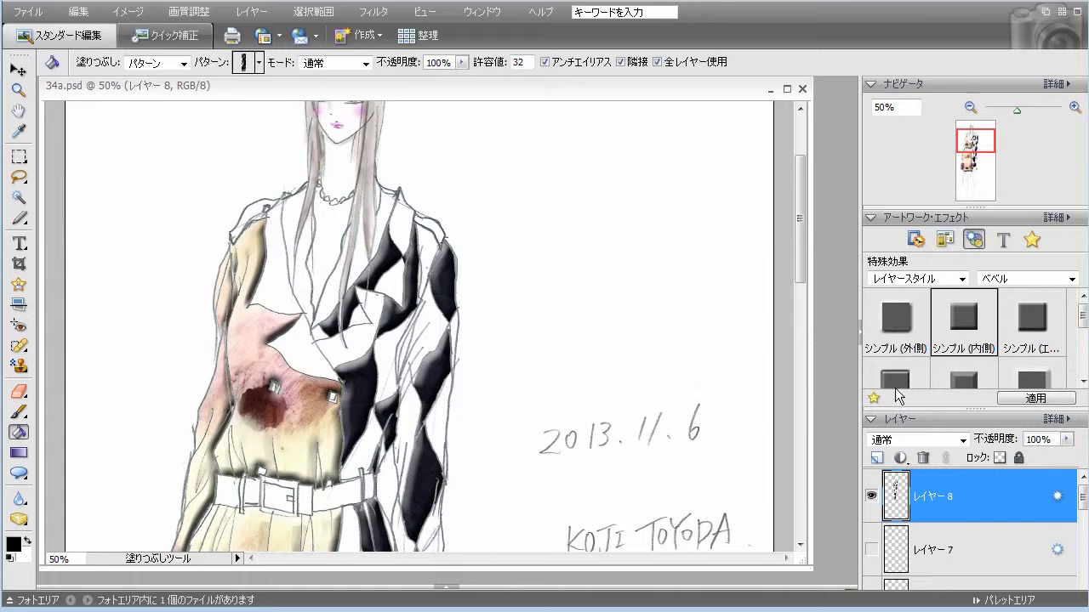
{"action": "left_click", "coordinate": [876, 460]}
Step: Try the black-and-white pattern in the blank lapel, bodice and upper sleeve diamonds on レイヤー 9
{"action": "left_click", "coordinate": [381, 354]}
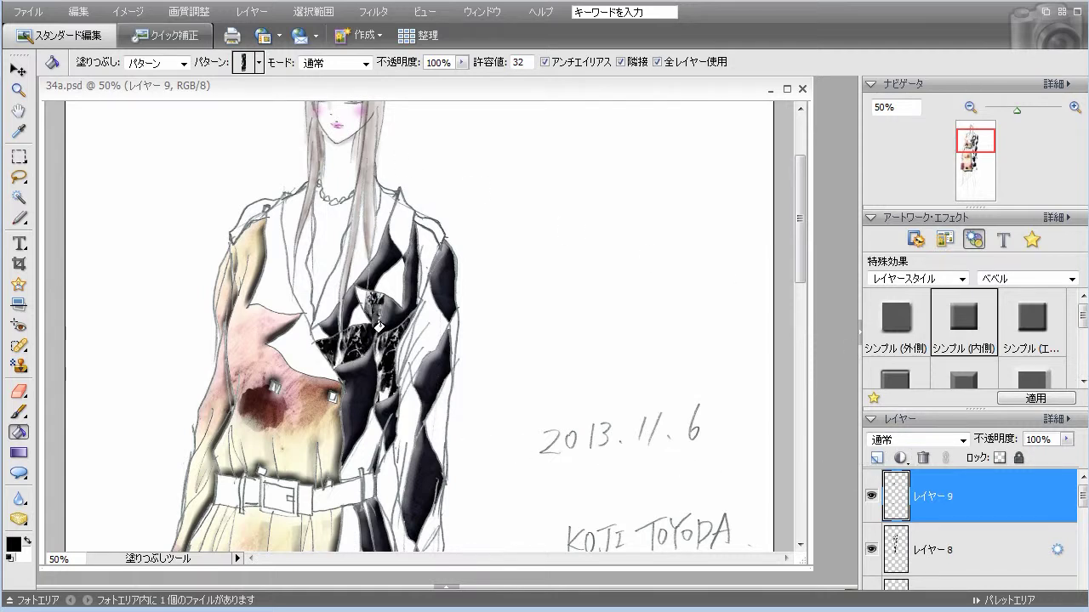
{"action": "left_click", "coordinate": [421, 251]}
{"action": "left_click", "coordinate": [423, 316]}
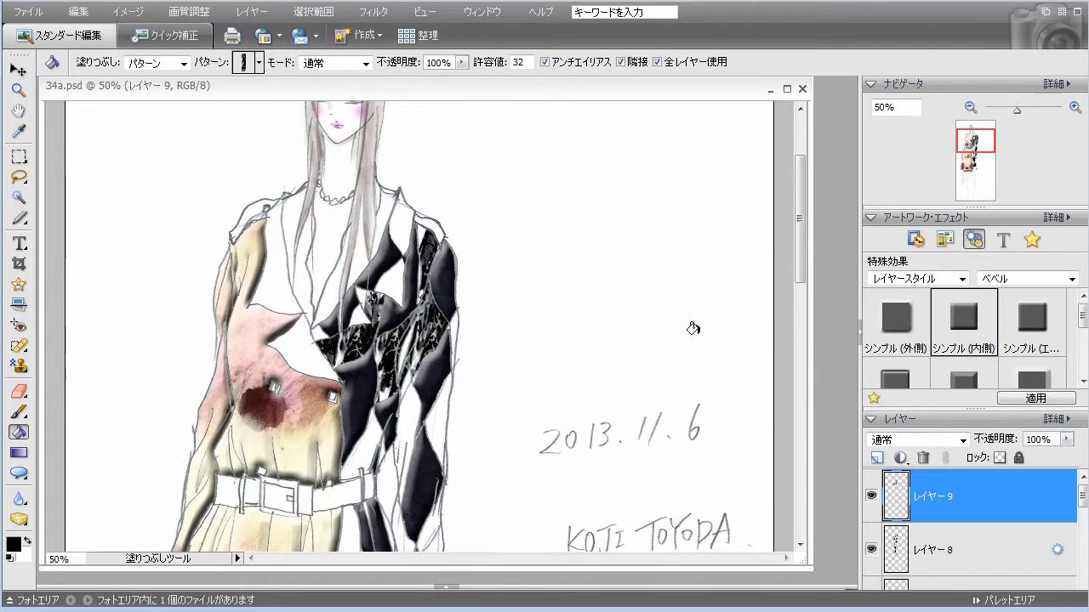
{"action": "mouse_move", "coordinate": [796, 259]}
{"action": "left_mouse_down"}
{"action": "mouse_move", "coordinate": [798, 347]}
{"action": "mouse_move", "coordinate": [814, 234]}
{"action": "mouse_move", "coordinate": [806, 335]}
{"action": "mouse_move", "coordinate": [812, 285]}
{"action": "mouse_move", "coordinate": [808, 317]}
{"action": "mouse_move", "coordinate": [800, 285]}
{"action": "left_mouse_up"}
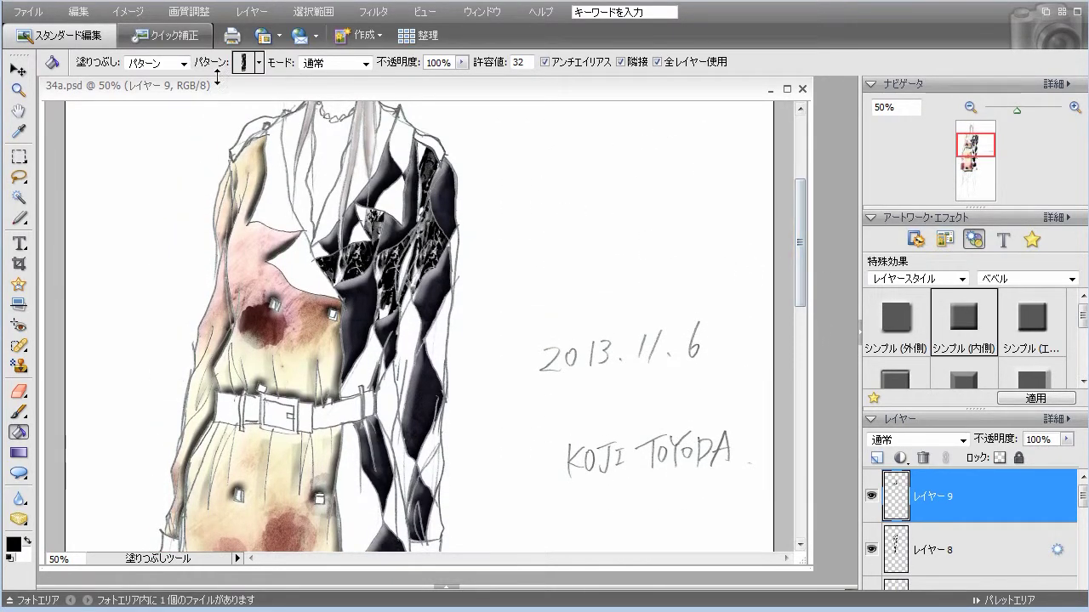
Step: Undo all the black-and-white pattern fills on レイヤー 9
{"action": "left_click", "coordinate": [89, 13]}
{"action": "left_click", "coordinate": [88, 13]}
{"action": "left_click", "coordinate": [89, 14]}
{"action": "left_click", "coordinate": [88, 13]}
{"action": "left_click", "coordinate": [88, 13]}
{"action": "left_click", "coordinate": [91, 30]}
{"action": "left_click", "coordinate": [89, 14]}
{"action": "left_click", "coordinate": [91, 31]}
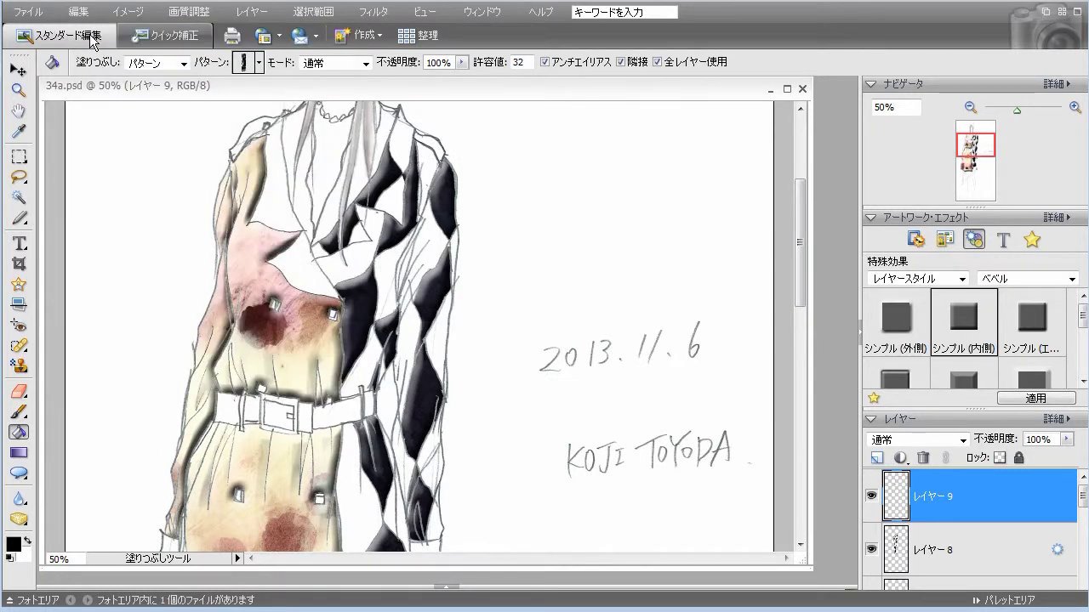
Step: Try the beige pattern with dark spots in the blank bodice and lapel diamonds, and undo those fills
{"action": "left_click", "coordinate": [245, 62]}
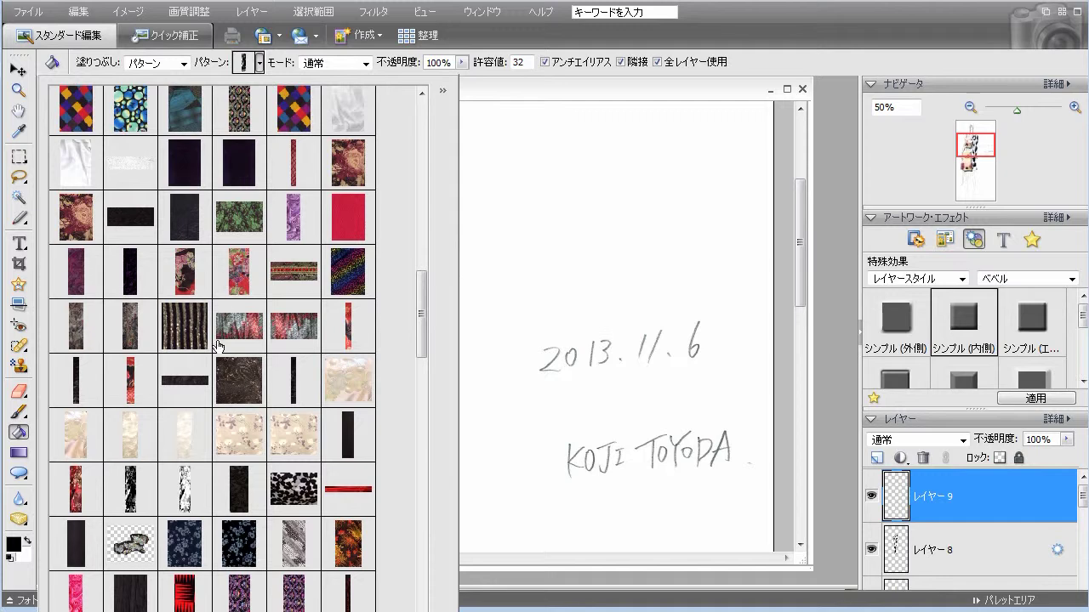
{"action": "left_click", "coordinate": [194, 493]}
{"action": "left_click_drag", "start_coordinate": [424, 334], "coordinate": [425, 167]}
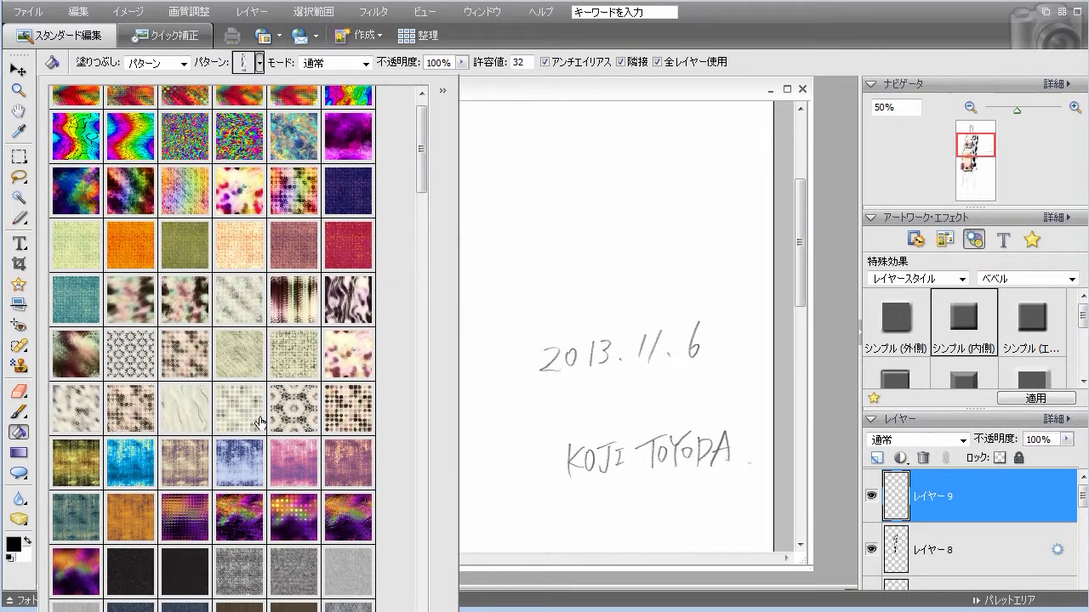
{"action": "left_click", "coordinate": [317, 413]}
{"action": "left_click", "coordinate": [513, 119]}
{"action": "left_click", "coordinate": [380, 269]}
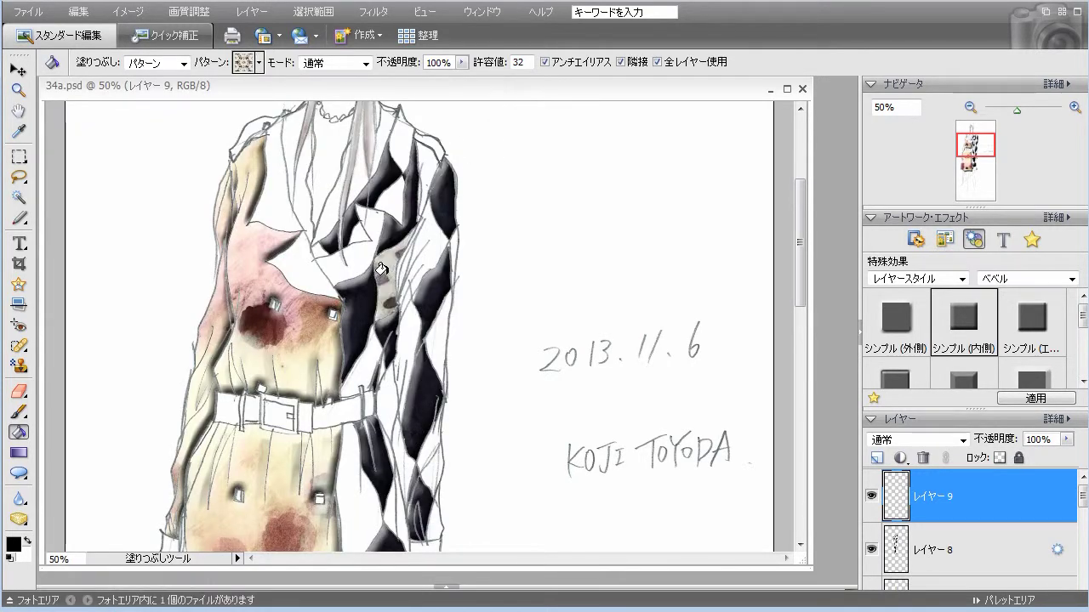
{"action": "left_click", "coordinate": [353, 268]}
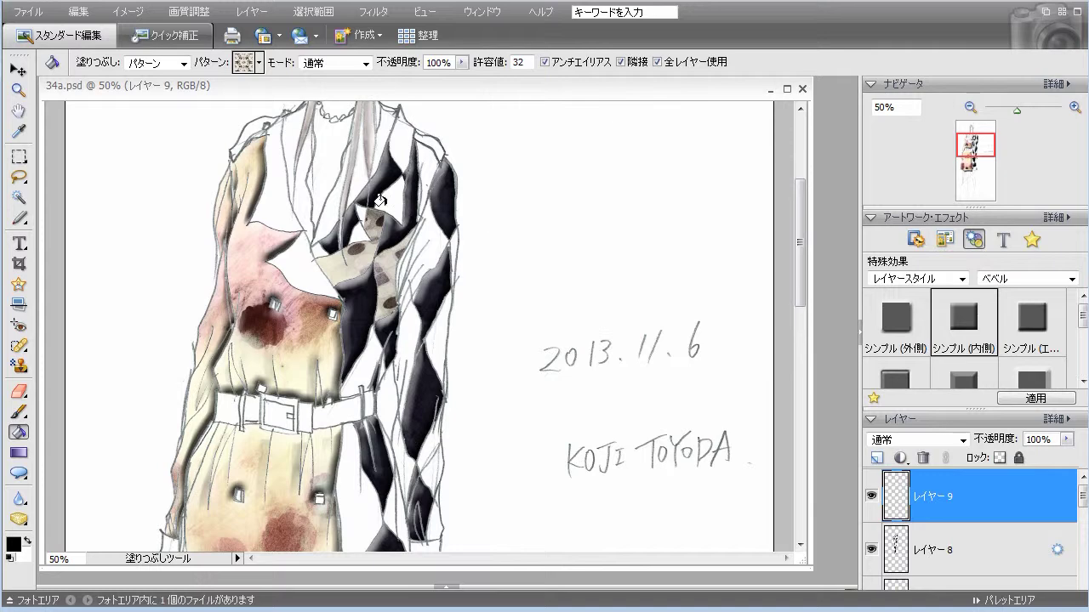
{"action": "left_click", "coordinate": [78, 11]}
{"action": "left_click", "coordinate": [89, 25]}
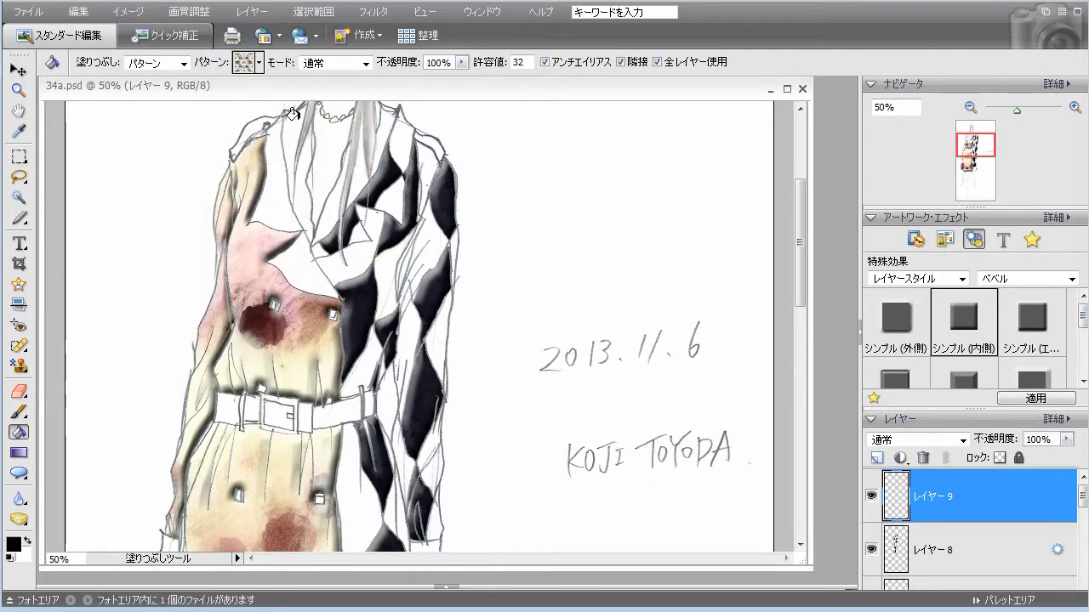
Step: Try the black-and-gold lace-like pattern in the blank lapel and bodice diamonds, and undo those fills
{"action": "left_click", "coordinate": [258, 63]}
{"action": "mouse_move", "coordinate": [421, 187]}
{"action": "left_mouse_down"}
{"action": "mouse_move", "coordinate": [421, 198]}
{"action": "mouse_move", "coordinate": [424, 169]}
{"action": "left_mouse_up"}
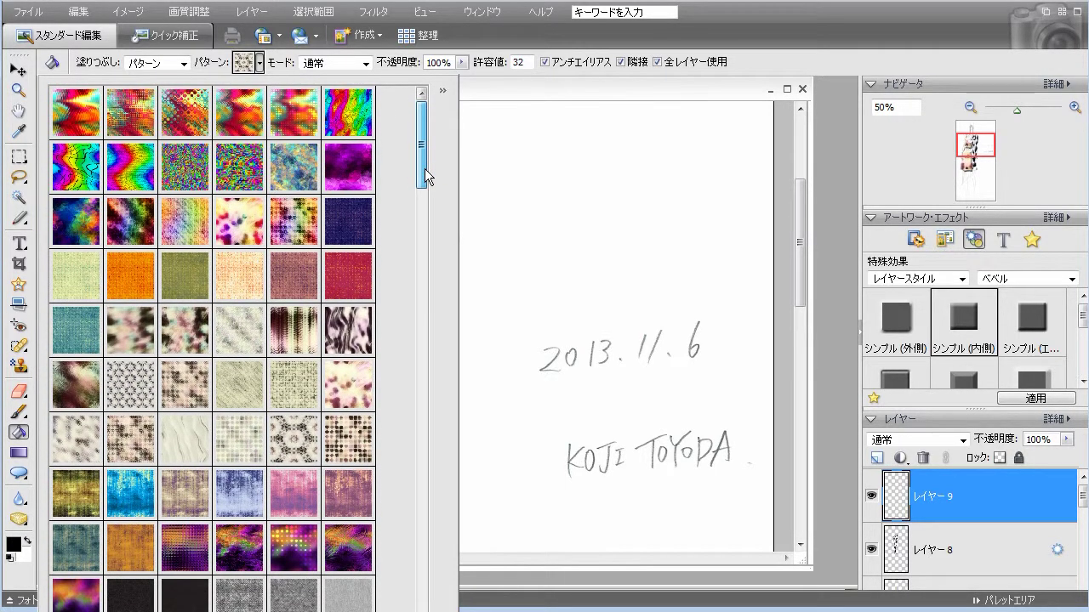
{"action": "left_click_drag", "start_coordinate": [425, 179], "coordinate": [426, 305]}
{"action": "left_click", "coordinate": [303, 292]}
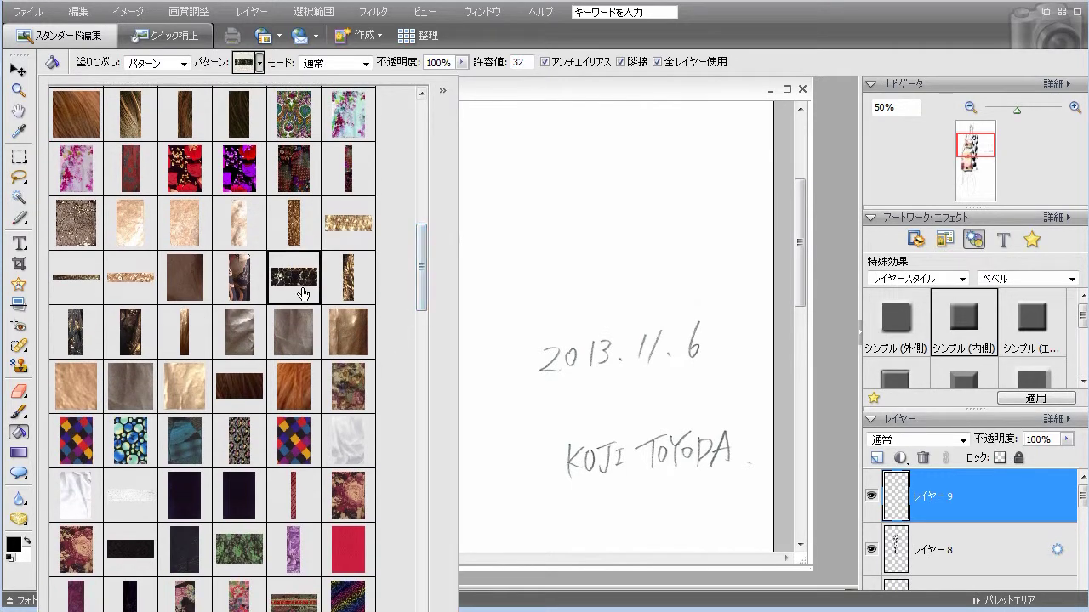
{"action": "left_click", "coordinate": [494, 99]}
{"action": "left_click", "coordinate": [365, 251]}
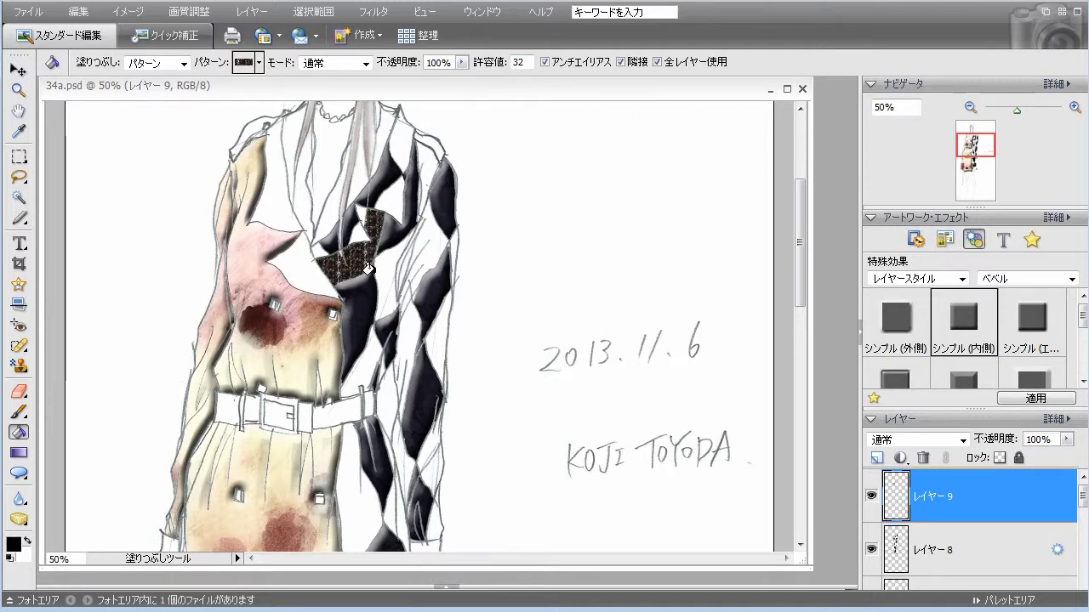
{"action": "left_click", "coordinate": [383, 278]}
{"action": "left_click", "coordinate": [78, 11]}
{"action": "left_click", "coordinate": [93, 32]}
{"action": "left_click", "coordinate": [78, 11]}
{"action": "left_click", "coordinate": [93, 31]}
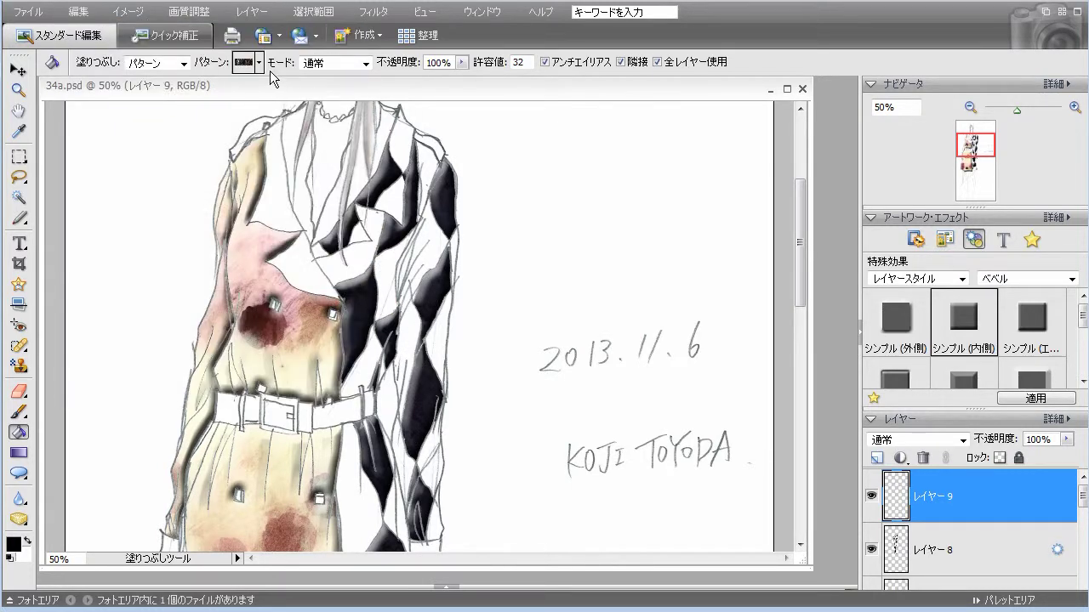
Step: Choose the white pattern with the black line motif as the fill
{"action": "left_click", "coordinate": [258, 63]}
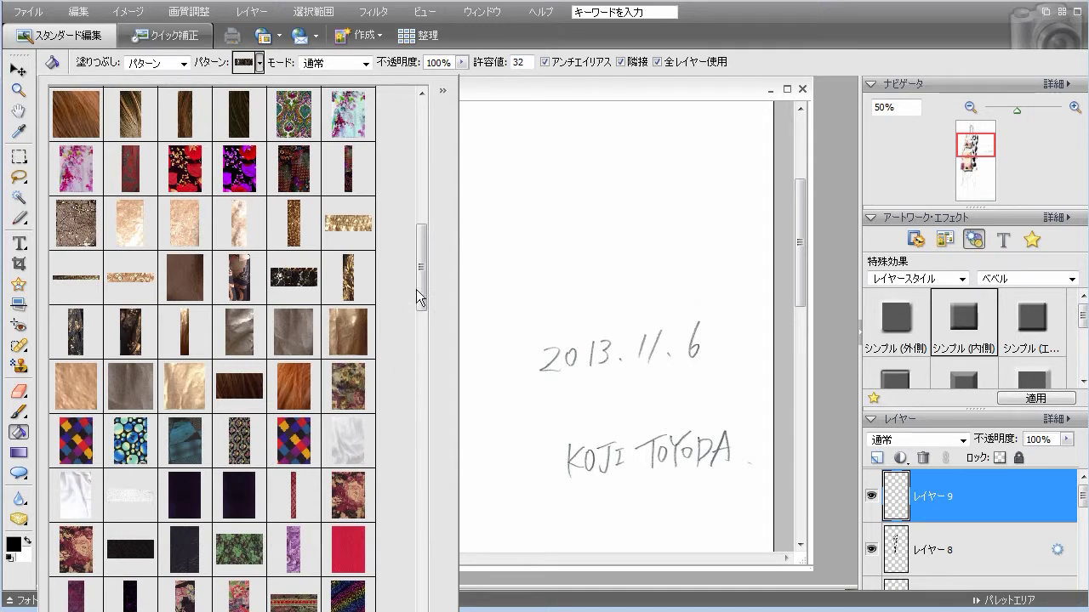
{"action": "left_click_drag", "start_coordinate": [421, 279], "coordinate": [425, 334]}
{"action": "left_click", "coordinate": [186, 417]}
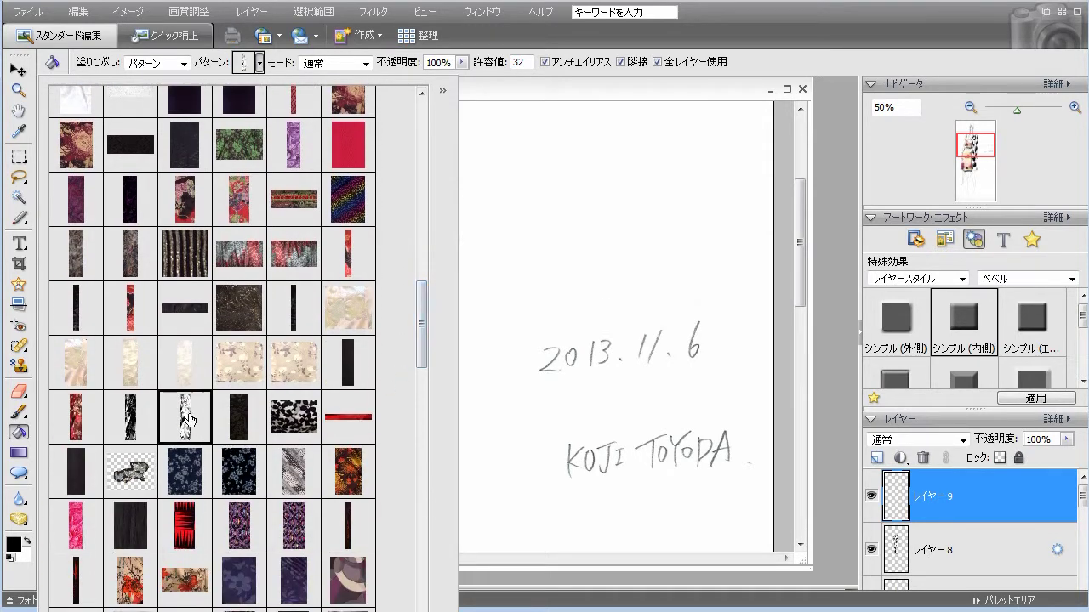
Step: Fill the blank lapel, bodice and upper-sleeve diamonds with the white pattern with the black line motif
{"action": "left_click", "coordinate": [507, 102]}
{"action": "left_click", "coordinate": [352, 265]}
{"action": "left_click", "coordinate": [383, 316]}
{"action": "left_click", "coordinate": [367, 367]}
{"action": "left_click", "coordinate": [420, 238]}
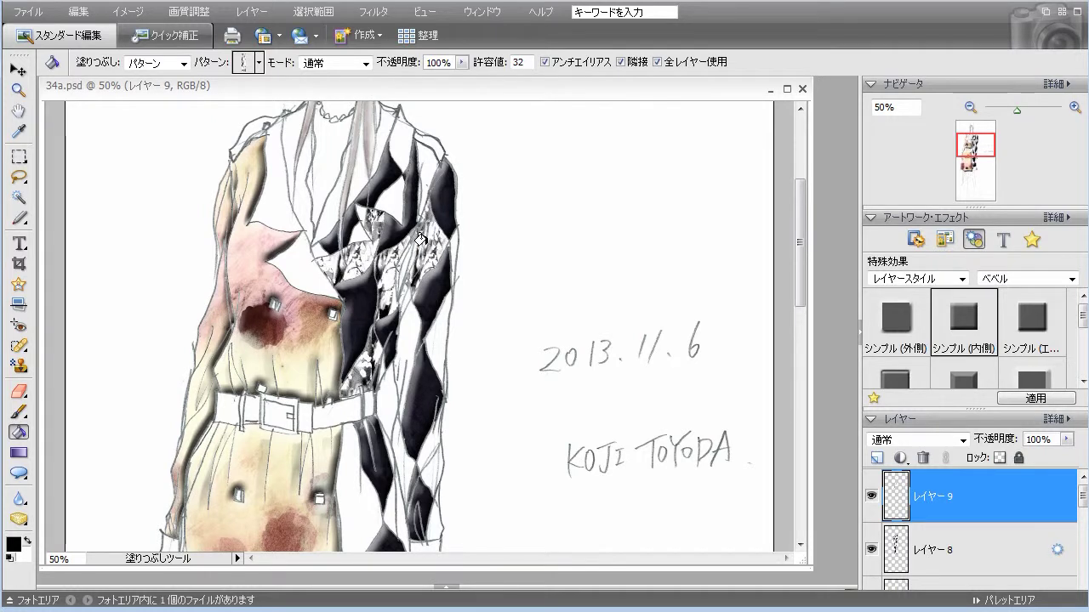
{"action": "left_click", "coordinate": [401, 259]}
{"action": "left_click", "coordinate": [417, 167]}
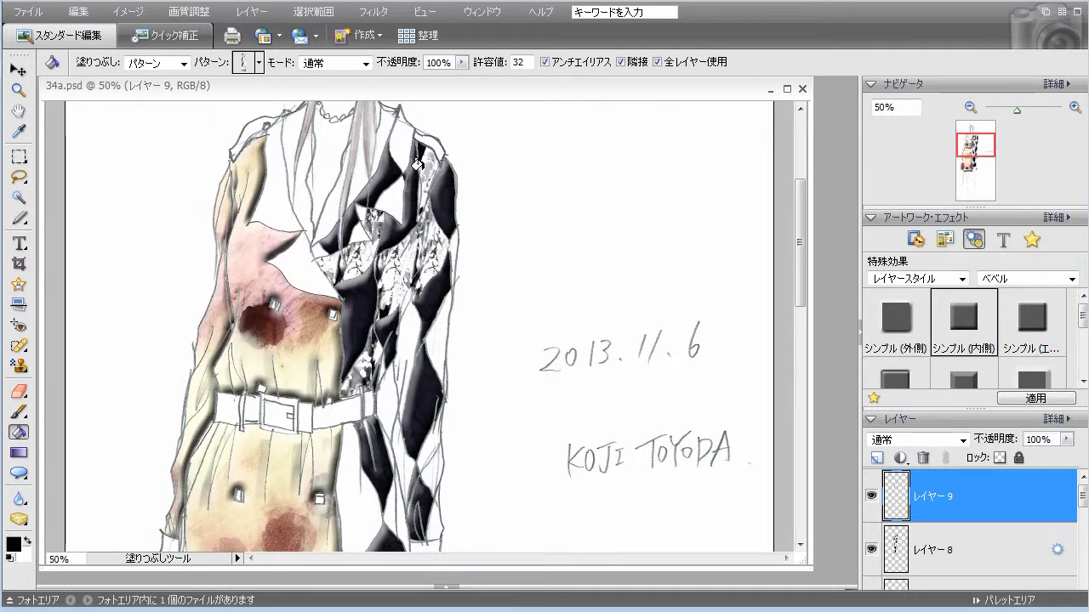
{"action": "left_click", "coordinate": [358, 217]}
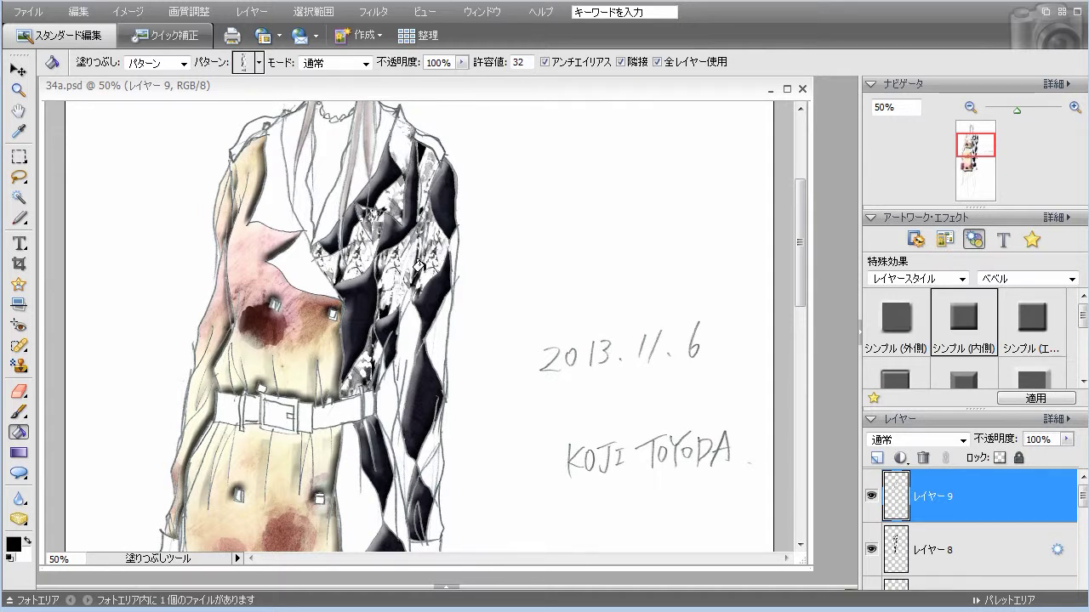
{"action": "left_click", "coordinate": [401, 340]}
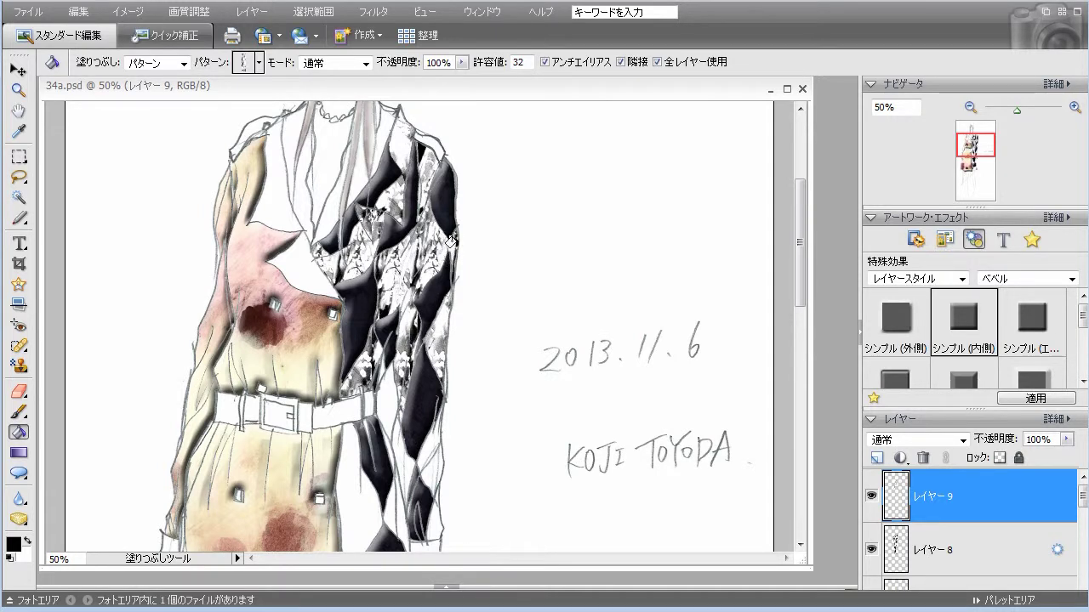
Step: Fill the remaining blank diamonds on the lower sleeve and the coat's skirt down to the hem with the same black-and-white pattern
{"action": "left_click_drag", "start_coordinate": [806, 288], "coordinate": [808, 322]}
{"action": "left_click", "coordinate": [401, 340]}
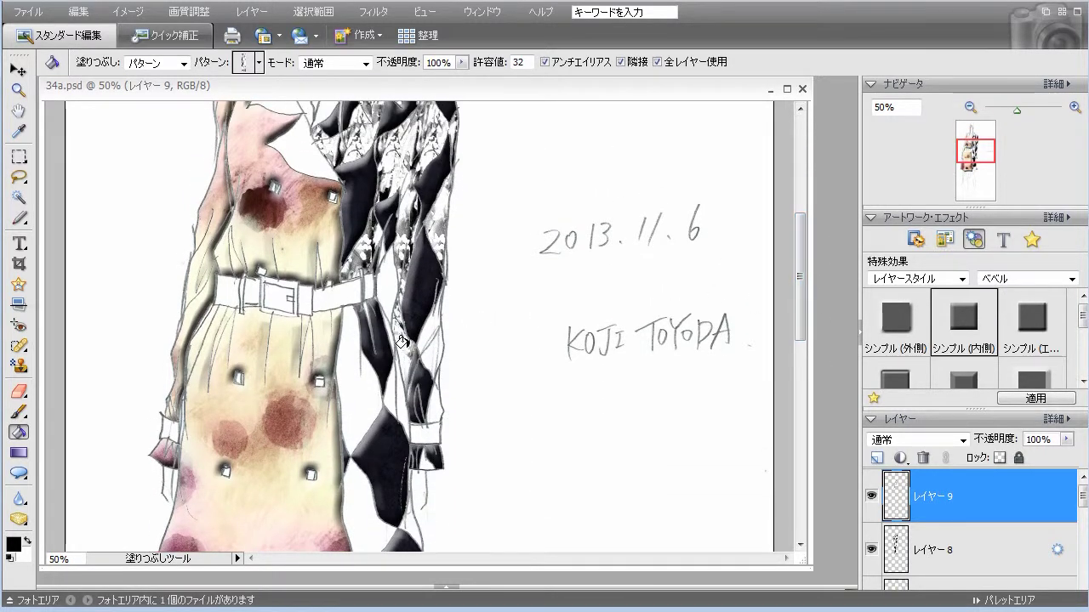
{"action": "left_click", "coordinate": [434, 345]}
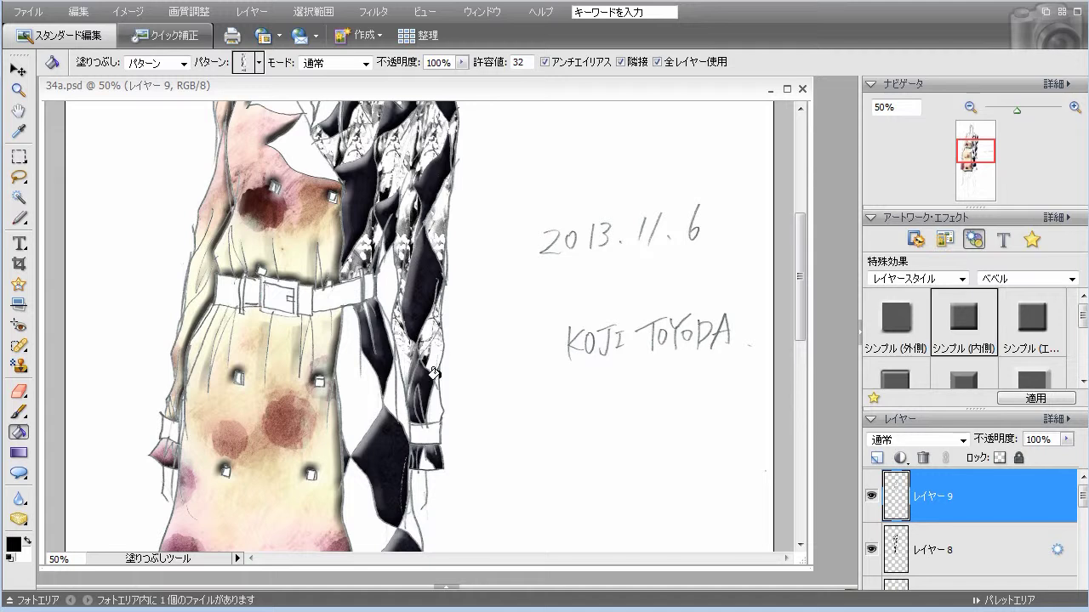
{"action": "left_click", "coordinate": [402, 398]}
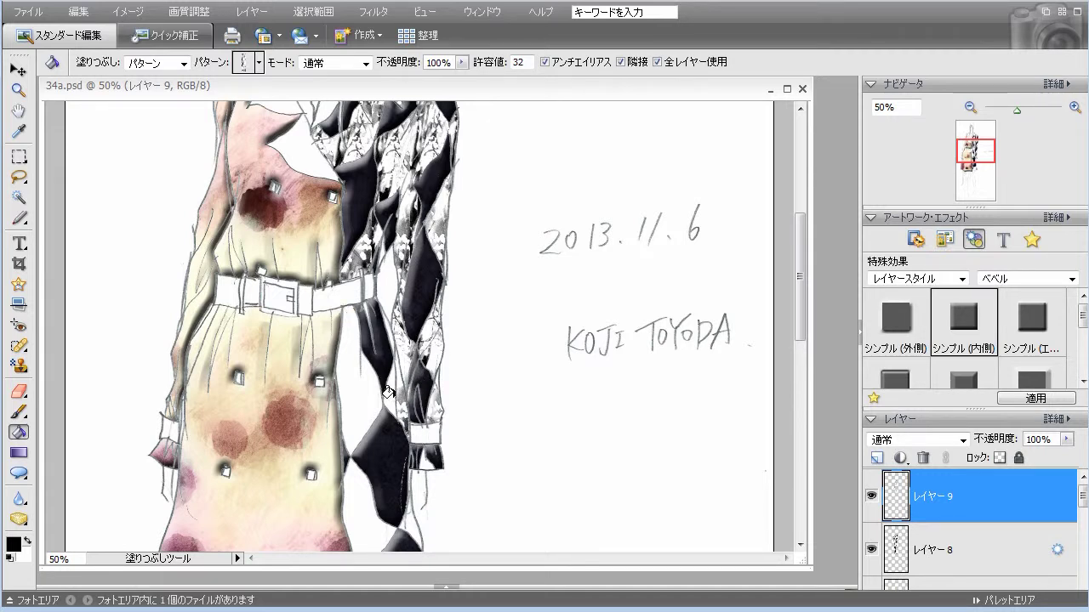
{"action": "left_click", "coordinate": [370, 415]}
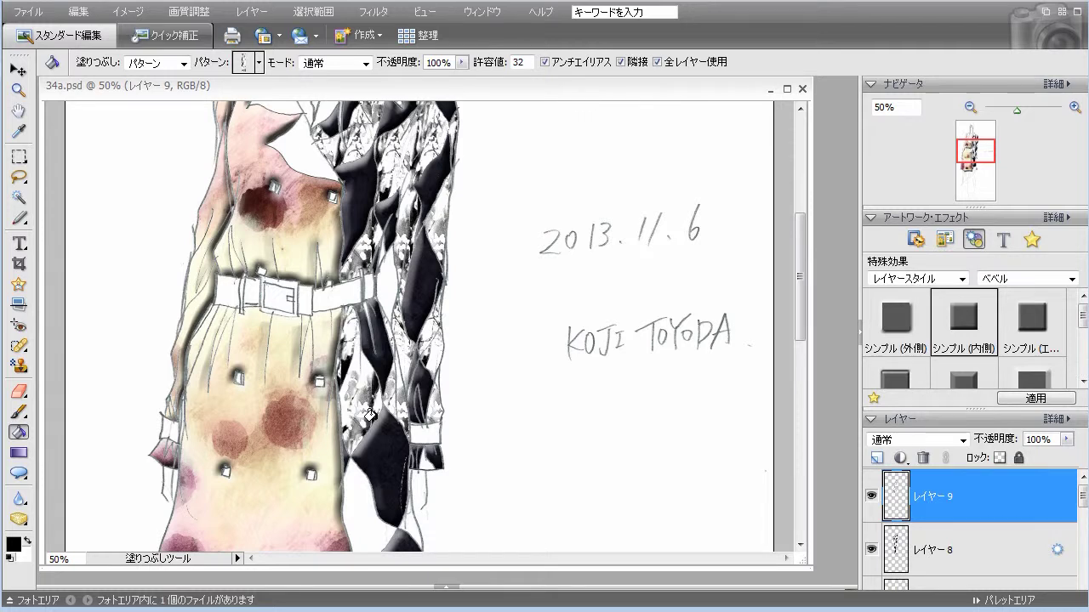
{"action": "left_click", "coordinate": [369, 509]}
{"action": "left_click", "coordinate": [408, 492]}
{"action": "left_click_drag", "start_coordinate": [800, 323], "coordinate": [796, 409]}
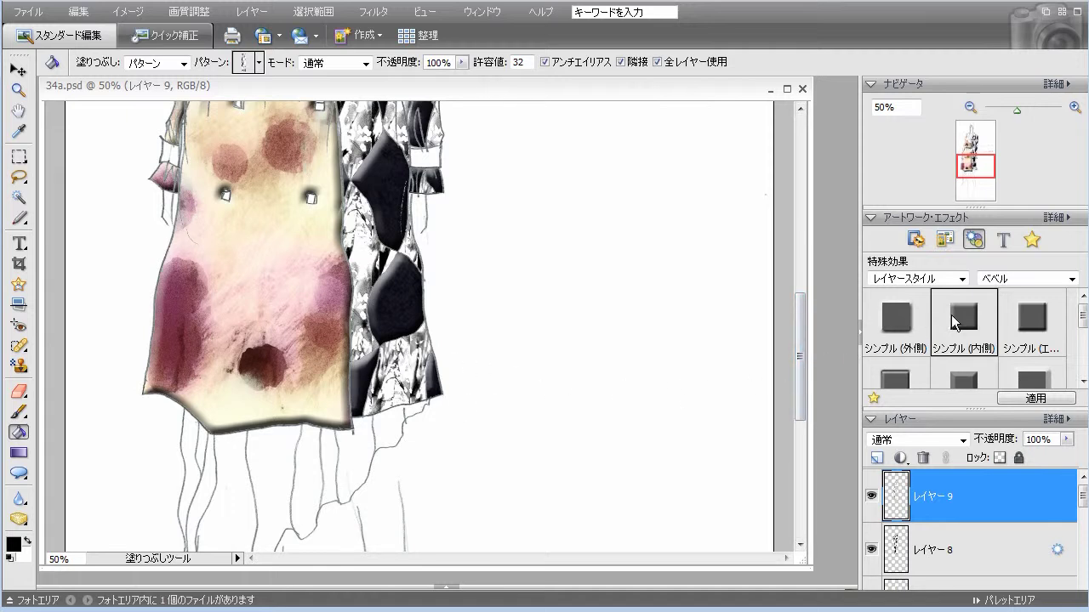
Step: Apply the シンプル (内側) bevel style to レイヤー 9 and add a new layer above it
{"action": "double_click", "coordinate": [953, 321]}
{"action": "mouse_move", "coordinate": [802, 409]}
{"action": "left_mouse_down"}
{"action": "mouse_move", "coordinate": [820, 256]}
{"action": "mouse_move", "coordinate": [825, 386]}
{"action": "mouse_move", "coordinate": [814, 248]}
{"action": "mouse_move", "coordinate": [806, 414]}
{"action": "mouse_move", "coordinate": [809, 287]}
{"action": "mouse_move", "coordinate": [816, 253]}
{"action": "mouse_move", "coordinate": [822, 402]}
{"action": "mouse_move", "coordinate": [828, 251]}
{"action": "left_mouse_up"}
{"action": "left_click", "coordinate": [876, 457]}
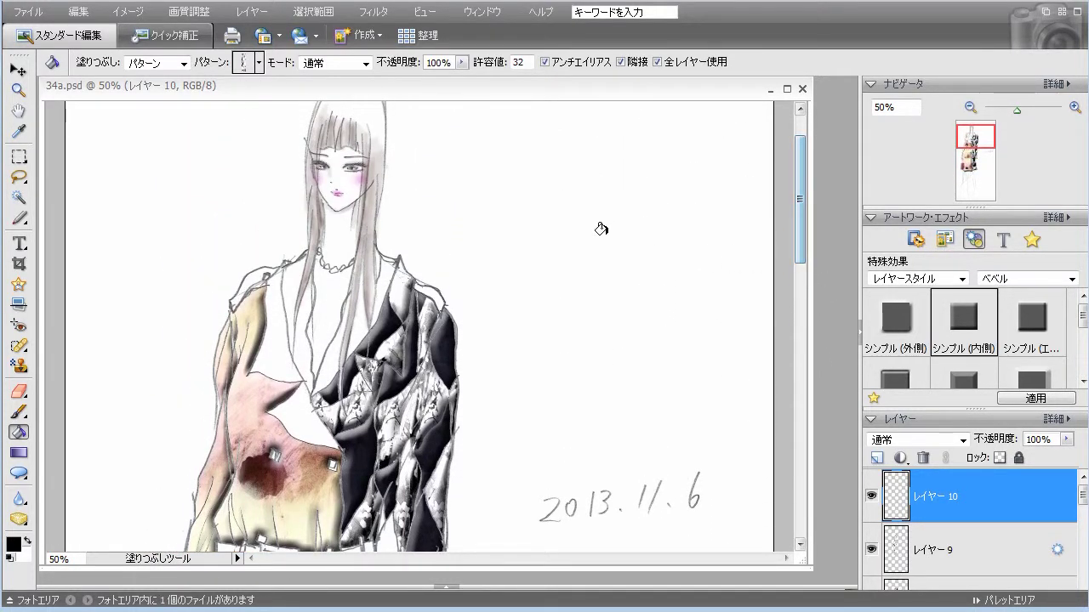
Step: Choose the plain dark navy fabric pattern and fill both lapel sections on the beige side of the coat
{"action": "left_click", "coordinate": [260, 63]}
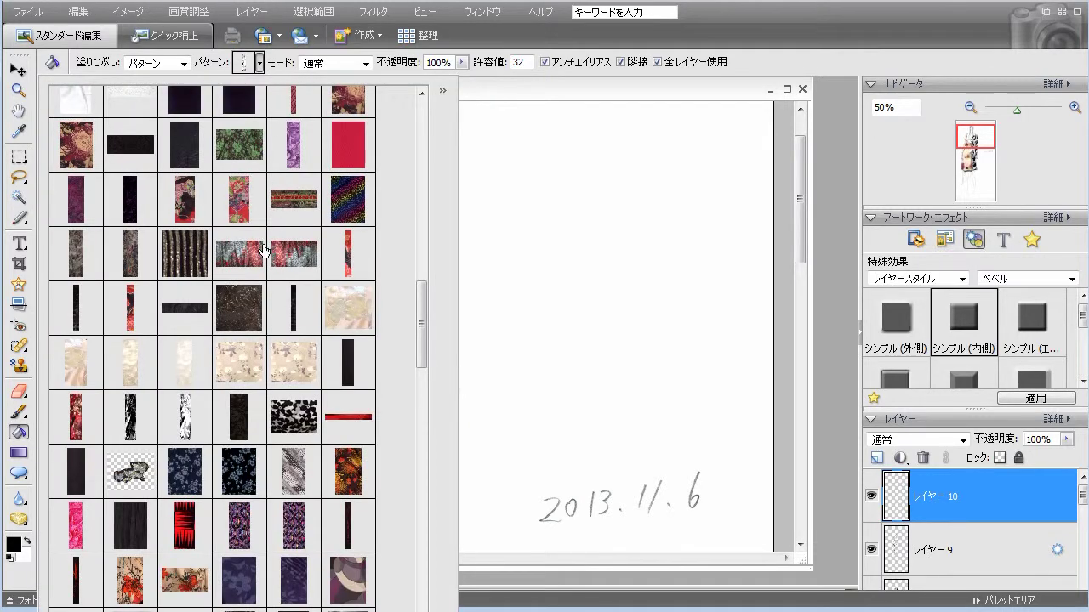
{"action": "left_click_drag", "start_coordinate": [417, 356], "coordinate": [418, 591]}
{"action": "scroll", "coordinate": [174, 383], "scroll_direction": "down", "scroll_amount": 15}
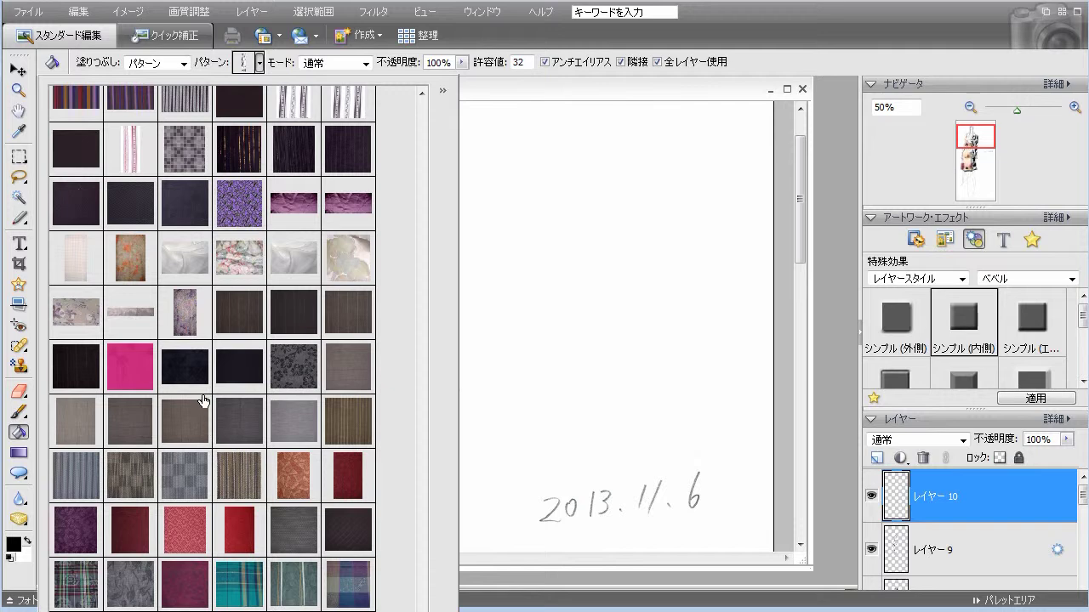
{"action": "left_click", "coordinate": [194, 389]}
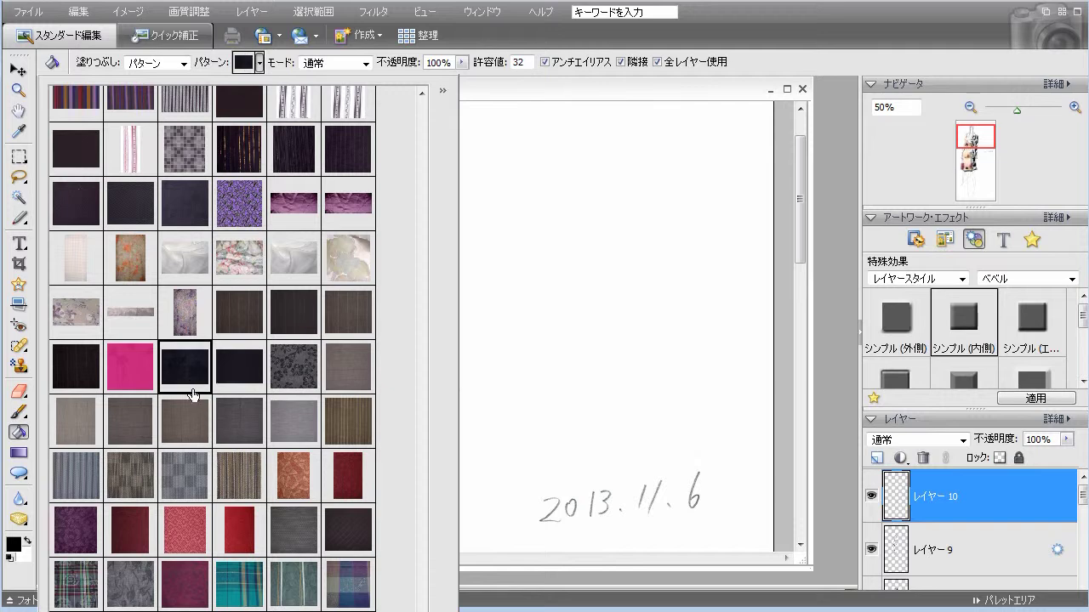
{"action": "left_click", "coordinate": [507, 91]}
{"action": "left_click", "coordinate": [279, 342]}
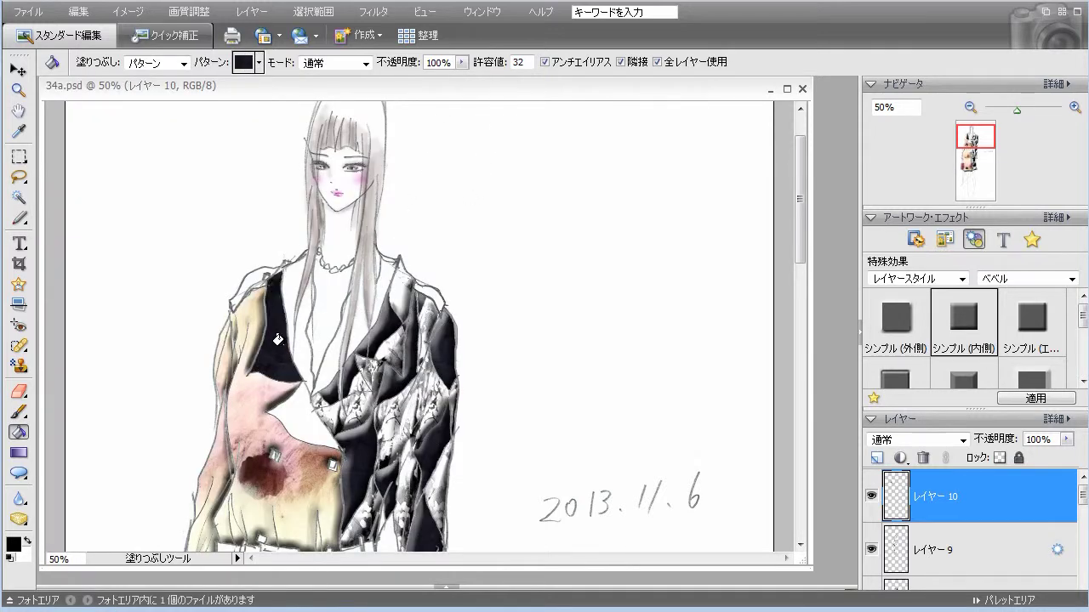
{"action": "left_click", "coordinate": [297, 414]}
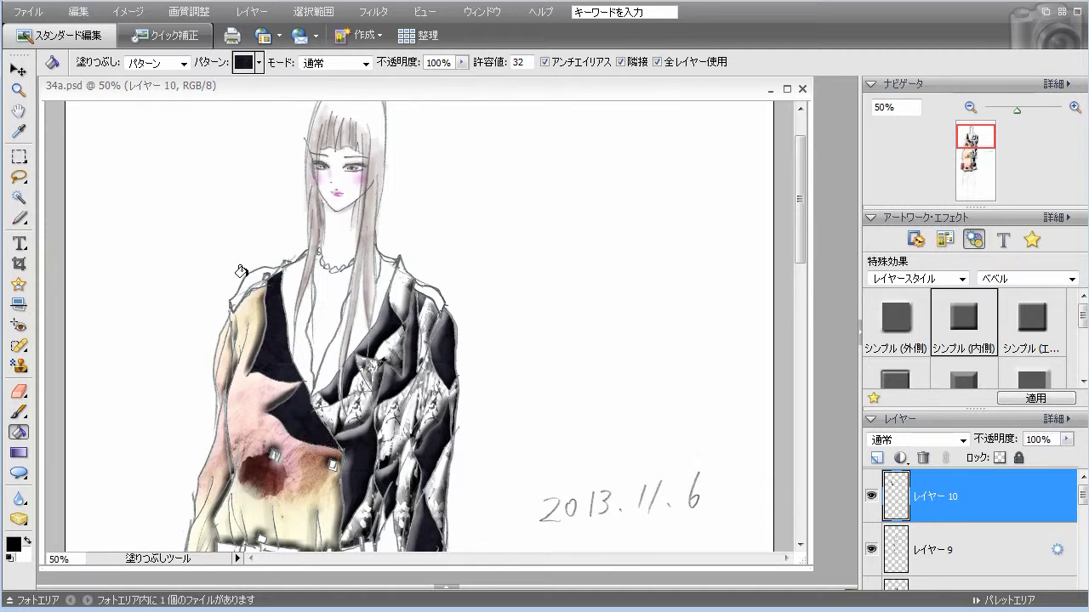
Step: Fill the belt sections with the dark navy pattern and apply the シンプル (内側) bevel style to レイヤー 10
{"action": "left_click_drag", "start_coordinate": [798, 247], "coordinate": [792, 336]}
{"action": "left_click", "coordinate": [274, 289]}
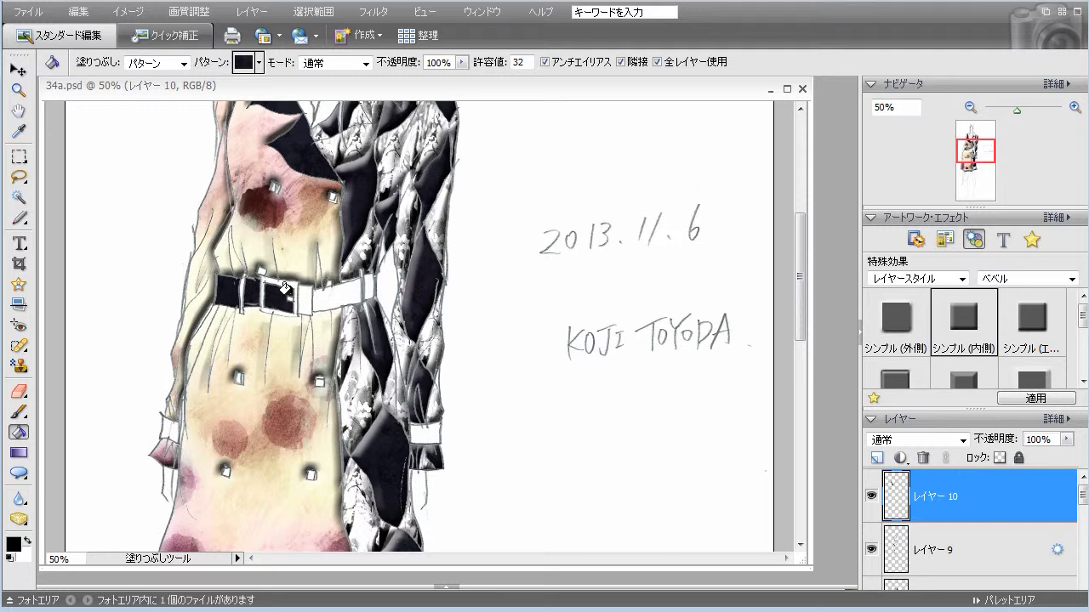
{"action": "left_click", "coordinate": [368, 281]}
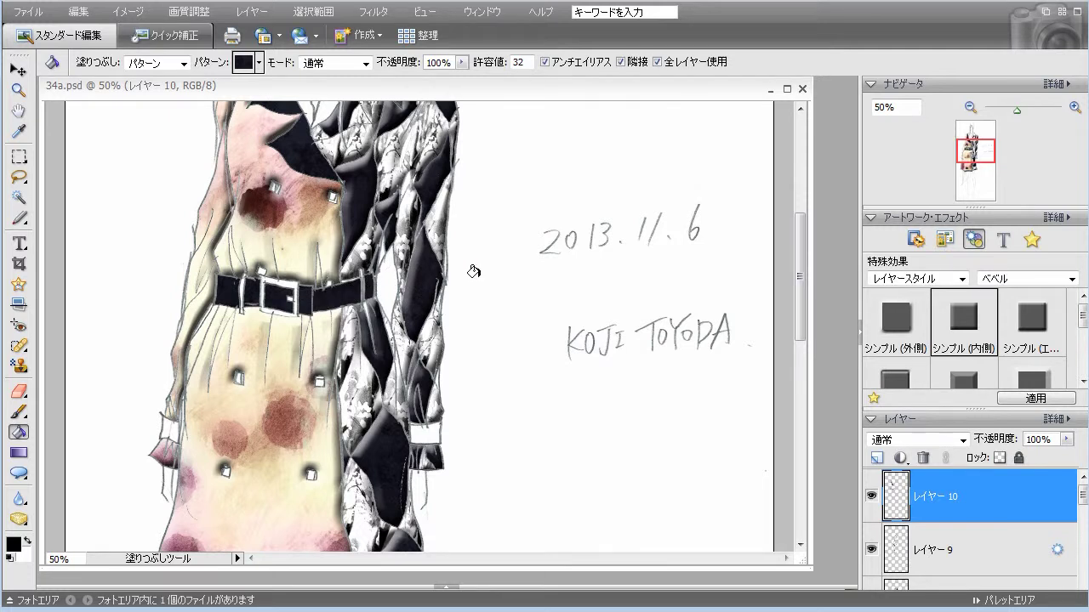
{"action": "left_click_drag", "start_coordinate": [796, 336], "coordinate": [818, 271]}
{"action": "double_click", "coordinate": [954, 324]}
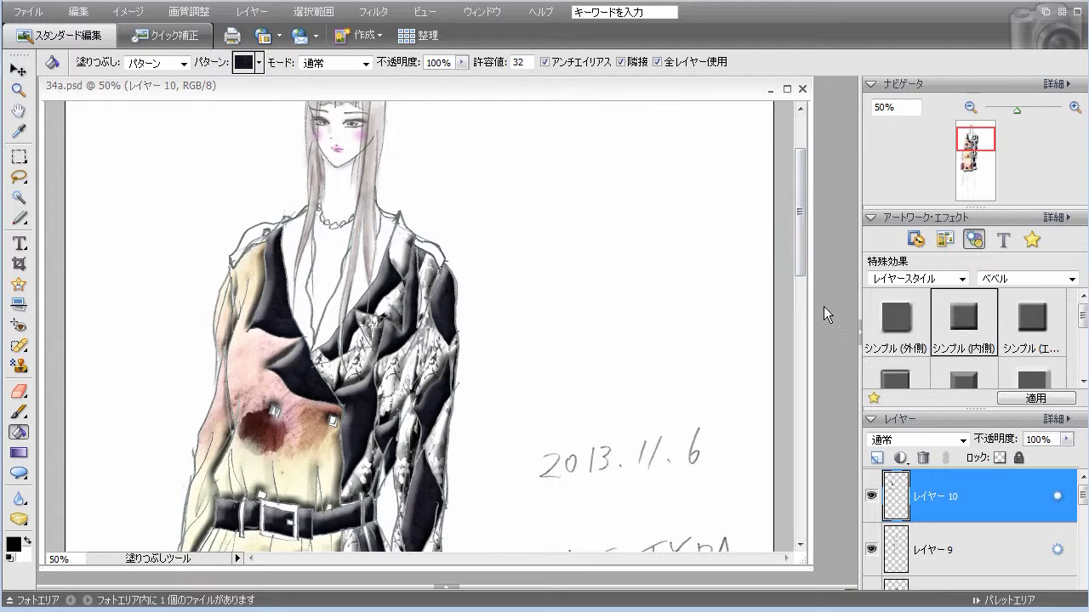
Step: Fill the sleeve cuffs and both shoulder epaulettes with the dark navy pattern on レイヤー 10
{"action": "left_click_drag", "start_coordinate": [803, 271], "coordinate": [791, 383]}
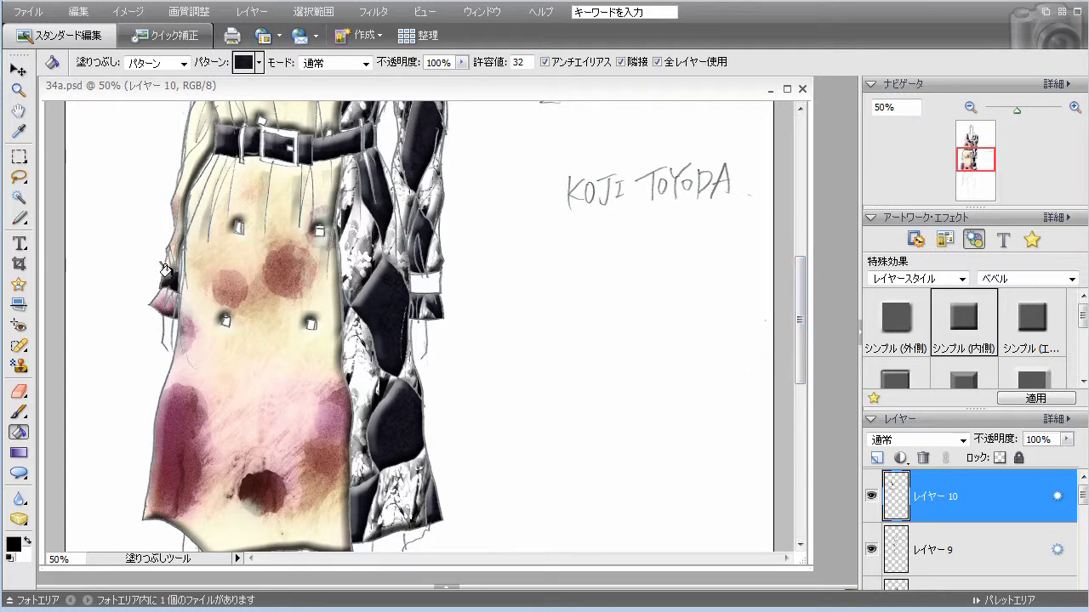
{"action": "scroll", "coordinate": [804, 317], "scroll_direction": "up", "scroll_amount": 10}
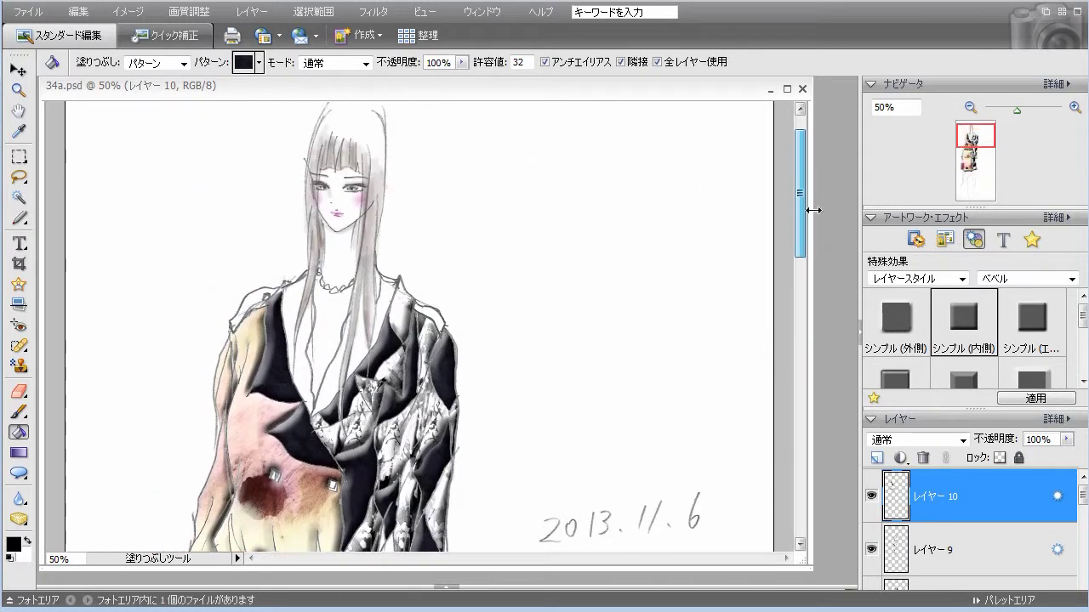
{"action": "left_click", "coordinate": [241, 297]}
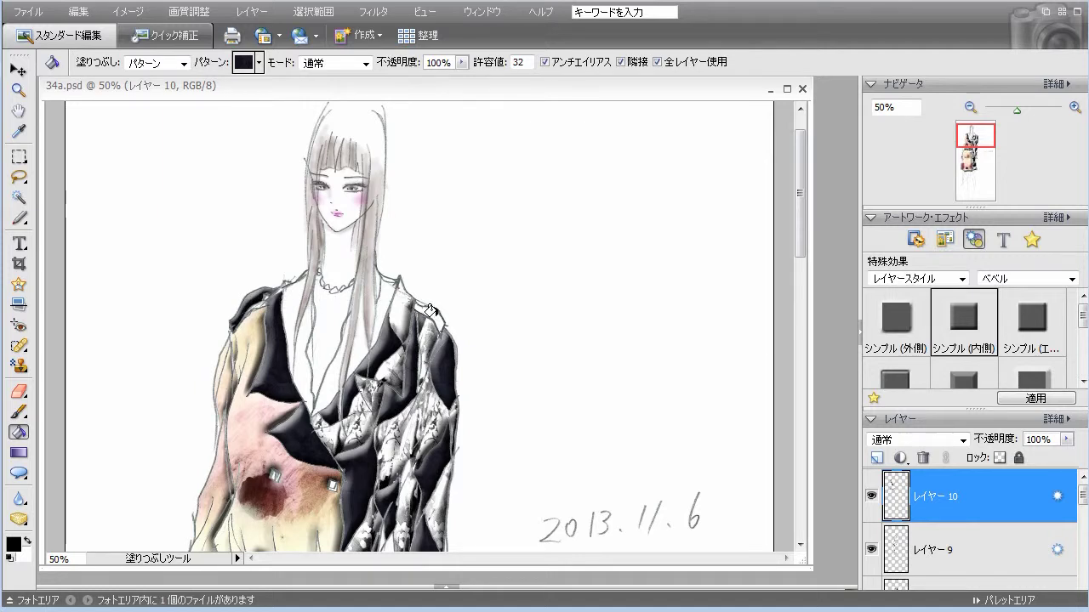
{"action": "mouse_move", "coordinate": [803, 245]}
{"action": "left_mouse_down"}
{"action": "mouse_move", "coordinate": [804, 341]}
{"action": "mouse_move", "coordinate": [806, 288]}
{"action": "mouse_move", "coordinate": [784, 436]}
{"action": "mouse_move", "coordinate": [815, 257]}
{"action": "mouse_move", "coordinate": [789, 456]}
{"action": "mouse_move", "coordinate": [833, 265]}
{"action": "mouse_move", "coordinate": [803, 438]}
{"action": "mouse_move", "coordinate": [820, 293]}
{"action": "left_mouse_up"}
{"action": "left_click", "coordinate": [427, 384]}
Step: Add a new layer above レイヤー 10 and choose the dark purple-black striped pattern as the fill
{"action": "left_click", "coordinate": [876, 457]}
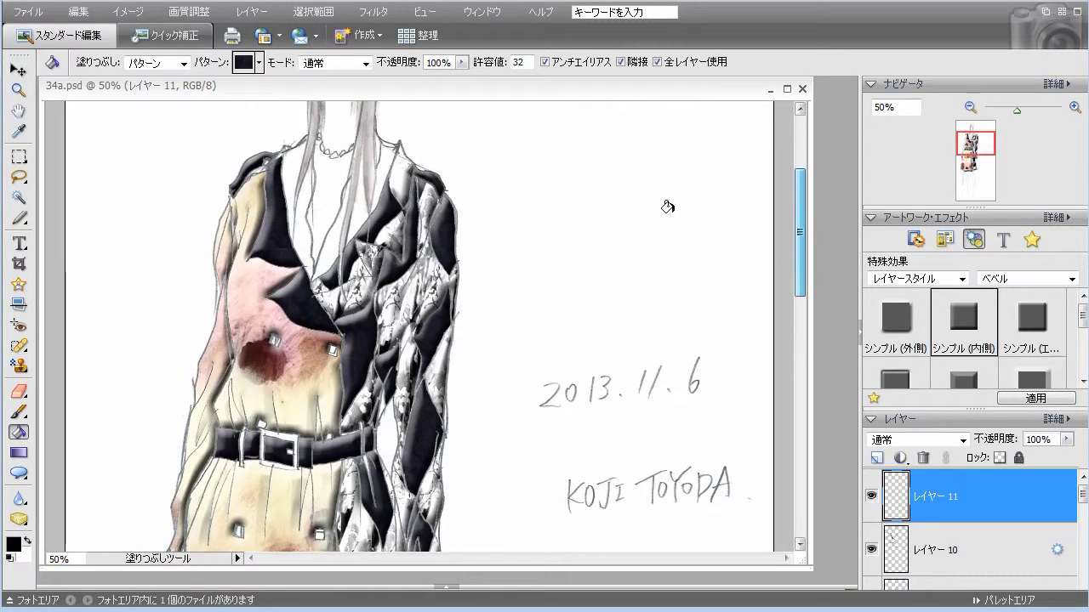
{"action": "left_click", "coordinate": [259, 65]}
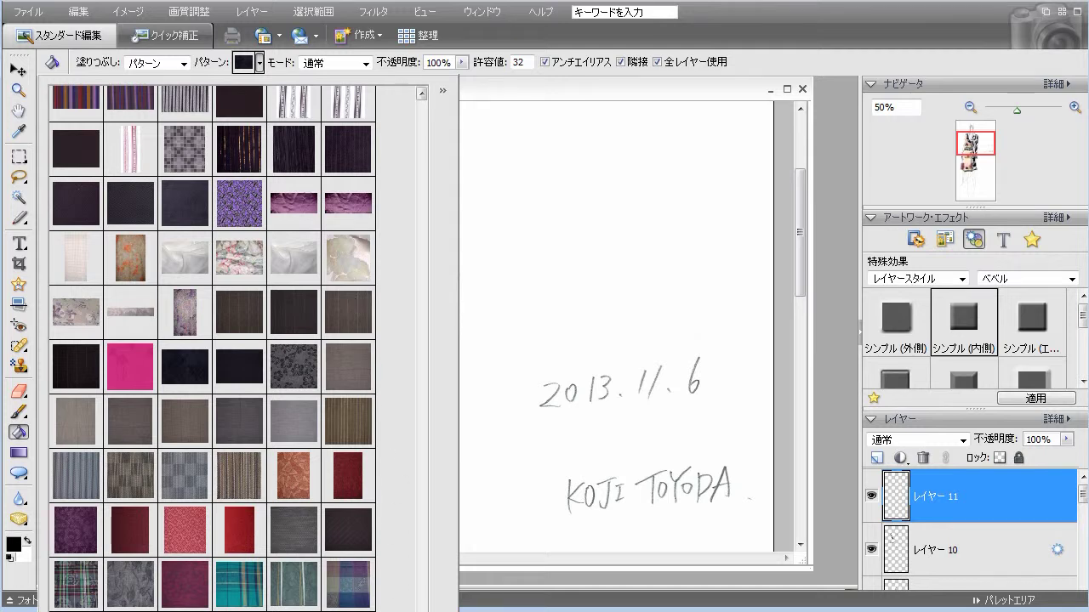
{"action": "scroll", "coordinate": [432, 585], "scroll_direction": "up", "scroll_amount": 10}
{"action": "left_click_drag", "start_coordinate": [432, 582], "coordinate": [432, 454]}
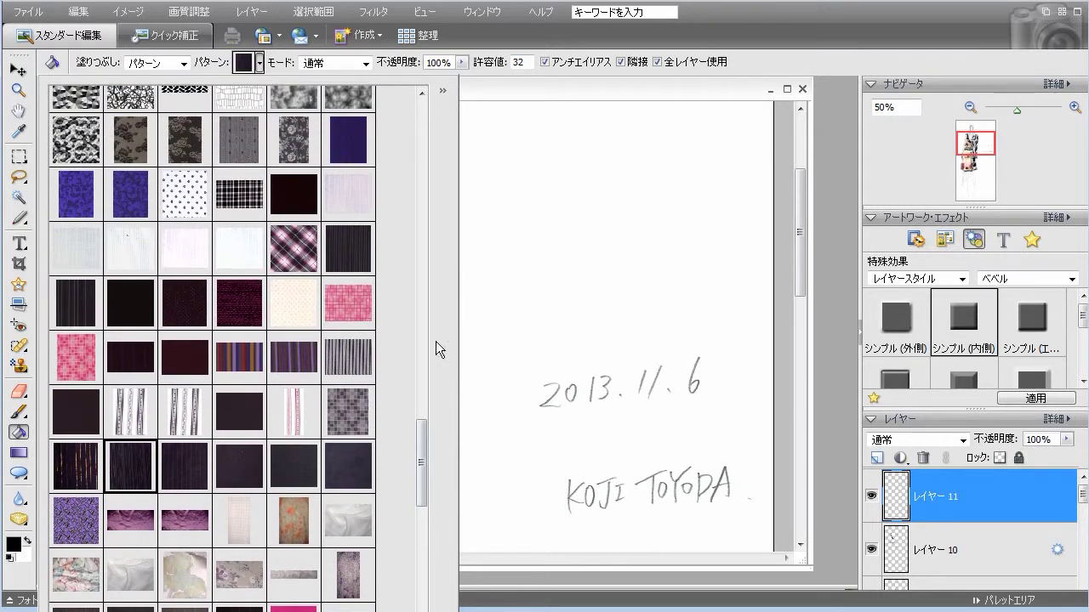
Step: Fill alternate folds of the ragged underskirt below the coat hem with the dark striped pattern
{"action": "left_click_drag", "start_coordinate": [801, 277], "coordinate": [792, 455]}
{"action": "left_click", "coordinate": [194, 308]}
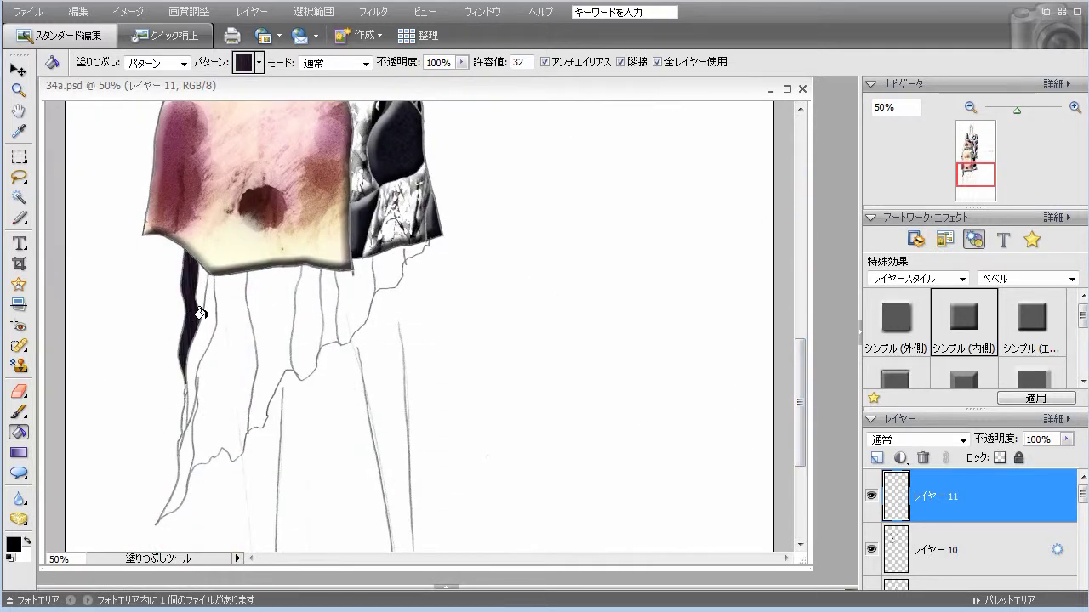
{"action": "left_click", "coordinate": [213, 317]}
{"action": "left_click", "coordinate": [181, 442]}
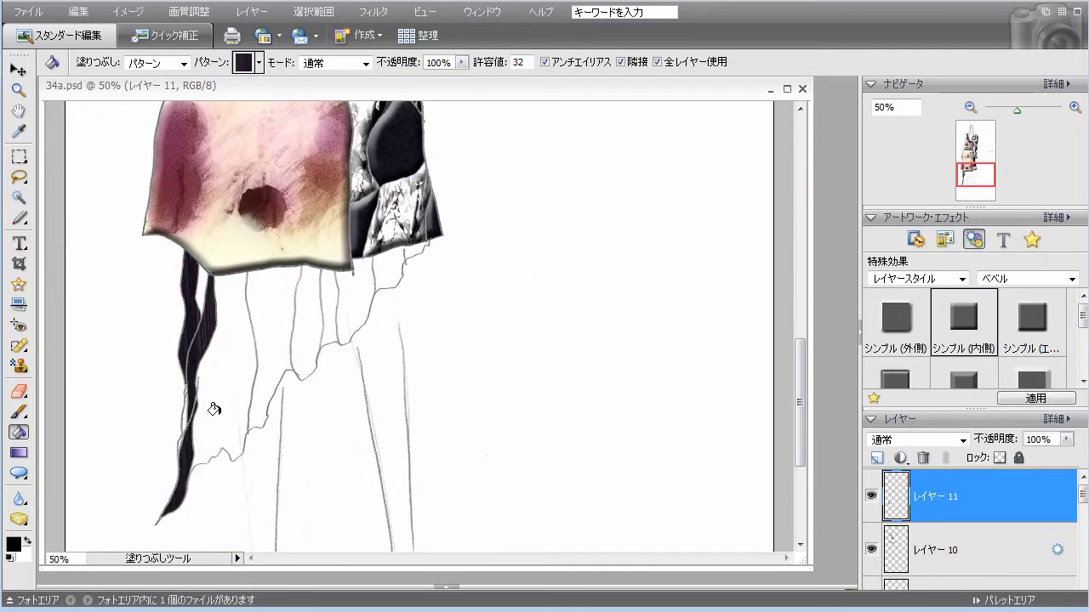
{"action": "left_click", "coordinate": [269, 315]}
{"action": "left_click", "coordinate": [327, 293]}
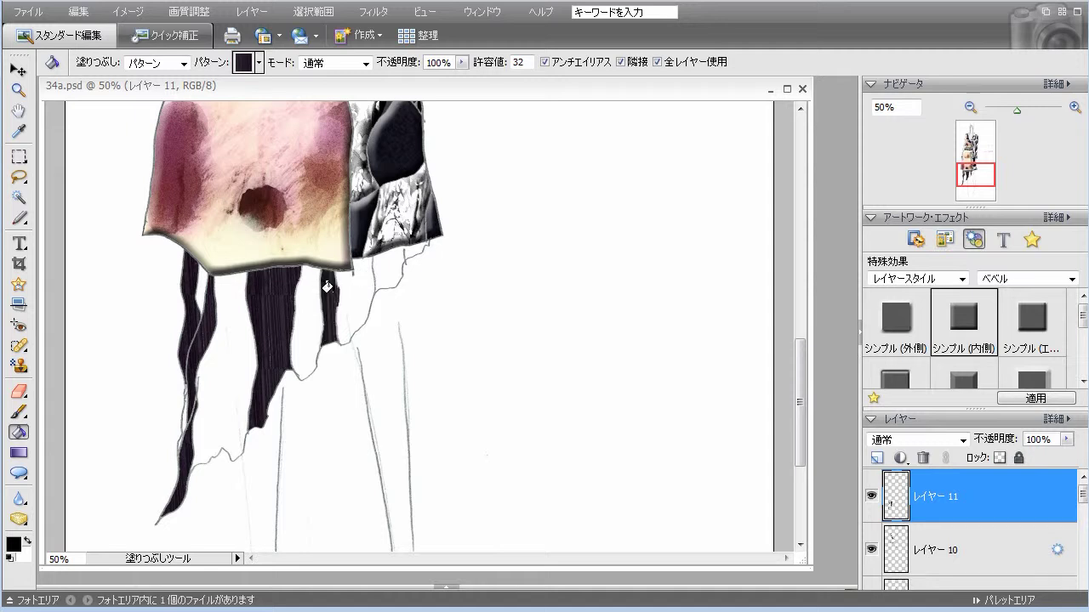
{"action": "left_click", "coordinate": [380, 264]}
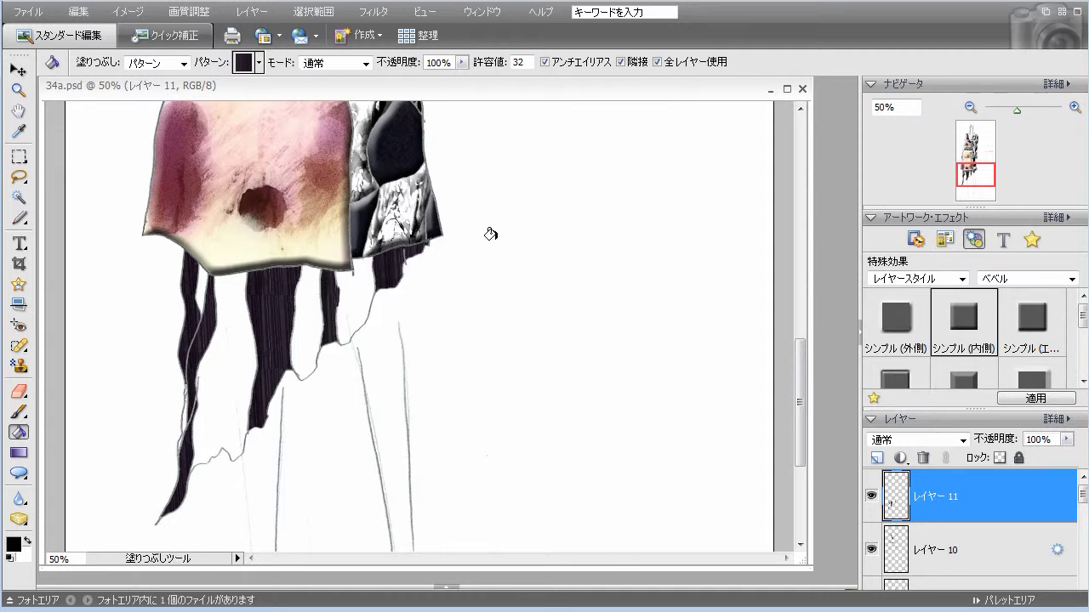
Step: Apply the 低 style from シャドウ (内側) to the underskirt folds on レイヤー 11
{"action": "left_click", "coordinate": [1013, 278]}
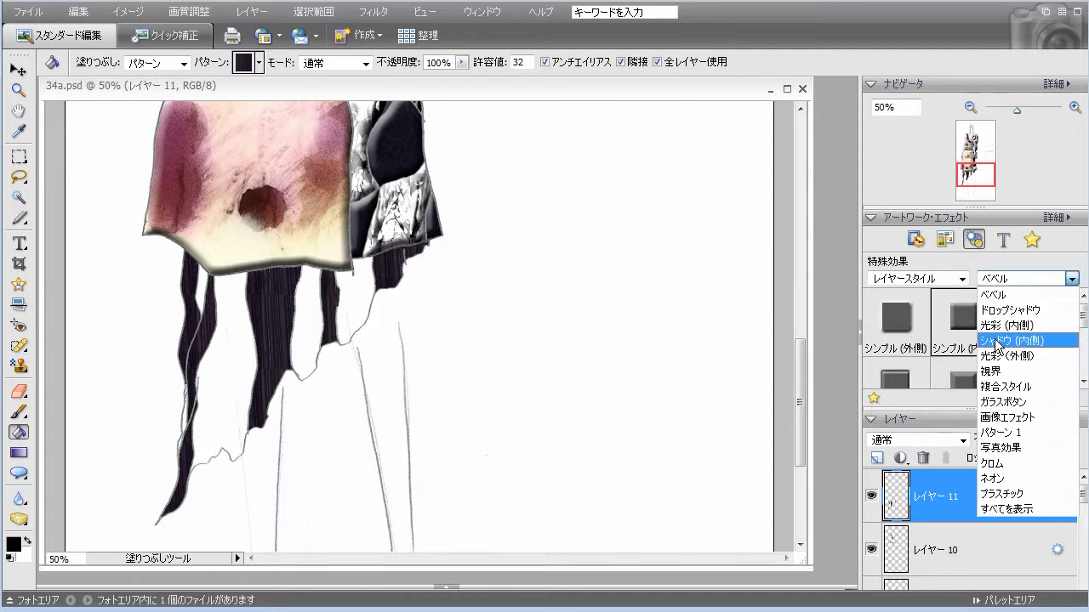
{"action": "left_click", "coordinate": [1001, 342]}
{"action": "double_click", "coordinate": [895, 322]}
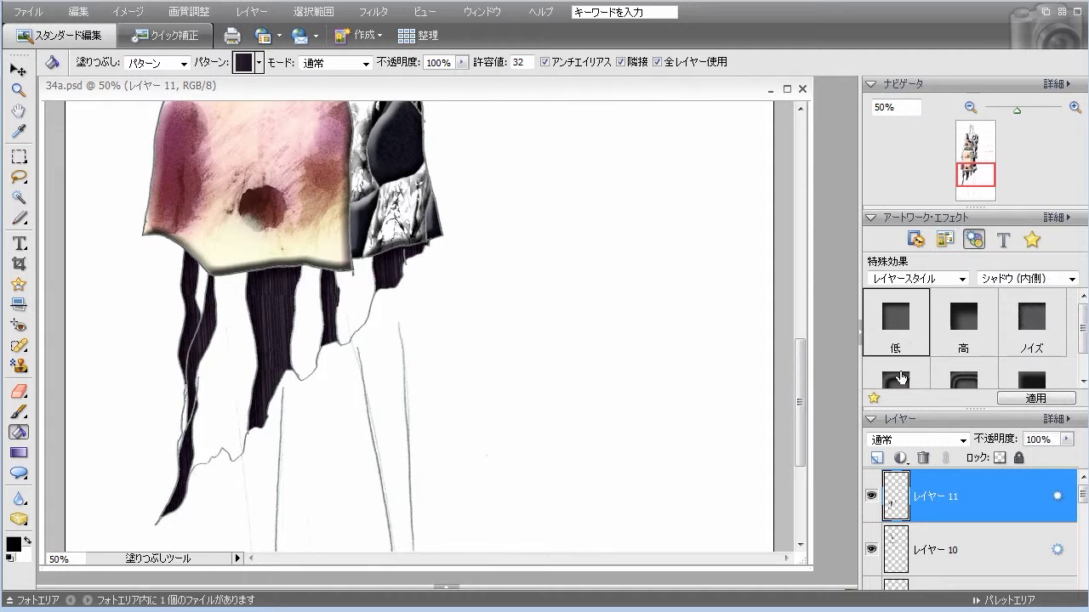
Step: Add a new layer and fill the remaining blank underskirt folds with the dark striped pattern
{"action": "left_click", "coordinate": [877, 458]}
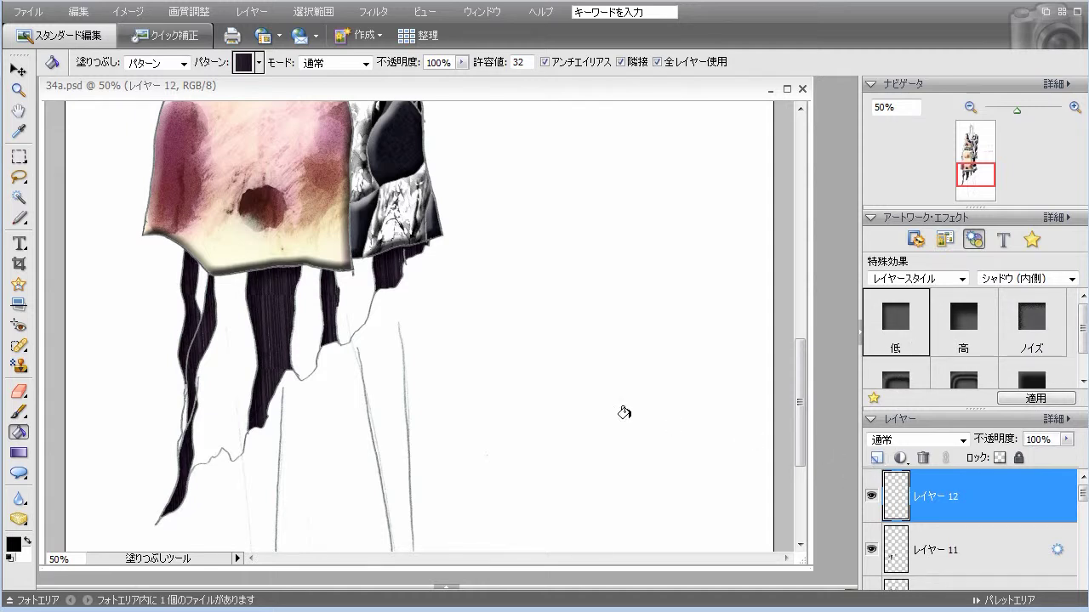
{"action": "left_click", "coordinate": [200, 274]}
{"action": "left_click", "coordinate": [238, 311]}
{"action": "left_click", "coordinate": [304, 309]}
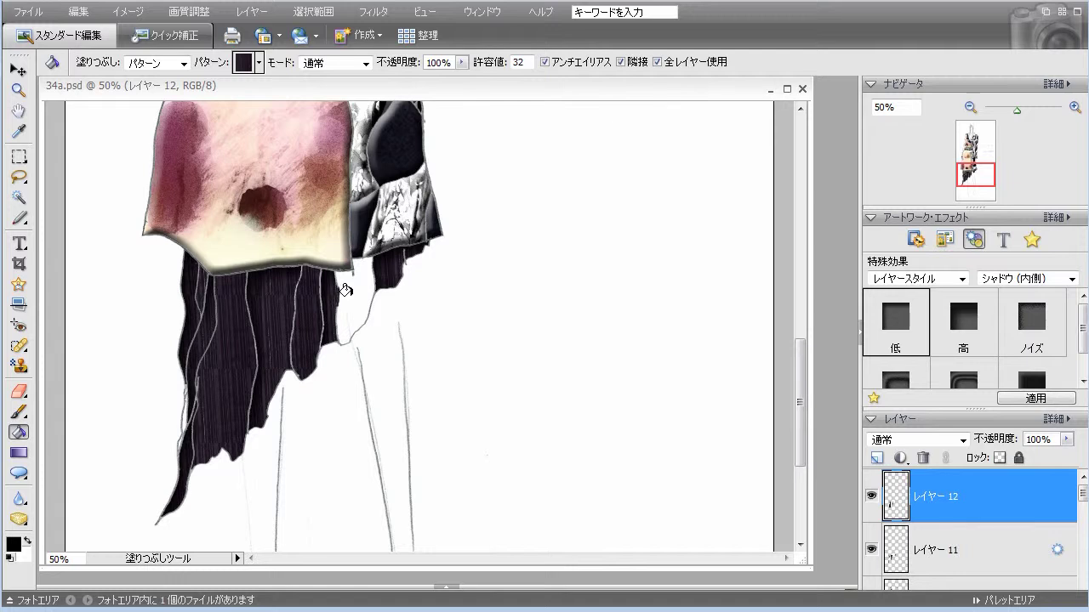
{"action": "left_click", "coordinate": [348, 289]}
Step: Apply the 高 style from シャドウ (内側) to レイヤー 12 and add a new layer above it
{"action": "left_click", "coordinate": [976, 340]}
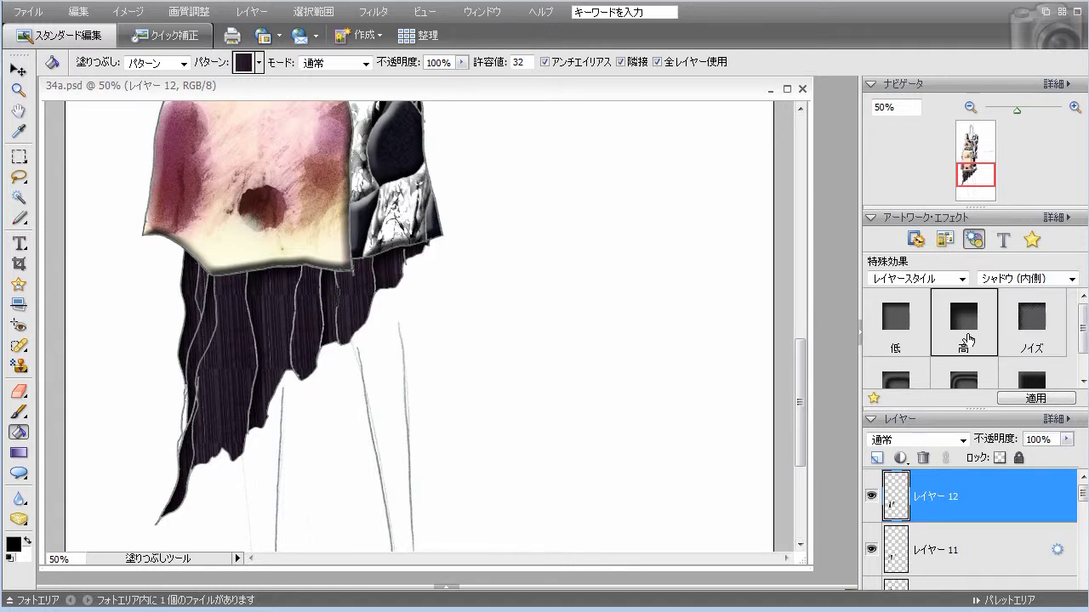
{"action": "double_click", "coordinate": [965, 338]}
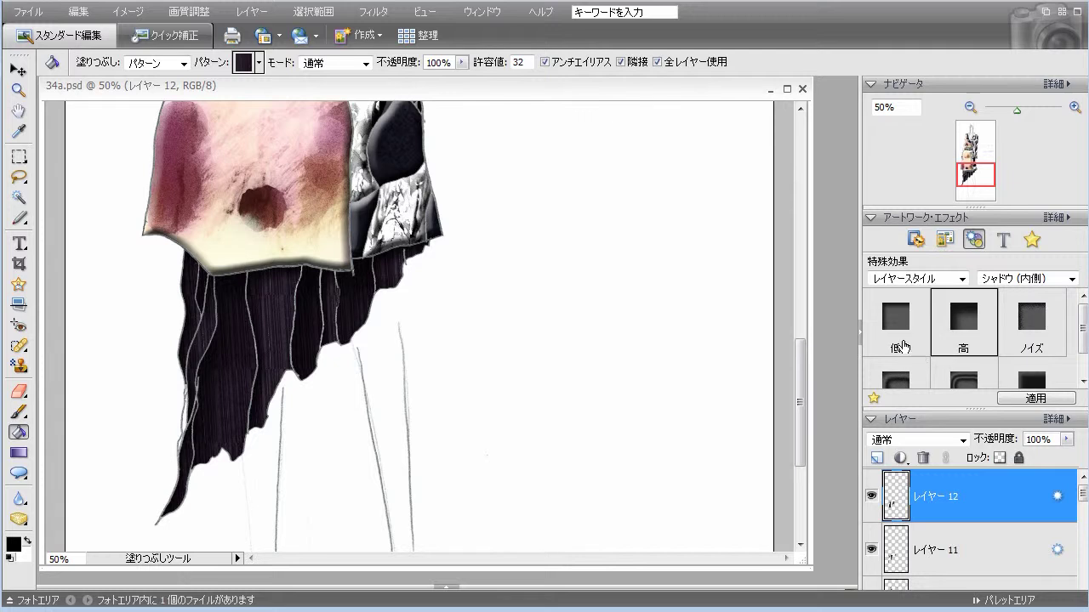
{"action": "left_click_drag", "start_coordinate": [801, 375], "coordinate": [808, 222]}
{"action": "left_click", "coordinate": [875, 459]}
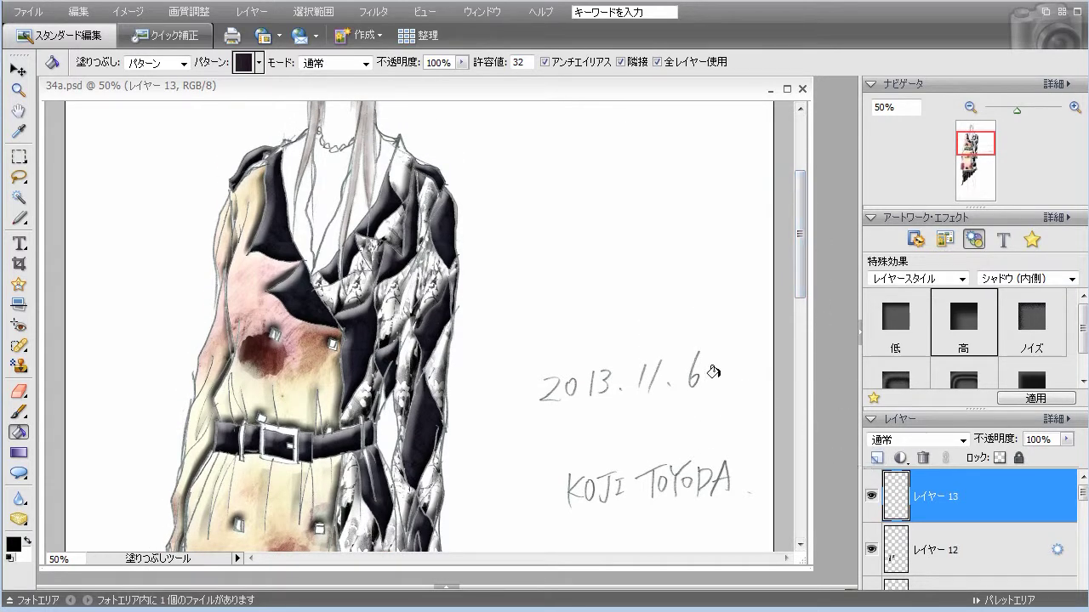
Step: Fill the coat's square buttons with the black-and-gold glitter pattern on レイヤー 13
{"action": "left_click", "coordinate": [260, 65]}
{"action": "left_click_drag", "start_coordinate": [419, 461], "coordinate": [420, 234]}
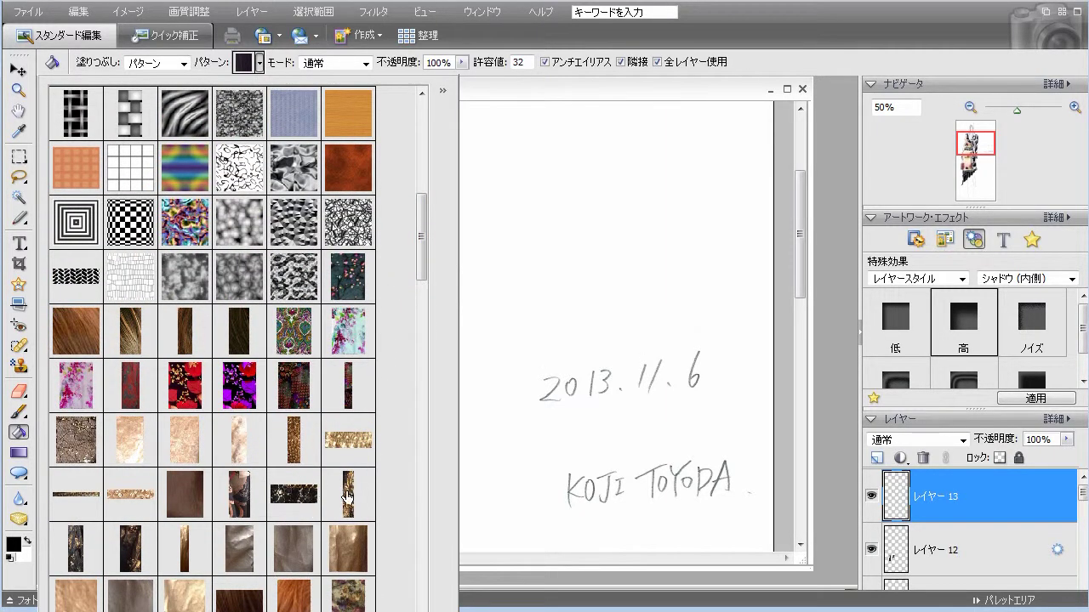
{"action": "left_click", "coordinate": [346, 502]}
{"action": "left_click_drag", "start_coordinate": [805, 285], "coordinate": [803, 309]}
{"action": "left_click", "coordinate": [273, 258]}
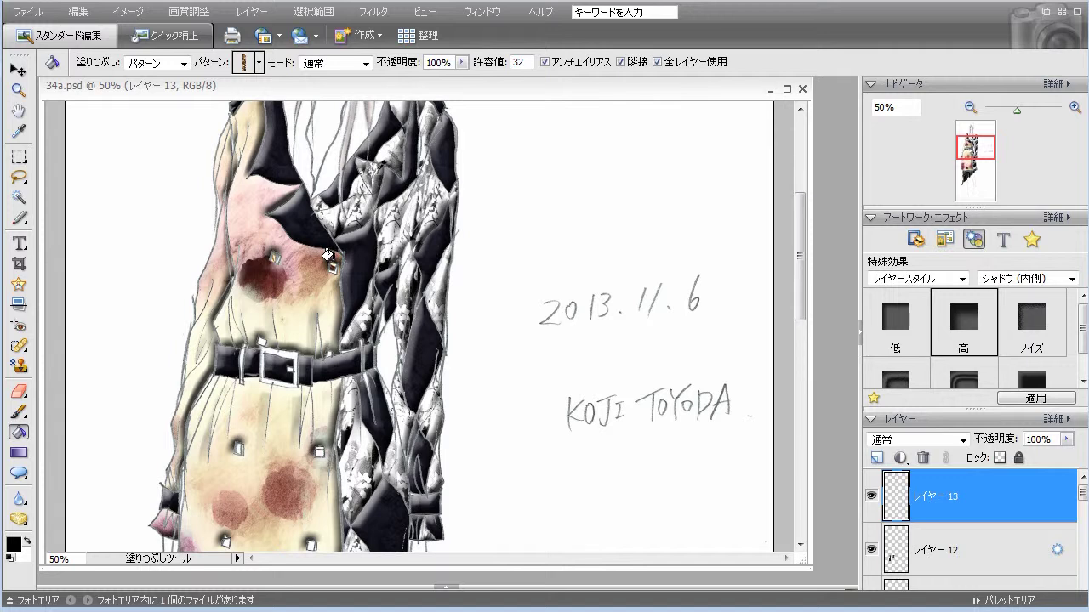
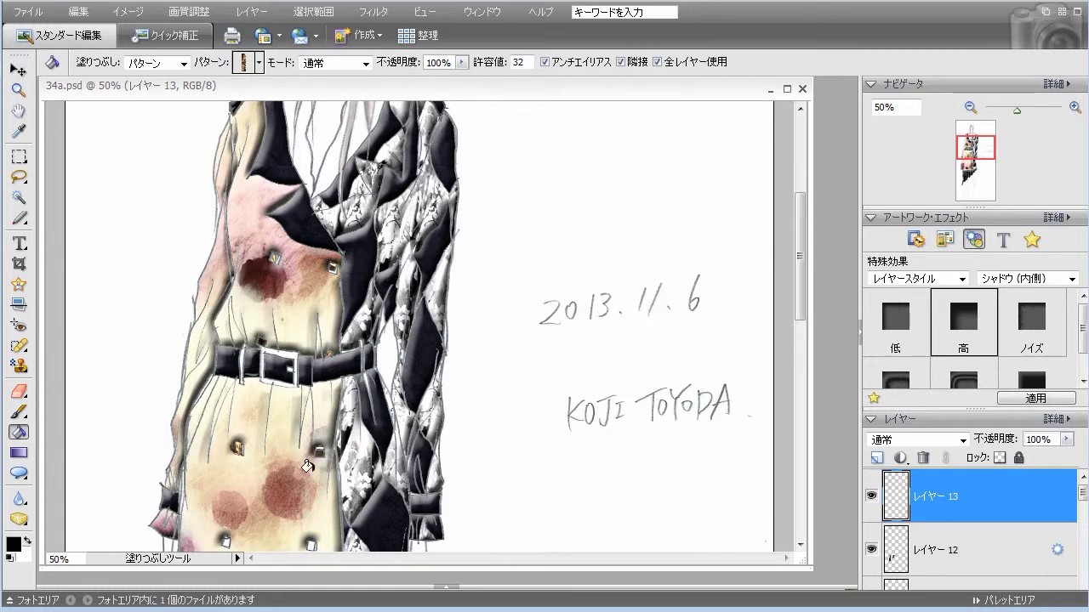
{"action": "left_click", "coordinate": [309, 542]}
Step: Fill the beads of the necklace with the same black-and-gold glitter pattern
{"action": "left_click_drag", "start_coordinate": [801, 308], "coordinate": [752, 237]}
{"action": "left_click", "coordinate": [1074, 108]}
{"action": "left_click", "coordinate": [1074, 108]}
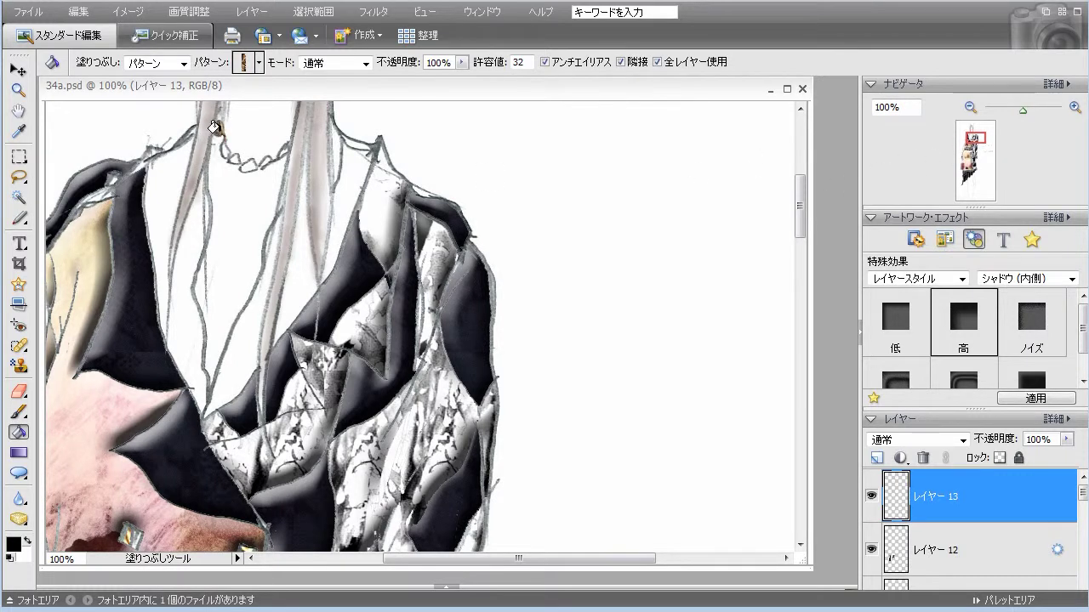
{"action": "left_click", "coordinate": [227, 153]}
{"action": "left_click", "coordinate": [241, 163]}
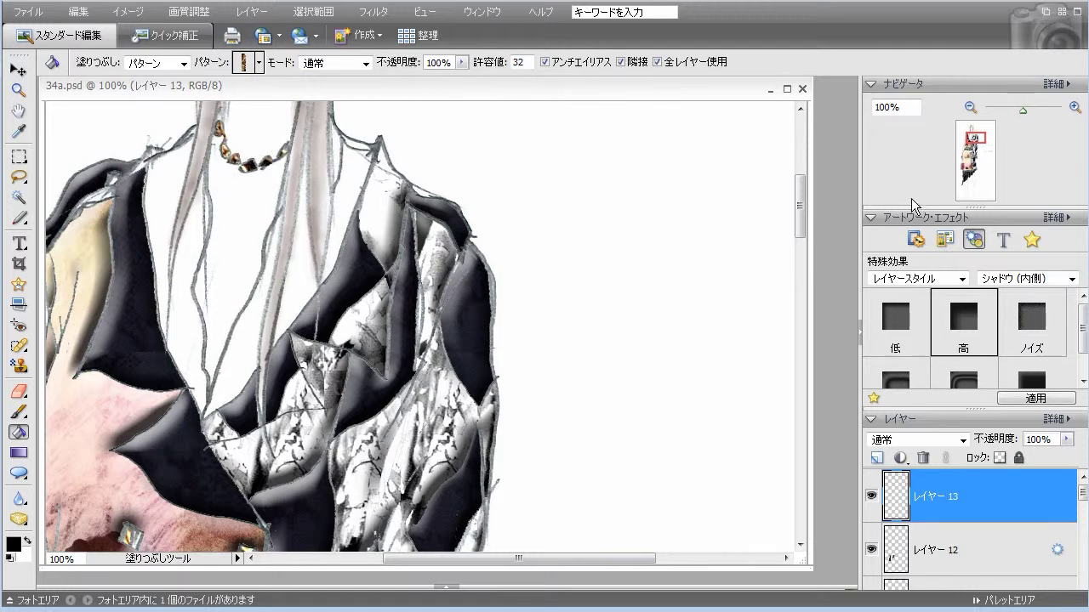
Step: Apply the シンプル (内側) style from ベベル to レイヤー 13 and add a new layer above it
{"action": "left_click", "coordinate": [970, 107]}
{"action": "left_click", "coordinate": [969, 107]}
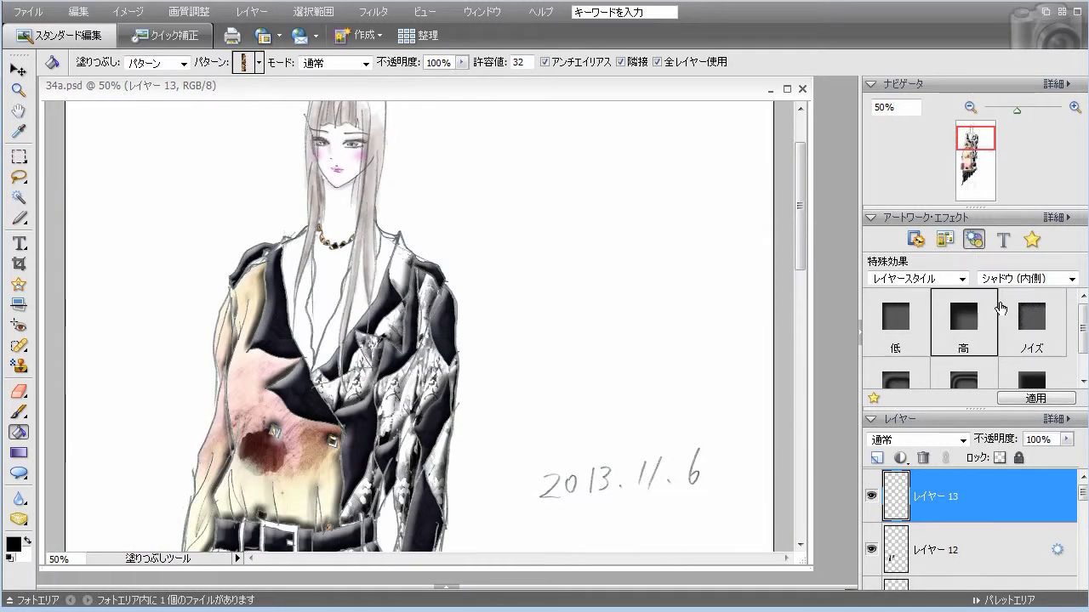
{"action": "left_click", "coordinate": [1024, 280]}
{"action": "left_click", "coordinate": [1022, 296]}
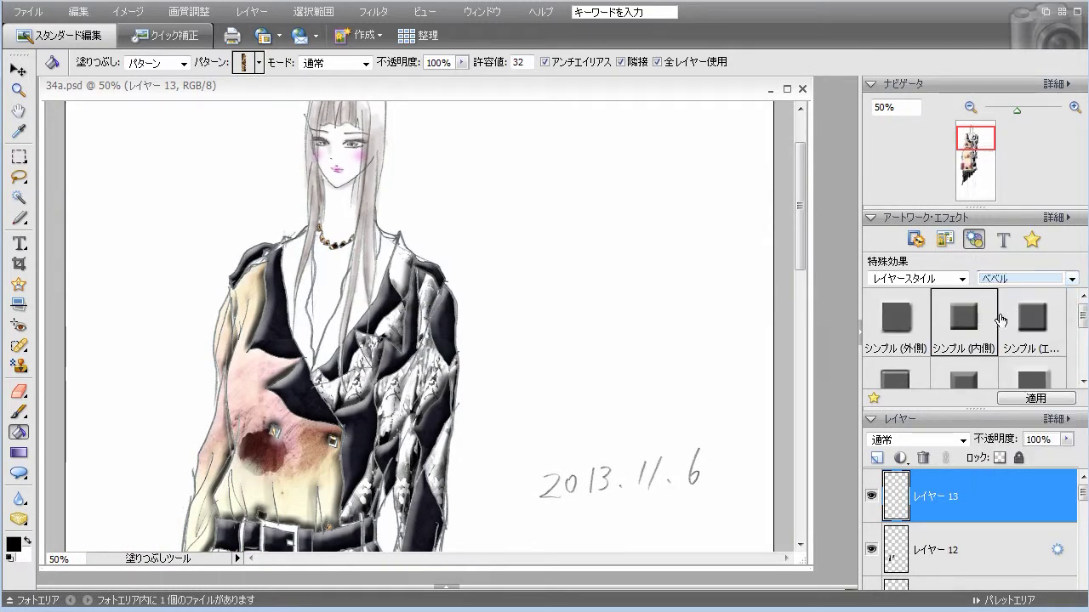
{"action": "left_click_drag", "start_coordinate": [796, 256], "coordinate": [821, 251]}
{"action": "left_click", "coordinate": [873, 440]}
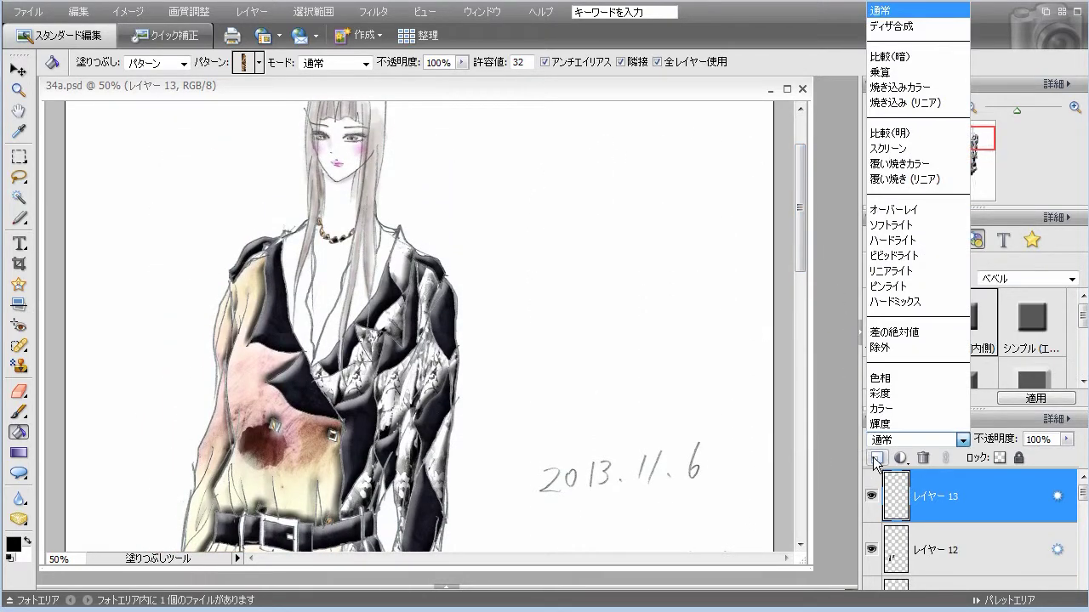
{"action": "left_click", "coordinate": [875, 457]}
{"action": "left_click", "coordinate": [875, 459]}
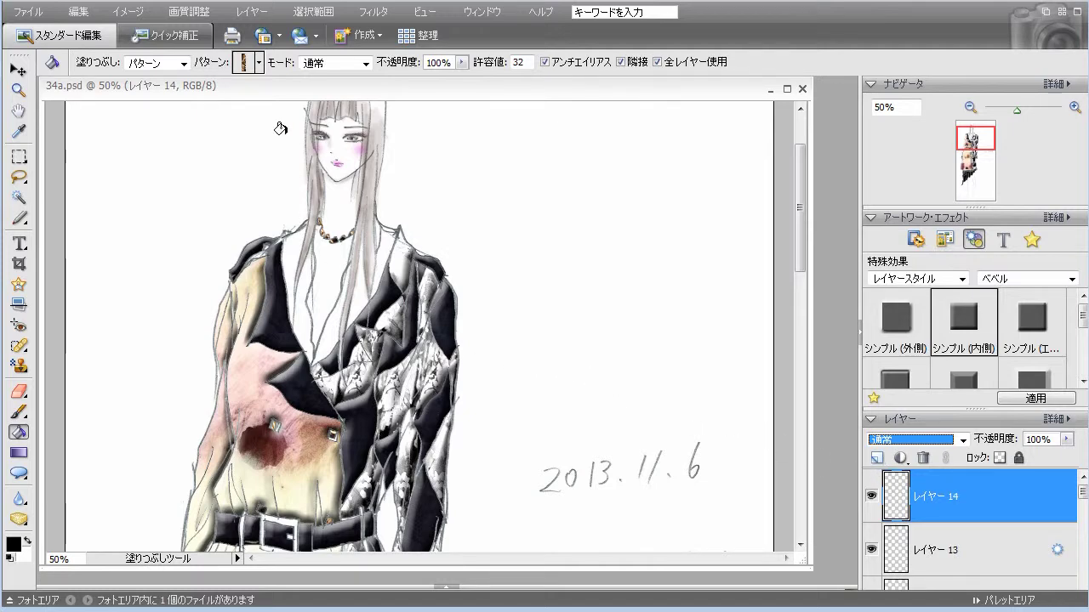
Step: Fill the inner garment on both sides of the neckline with the red-and-black floral pattern on レイヤー 14
{"action": "left_click", "coordinate": [259, 62]}
{"action": "scroll", "coordinate": [422, 269], "scroll_direction": "down", "scroll_amount": 1}
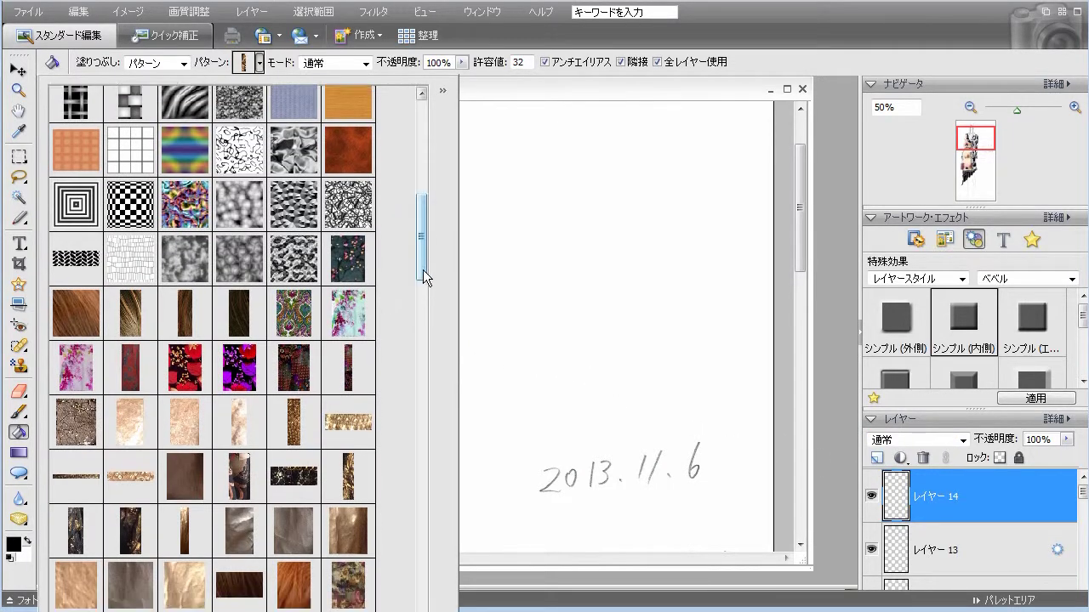
{"action": "left_click_drag", "start_coordinate": [421, 270], "coordinate": [421, 268]}
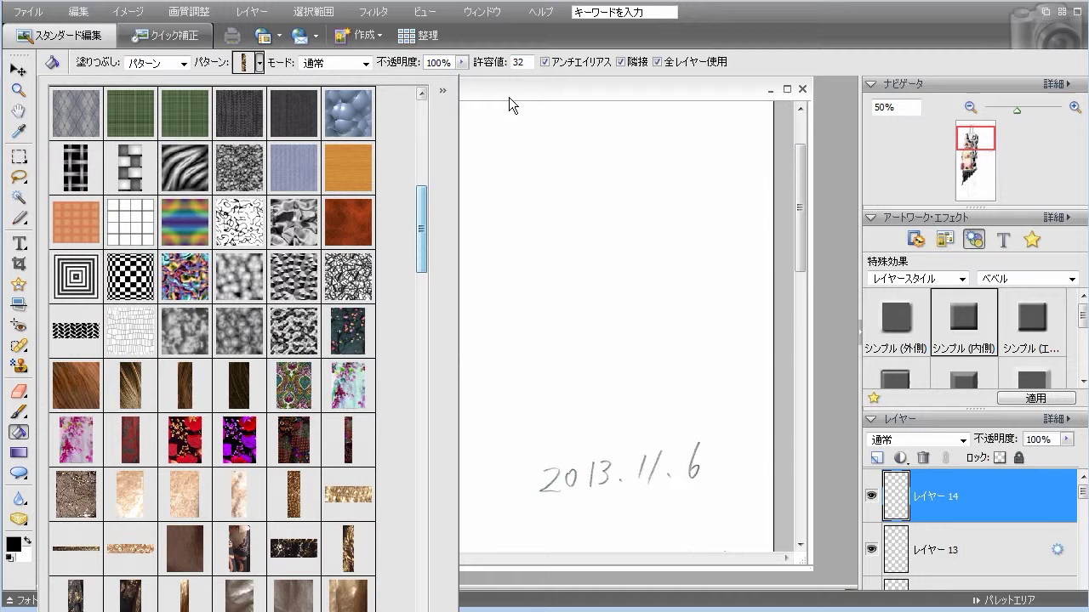
{"action": "left_click", "coordinate": [519, 90]}
{"action": "mouse_move", "coordinate": [806, 201]}
{"action": "left_mouse_down"}
{"action": "mouse_move", "coordinate": [801, 237]}
{"action": "mouse_move", "coordinate": [810, 187]}
{"action": "left_mouse_up"}
{"action": "left_click", "coordinate": [260, 63]}
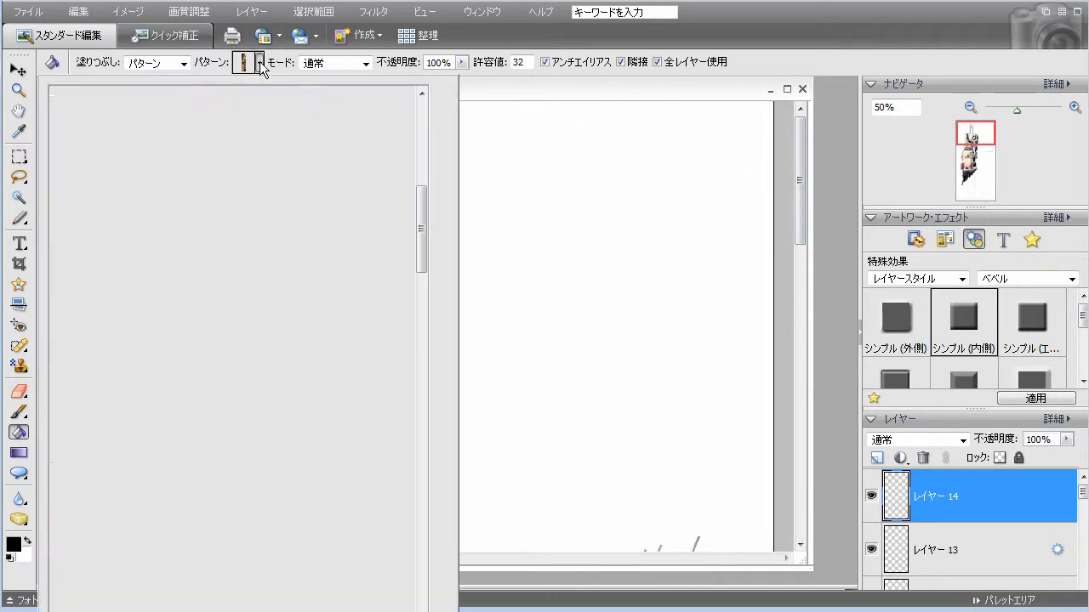
{"action": "left_click", "coordinate": [195, 429]}
{"action": "left_click", "coordinate": [541, 92]}
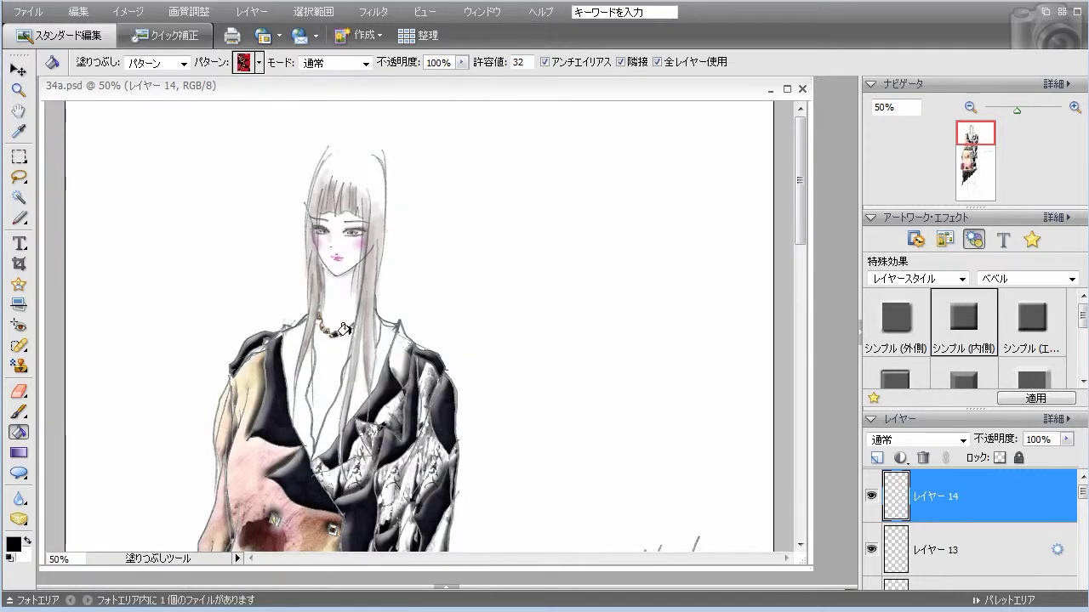
{"action": "left_click", "coordinate": [300, 398]}
{"action": "left_click", "coordinate": [285, 353]}
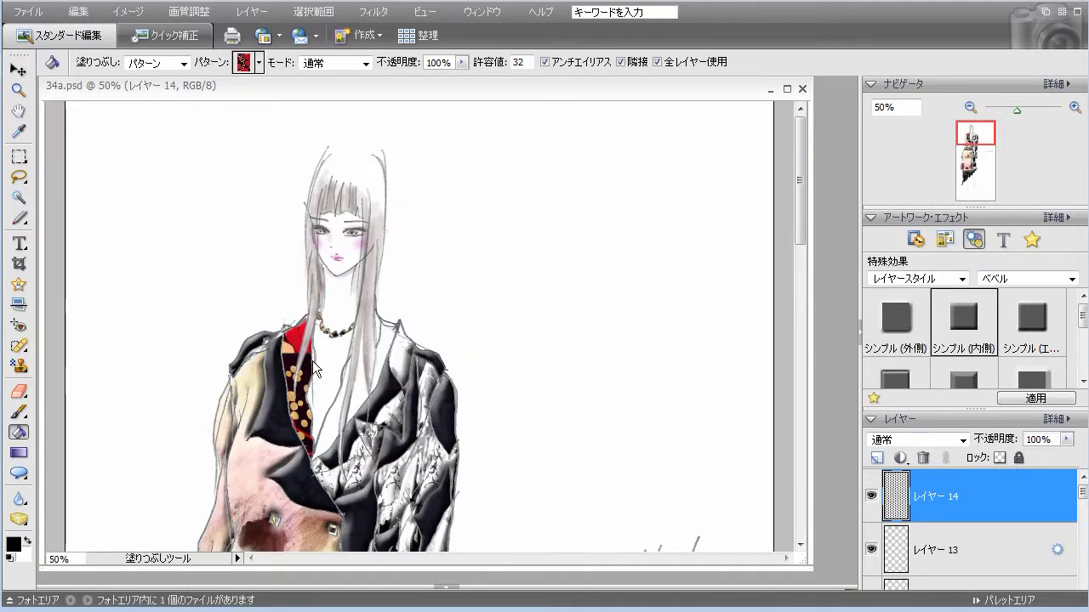
{"action": "left_click", "coordinate": [352, 398]}
{"action": "left_click", "coordinate": [377, 339]}
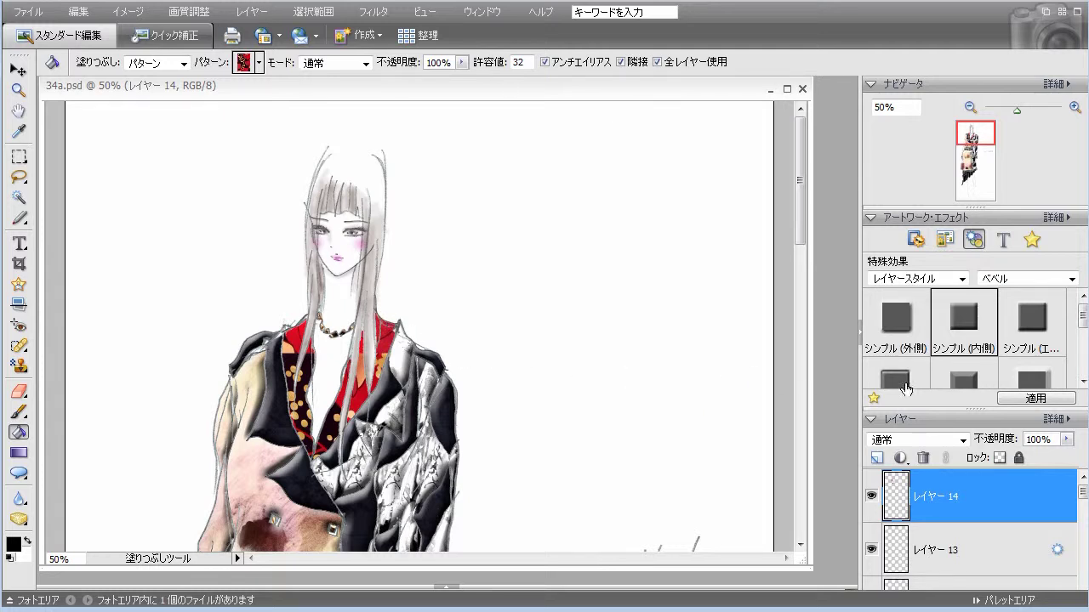
Step: Apply the 低 style from シャドウ (内側) to the inner garment on レイヤー 14
{"action": "left_click", "coordinate": [1024, 279]}
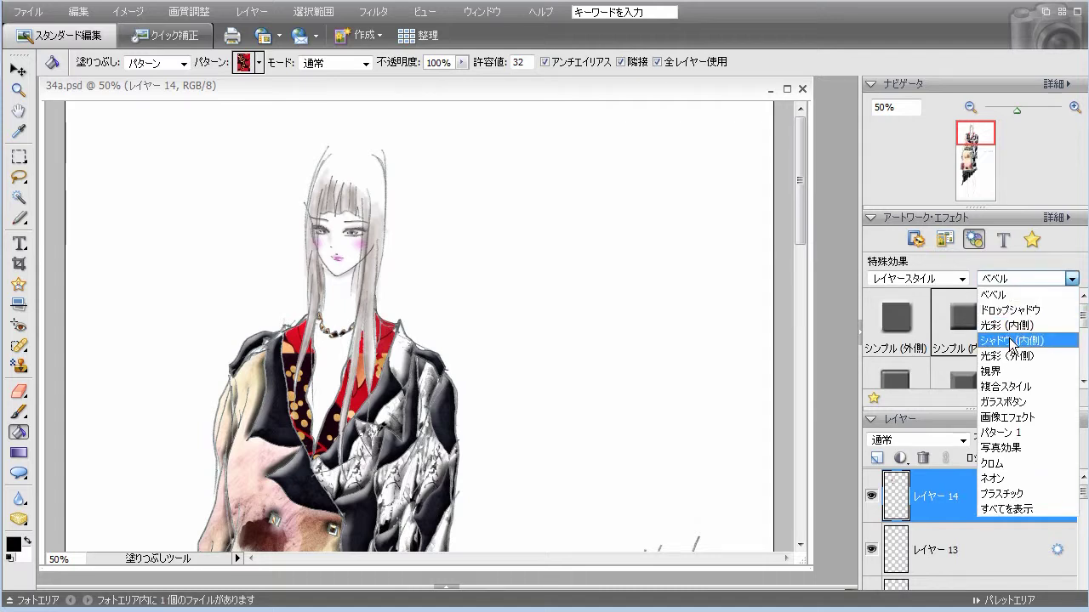
{"action": "left_click", "coordinate": [1012, 340]}
{"action": "double_click", "coordinate": [909, 345]}
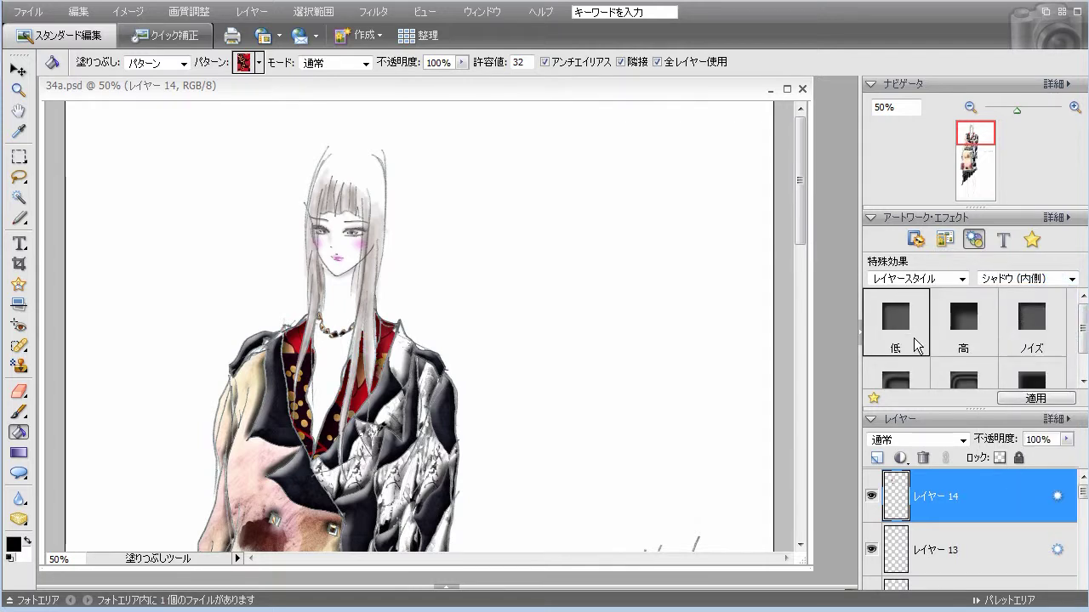
Step: Place the black rose from the other image beside the girl's hair, scaled to 68.5% by 71.3%, and clear its layer style
{"action": "mouse_move", "coordinate": [799, 237]}
{"action": "left_mouse_down"}
{"action": "mouse_move", "coordinate": [819, 436]}
{"action": "mouse_move", "coordinate": [830, 250]}
{"action": "left_mouse_up"}
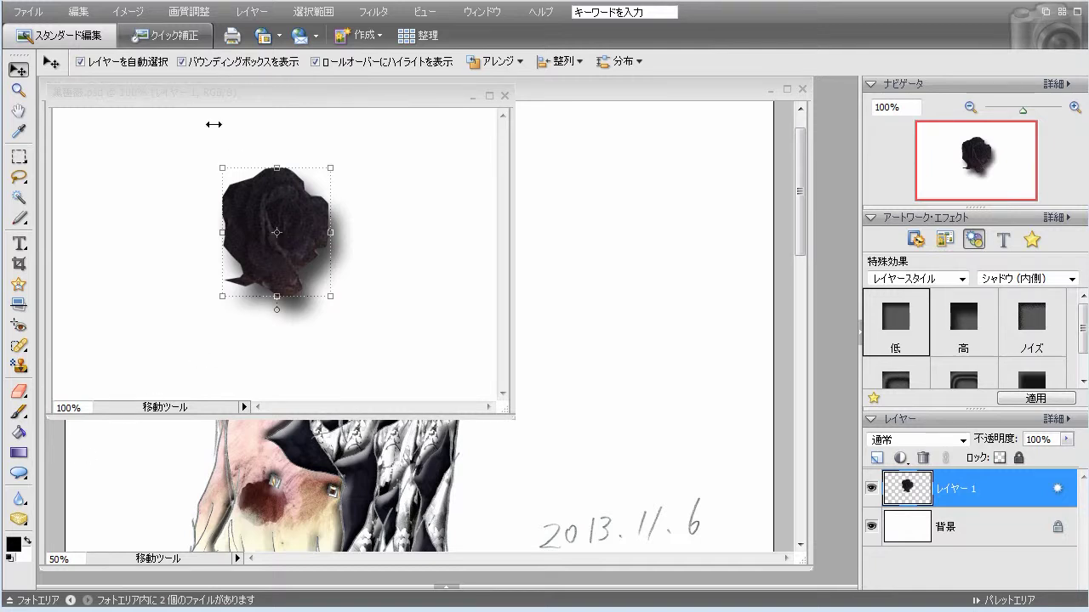
{"action": "left_click_drag", "start_coordinate": [274, 227], "coordinate": [400, 201]}
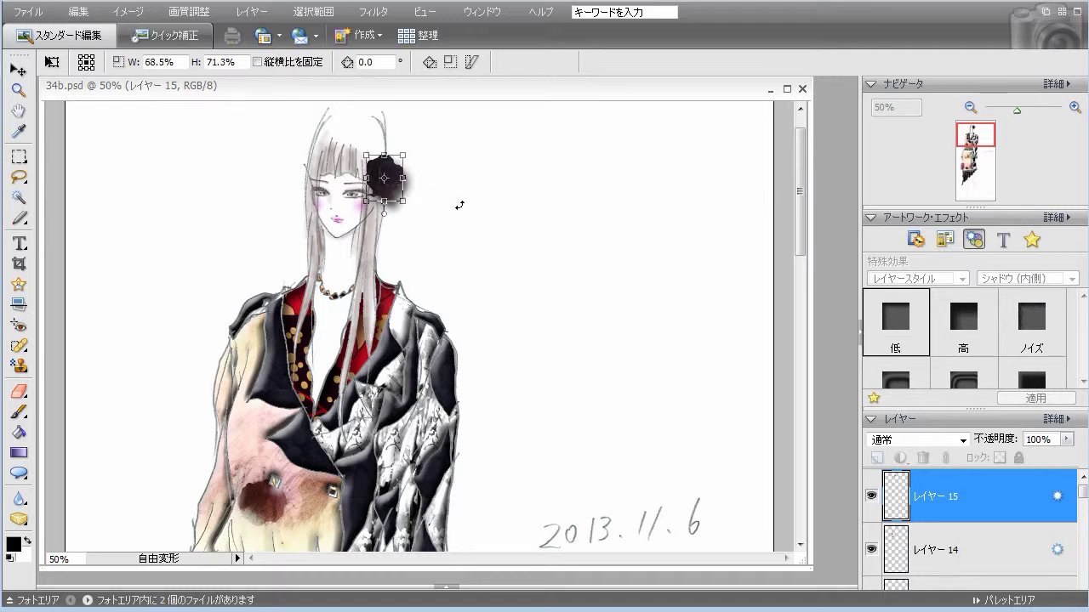
{"action": "key", "text": "Return"}
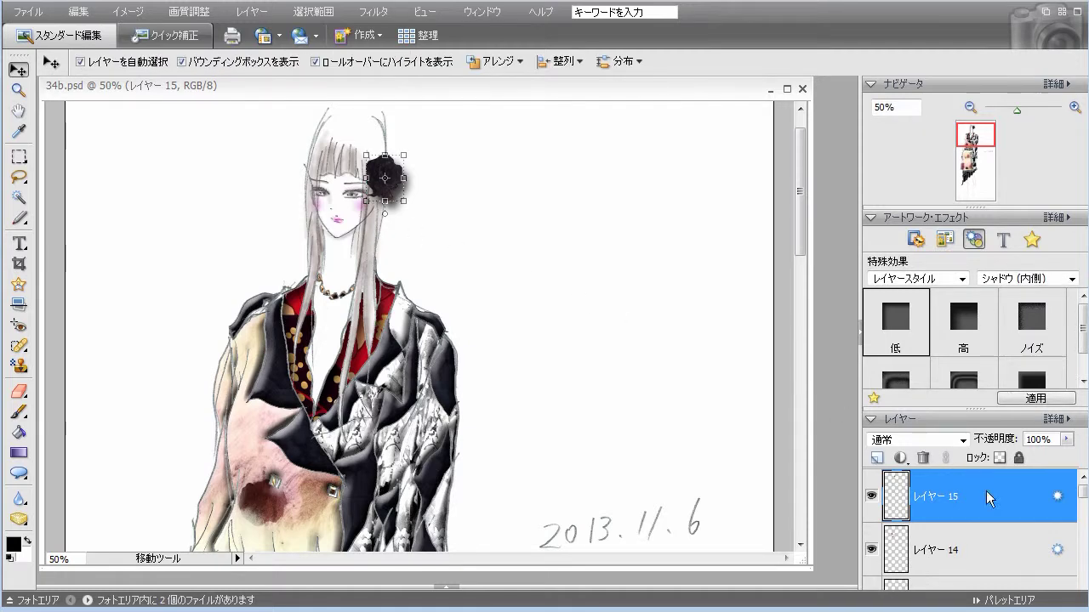
{"action": "right_click", "coordinate": [987, 499]}
{"action": "left_click", "coordinate": [1017, 415]}
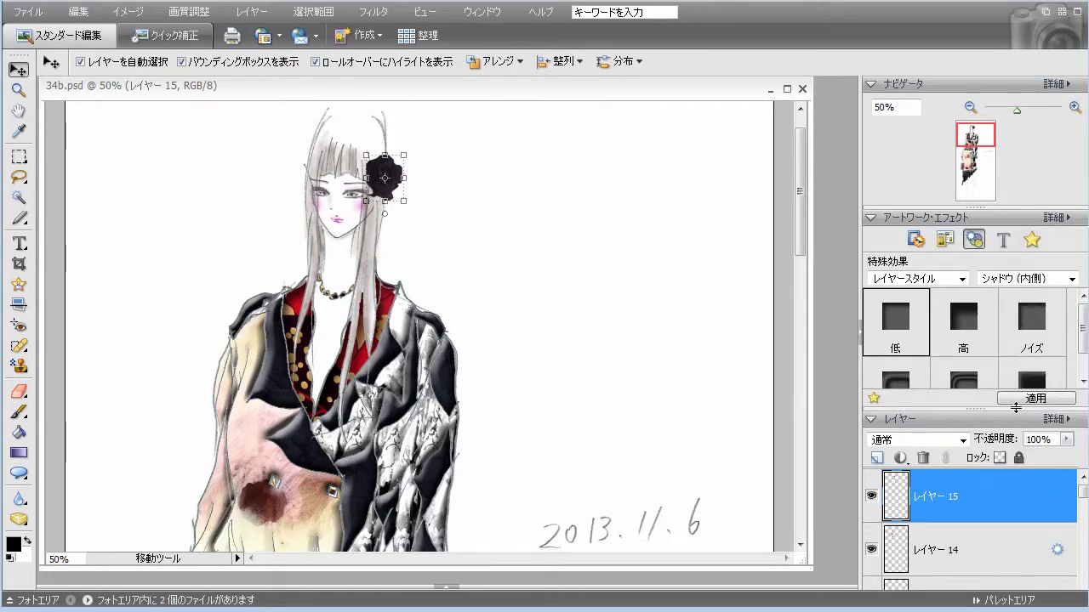
Step: Apply the 低 style from ドロップシャドウ to the coat's upper body on レイヤー 1
{"action": "left_click", "coordinate": [689, 261]}
{"action": "scroll", "coordinate": [689, 261], "scroll_direction": "down", "scroll_amount": 10}
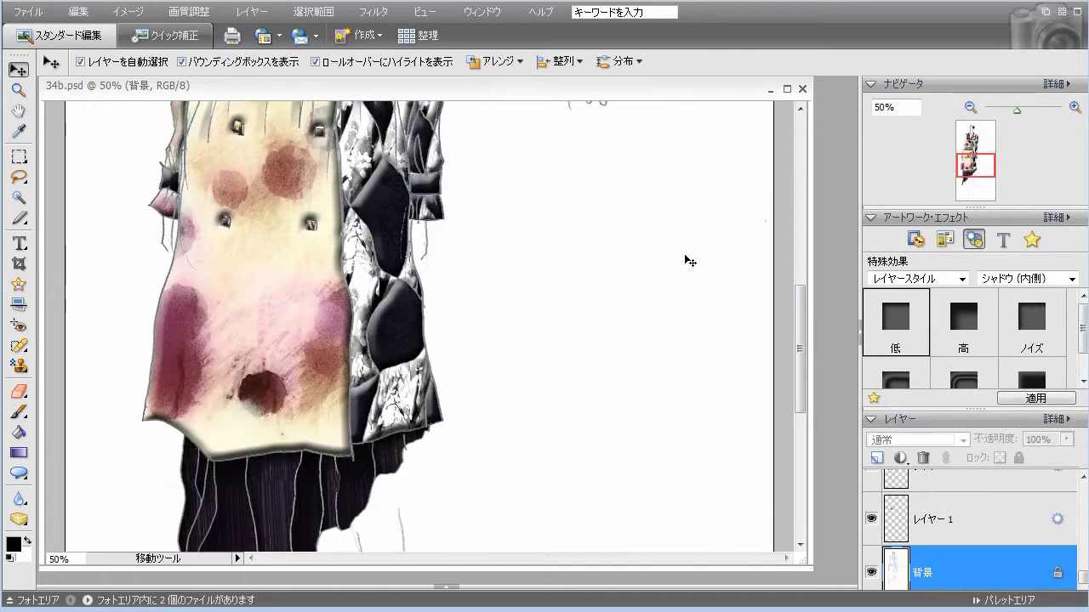
{"action": "scroll", "coordinate": [689, 262], "scroll_direction": "down", "scroll_amount": 5}
{"action": "scroll", "coordinate": [689, 261], "scroll_direction": "down", "scroll_amount": 3}
{"action": "left_click_drag", "start_coordinate": [796, 457], "coordinate": [803, 183]}
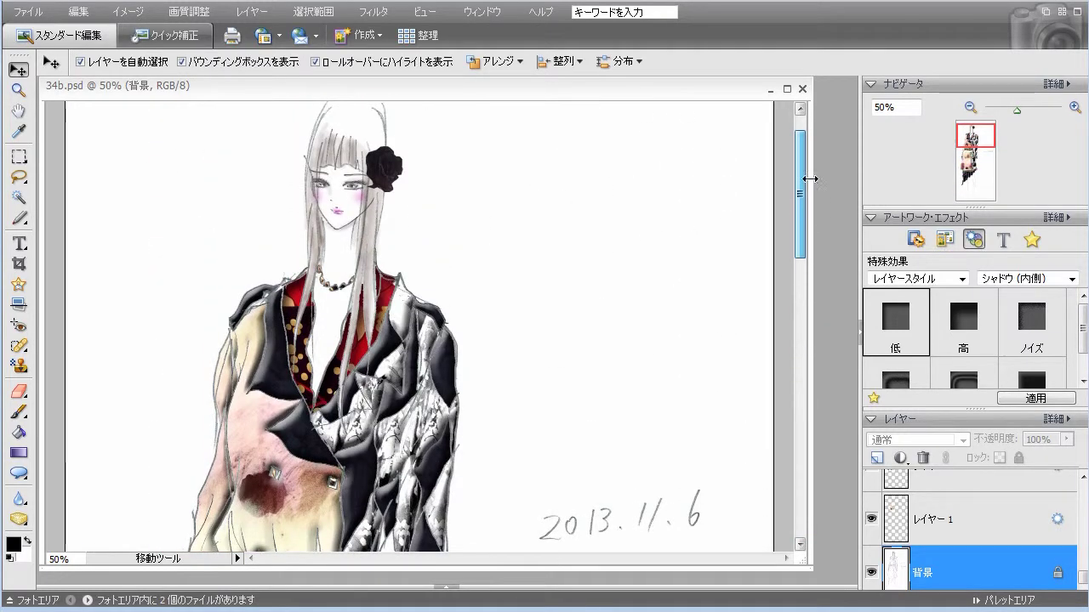
{"action": "left_click_drag", "start_coordinate": [945, 536], "coordinate": [943, 461]}
{"action": "left_click", "coordinate": [1029, 278]}
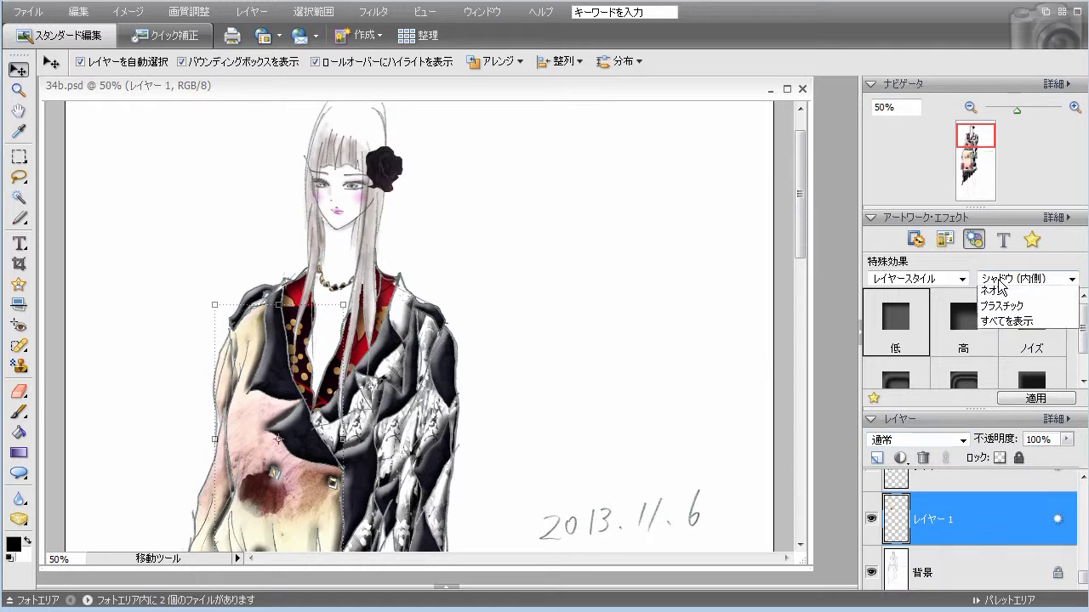
{"action": "left_click", "coordinate": [990, 317]}
{"action": "left_click", "coordinate": [977, 328]}
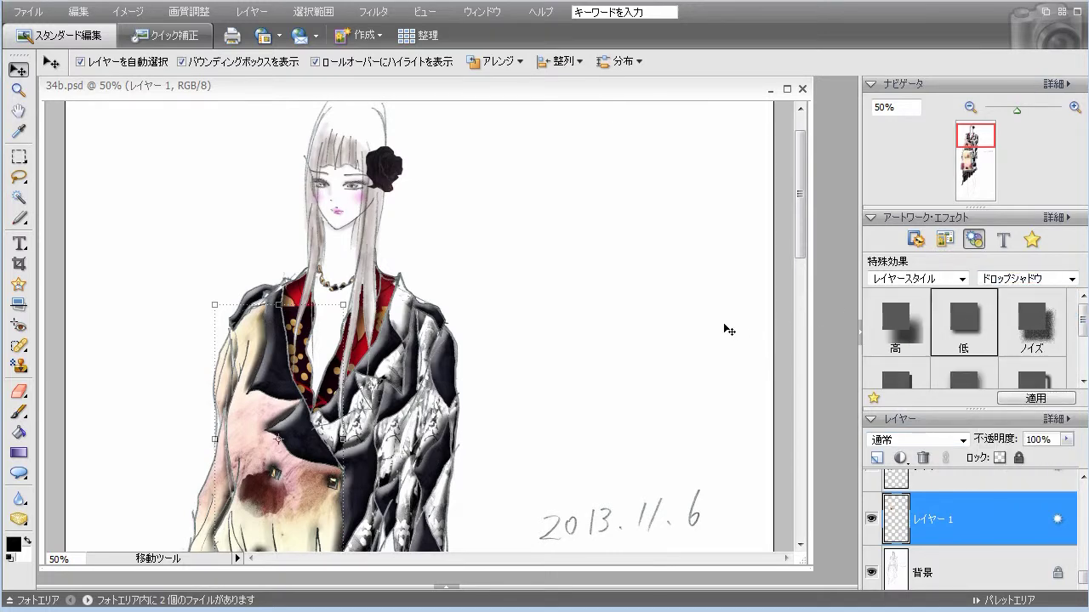
{"action": "scroll", "coordinate": [725, 329], "scroll_direction": "down", "scroll_amount": 3}
{"action": "scroll", "coordinate": [725, 330], "scroll_direction": "up", "scroll_amount": 2}
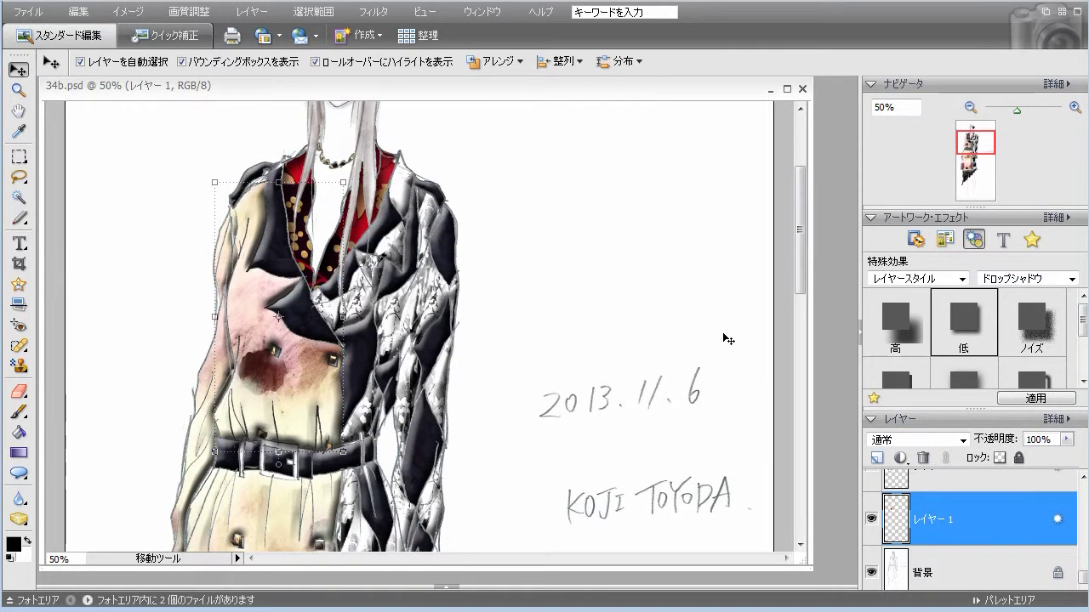
{"action": "scroll", "coordinate": [944, 572], "scroll_direction": "up", "scroll_amount": 1}
Step: Apply the 低 style from ドロップシャドウ to the coat's skirt on レイヤー 2
{"action": "left_click", "coordinate": [958, 520]}
{"action": "double_click", "coordinate": [974, 332]}
{"action": "scroll", "coordinate": [731, 373], "scroll_direction": "down", "scroll_amount": 5}
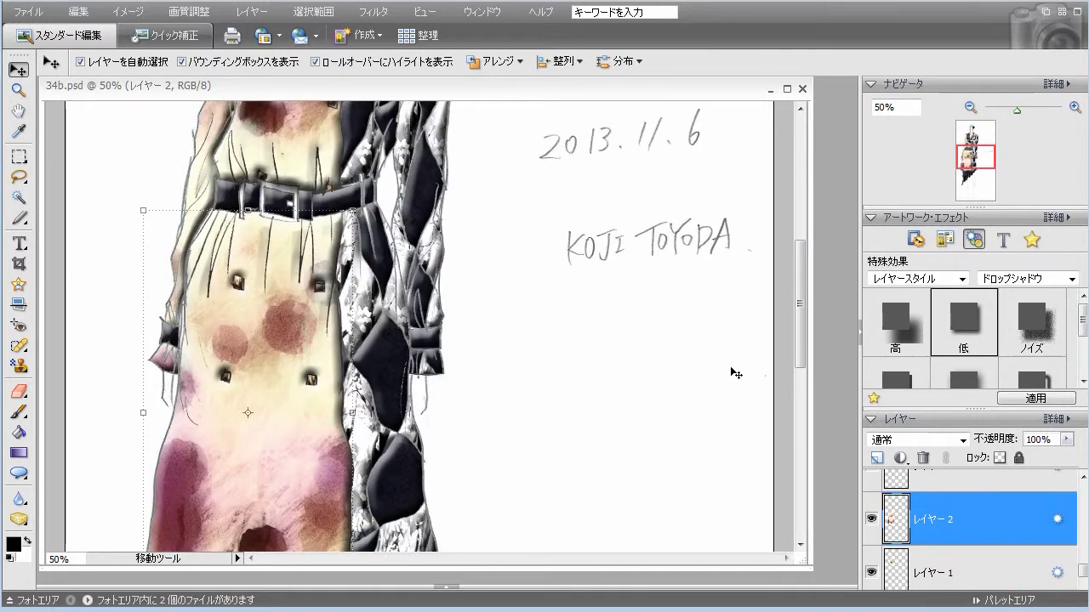
{"action": "scroll", "coordinate": [732, 373], "scroll_direction": "up", "scroll_amount": 3}
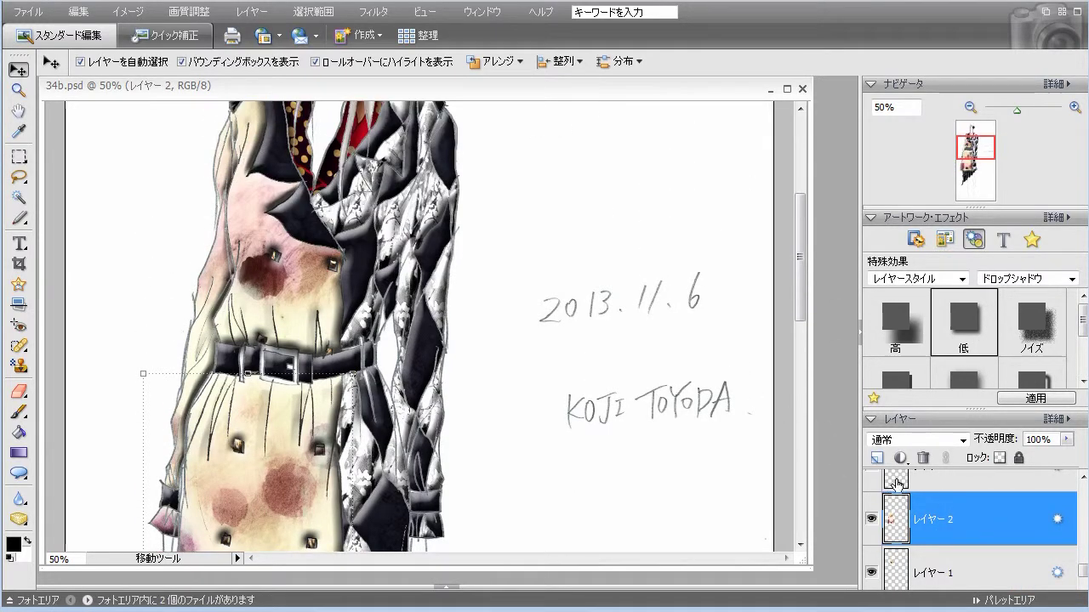
Step: Apply the 低 style from ドロップシャドウ to the sleeve on レイヤー 3 and move that layer directly above 背景
{"action": "scroll", "coordinate": [910, 493], "scroll_direction": "up", "scroll_amount": 3}
{"action": "scroll", "coordinate": [923, 500], "scroll_direction": "down", "scroll_amount": 2}
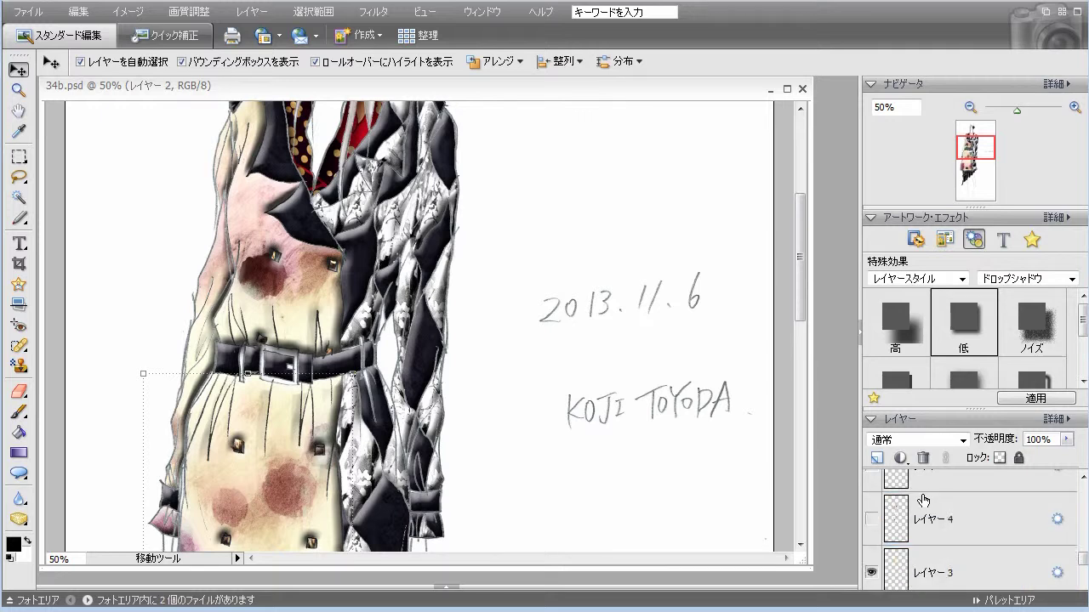
{"action": "left_click", "coordinate": [945, 575]}
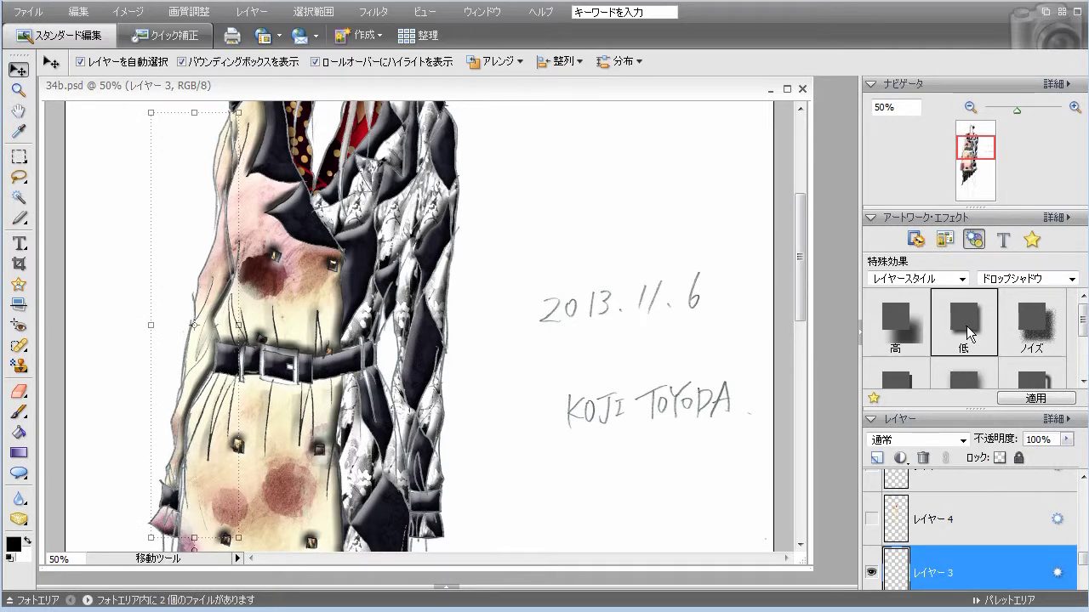
{"action": "double_click", "coordinate": [967, 333]}
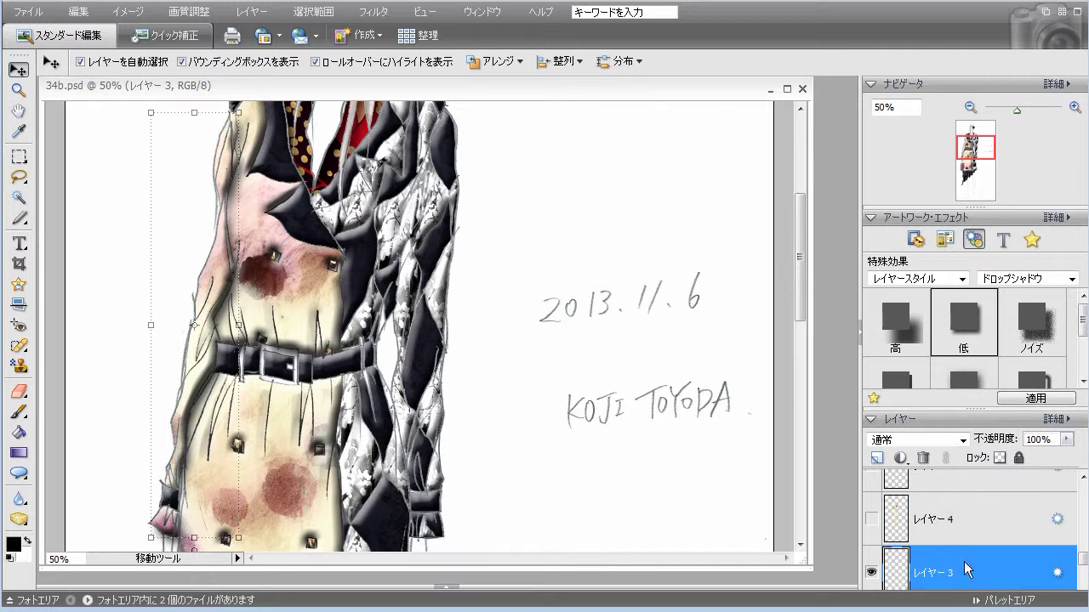
{"action": "left_click_drag", "start_coordinate": [963, 597], "coordinate": [964, 541]}
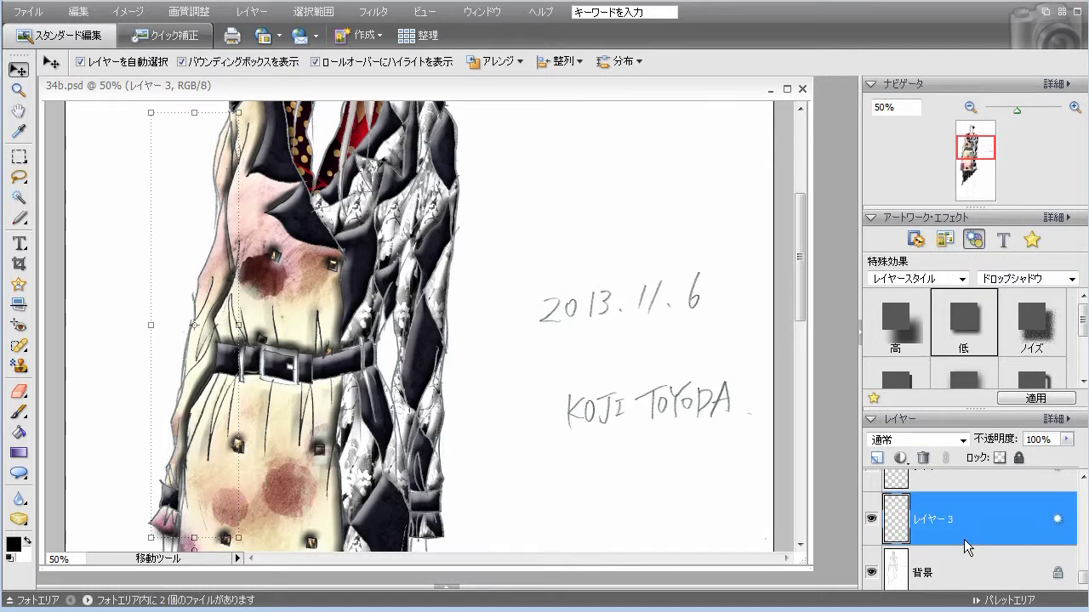
Step: Apply the 低 style from ドロップシャドウ to the black-and-white patterned half of the coat on レイヤー 8
{"action": "scroll", "coordinate": [964, 539], "scroll_direction": "up", "scroll_amount": 2}
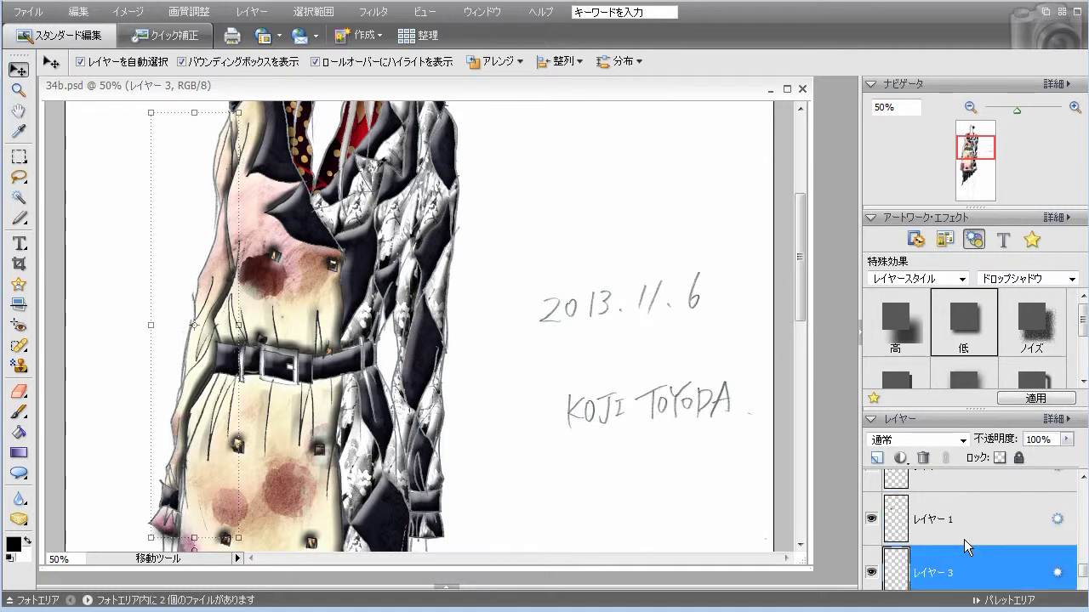
{"action": "left_click", "coordinate": [964, 534]}
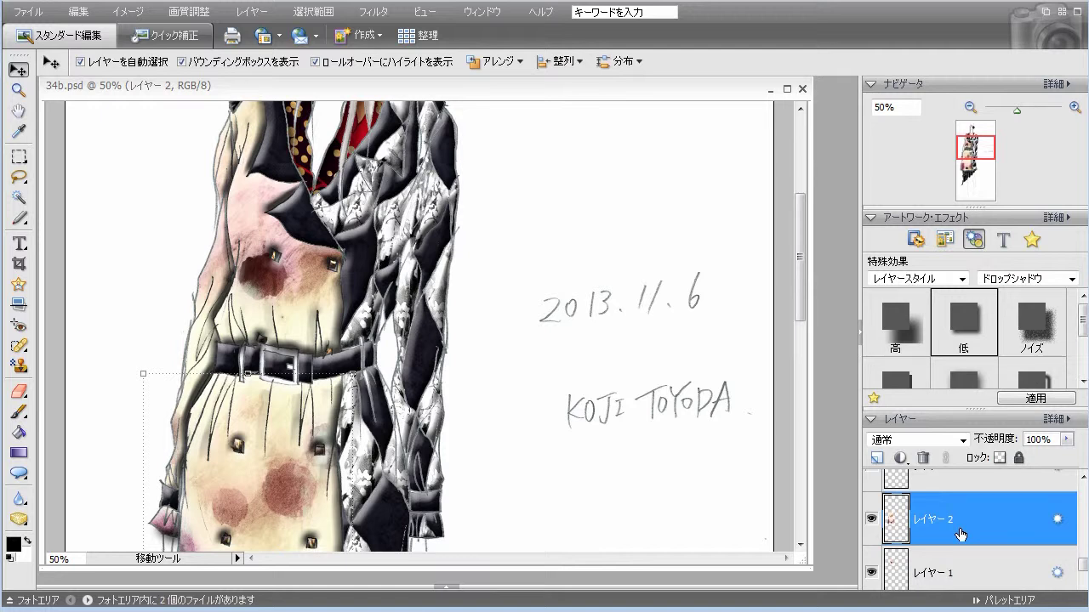
{"action": "scroll", "coordinate": [961, 534], "scroll_direction": "up", "scroll_amount": 2}
{"action": "scroll", "coordinate": [961, 534], "scroll_direction": "up", "scroll_amount": 1}
{"action": "left_click", "coordinate": [960, 528]}
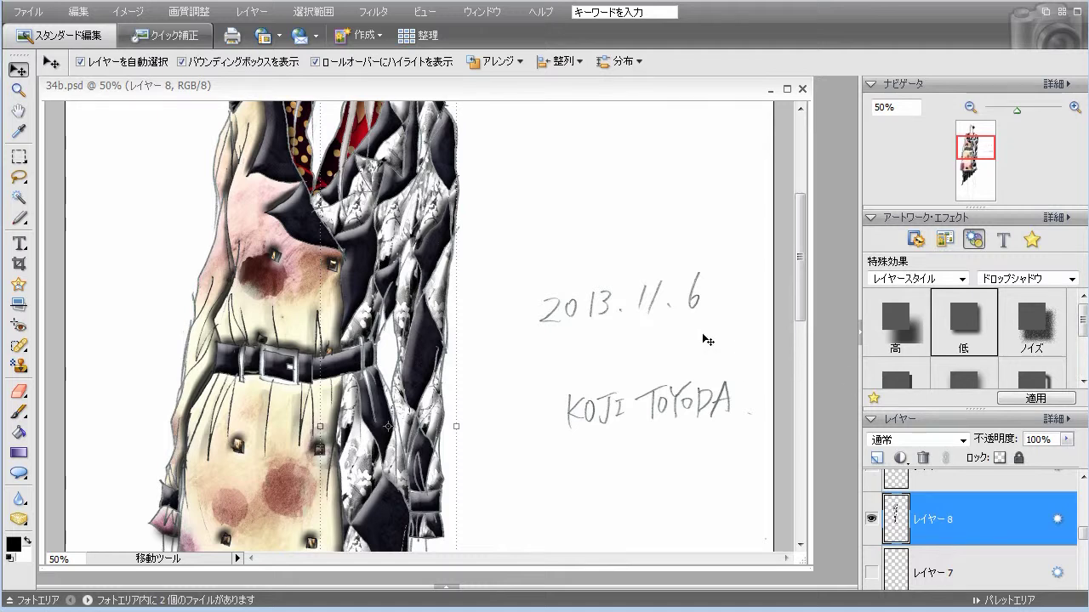
{"action": "key", "text": "shift+Down"}
{"action": "key", "text": "shift+Down"}
{"action": "key", "text": "shift+Down"}
{"action": "double_click", "coordinate": [974, 336]}
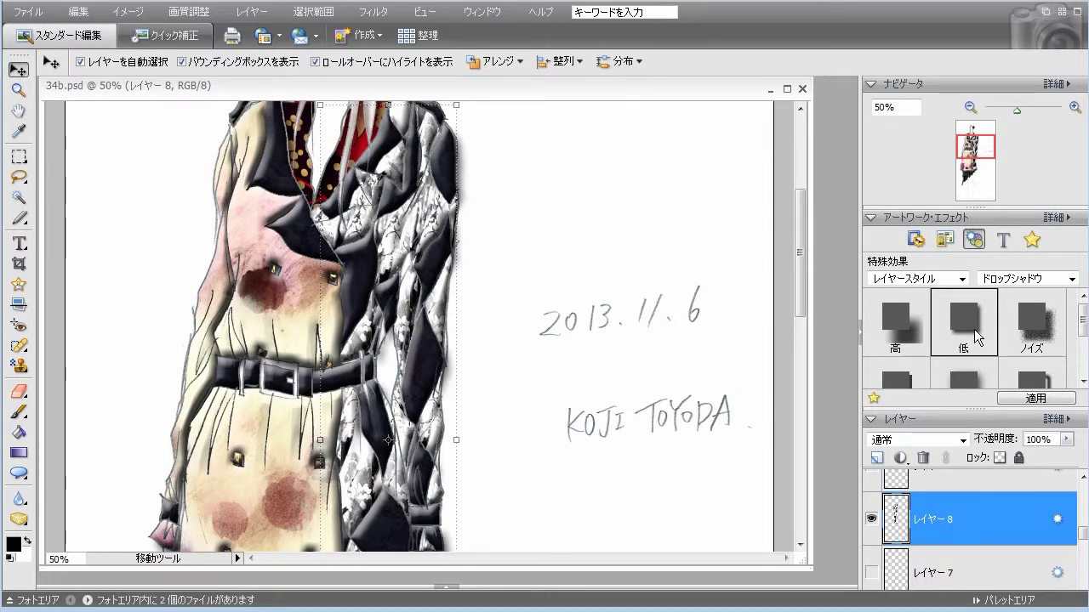
Step: Apply the 低 style from ドロップシャドウ to the coat's black patches on レイヤー 9 and the collar and belt on レイヤー 10
{"action": "key", "text": "ctrl+shift+alt+n"}
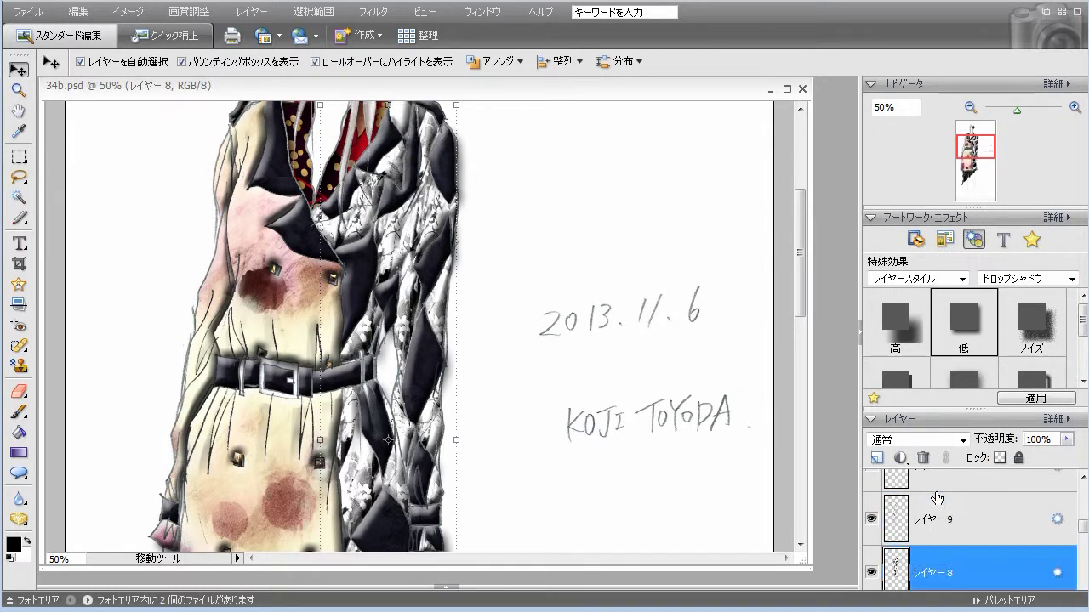
{"action": "left_click", "coordinate": [943, 515]}
{"action": "scroll", "coordinate": [696, 338], "scroll_direction": "down", "scroll_amount": 2}
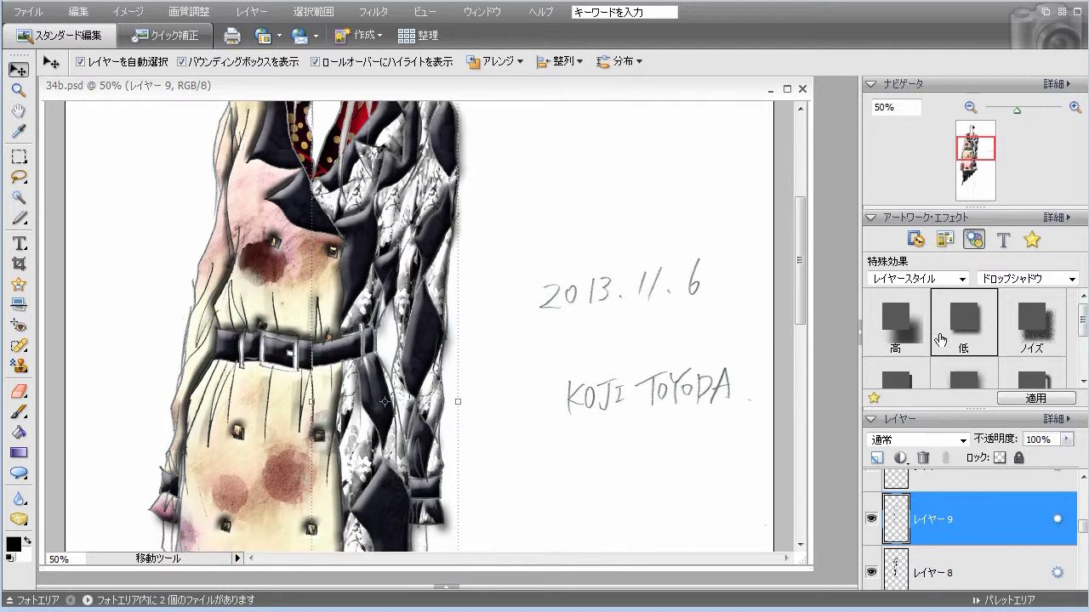
{"action": "double_click", "coordinate": [966, 334]}
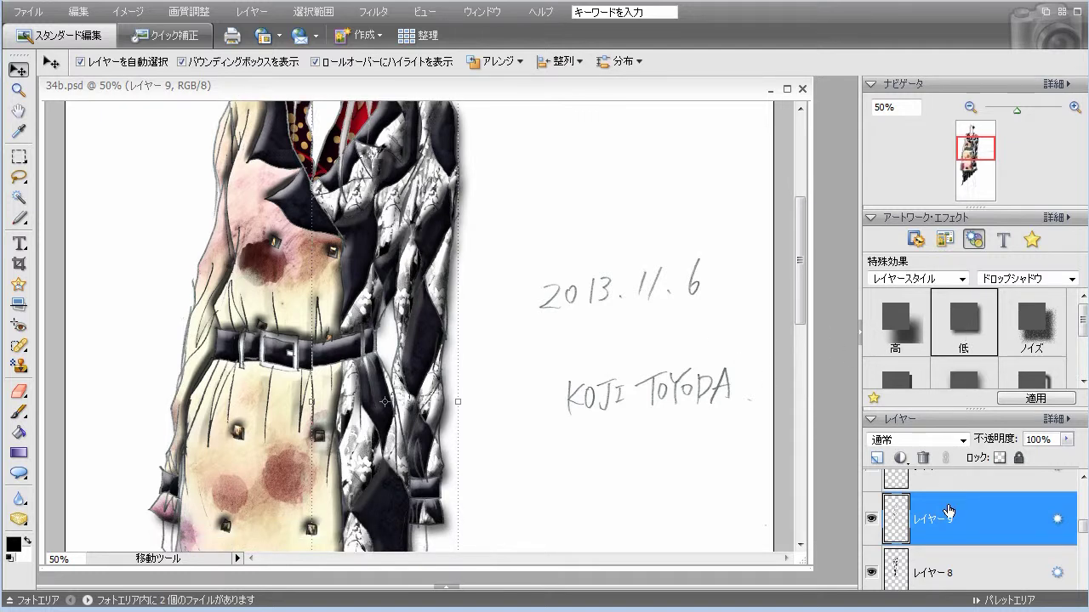
{"action": "key", "text": "ctrl+shift+alt+n"}
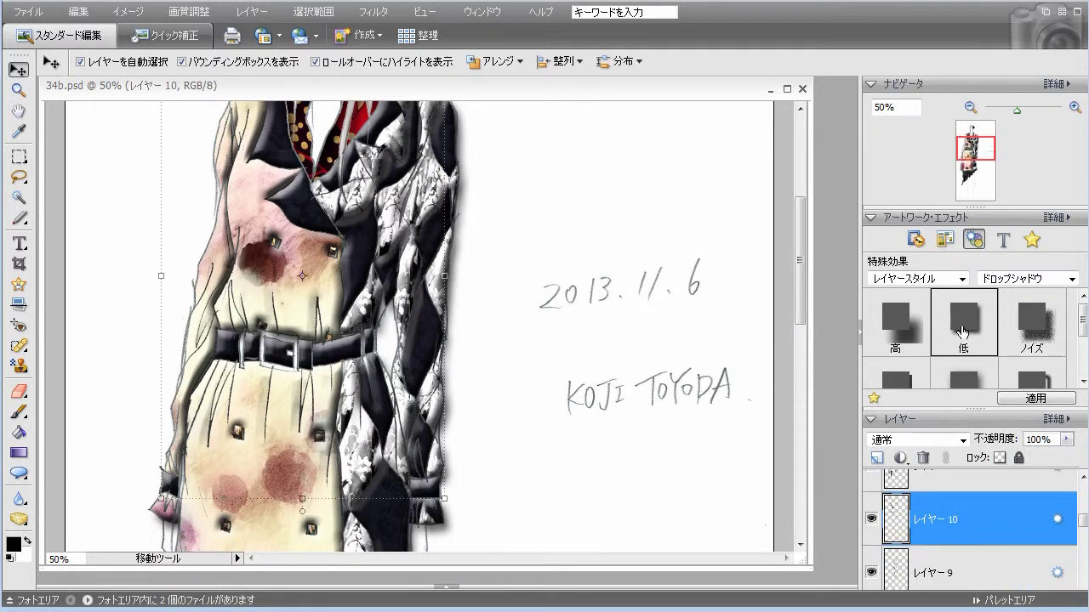
{"action": "double_click", "coordinate": [963, 331]}
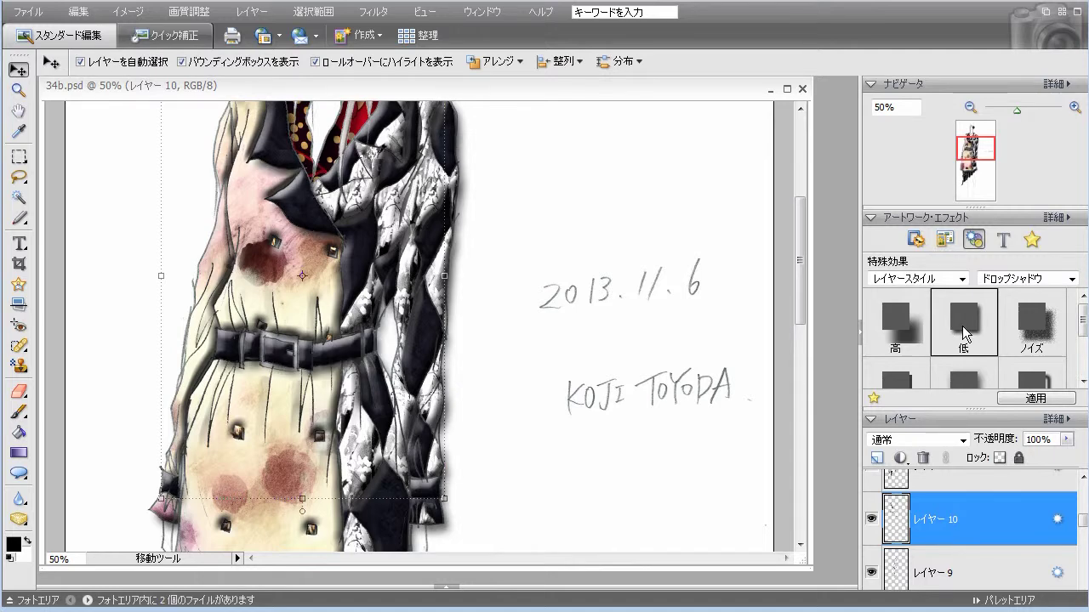
{"action": "scroll", "coordinate": [706, 366], "scroll_direction": "up", "scroll_amount": 3}
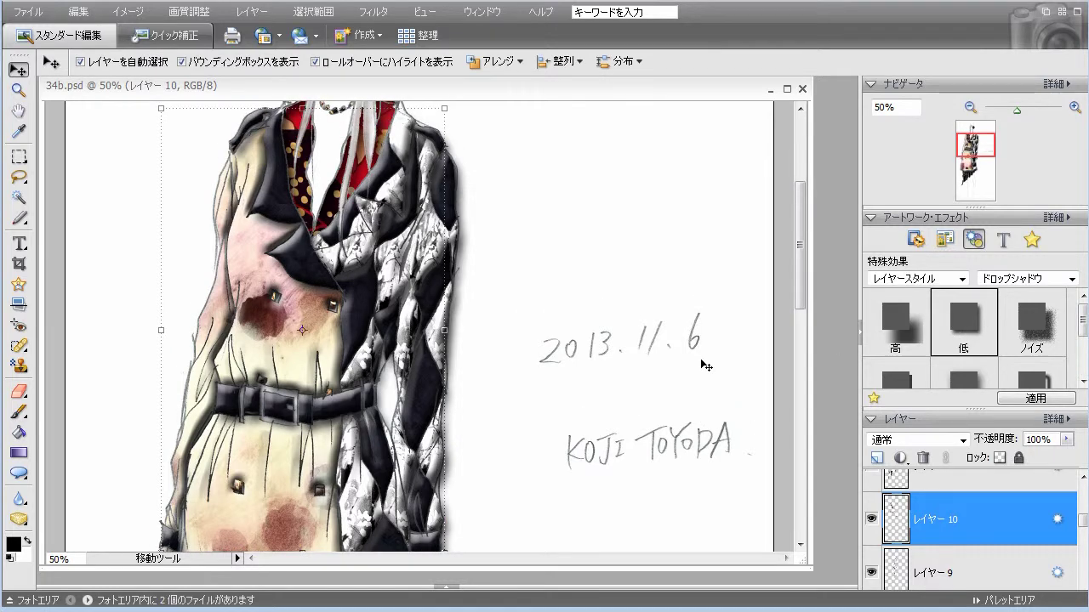
Step: Apply the 低 style from ドロップシャドウ to the dark ragged underskirt on レイヤー 11 and レイヤー 12
{"action": "scroll", "coordinate": [706, 365], "scroll_direction": "down", "scroll_amount": 5}
{"action": "scroll", "coordinate": [705, 366], "scroll_direction": "down", "scroll_amount": 3}
{"action": "scroll", "coordinate": [706, 365], "scroll_direction": "up", "scroll_amount": 7}
{"action": "scroll", "coordinate": [965, 507], "scroll_direction": "up", "scroll_amount": 1}
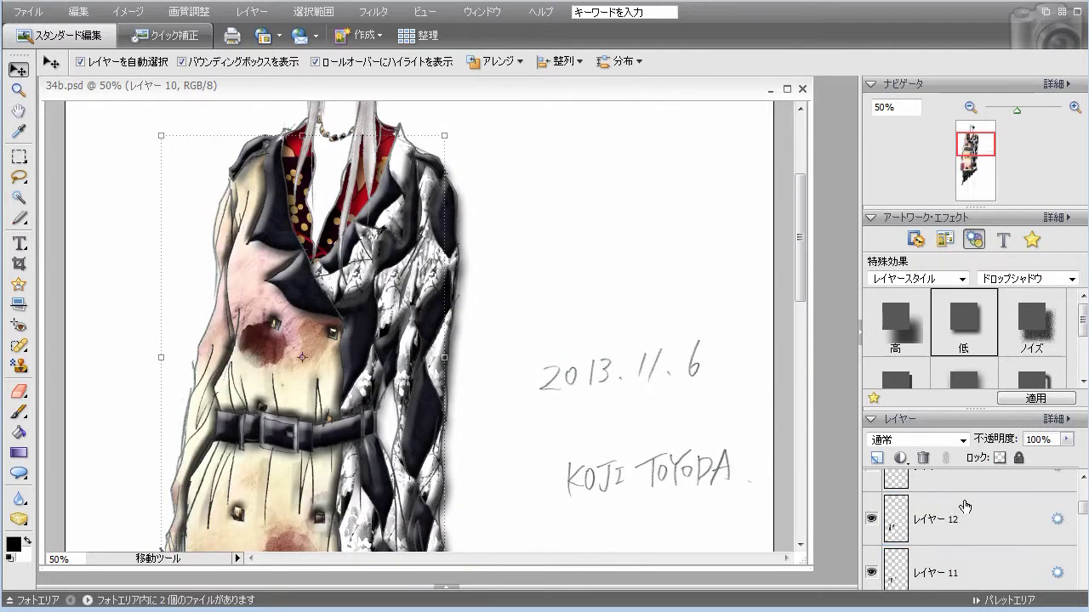
{"action": "left_click", "coordinate": [965, 508]}
{"action": "scroll", "coordinate": [617, 365], "scroll_direction": "down", "scroll_amount": 5}
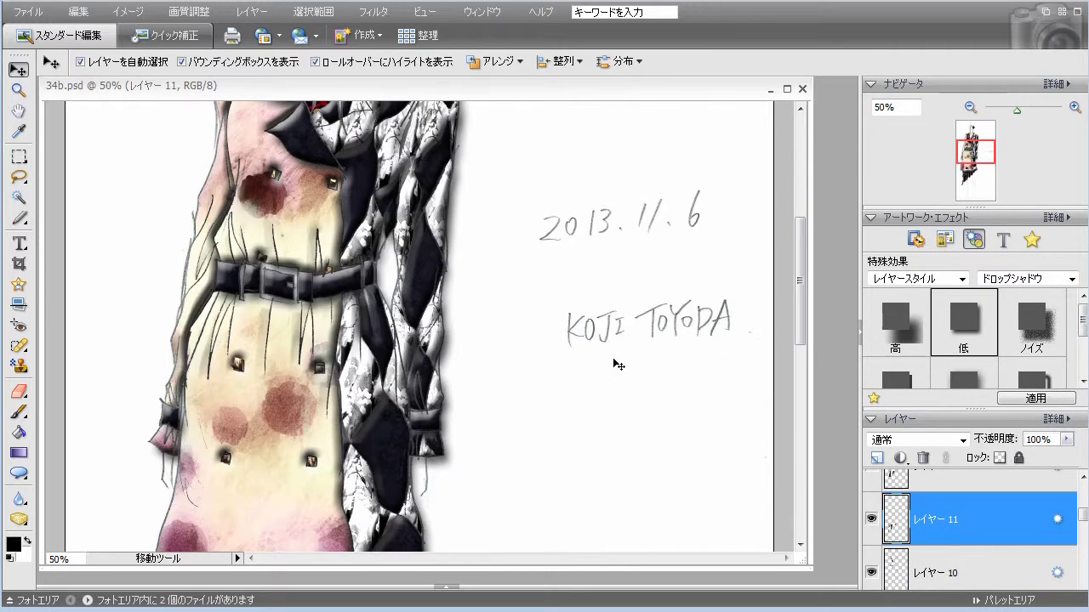
{"action": "scroll", "coordinate": [619, 365], "scroll_direction": "down", "scroll_amount": 4}
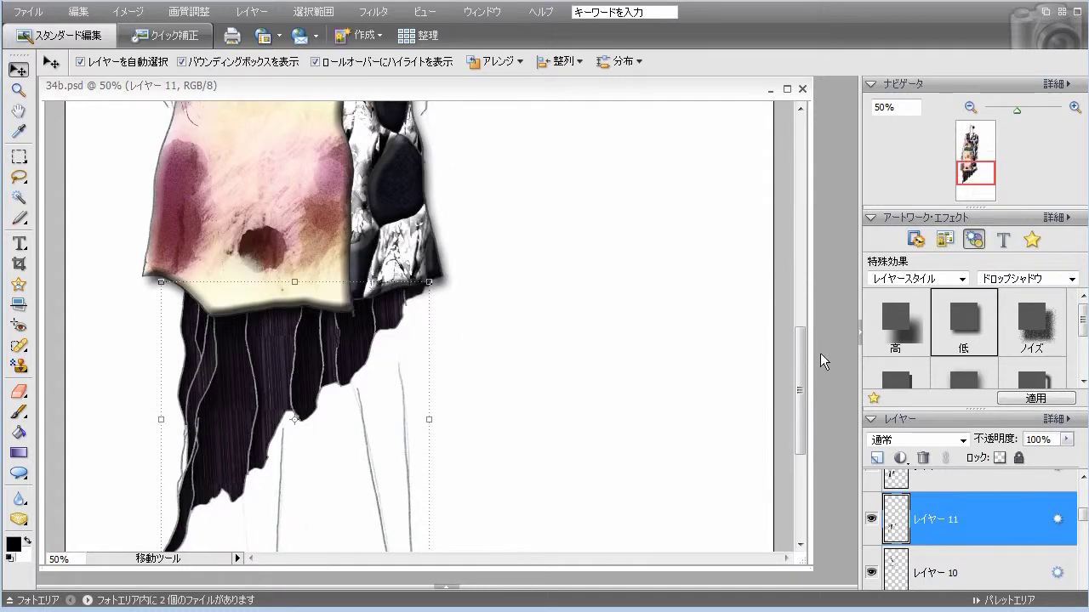
{"action": "double_click", "coordinate": [958, 332]}
{"action": "key", "text": "ctrl+v"}
{"action": "double_click", "coordinate": [972, 327]}
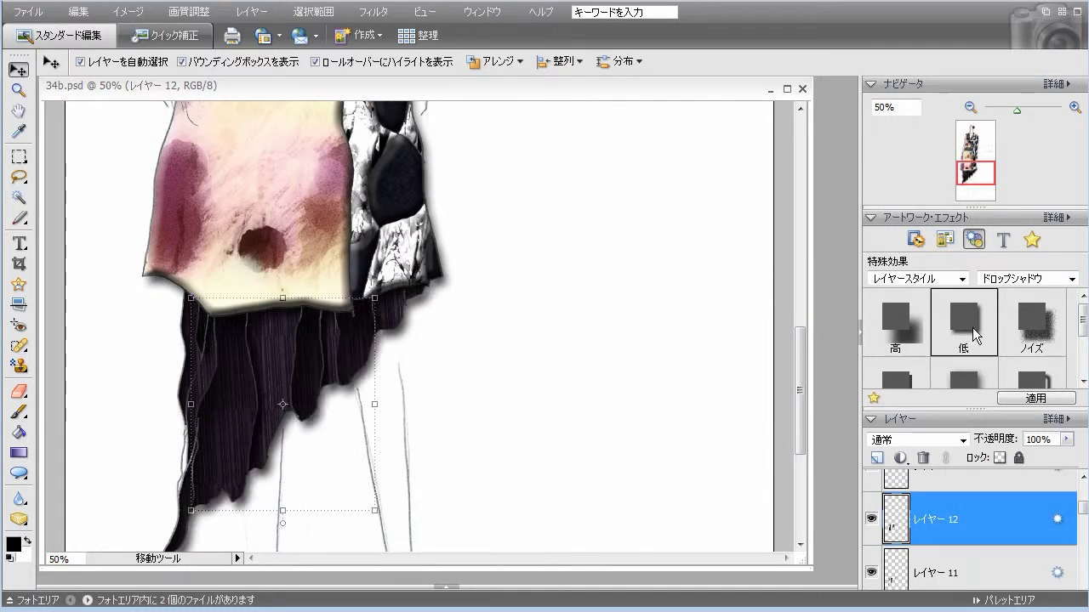
Step: Try the 低 style from ドロップシャドウ on the coat's buttons and the necklace on レイヤー 13
{"action": "scroll", "coordinate": [973, 495], "scroll_direction": "up", "scroll_amount": 1}
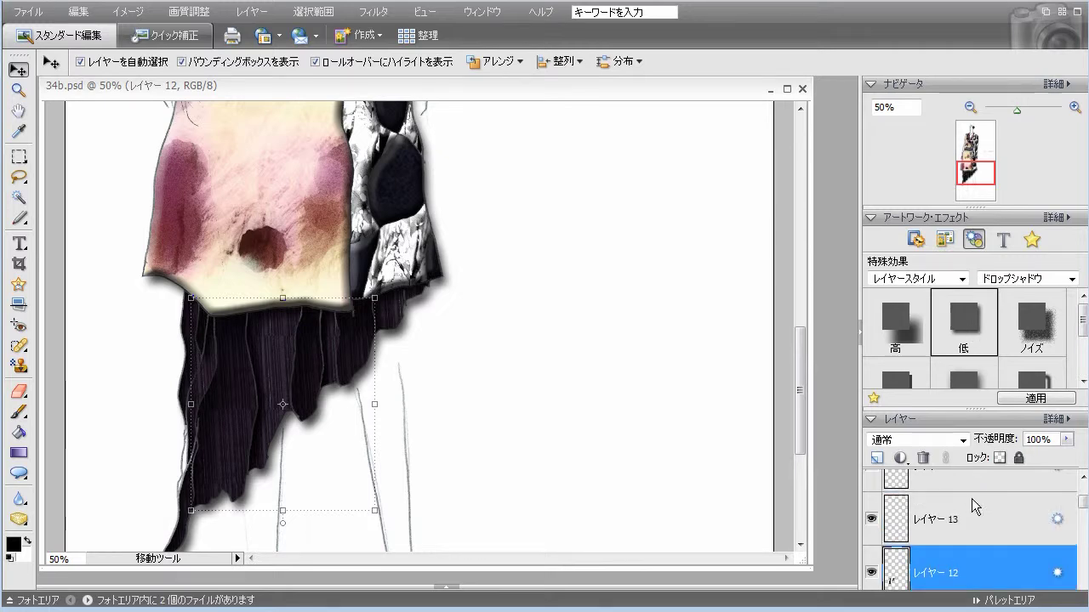
{"action": "left_click", "coordinate": [971, 498]}
{"action": "scroll", "coordinate": [630, 409], "scroll_direction": "up", "scroll_amount": 6}
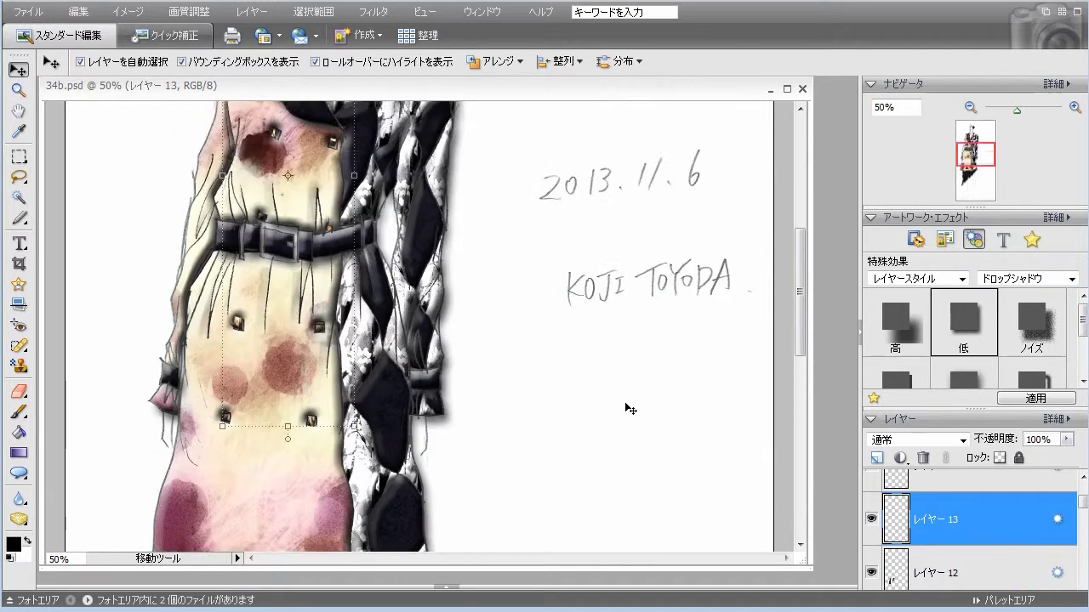
{"action": "scroll", "coordinate": [629, 409], "scroll_direction": "up", "scroll_amount": 1}
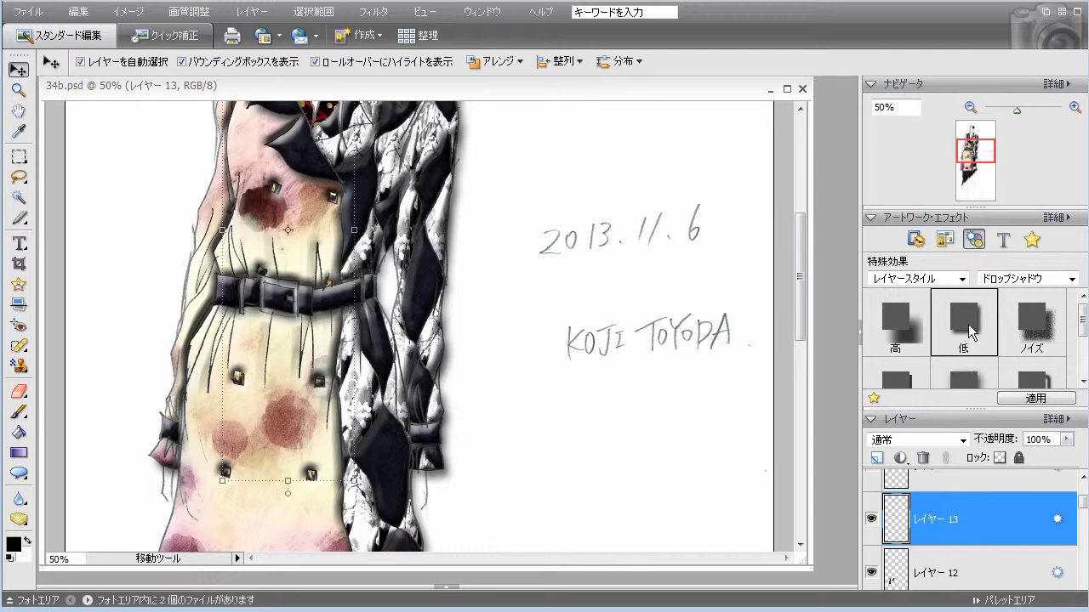
{"action": "scroll", "coordinate": [676, 341], "scroll_direction": "up", "scroll_amount": 4}
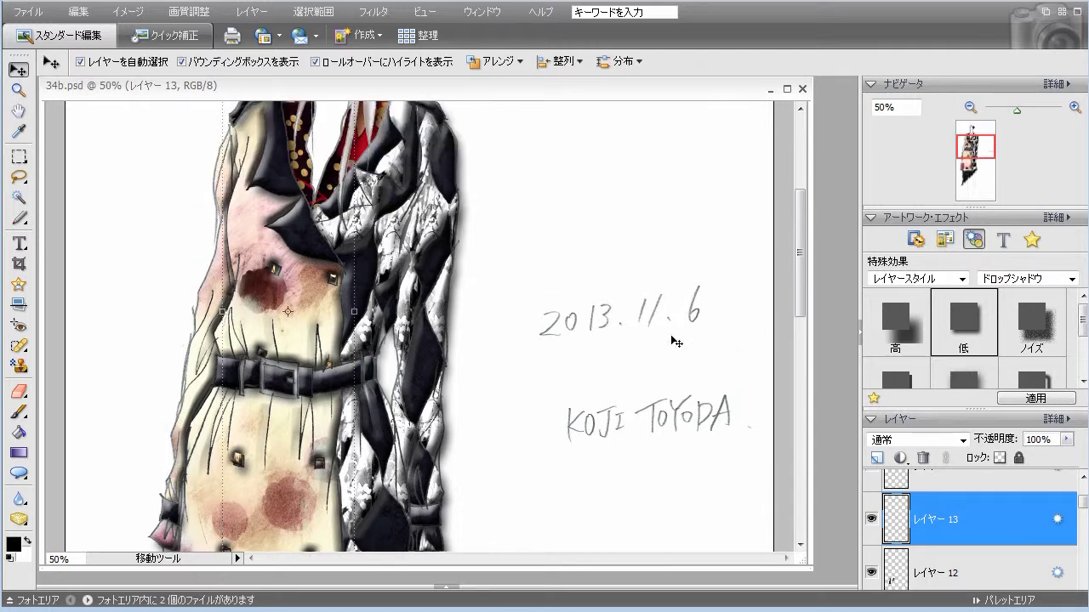
{"action": "left_click", "coordinate": [78, 12]}
{"action": "left_click", "coordinate": [77, 12]}
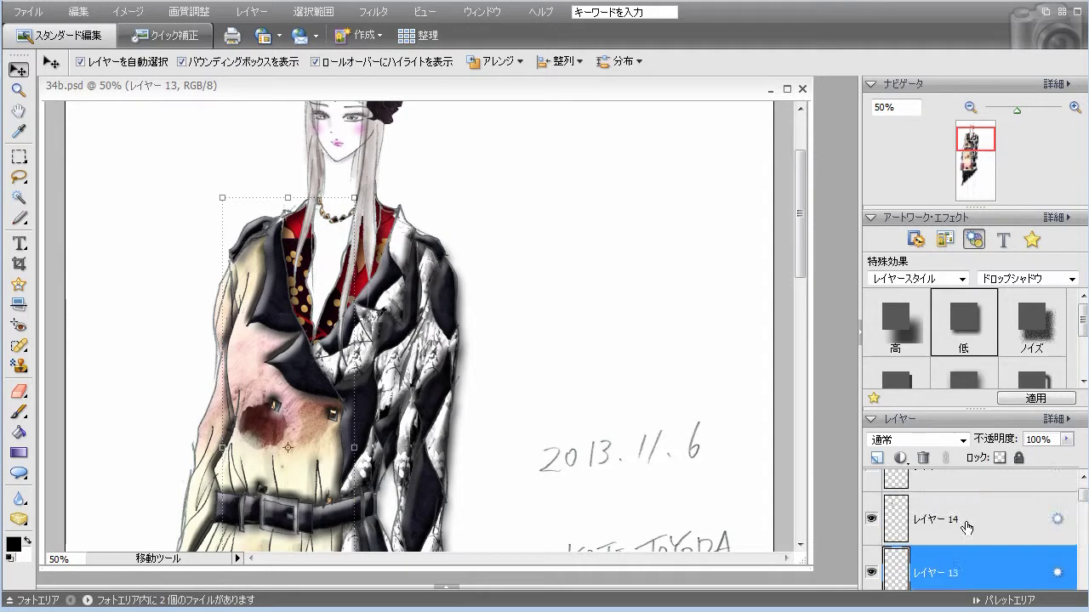
Step: Apply the 低 style from ドロップシャドウ to the red dotted top on レイヤー 14 and move that layer directly above 背景
{"action": "left_click", "coordinate": [967, 521]}
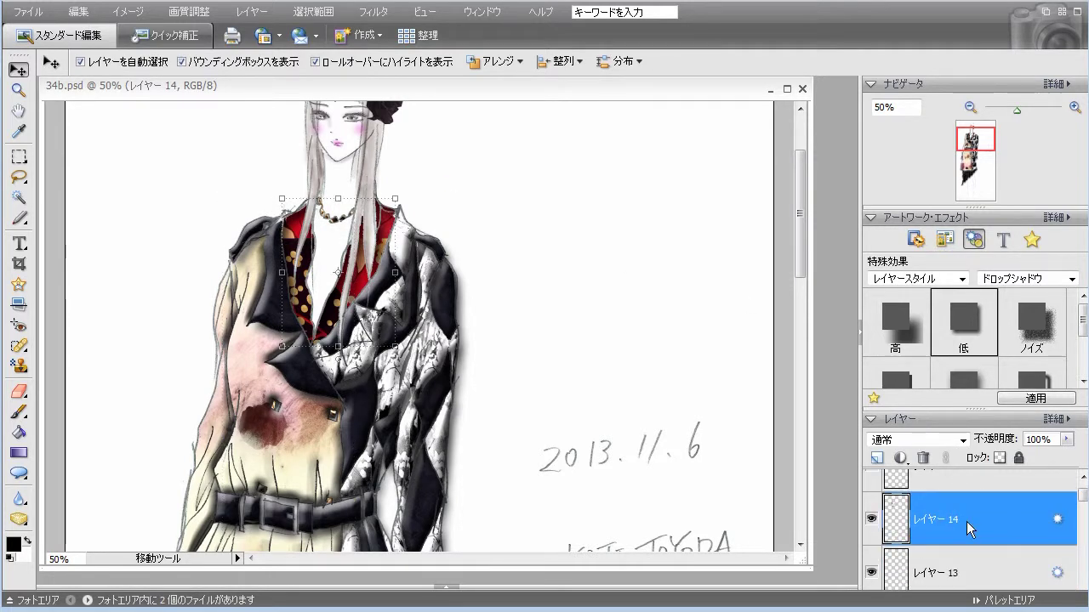
{"action": "double_click", "coordinate": [973, 325]}
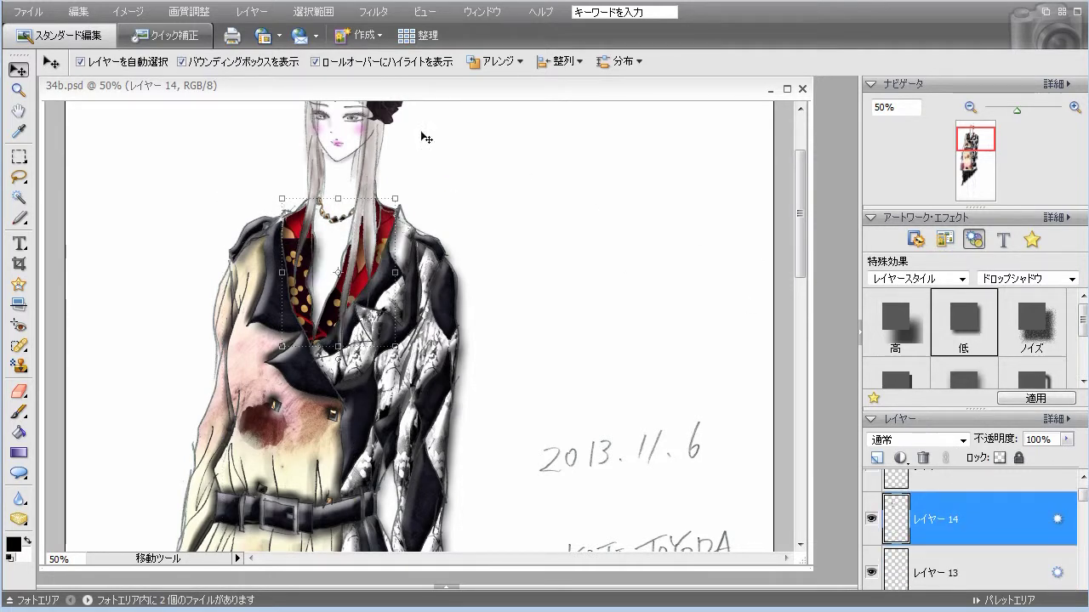
{"action": "mouse_move", "coordinate": [983, 529]}
{"action": "left_mouse_down"}
{"action": "mouse_move", "coordinate": [981, 600]}
{"action": "mouse_move", "coordinate": [976, 543]}
{"action": "left_mouse_up"}
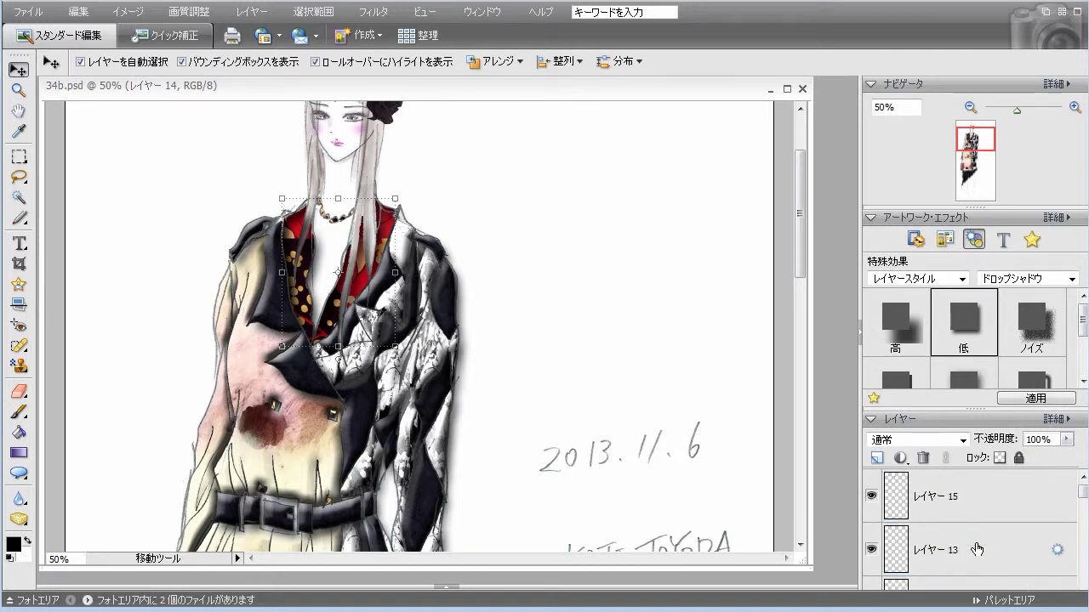
Step: Try the 低 style from ドロップシャドウ on the black rose on レイヤー 15 and undo it
{"action": "left_click", "coordinate": [872, 498]}
{"action": "left_click", "coordinate": [872, 497]}
{"action": "scroll", "coordinate": [687, 441], "scroll_direction": "up", "scroll_amount": 3}
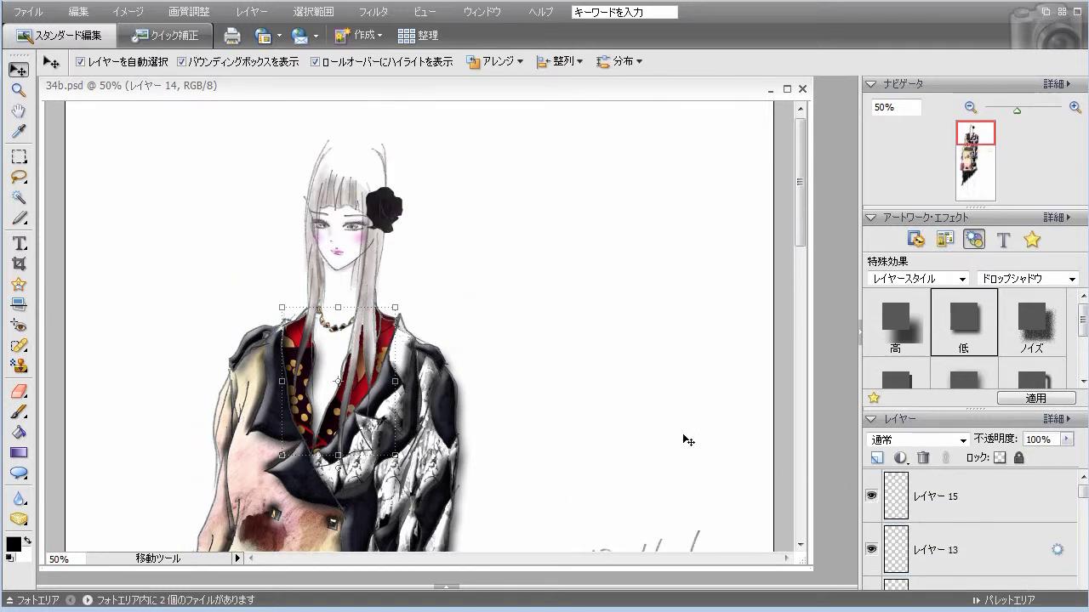
{"action": "left_click", "coordinate": [943, 499]}
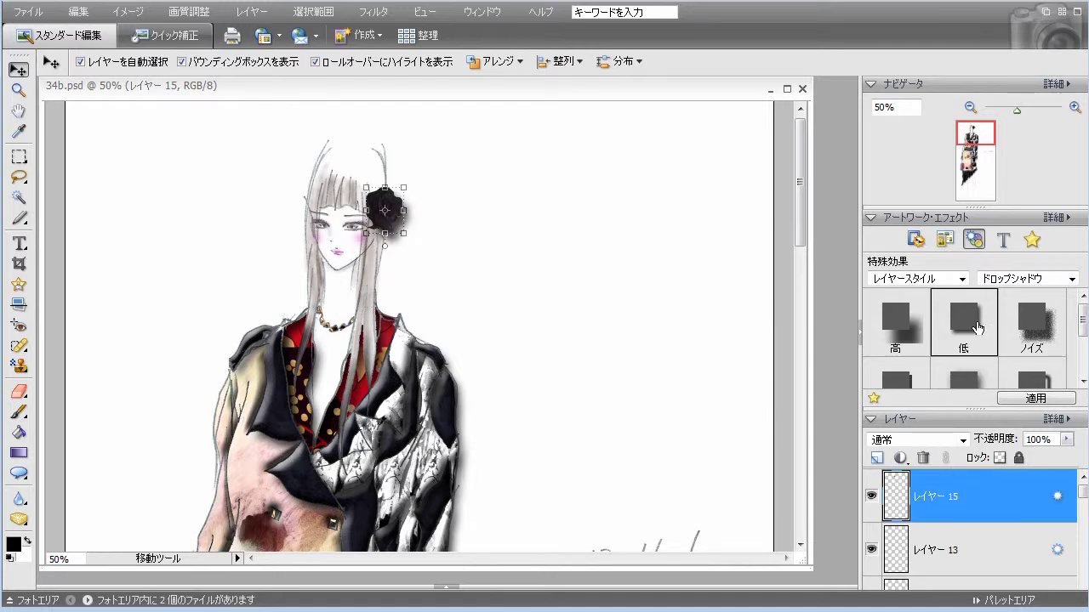
{"action": "left_click", "coordinate": [78, 12]}
{"action": "left_click", "coordinate": [81, 33]}
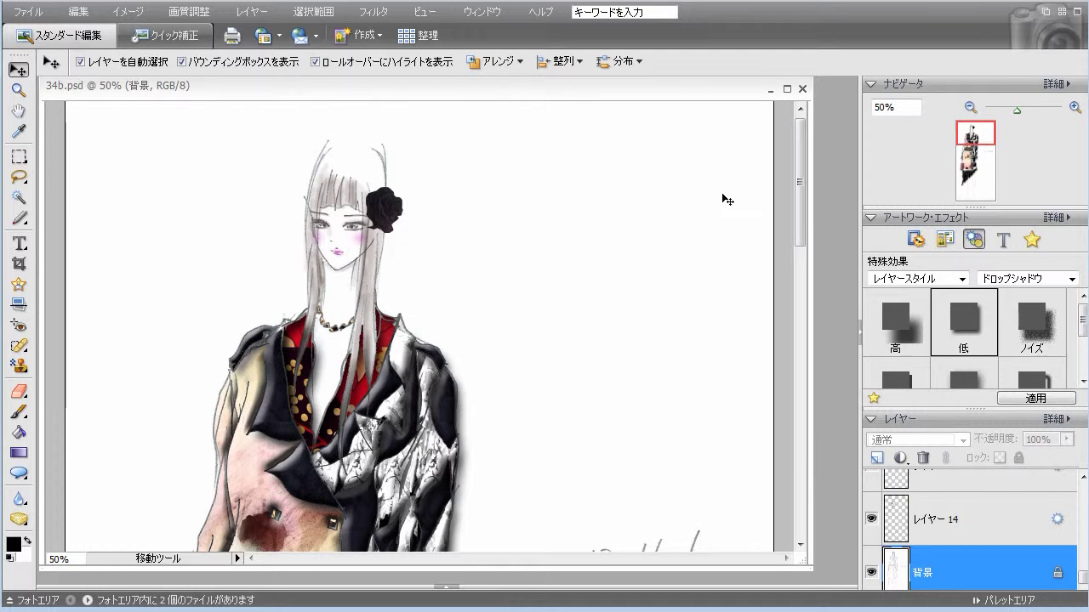
Step: Inspect the coloured figure from head to feet at 50%, and view more of it at 25%
{"action": "scroll", "coordinate": [727, 200], "scroll_direction": "down", "scroll_amount": 5}
{"action": "scroll", "coordinate": [728, 200], "scroll_direction": "down", "scroll_amount": 8}
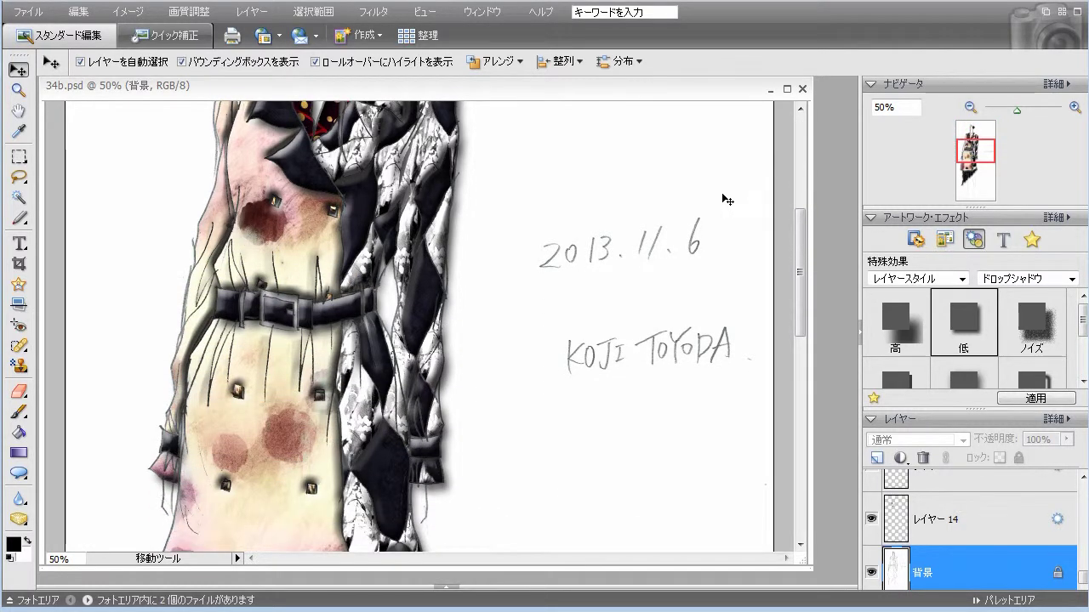
{"action": "scroll", "coordinate": [727, 200], "scroll_direction": "down", "scroll_amount": 7}
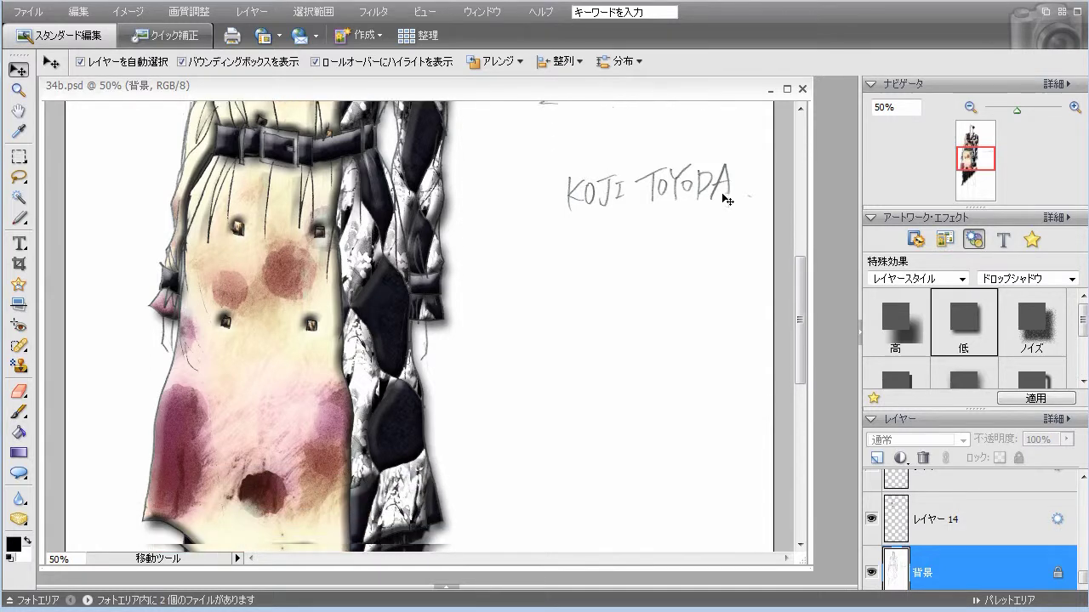
{"action": "scroll", "coordinate": [728, 199], "scroll_direction": "down", "scroll_amount": 20}
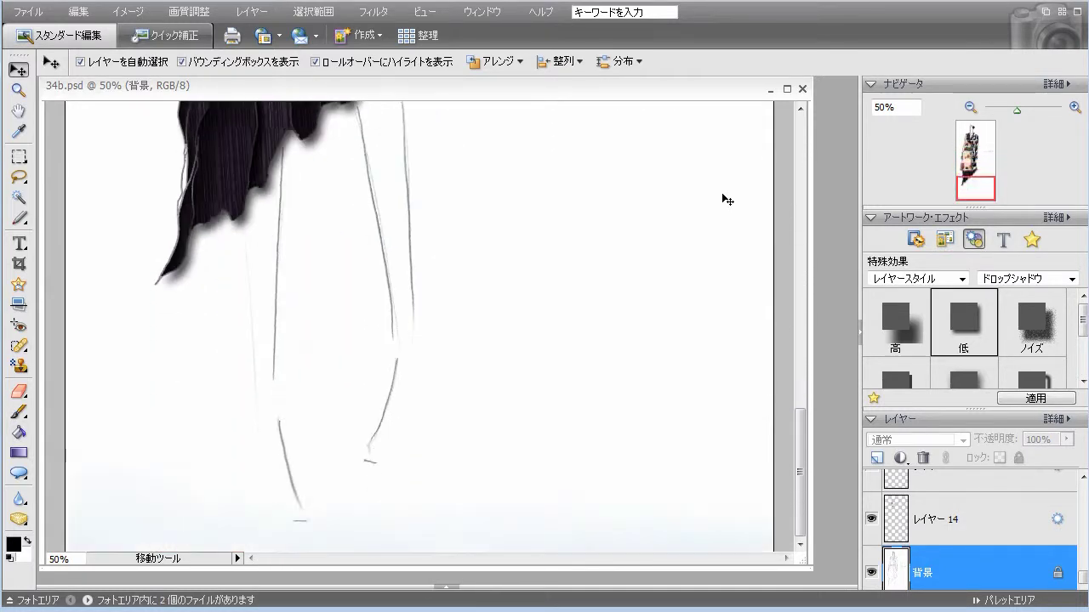
{"action": "left_click_drag", "start_coordinate": [801, 460], "coordinate": [817, 180]}
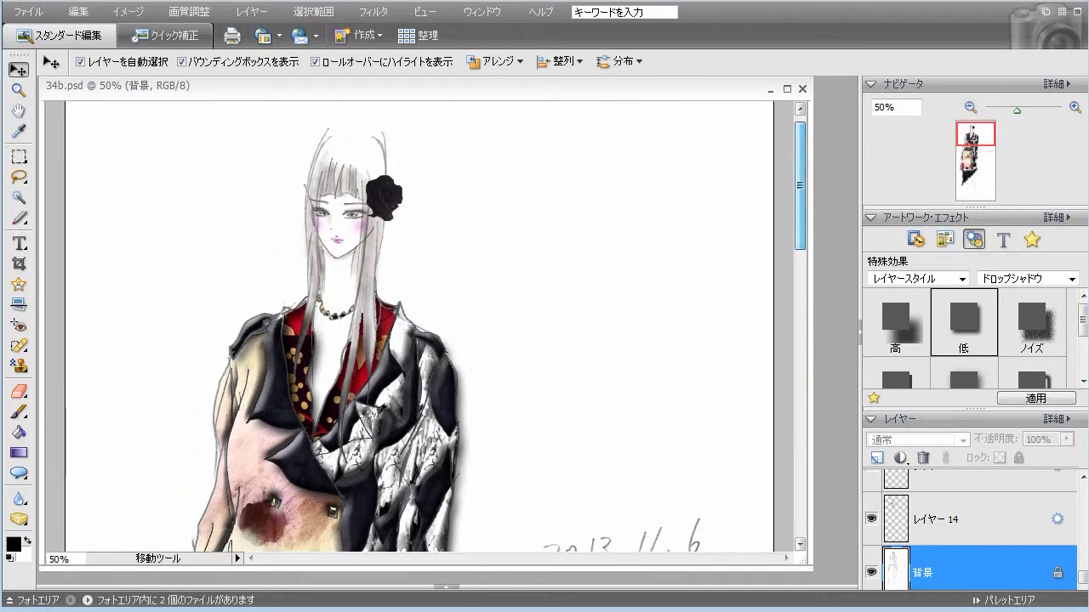
{"action": "left_click", "coordinate": [971, 108]}
{"action": "mouse_move", "coordinate": [797, 172]}
{"action": "left_mouse_down"}
{"action": "mouse_move", "coordinate": [796, 316]}
{"action": "mouse_move", "coordinate": [801, 161]}
{"action": "left_mouse_up"}
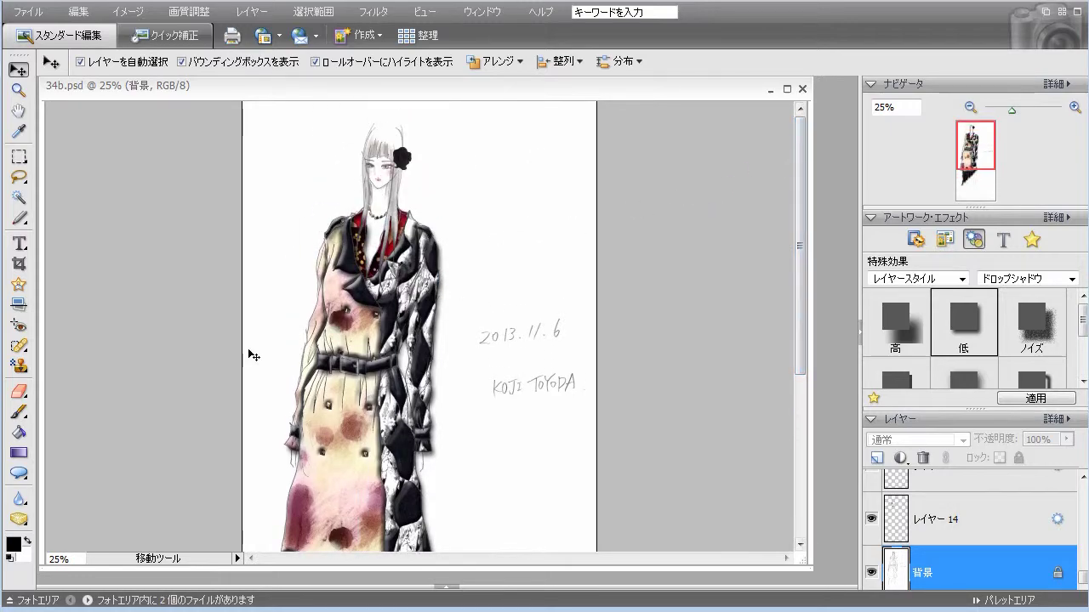